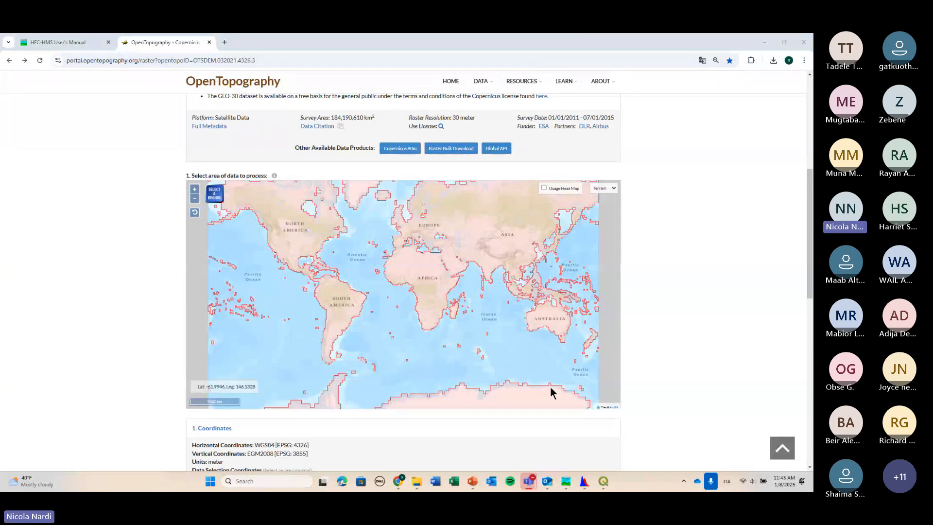
Switch to the Teams meeting to check its chat and waiting lobby, and return to the browser.
mouse_move(529, 481)
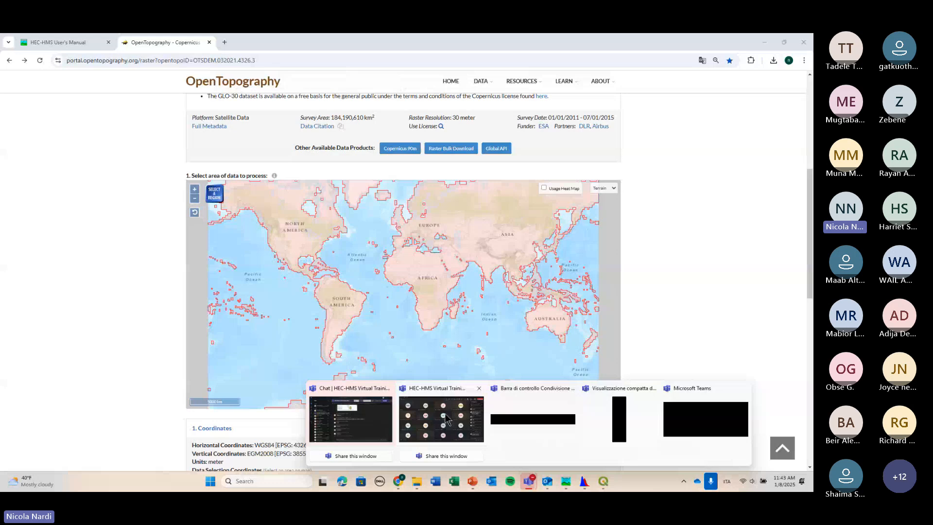
click(445, 419)
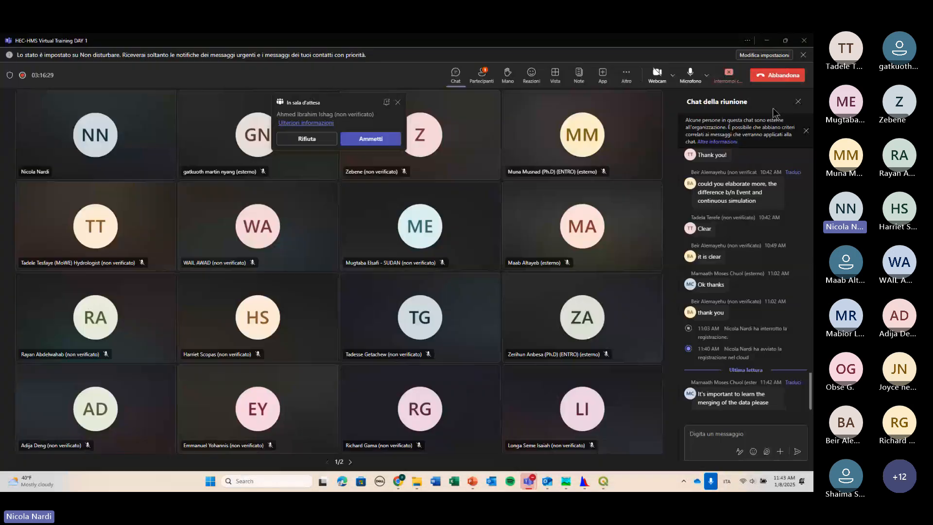
click(767, 41)
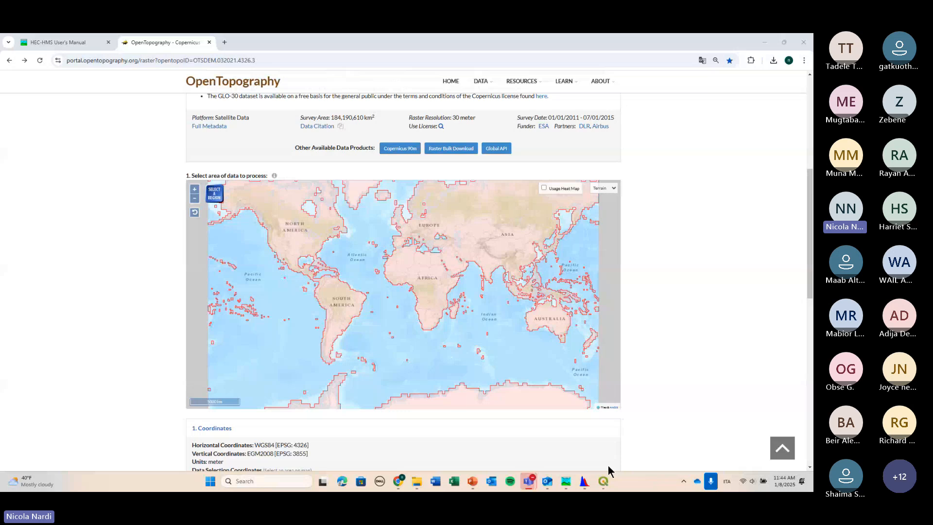
Switch to QGIS and examine the extent and terrain of the output_hh elevation raster.
click(603, 481)
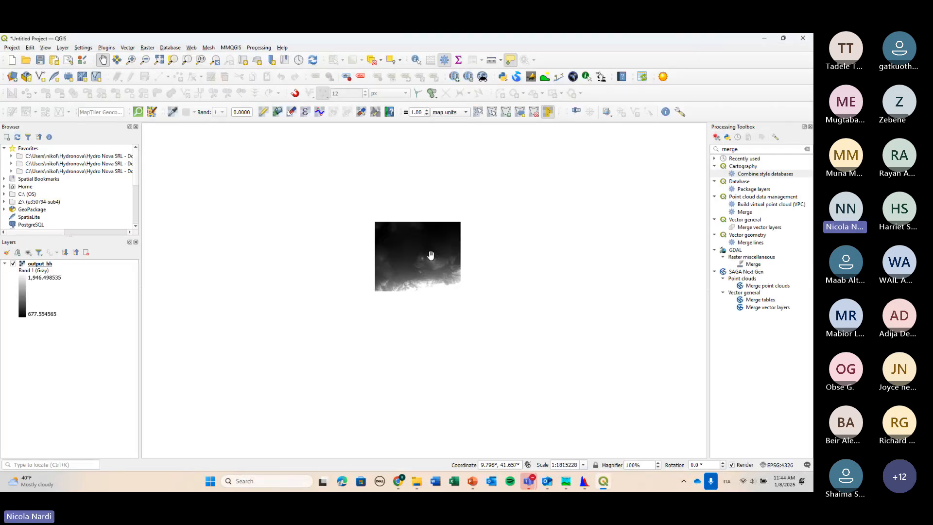
scroll(430, 257, up, 2)
drag(428, 290, 428, 299)
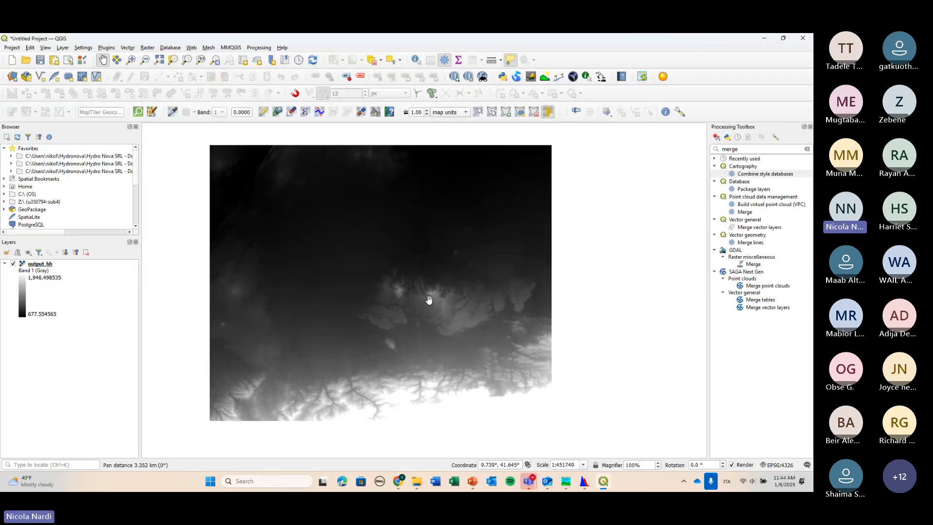
scroll(302, 283, down, 1)
drag(303, 278, 331, 281)
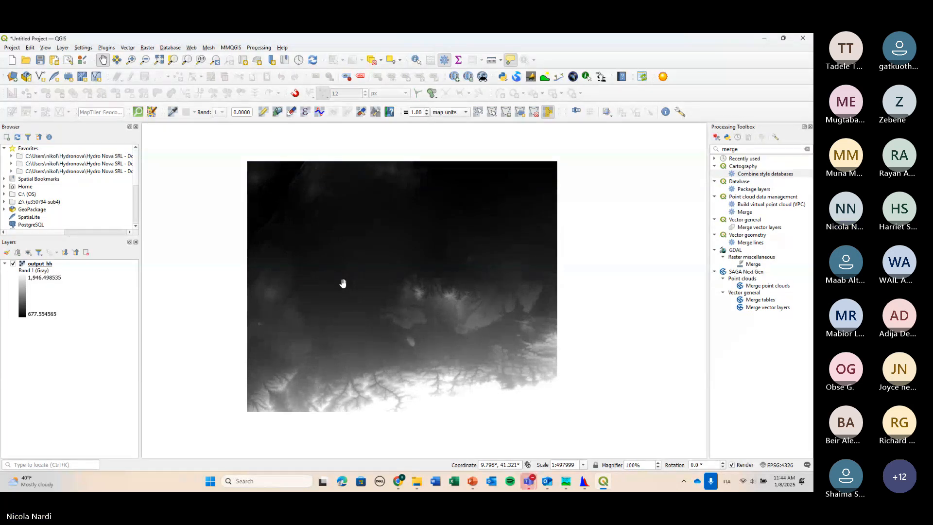
scroll(343, 283, down, 1)
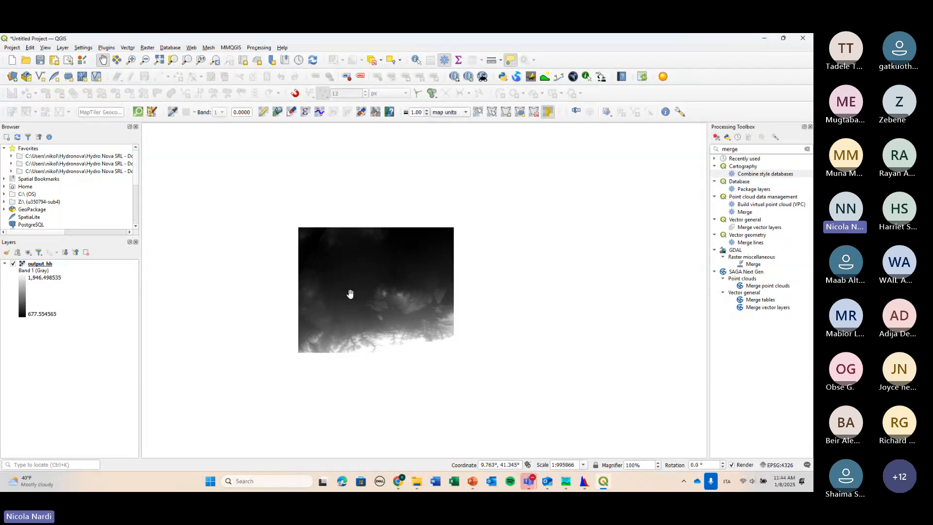
drag(350, 293, 349, 284)
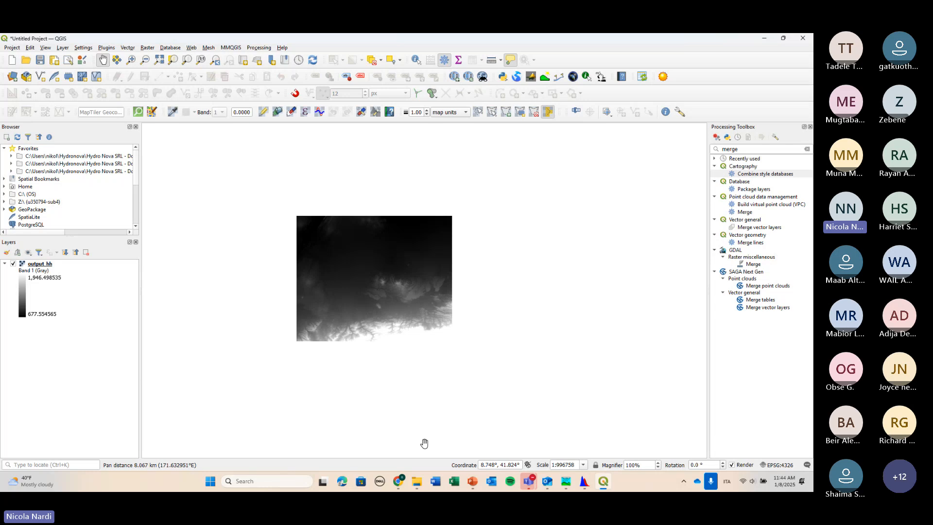
Switch to the File Explorer window showing rasters_COP30 (2) and go up to the Downloads folder.
mouse_move(417, 481)
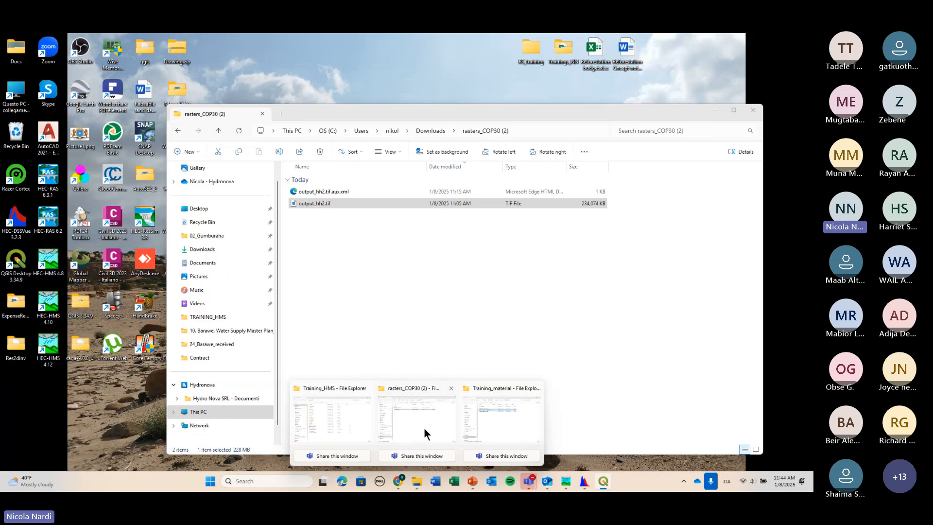
click(424, 427)
click(431, 131)
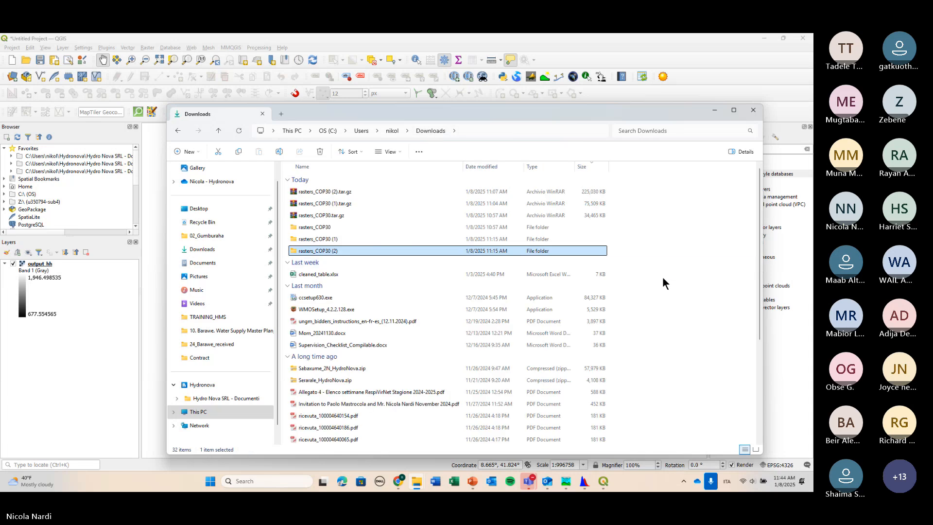
Look through both pages of participants in the Teams meeting and return to the Downloads folder.
mouse_move(529, 480)
click(487, 423)
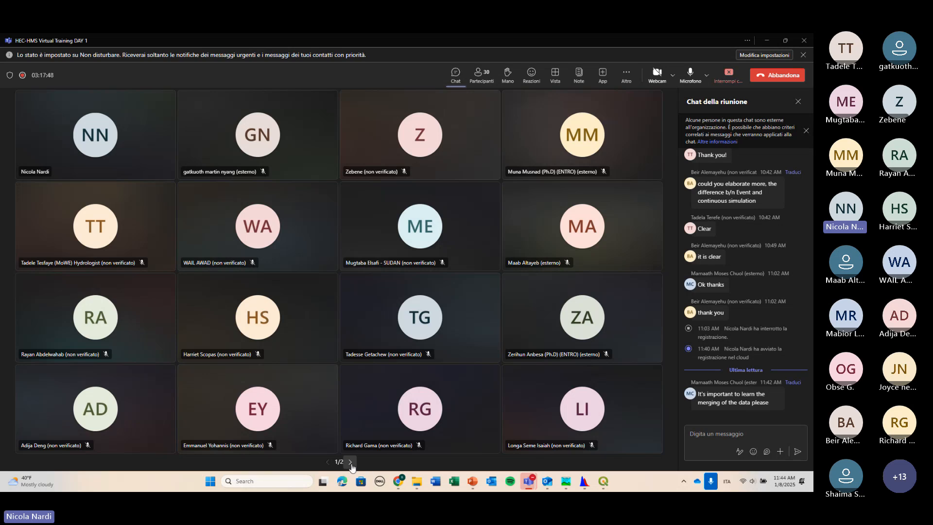
click(350, 463)
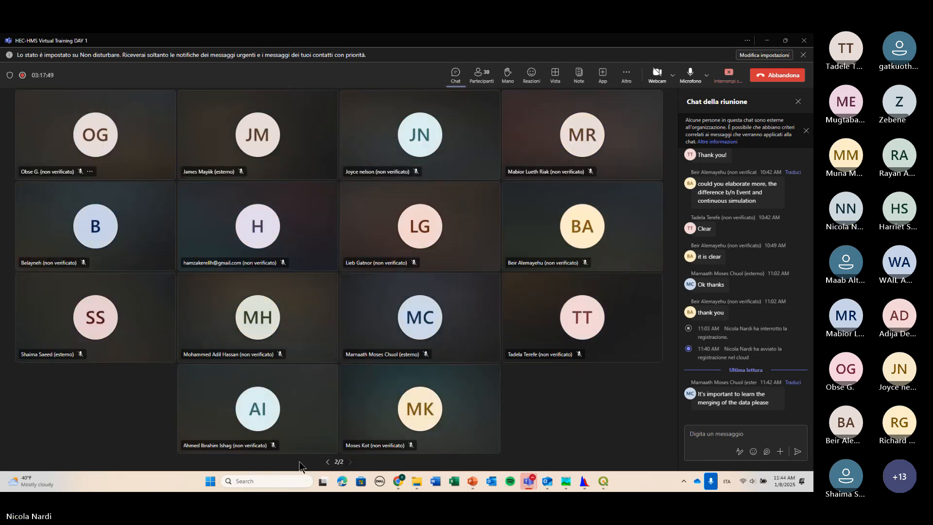
click(328, 462)
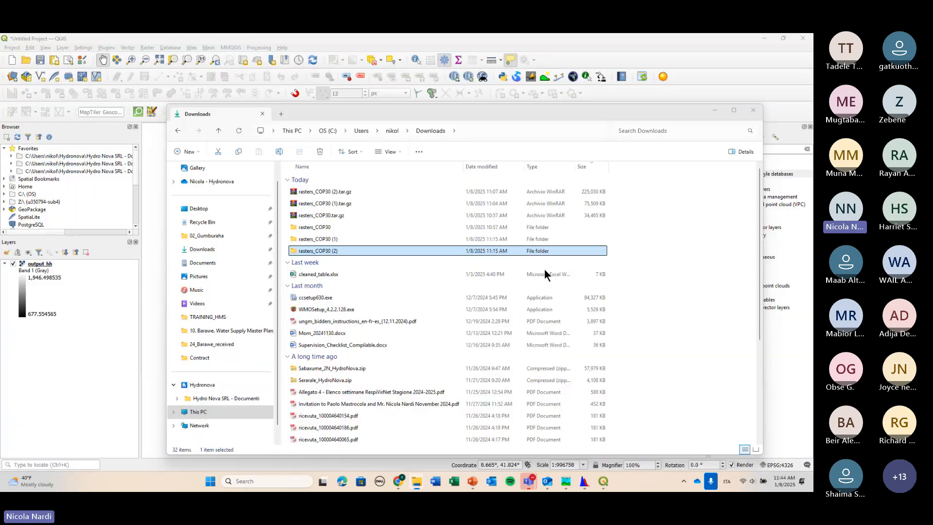
click(767, 41)
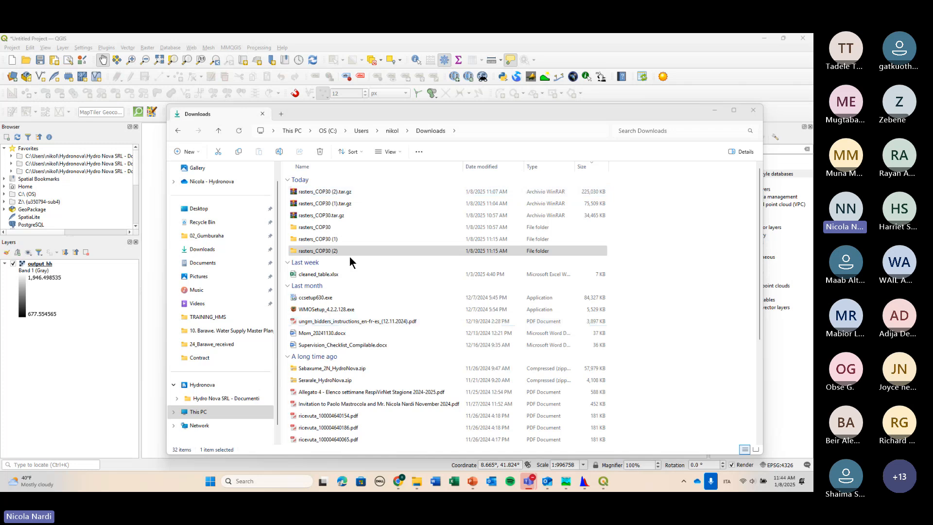
Add output_hh1.tif from the rasters_COP30 (1) folder to the QGIS project as a layer.
key(Up)
key(Up)
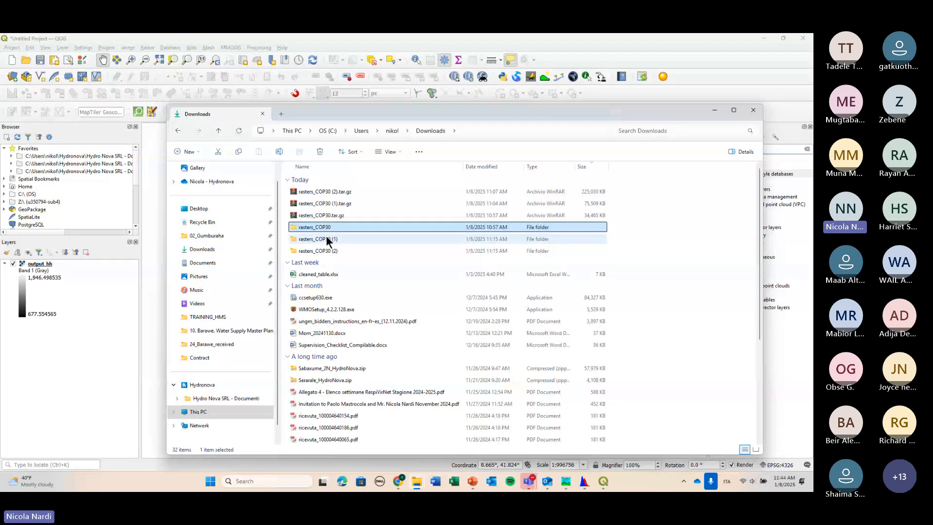
double_click(329, 237)
click(299, 217)
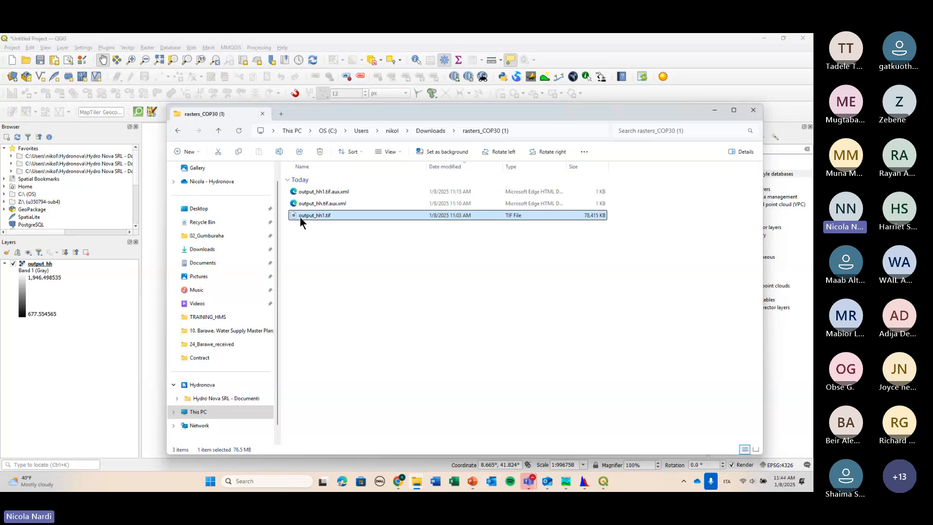
drag(300, 217, 66, 271)
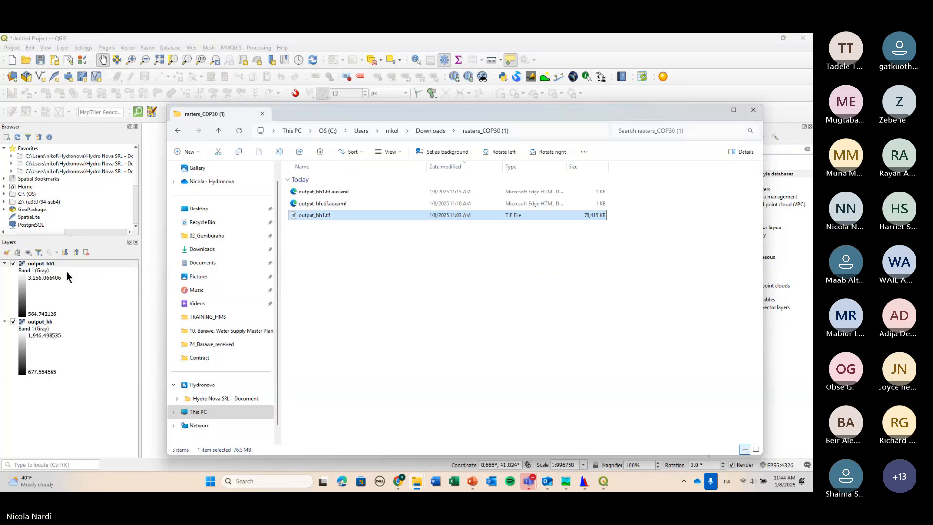
Add output_hh2.tif from the rasters_COP30 (2) folder in Downloads as a layer and put File Explorer away.
click(431, 130)
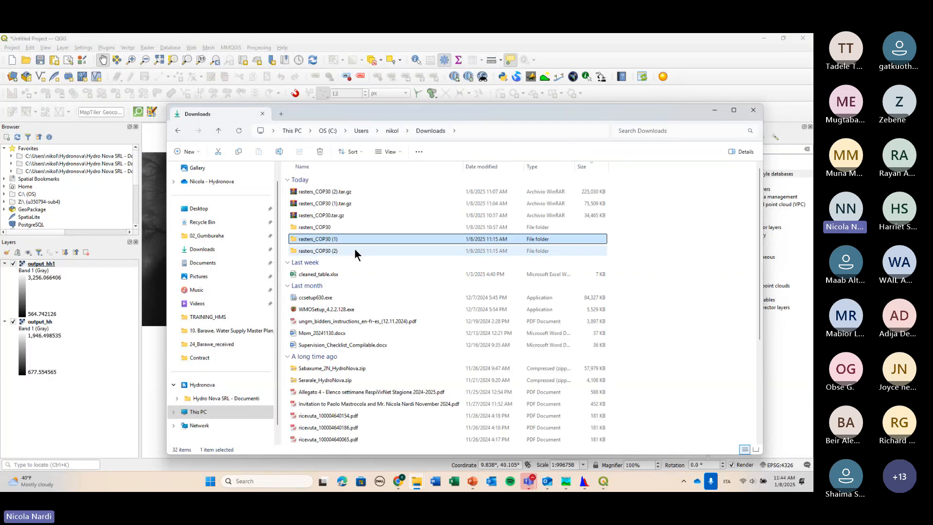
double_click(354, 246)
click(327, 206)
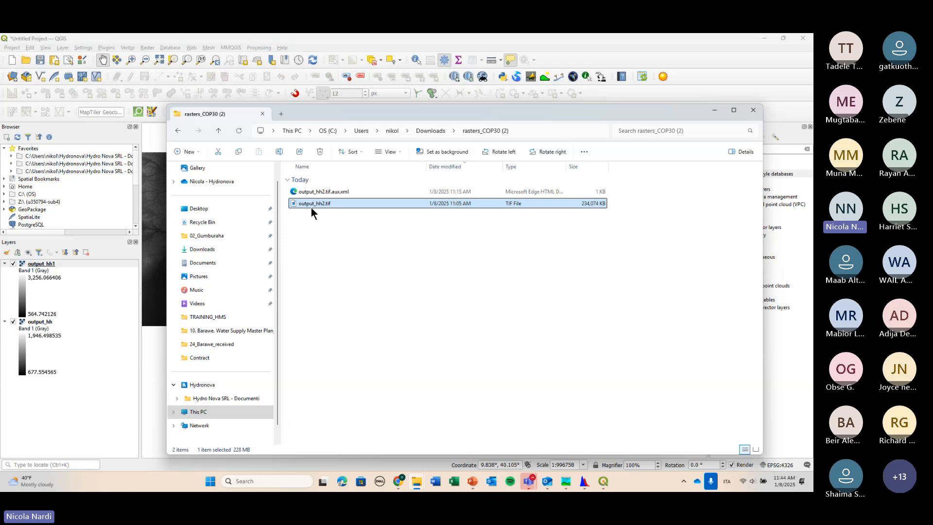
drag(311, 208, 78, 264)
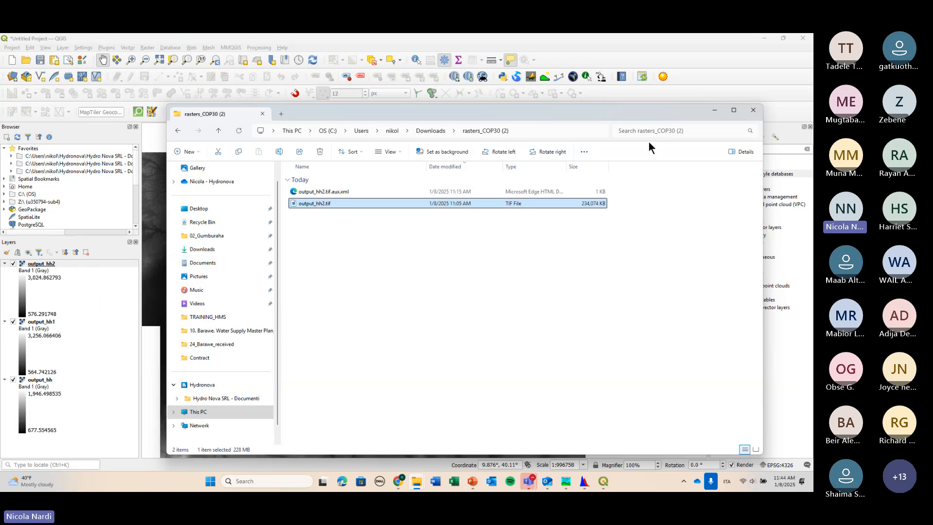
click(713, 110)
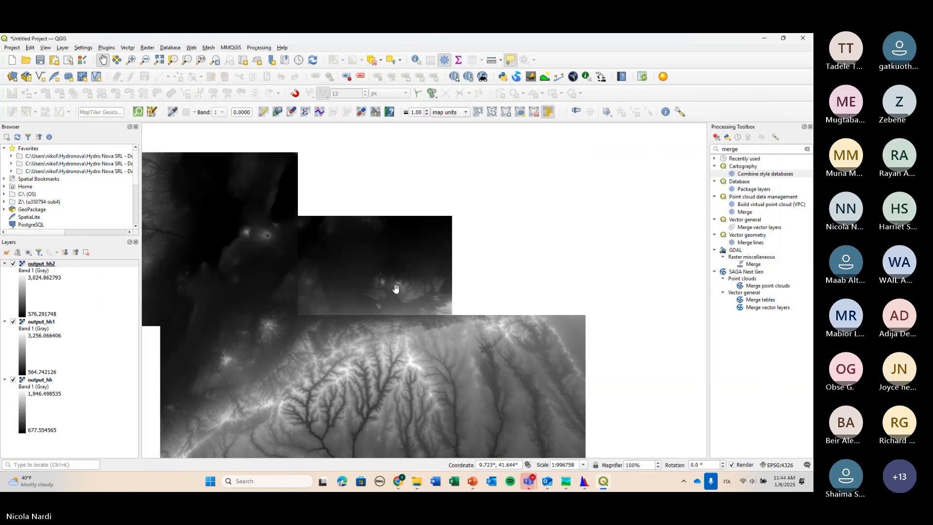
Compare the coverage of the three raster tiles by temporarily hiding output_hh2 and output_hh1.
drag(396, 289, 444, 263)
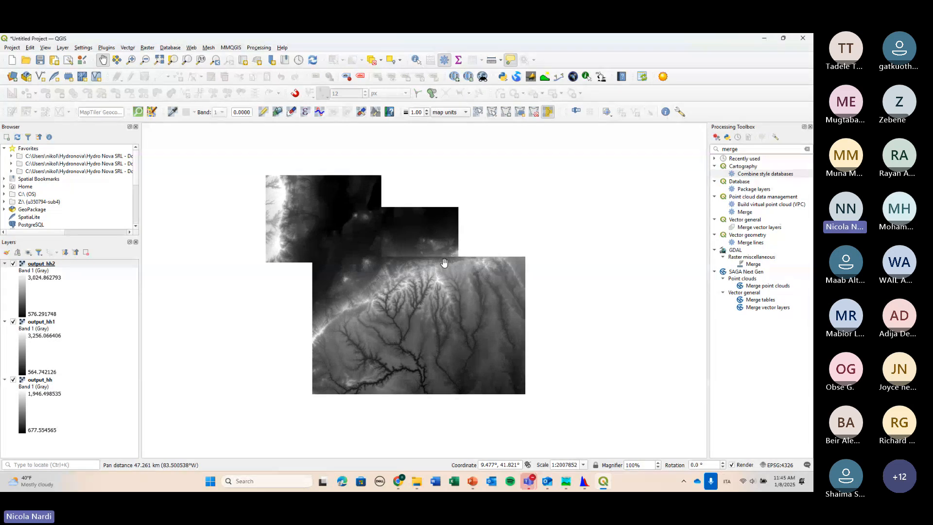
scroll(409, 244, up, 1)
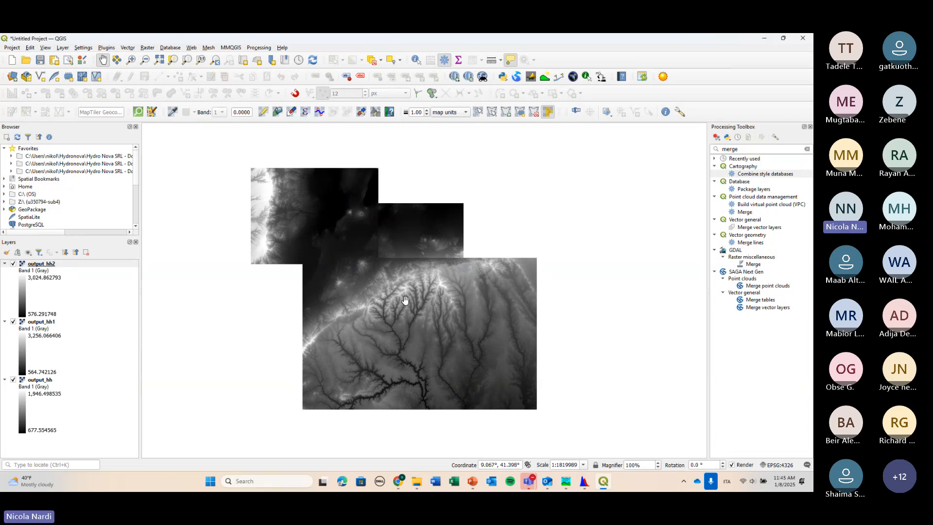
click(13, 264)
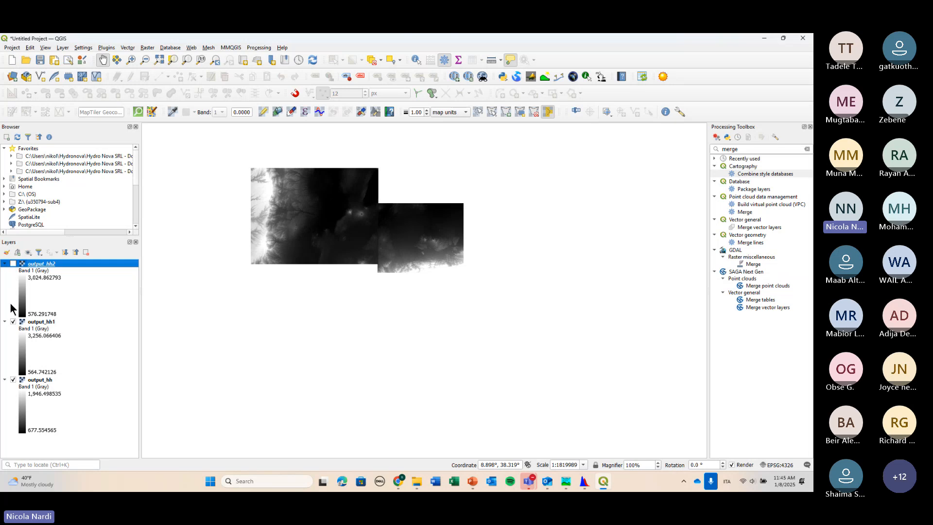
click(13, 322)
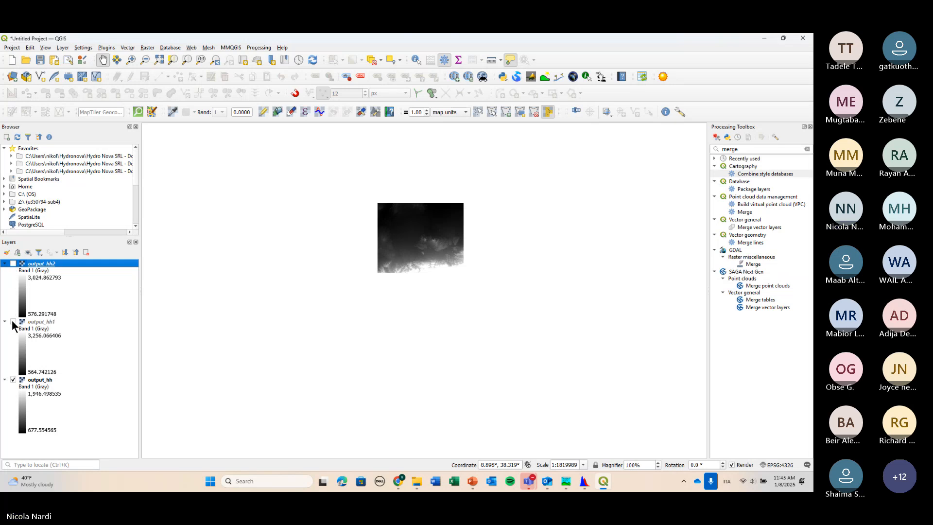
click(13, 322)
click(13, 264)
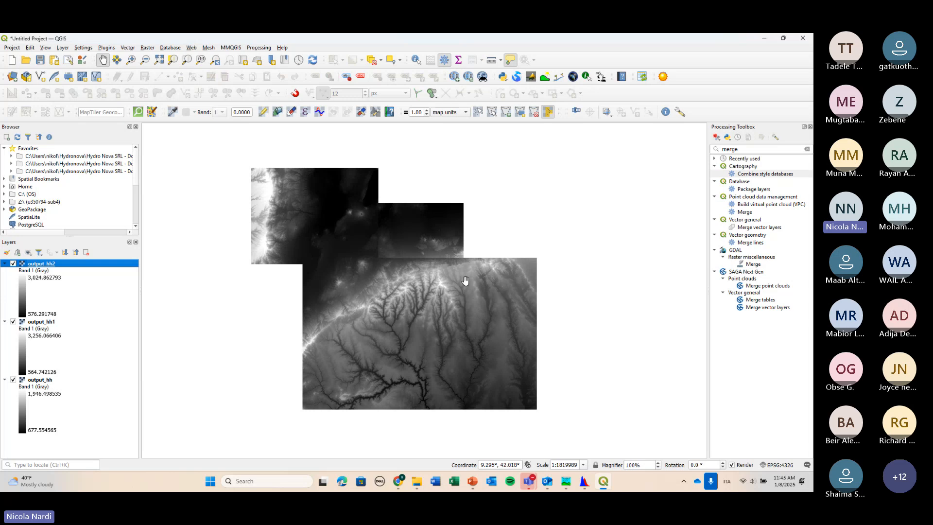
click(499, 245)
click(148, 48)
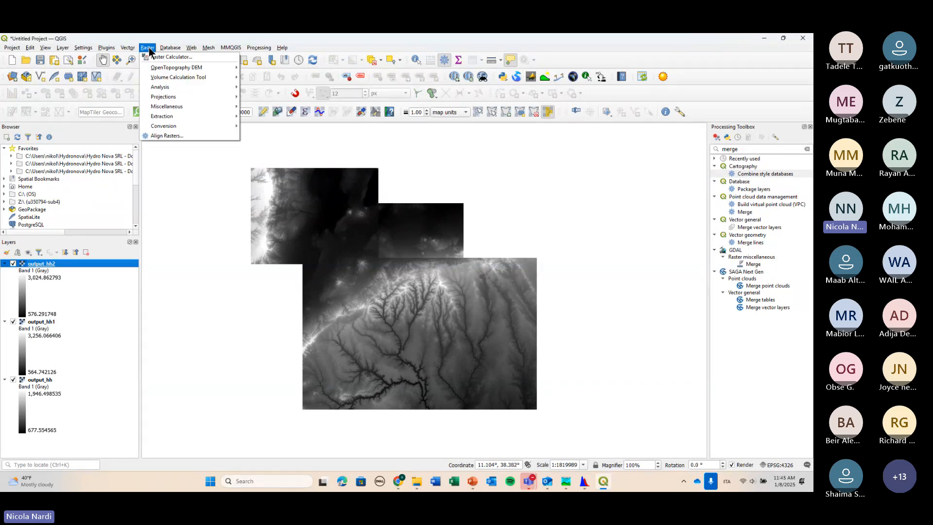
click(149, 49)
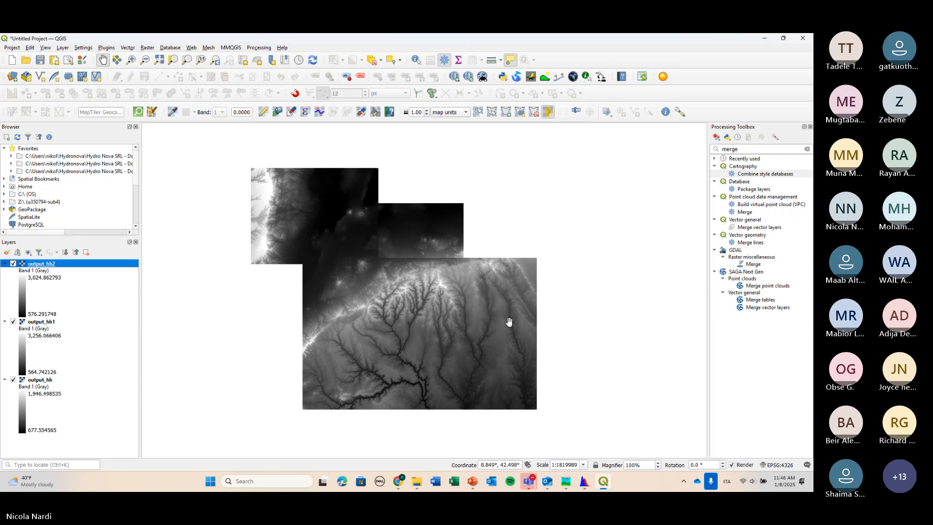
Check the Teams meeting for new chat messages or participant reactions and return to QGIS.
mouse_move(529, 481)
click(518, 428)
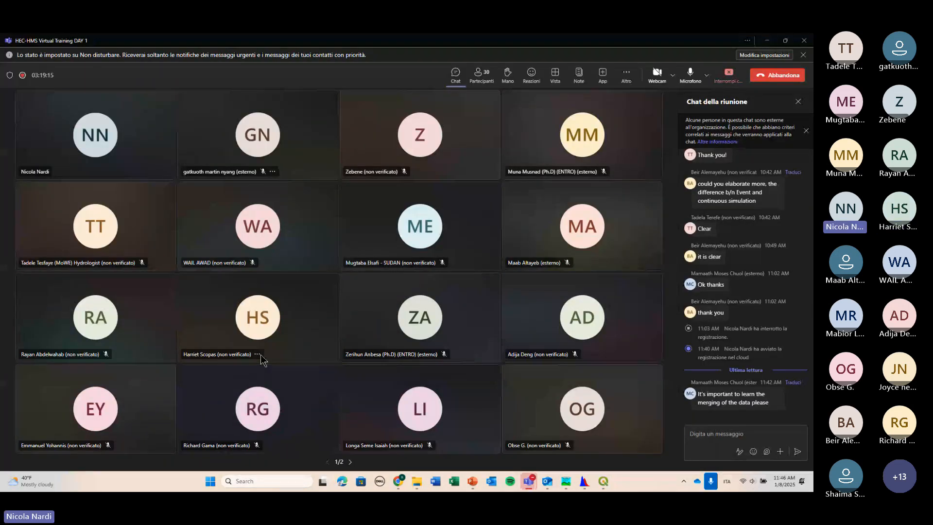
click(765, 40)
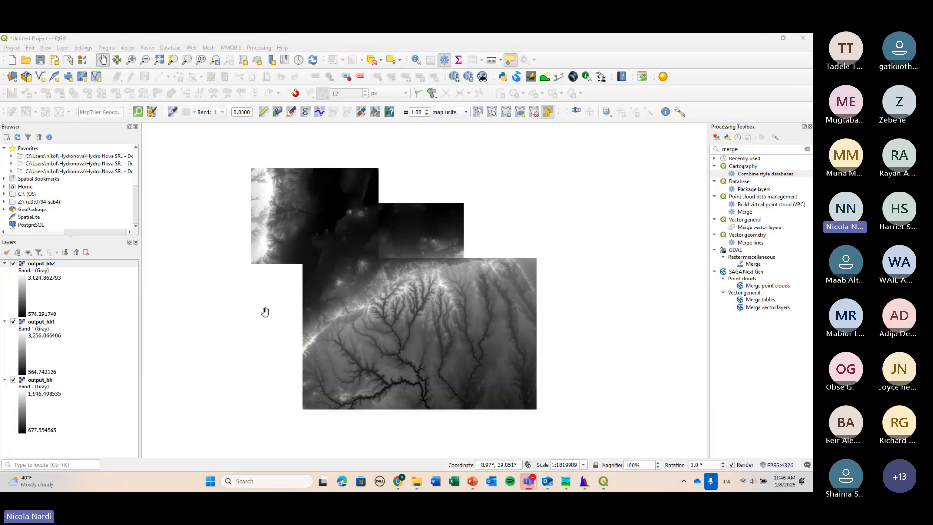
Open the raster Merge tool and move its dialog clear of the upper toolbars.
click(148, 47)
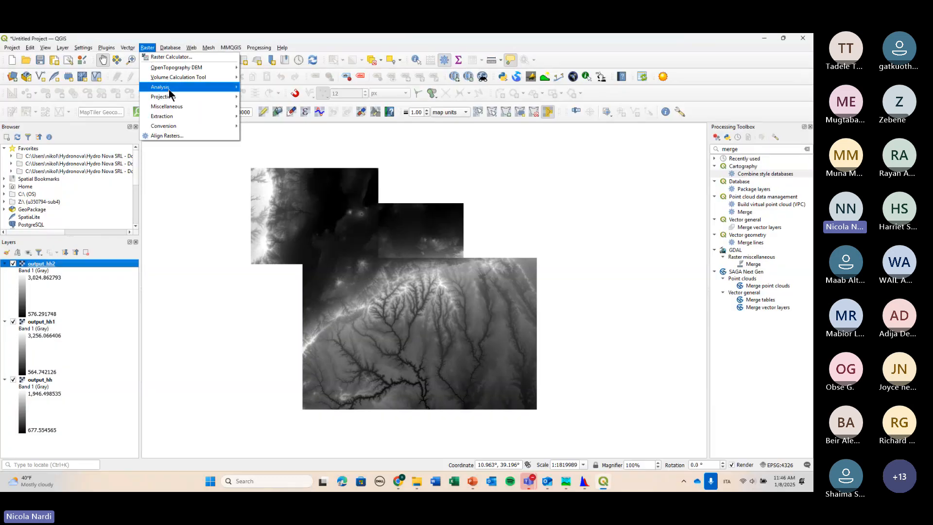
mouse_move(197, 125)
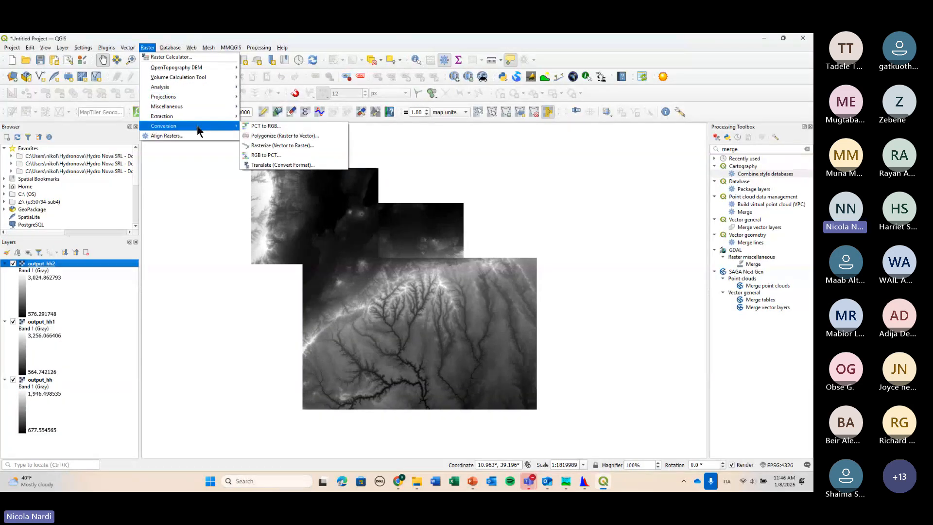
mouse_move(206, 109)
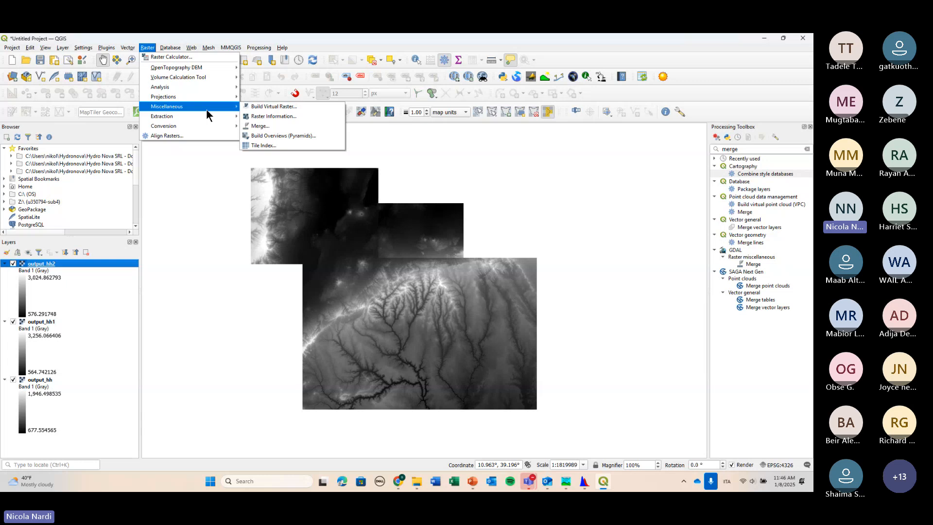
click(275, 130)
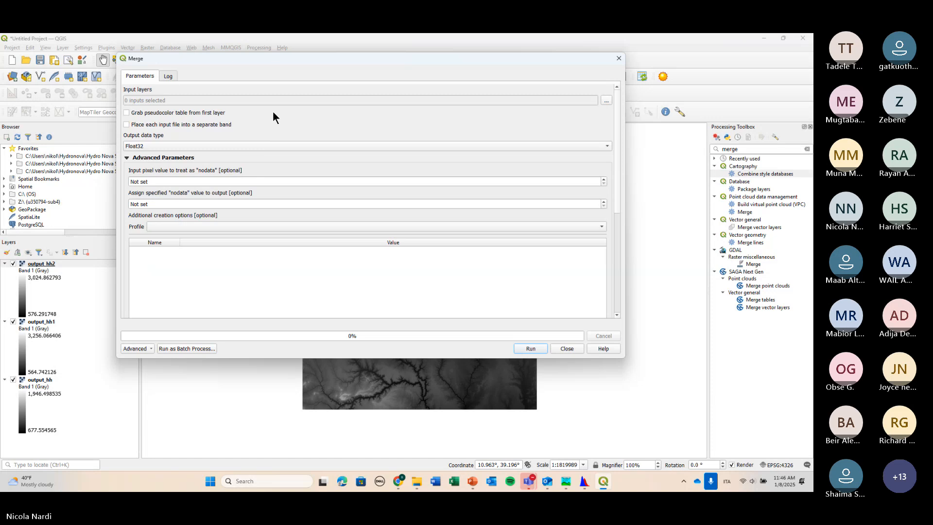
drag(248, 63, 301, 132)
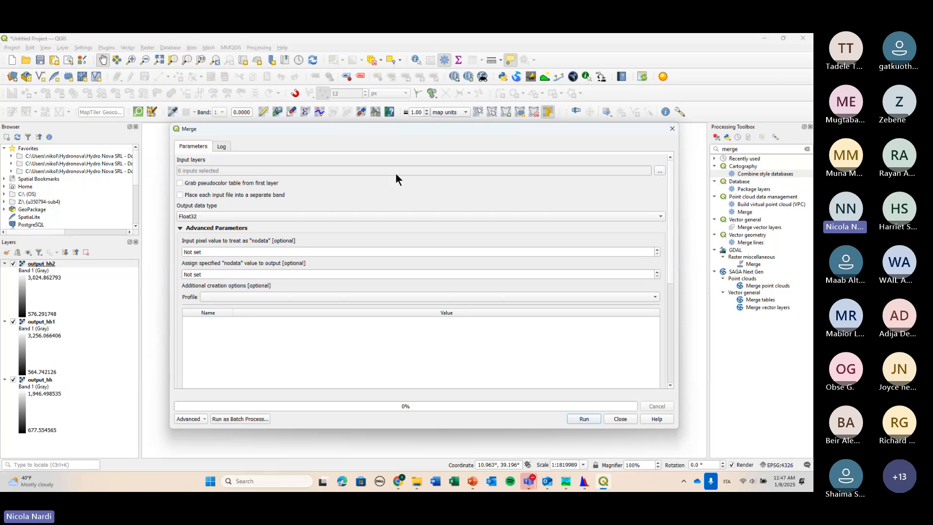
Merge output_hh, output_hh1 and output_hh2 into a temporary Float32 raster and close the Merge tool.
click(659, 171)
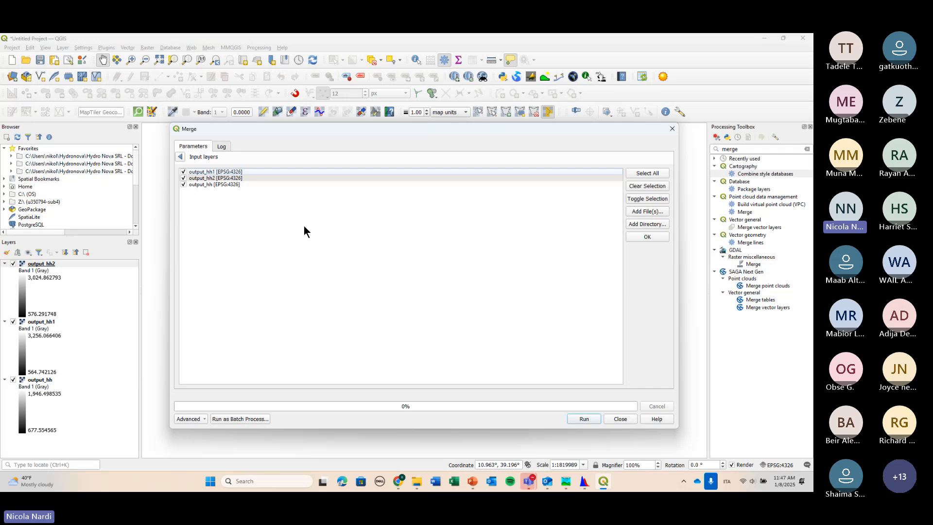
click(648, 236)
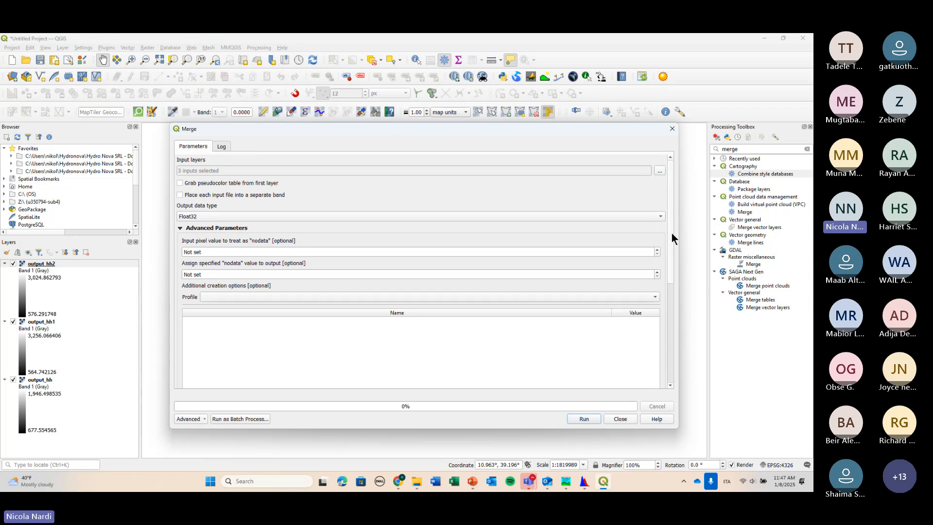
scroll(671, 232, down, 2)
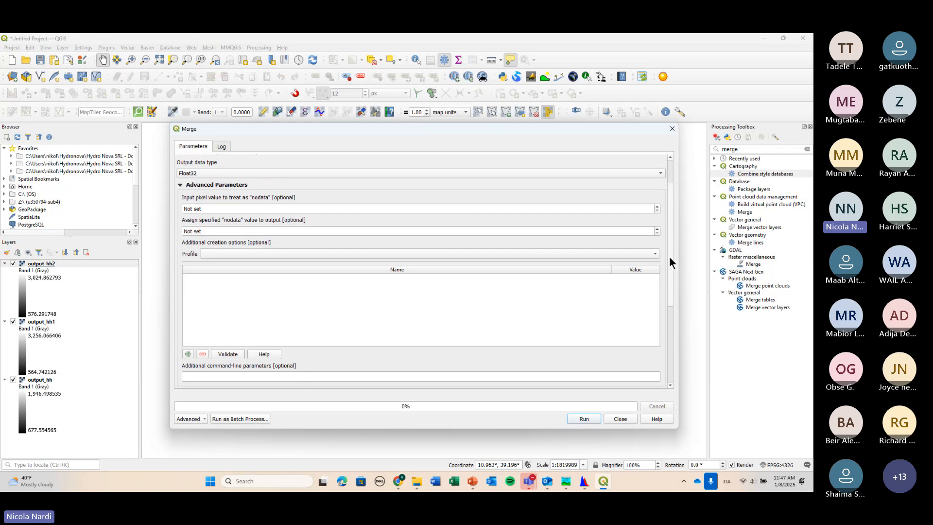
scroll(669, 239, up, 2)
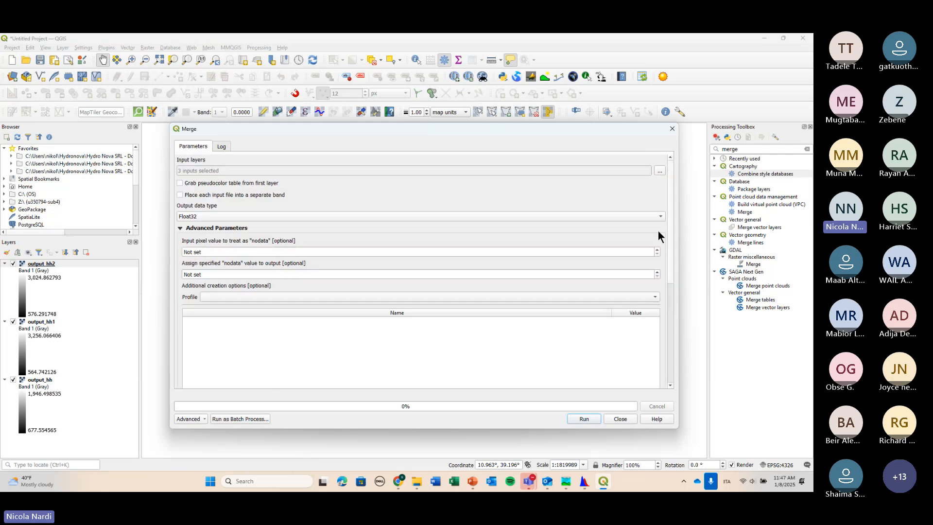
click(585, 419)
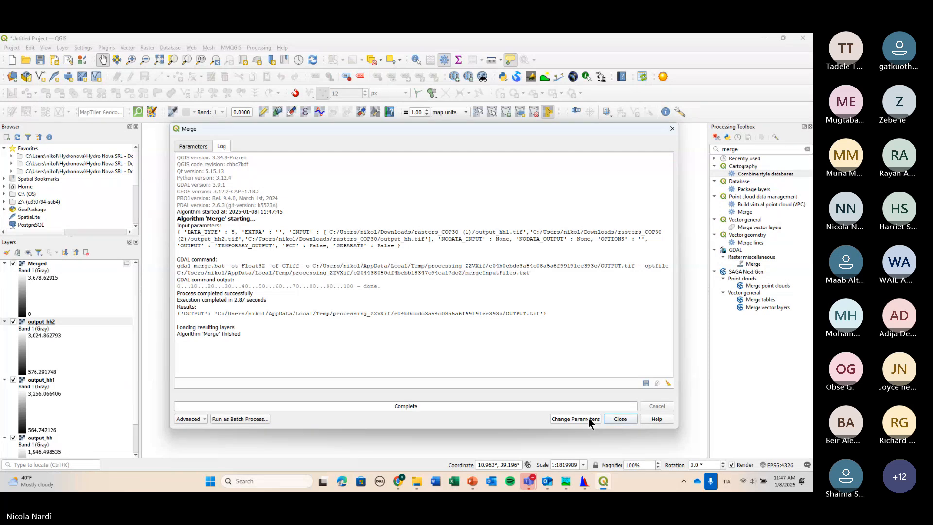
click(672, 129)
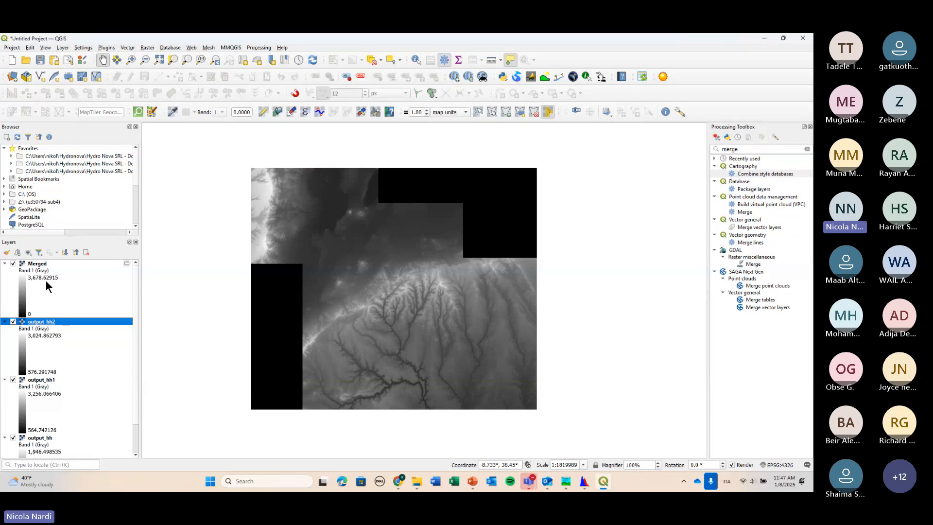
Examine the Merged raster up close for continuity between tiles and for areas without data.
click(43, 265)
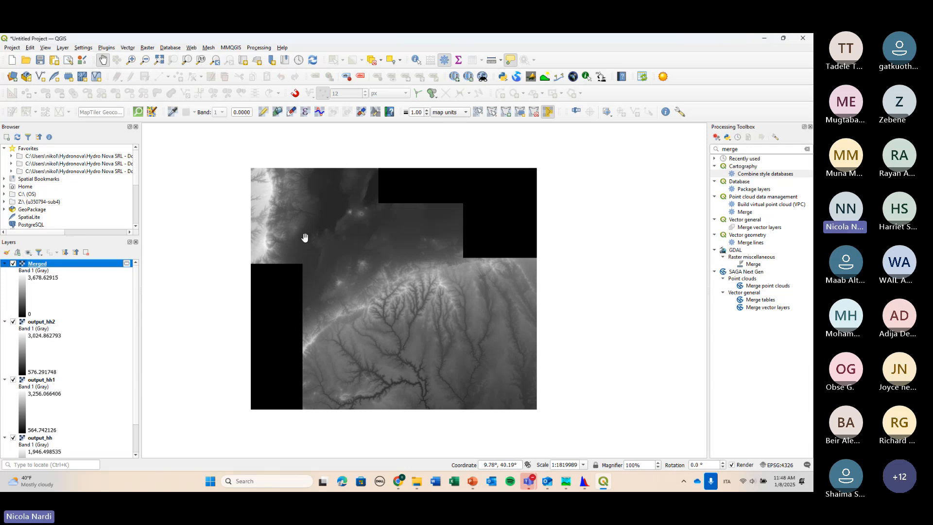
scroll(305, 237, up, 1)
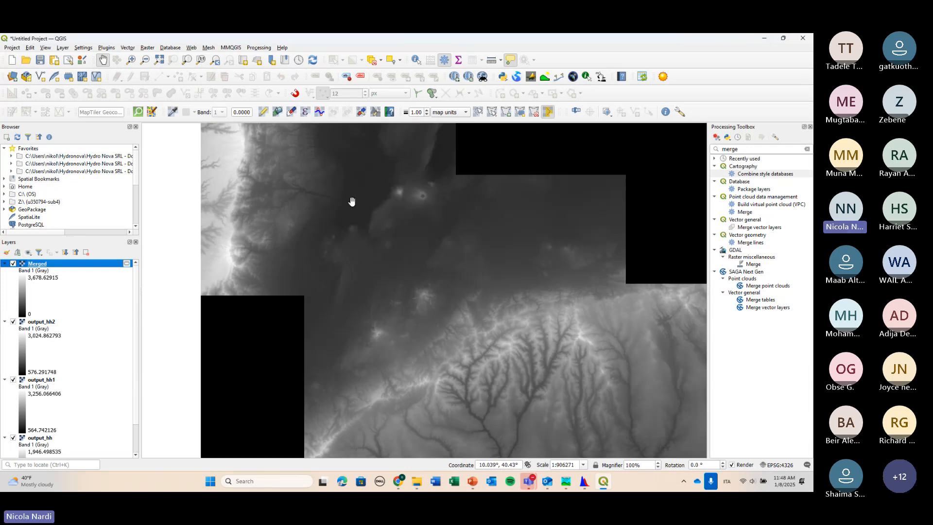
drag(502, 205, 495, 250)
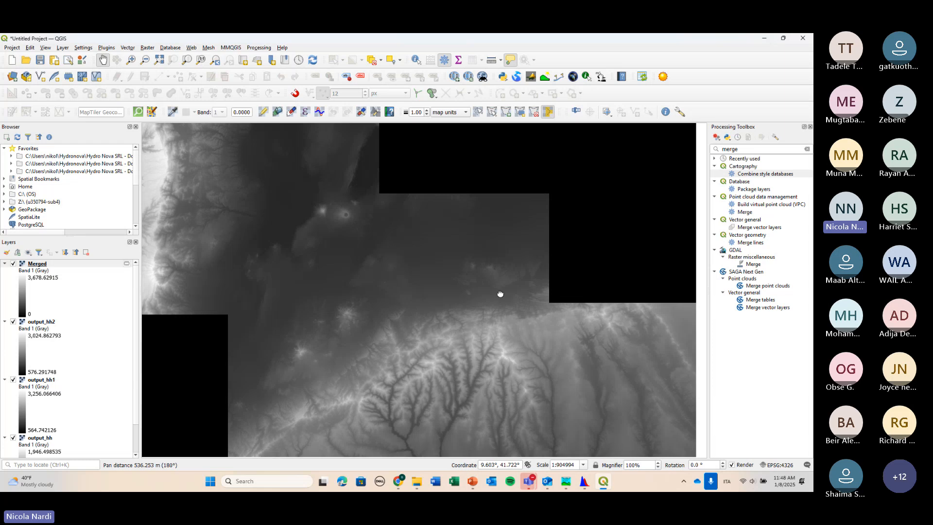
drag(500, 292, 462, 248)
drag(491, 305, 442, 263)
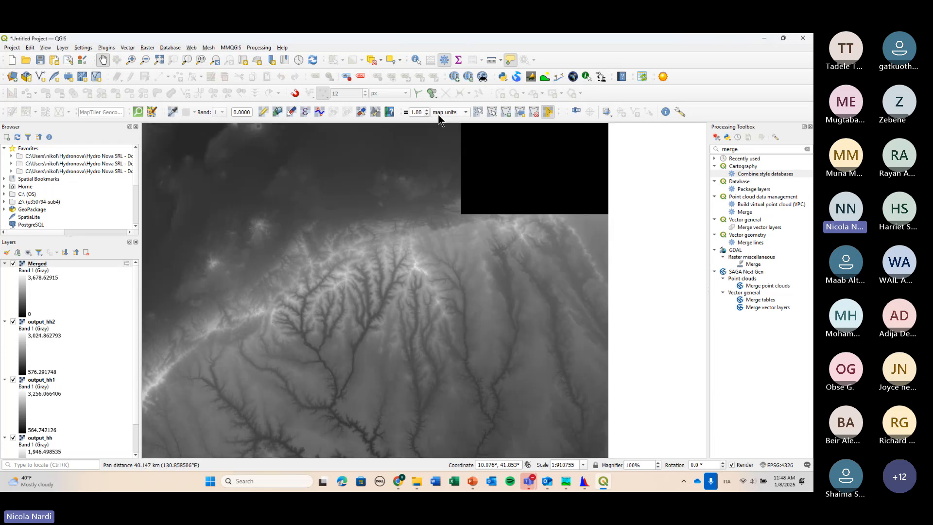
drag(338, 221, 394, 263)
scroll(394, 264, down, 1)
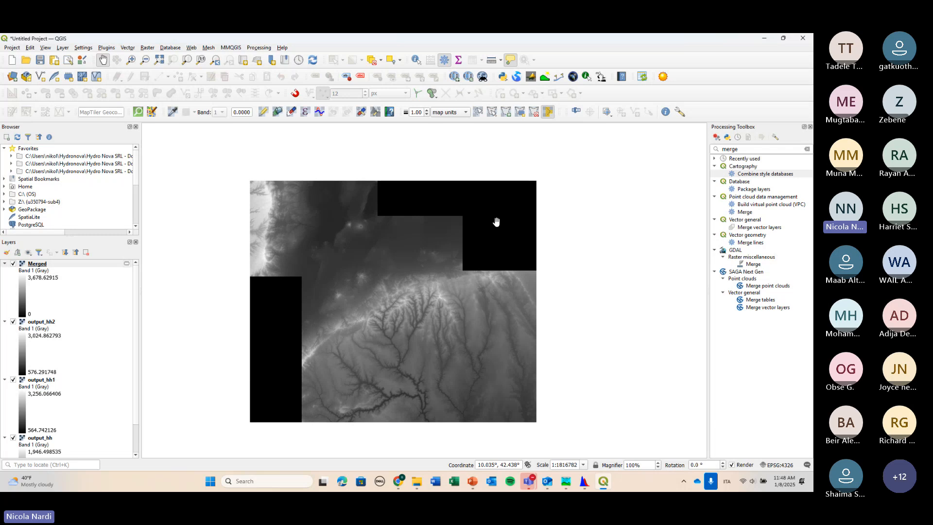
Admit the two people waiting in the Teams meeting lobby and return to QGIS.
click(436, 95)
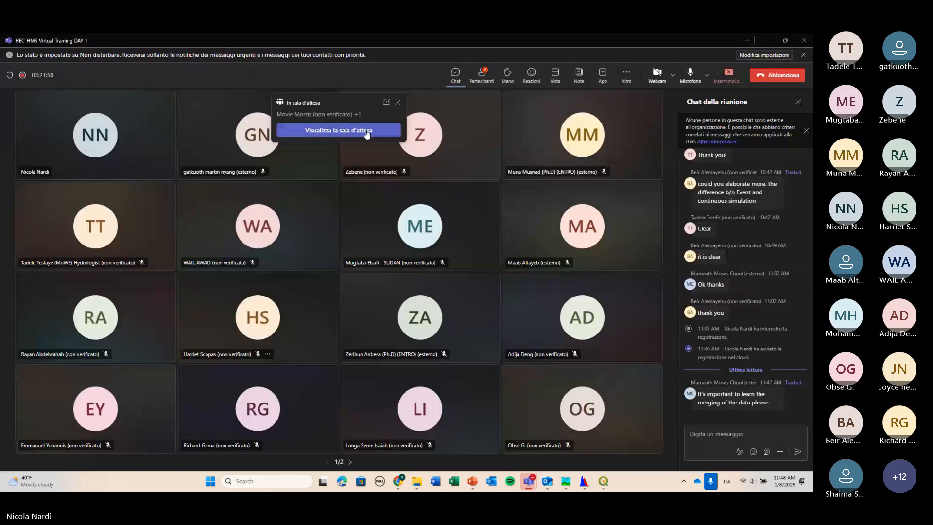
click(486, 76)
click(780, 181)
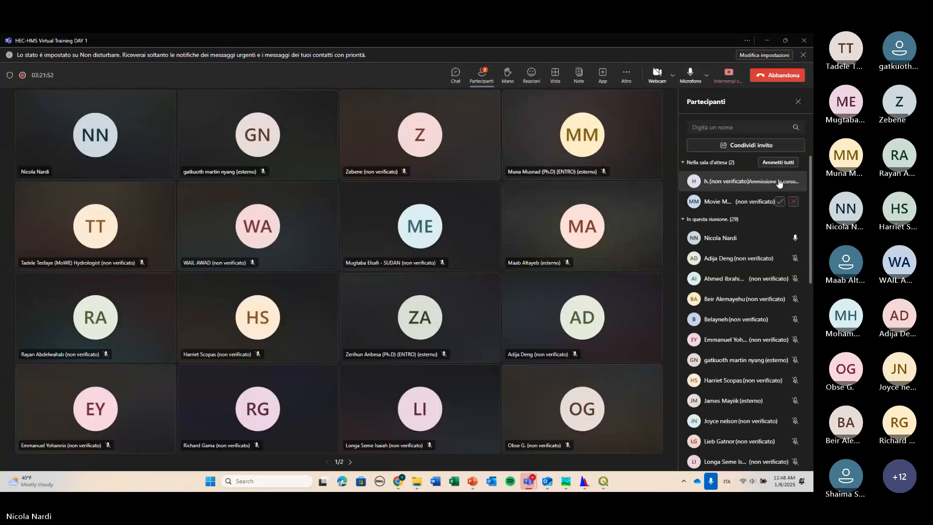
click(784, 201)
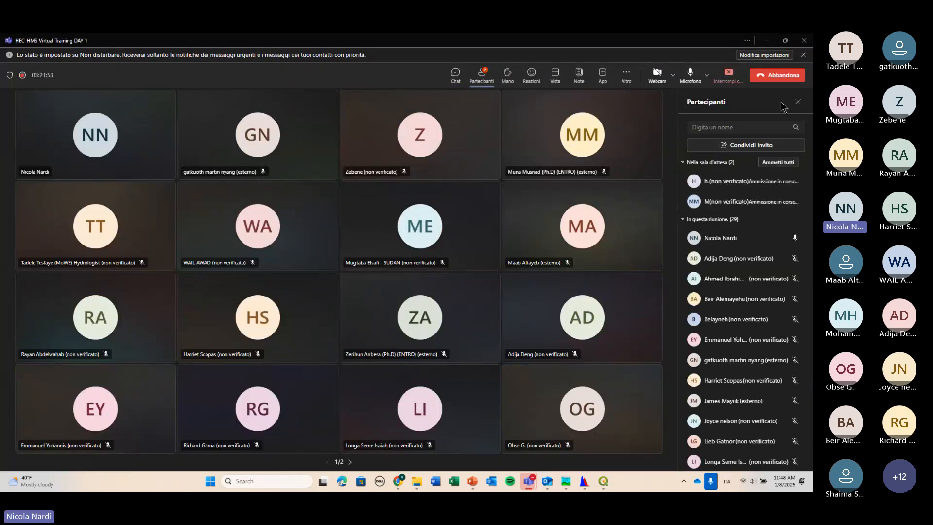
click(767, 40)
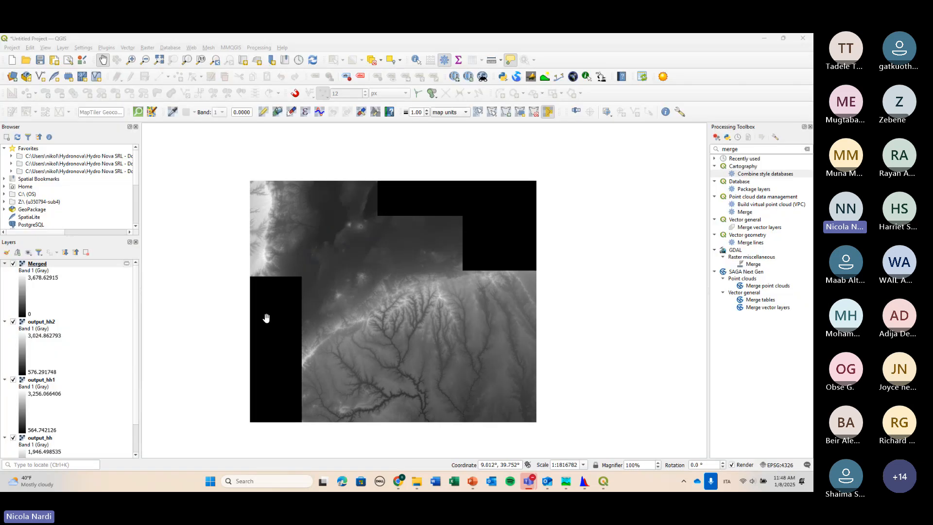
Start exporting the Merged layer to a raster file and place the export dialog over the map.
drag(267, 318, 270, 326)
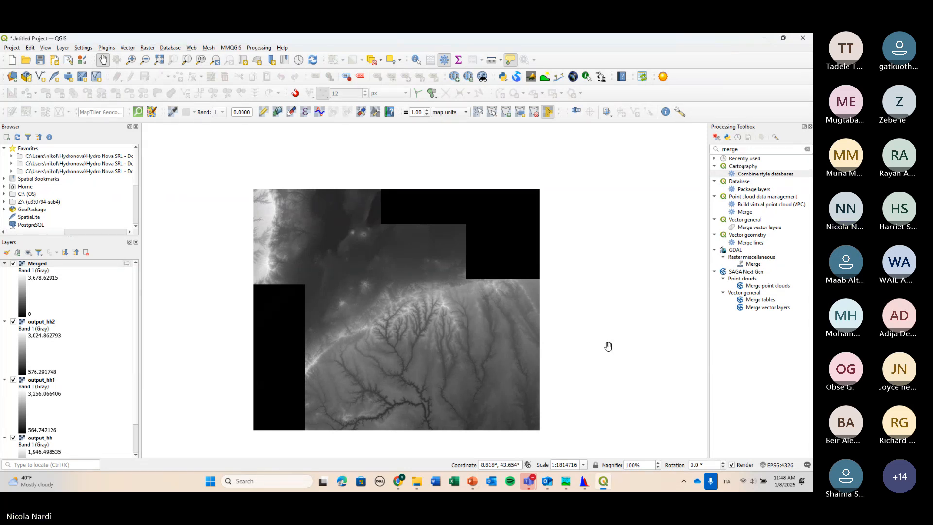
mouse_move(549, 487)
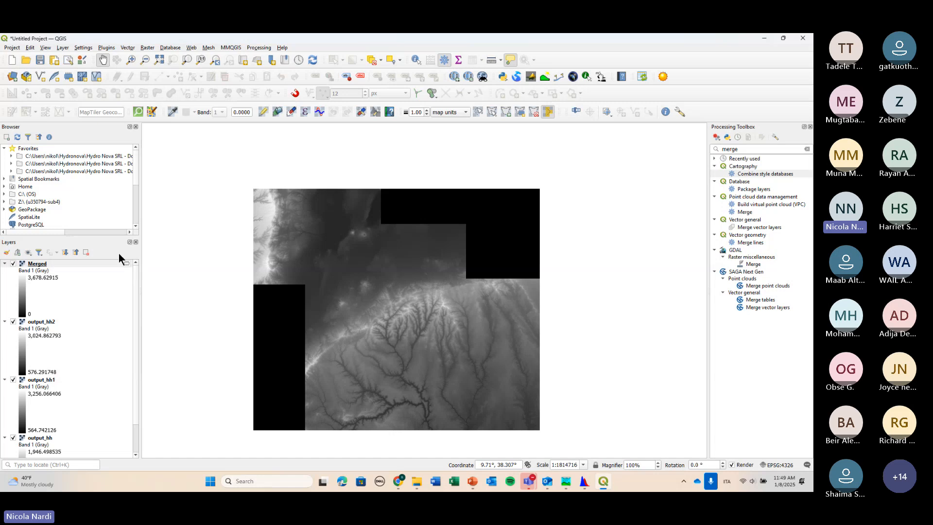
click(127, 263)
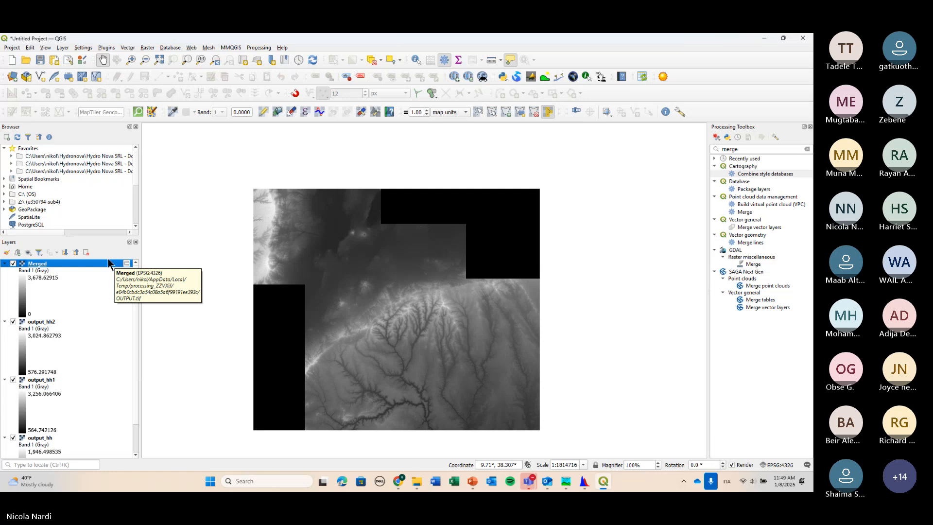
right_click(46, 268)
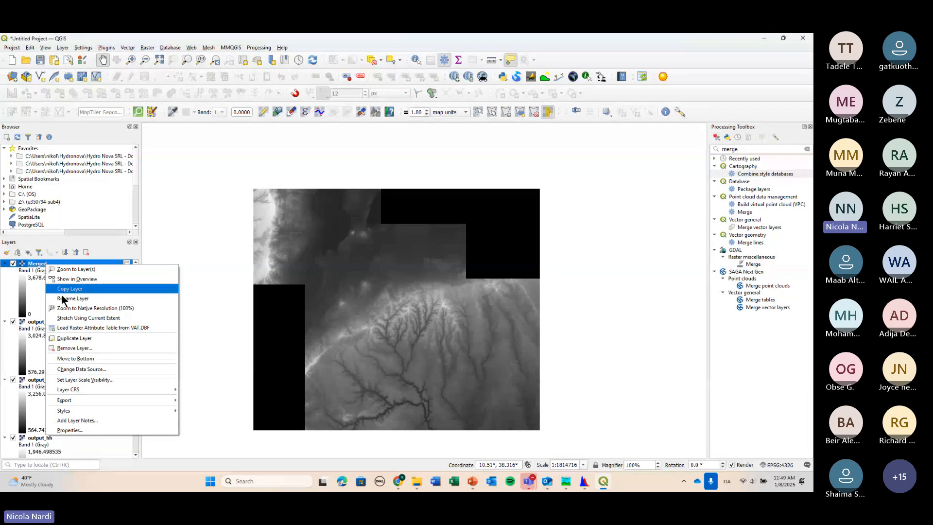
mouse_move(129, 399)
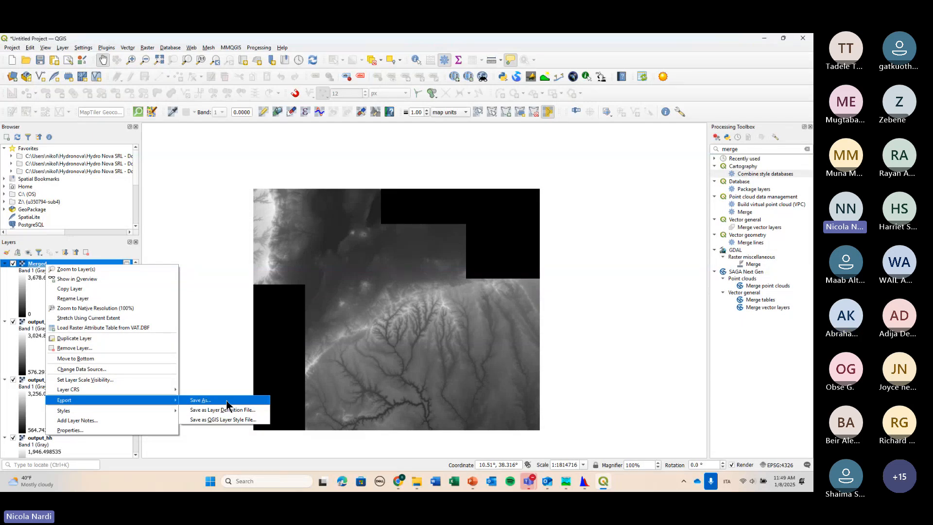
click(200, 400)
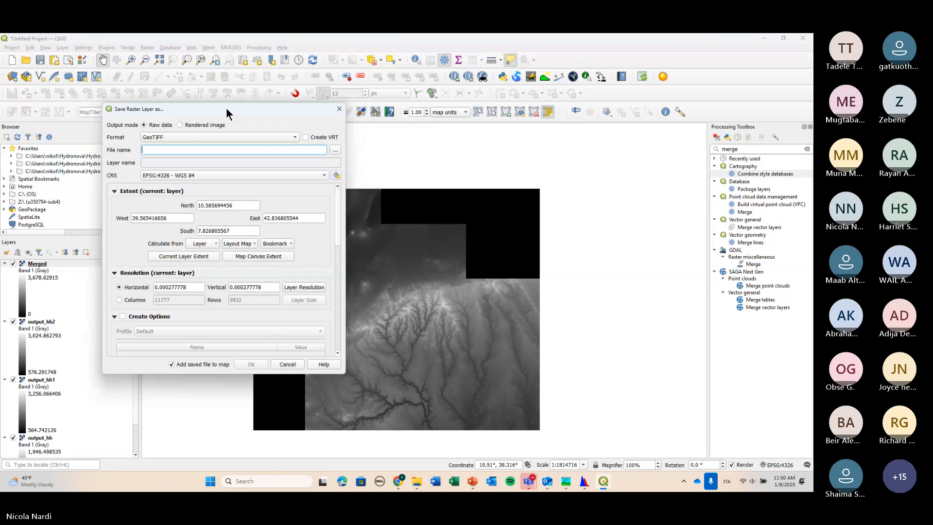
drag(226, 107, 410, 136)
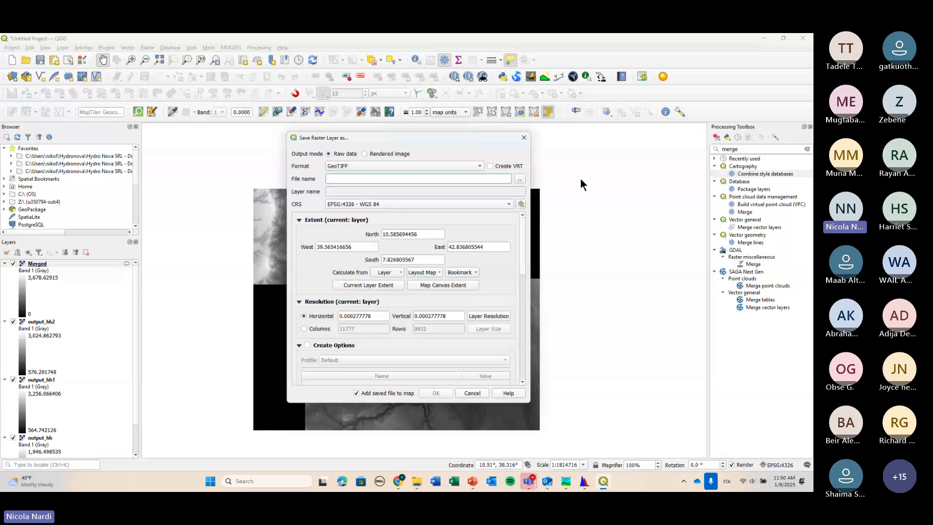
Set the export's output file to try.tif on the Desktop as a GeoTIFF.
click(505, 179)
click(519, 181)
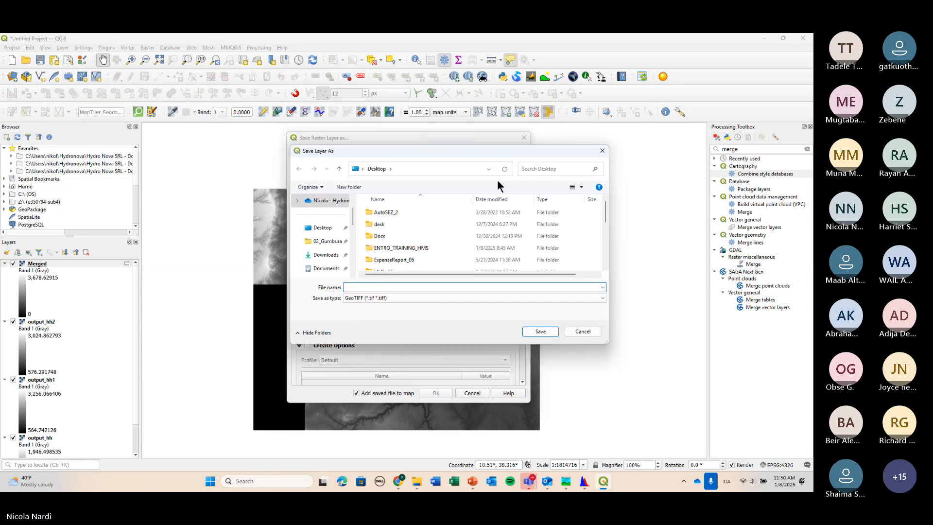
text(try)
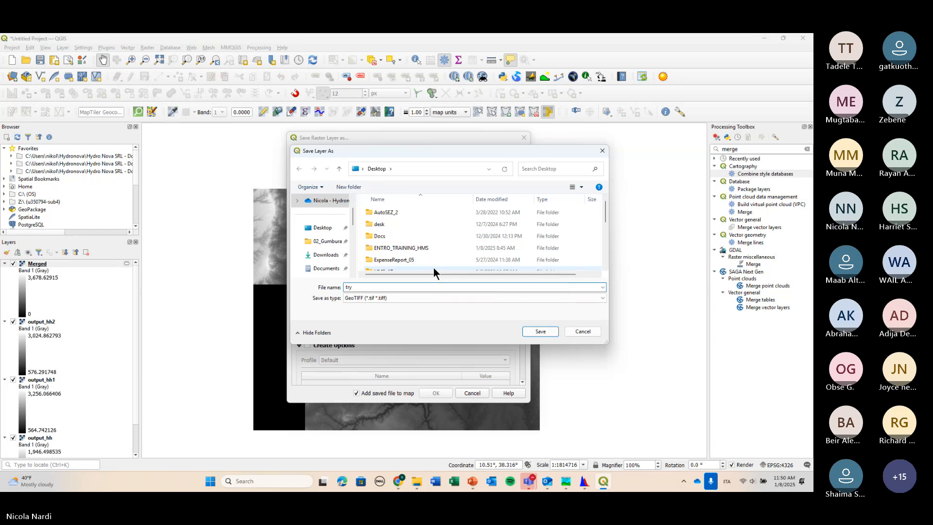
click(555, 330)
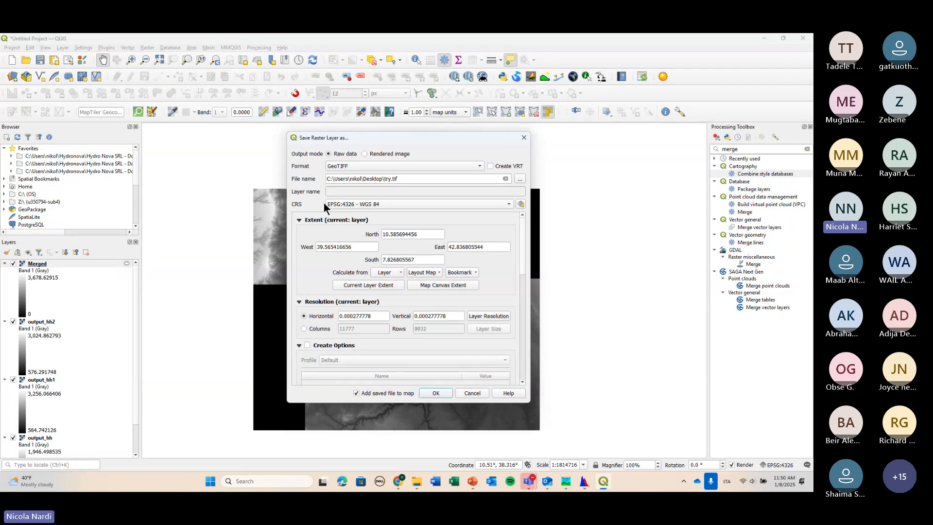
Switch to HEC-HMS to view the terrain of Basin 1 and return to the QGIS export dialog.
mouse_move(566, 481)
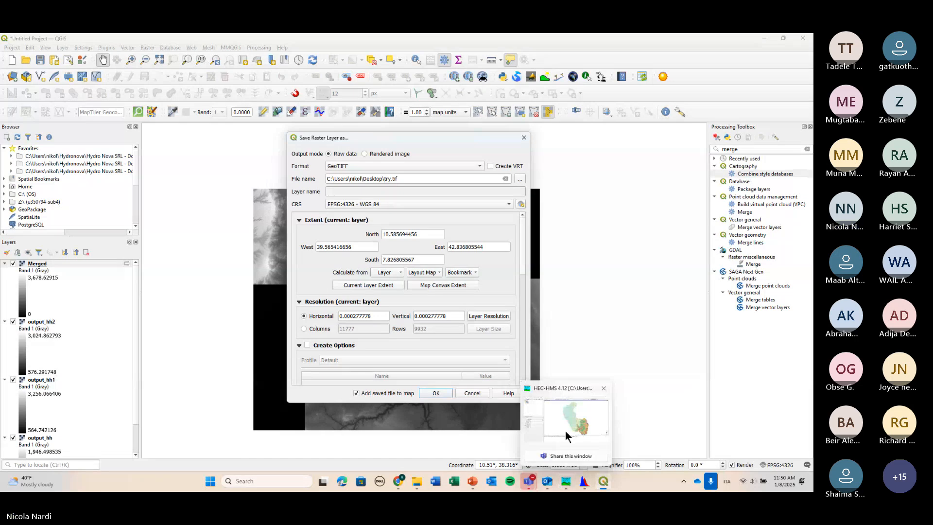
click(564, 430)
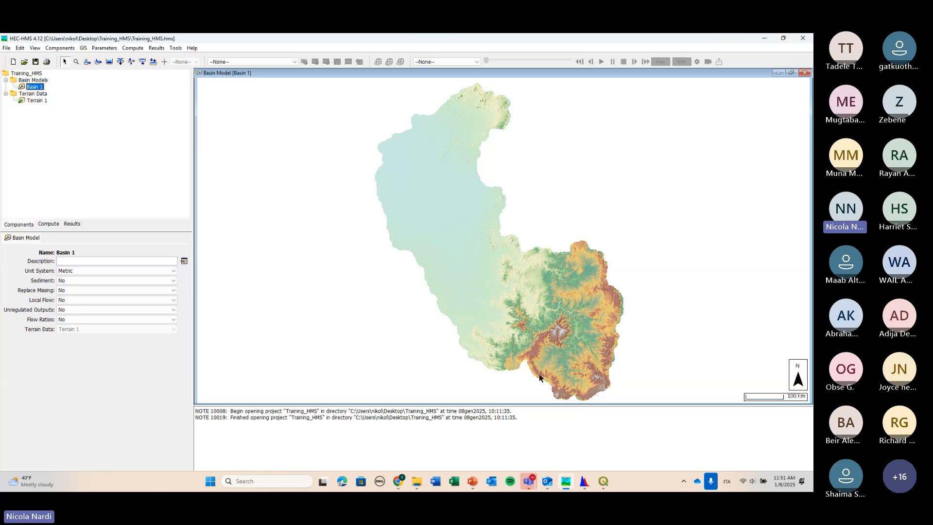
key(alt+Tab)
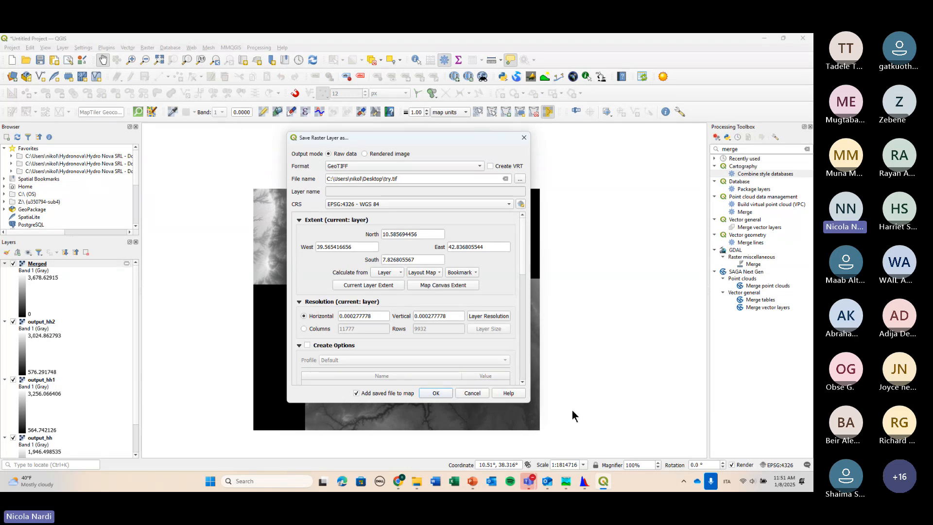
Switch to the HEC-HMS_Training_ENTRO presentation in PowerPoint and review the DEM elaboration workflow on slide 27.
mouse_move(473, 481)
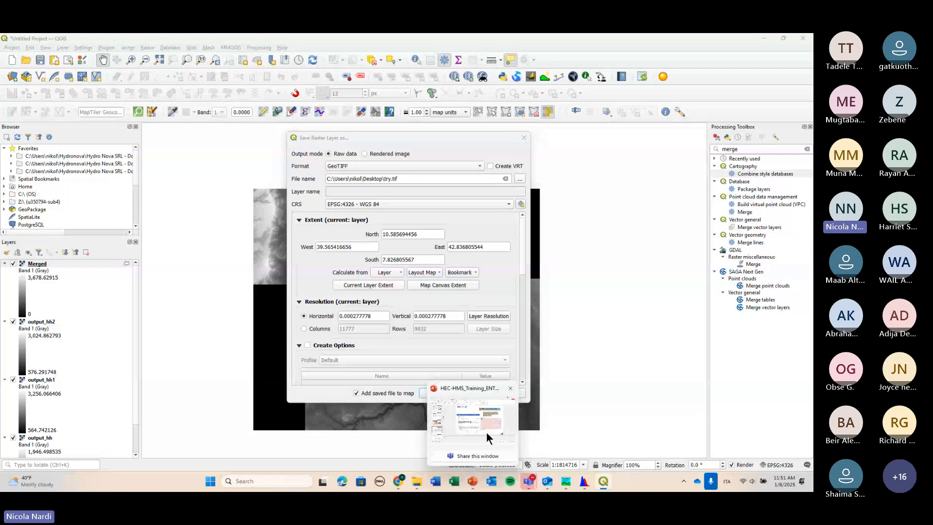
click(486, 432)
scroll(472, 341, down, 2)
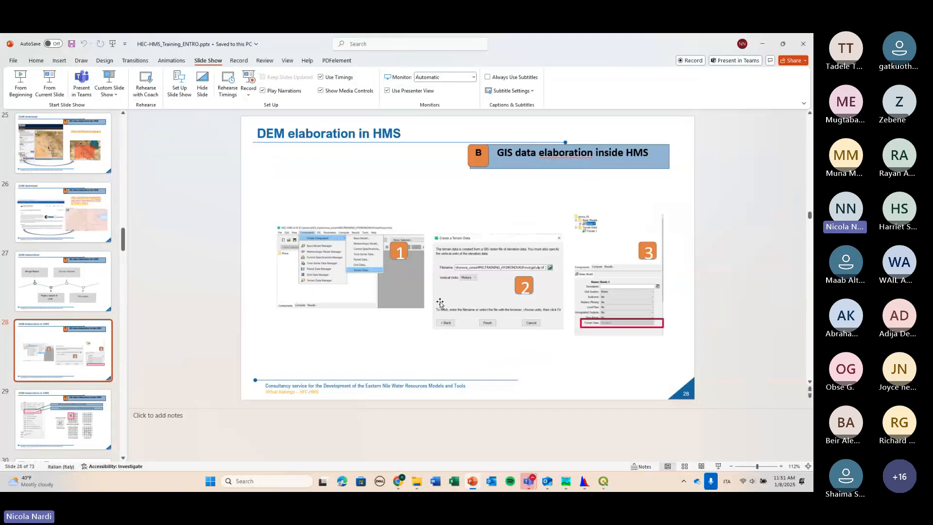
scroll(446, 325, up, 1)
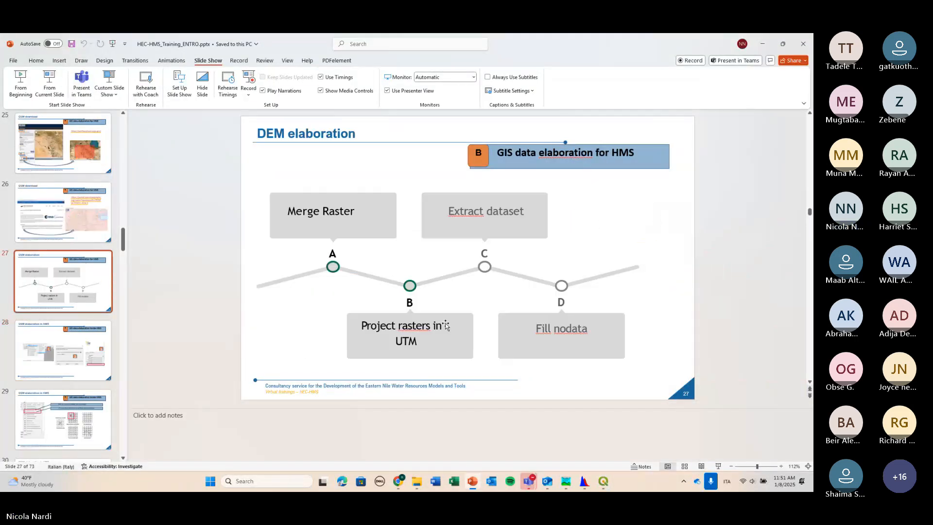
scroll(446, 325, up, 1)
scroll(404, 332, down, 1)
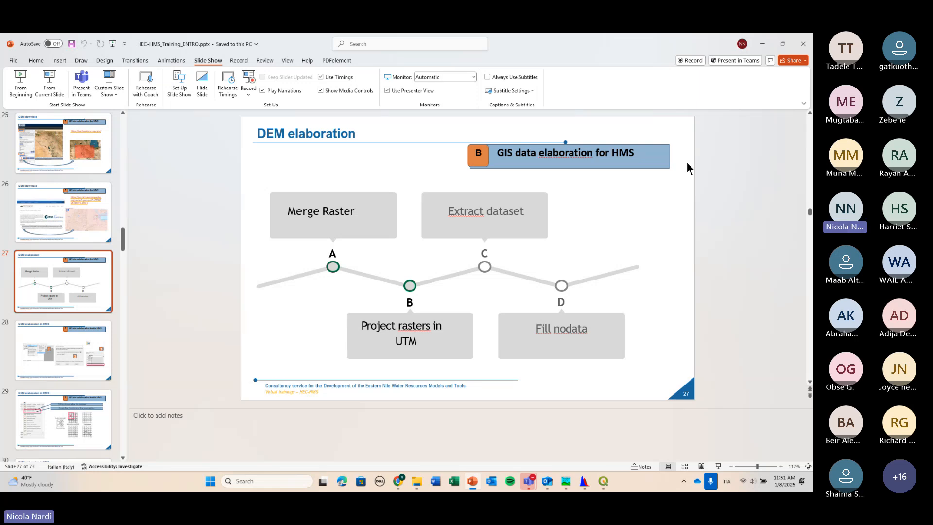
Switch to HEC-HMS to review the Basin 1 terrain and return to the raster export dialog in QGIS.
mouse_move(566, 481)
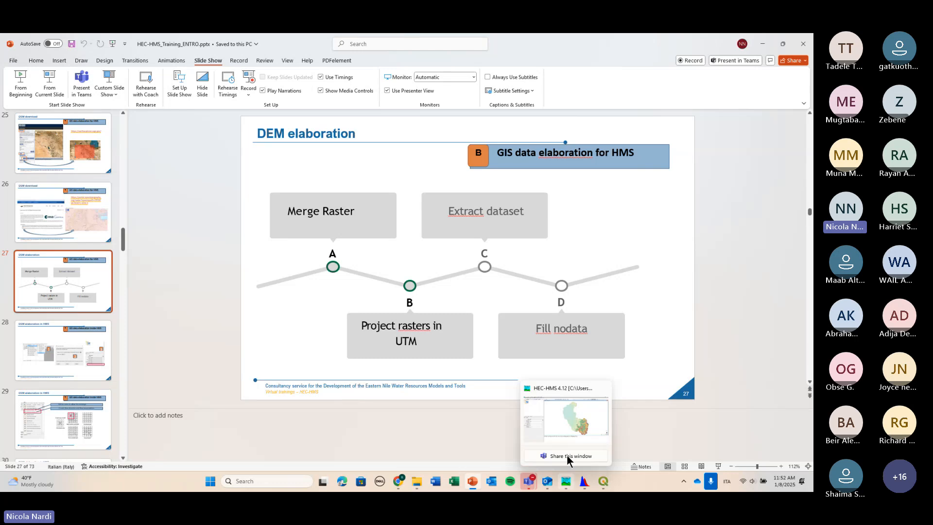
click(566, 454)
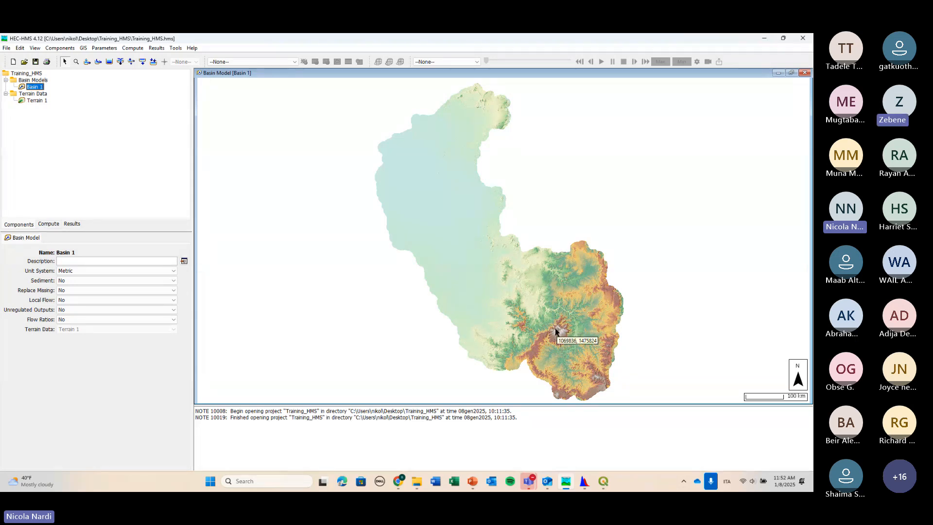
mouse_move(603, 481)
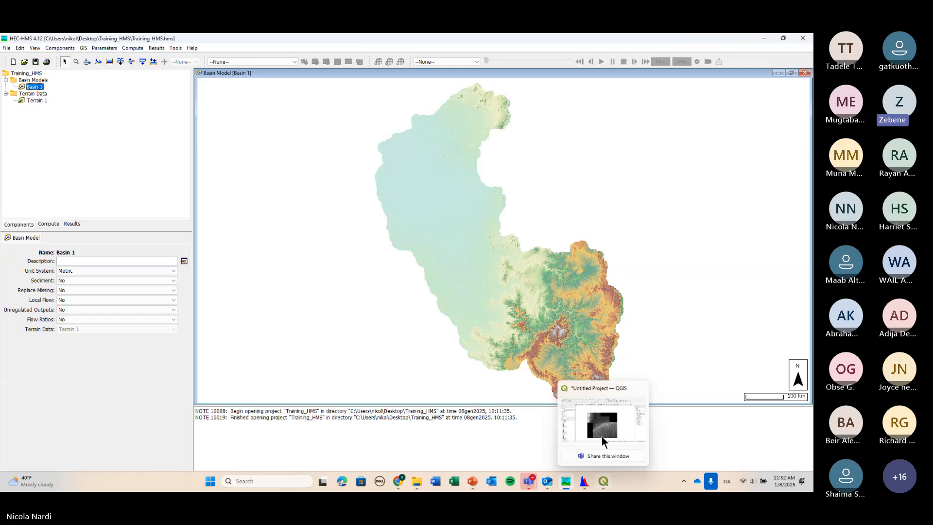
click(602, 436)
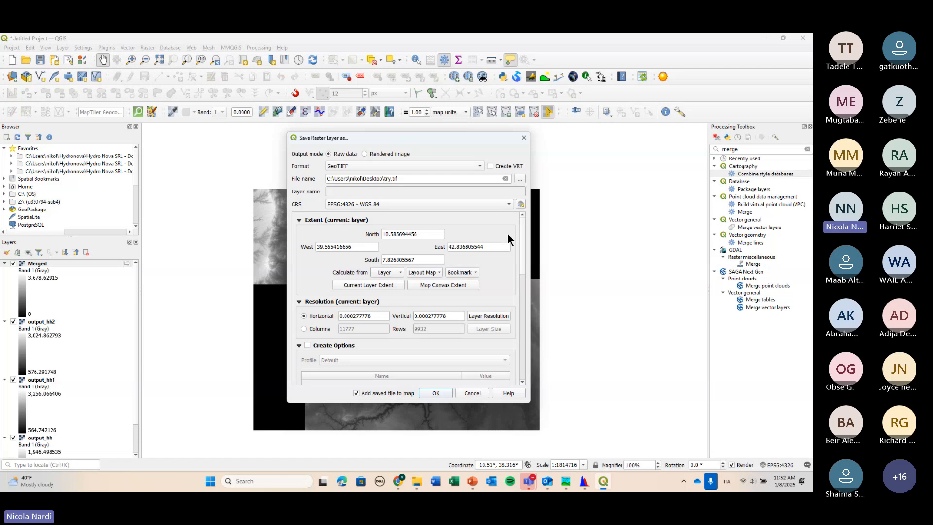
Set the export CRS to EPSG:32636 - WGS 84 / UTM zone 36N and discard the export after viewing Basin 1 in HEC-HMS.
click(498, 205)
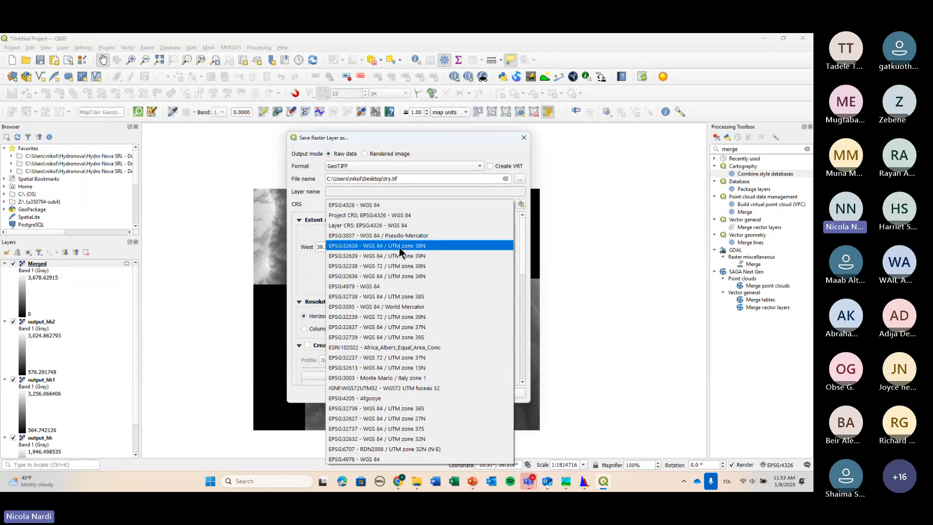
click(424, 276)
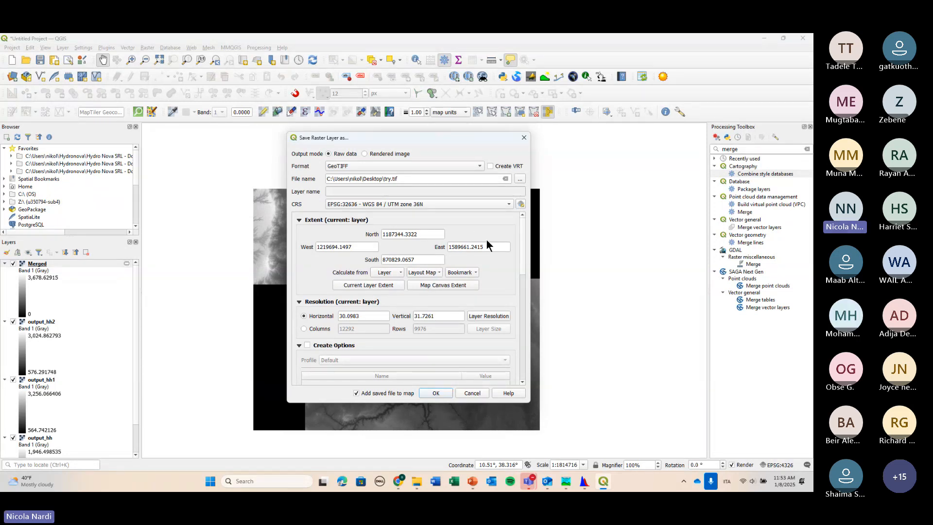
mouse_move(565, 481)
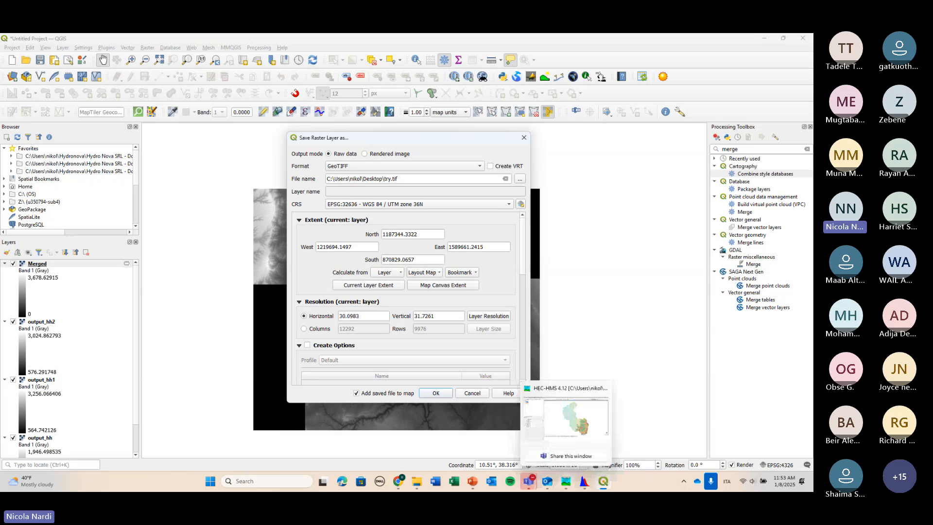
click(567, 426)
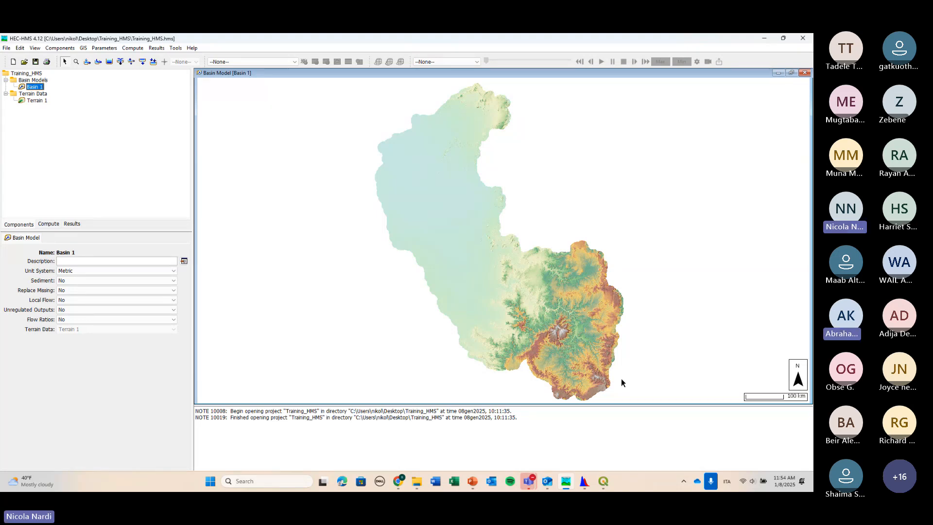
mouse_move(603, 481)
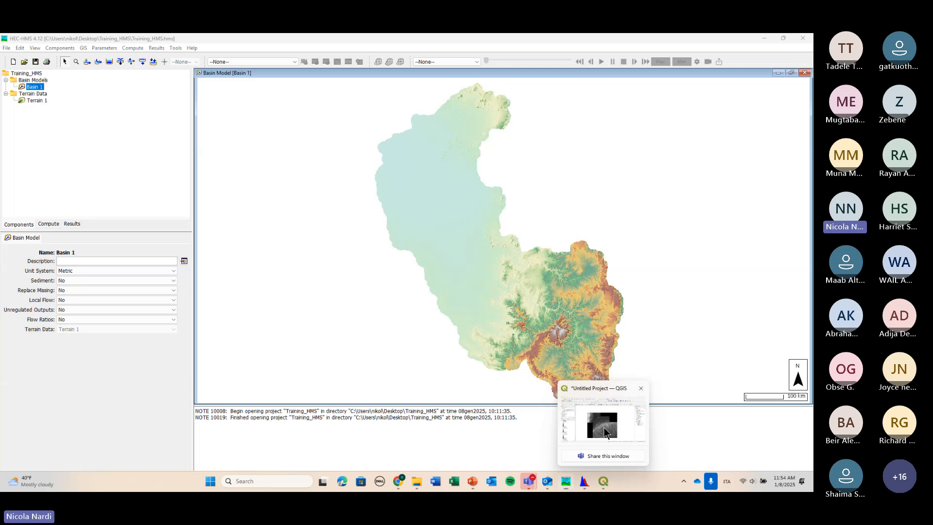
click(605, 432)
click(523, 138)
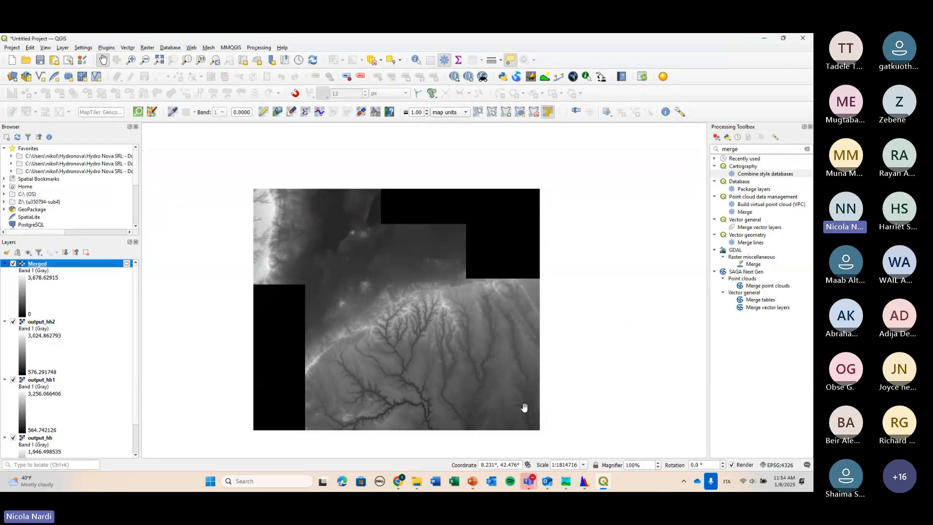
Compare the Basin 1 terrain in HEC-HMS with the merged DEM in QGIS.
mouse_move(567, 482)
click(572, 435)
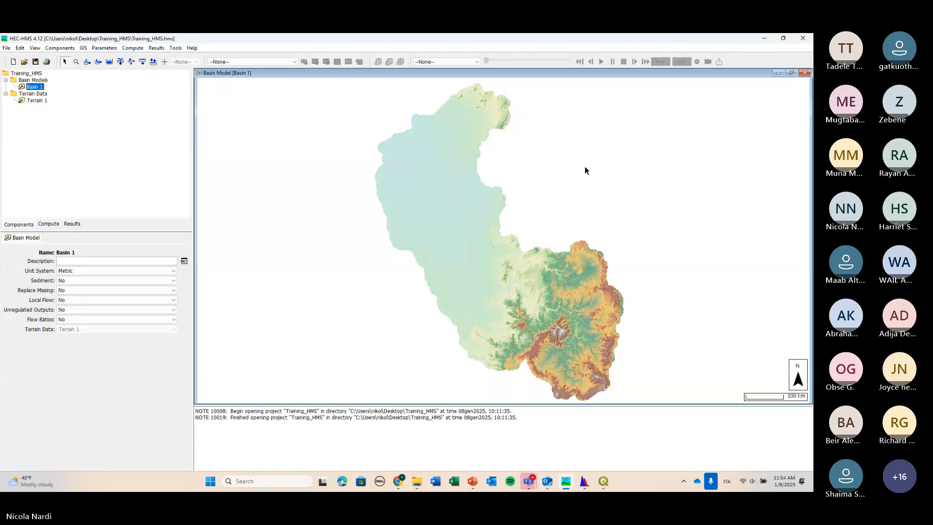
key(alt+Tab)
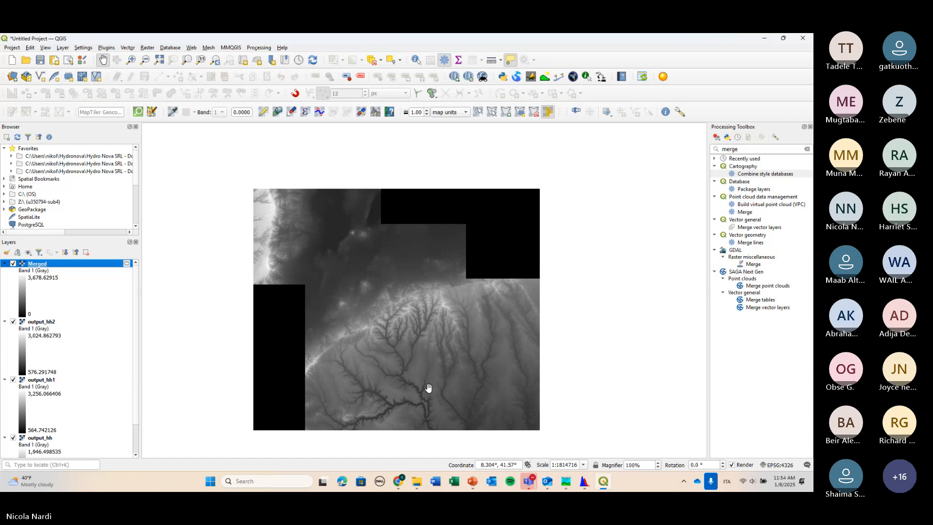
Switch to the Teams meeting, read the participants' chat questions and return to QGIS.
mouse_move(525, 481)
click(520, 434)
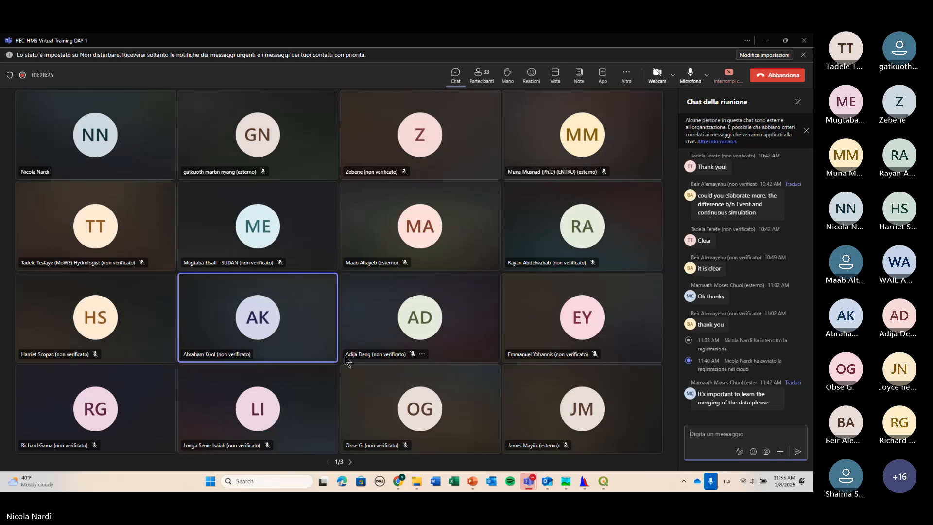
right_click(323, 334)
click(329, 296)
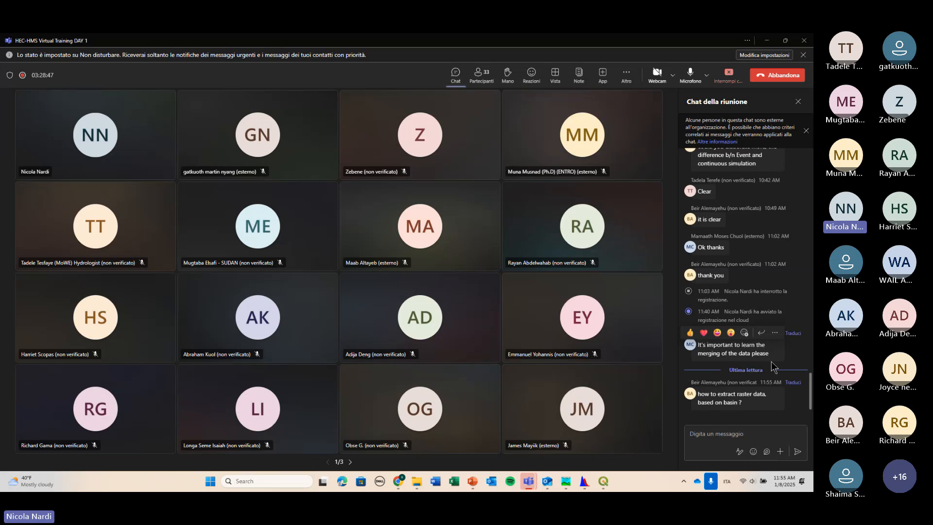
mouse_move(774, 408)
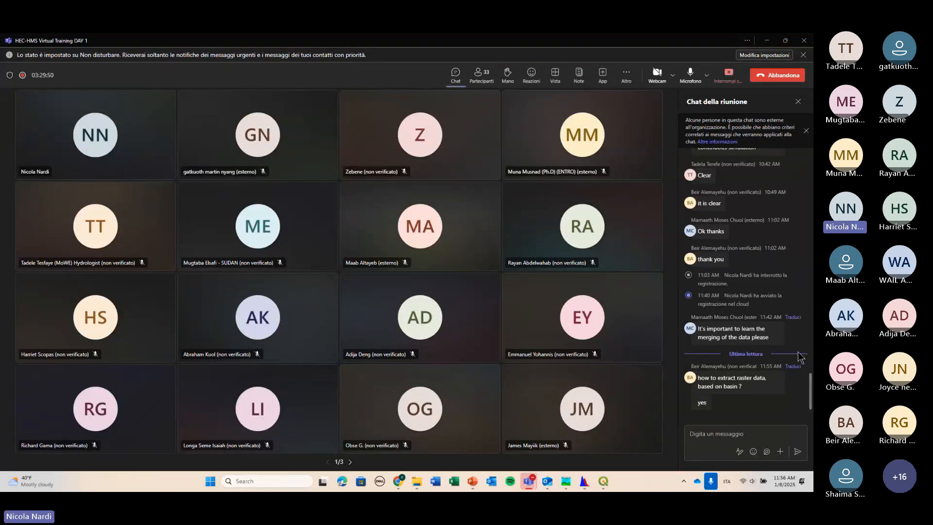
click(767, 41)
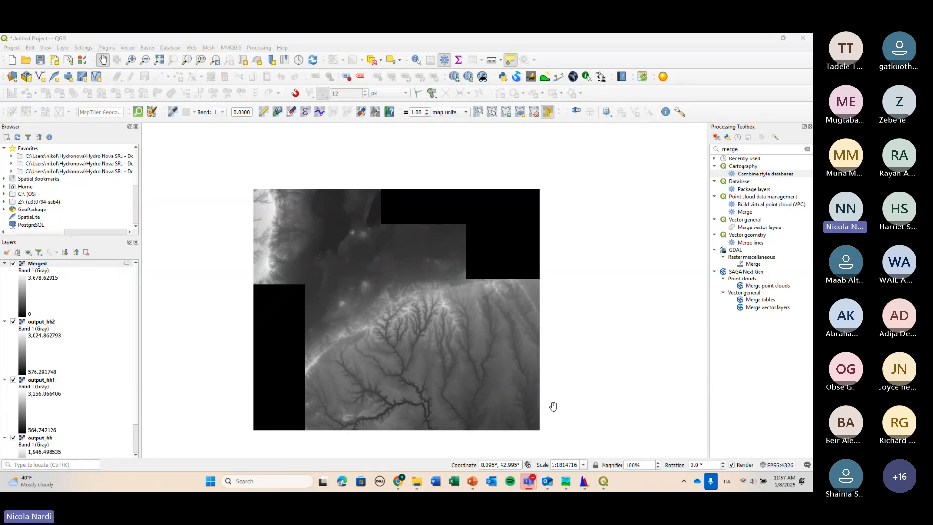
Switch to HEC-HMS and examine the full extent of the Basin 1 terrain.
mouse_move(566, 486)
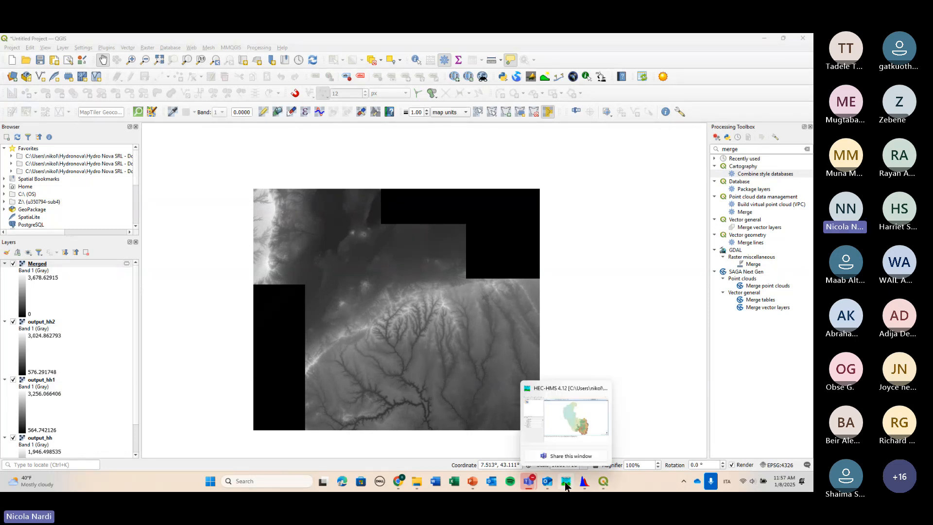
click(565, 429)
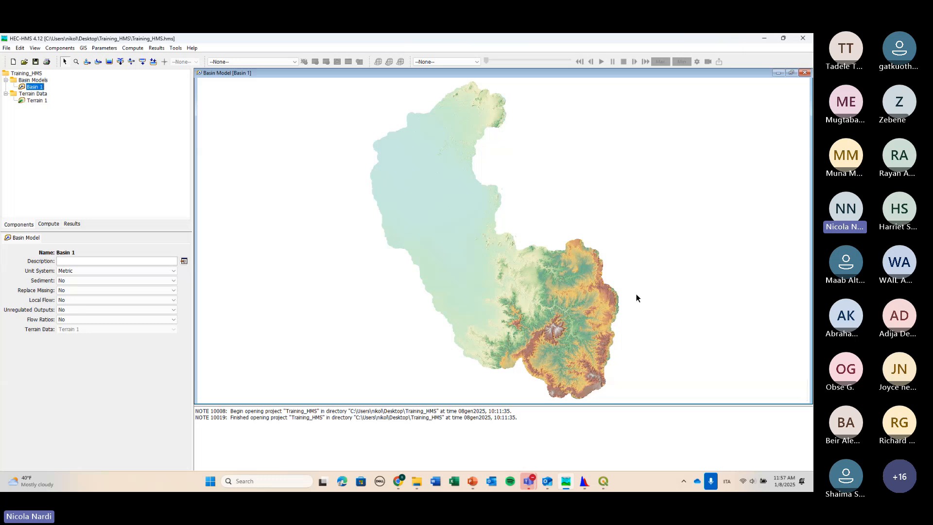
drag(638, 298, 606, 299)
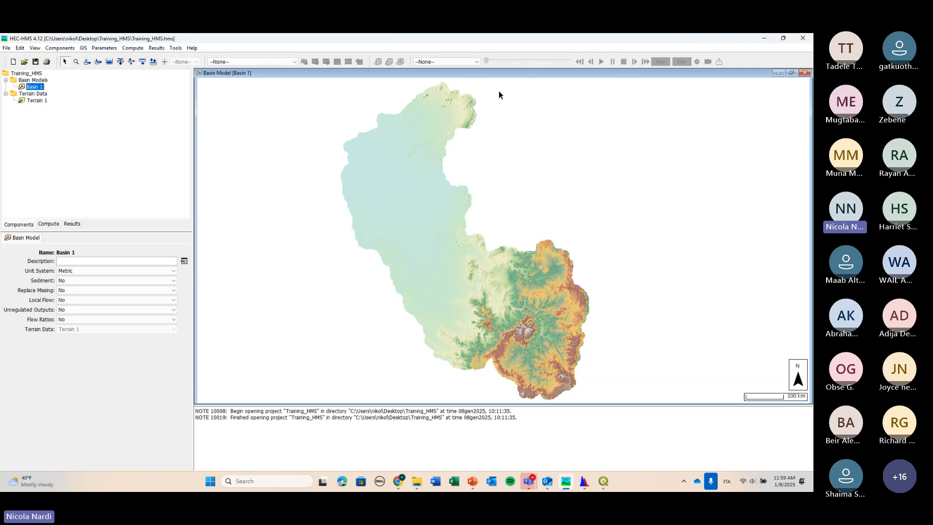
Switch to the OpenTopography Copernicus page in Chrome and show Ethiopia on the Hybrid base map.
mouse_move(398, 480)
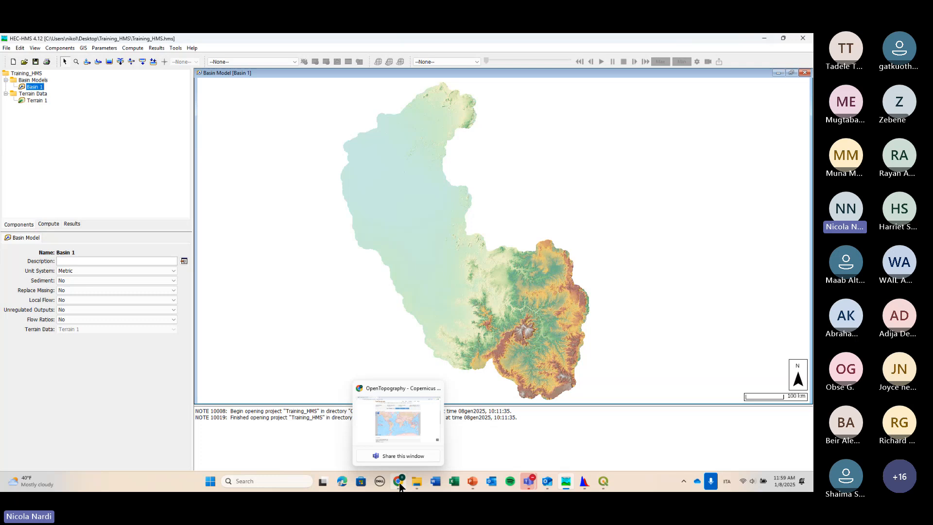
click(392, 434)
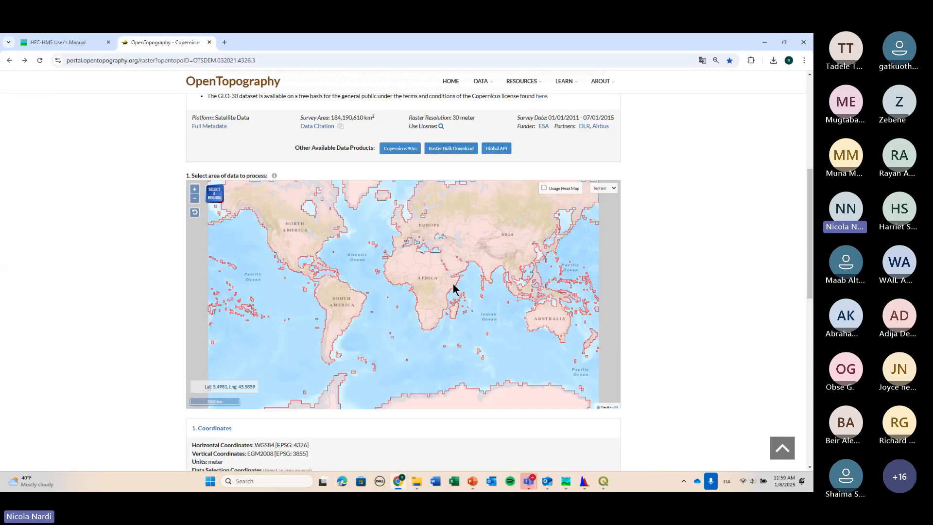
scroll(451, 282, up, 2)
scroll(430, 266, up, 1)
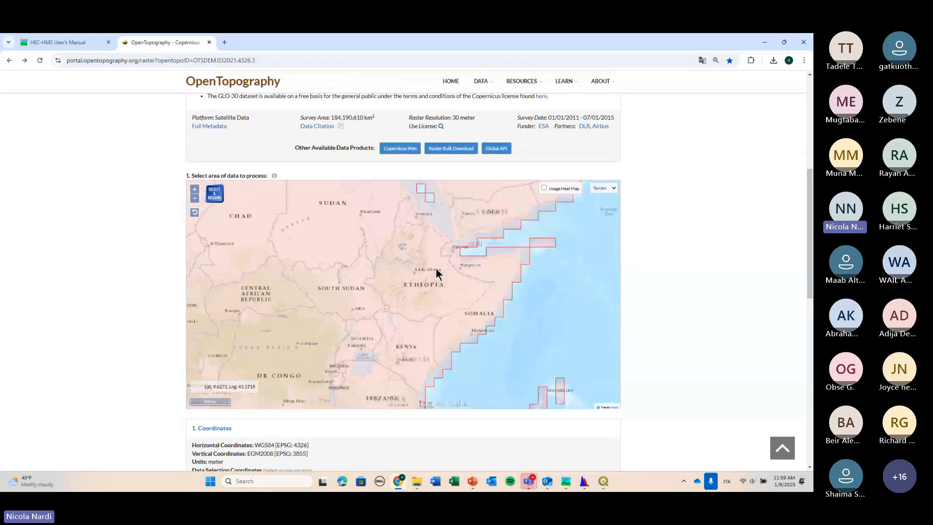
scroll(436, 268, up, 1)
scroll(451, 247, up, 1)
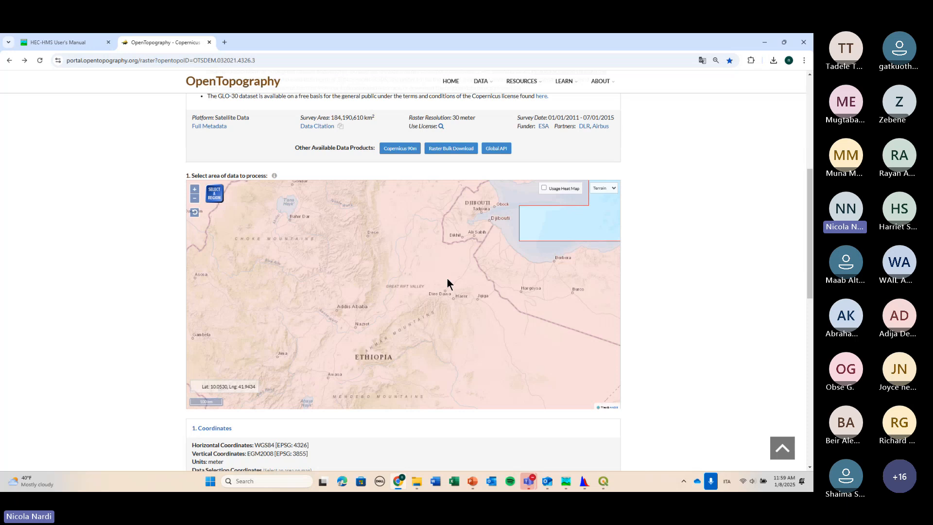
click(615, 188)
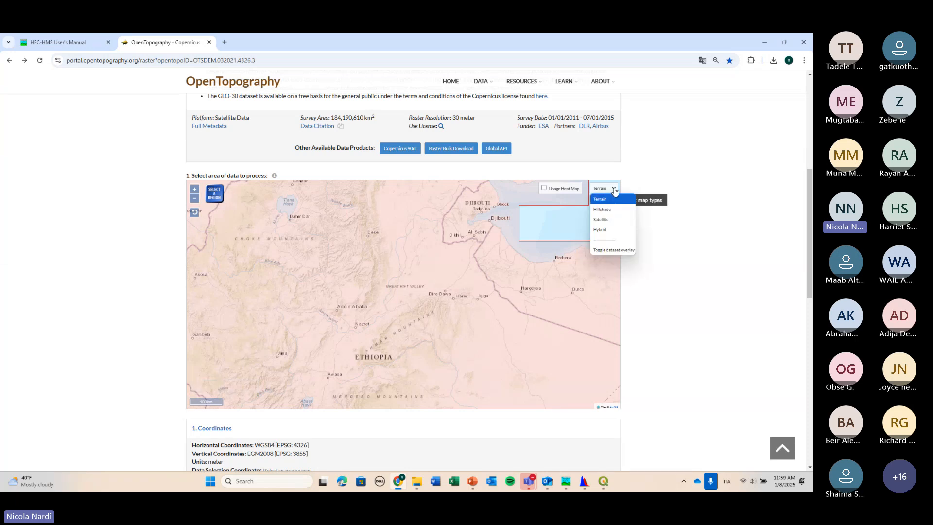
click(603, 229)
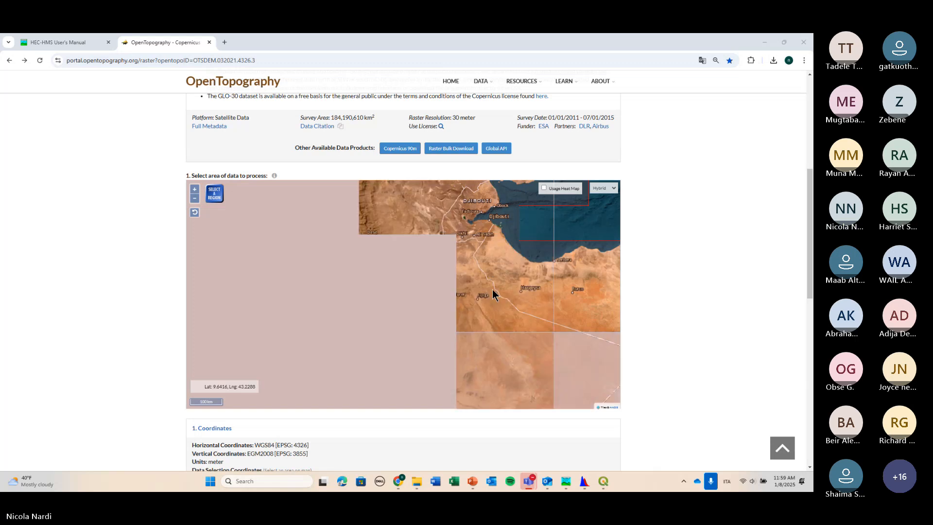
click(604, 189)
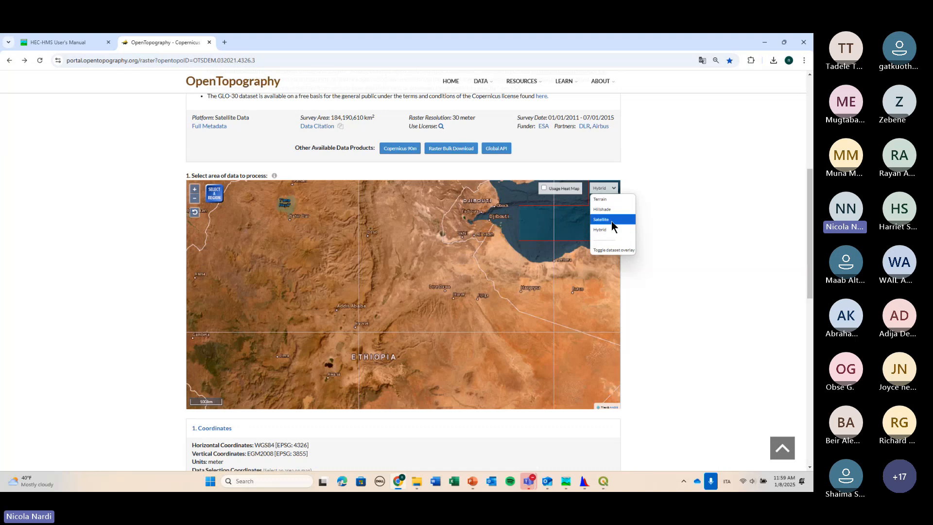
Check the participants in the Teams meeting window and return to the OpenTopography page.
mouse_move(529, 481)
click(462, 413)
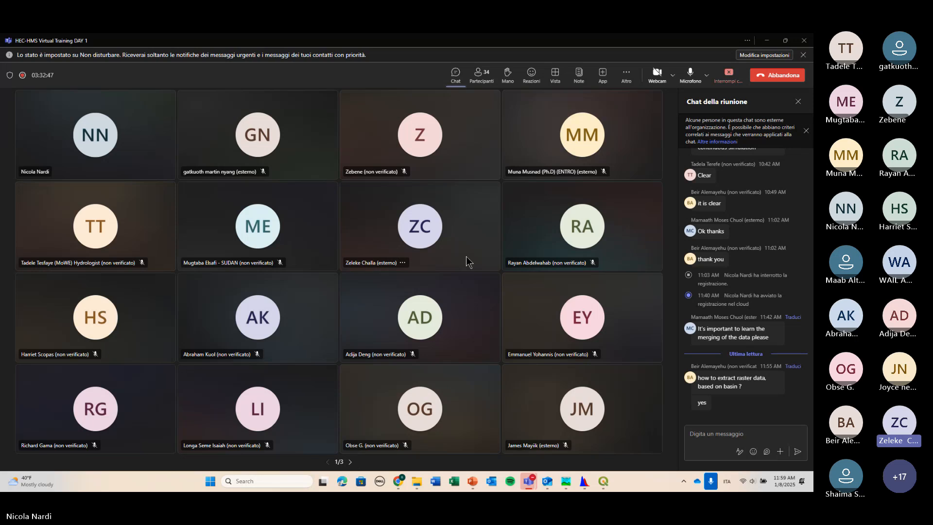
click(402, 263)
key(Escape)
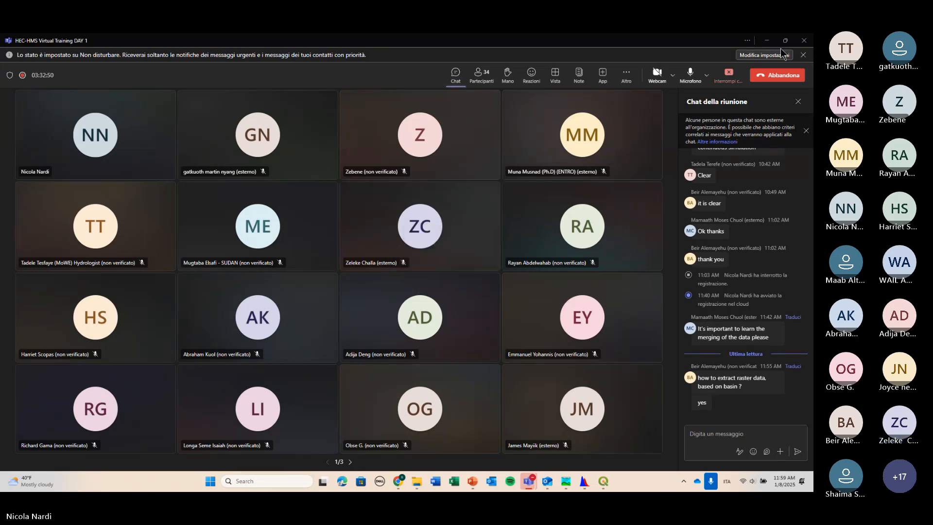
click(766, 40)
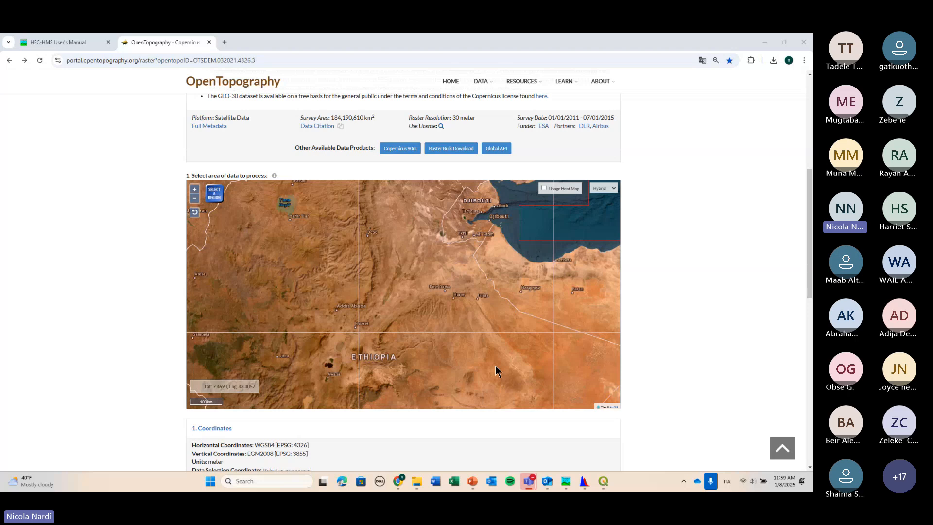
Examine eastern Ethiopia more closely on the Hybrid map and go back to HEC-HMS.
drag(393, 338, 425, 350)
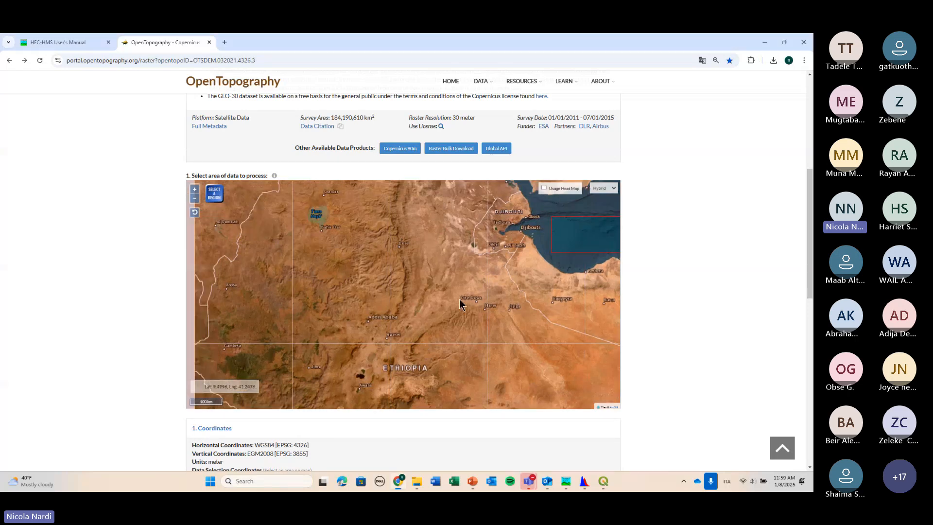
scroll(495, 304, up, 1)
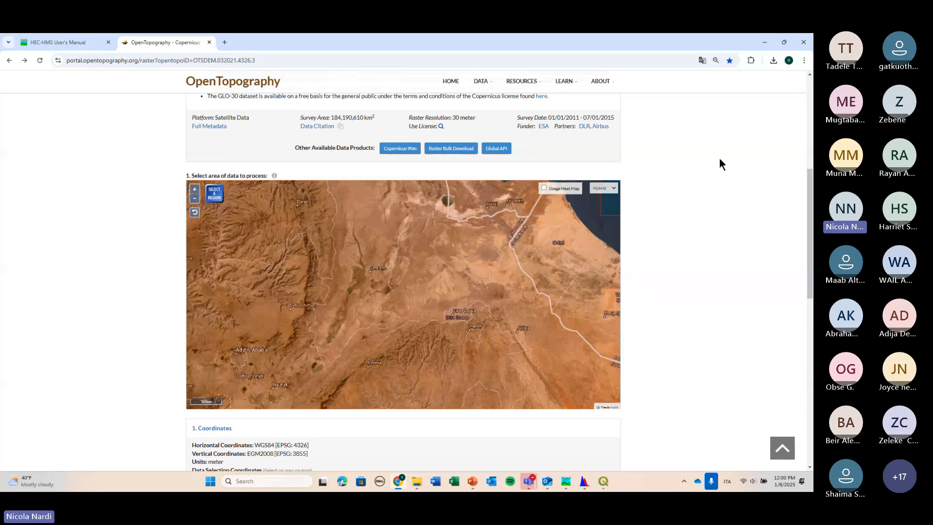
click(764, 43)
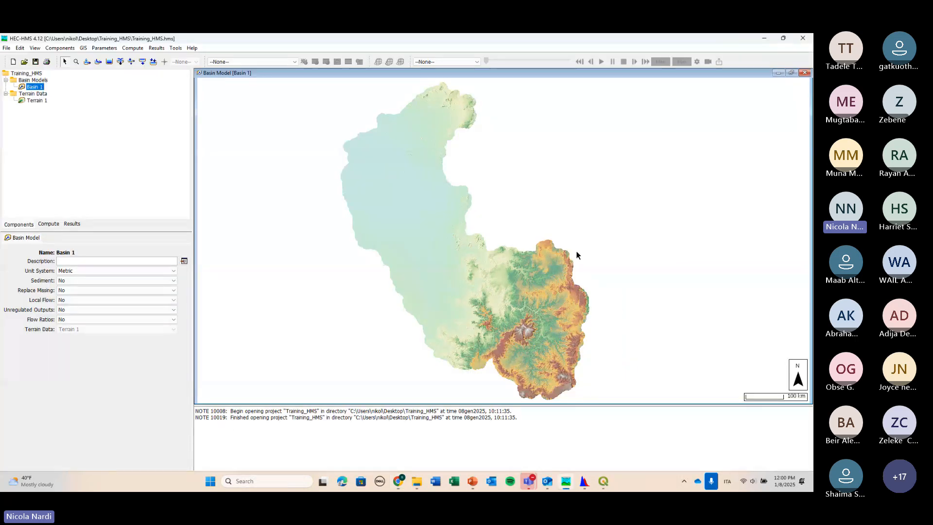
Switch to QGIS and create a temporary scratch polygon layer in EPSG:32636 - WGS 84 / UTM zone 36N.
click(603, 482)
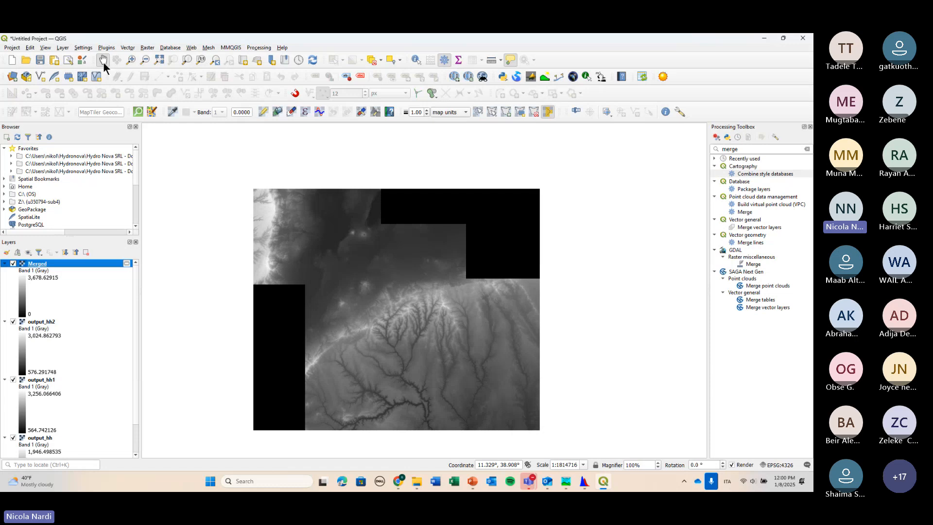
click(107, 49)
click(63, 47)
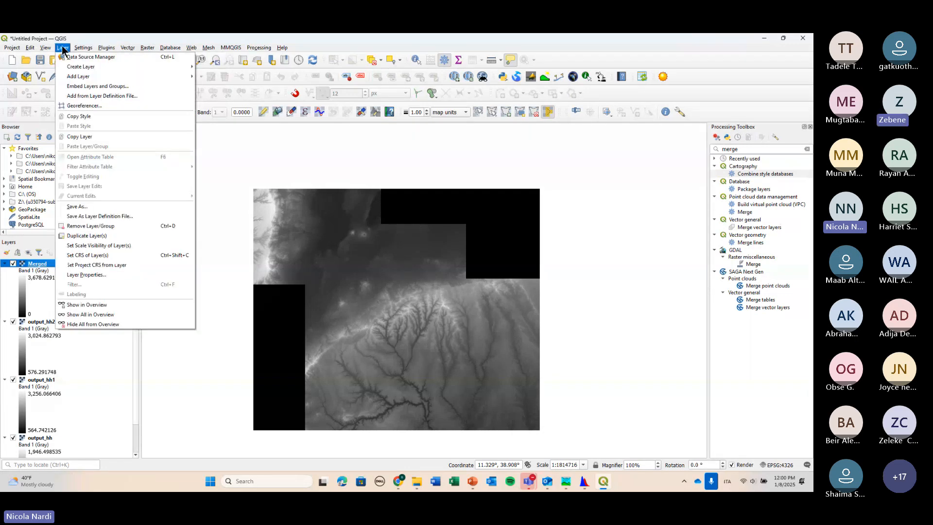
mouse_move(91, 68)
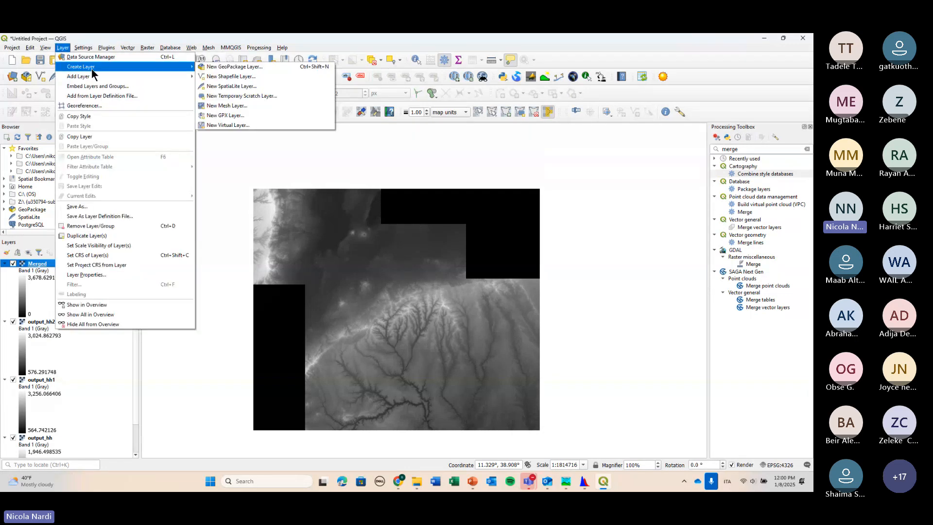
click(287, 95)
click(411, 130)
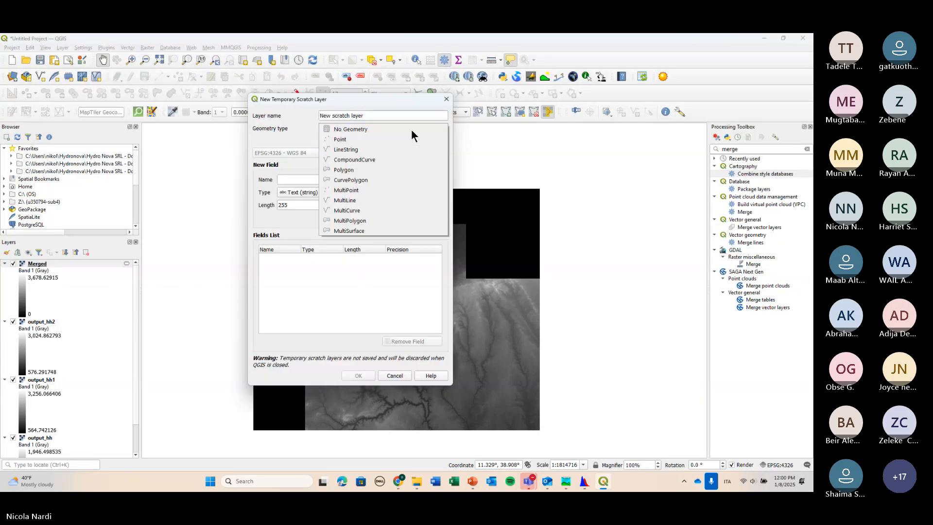
click(418, 169)
click(380, 153)
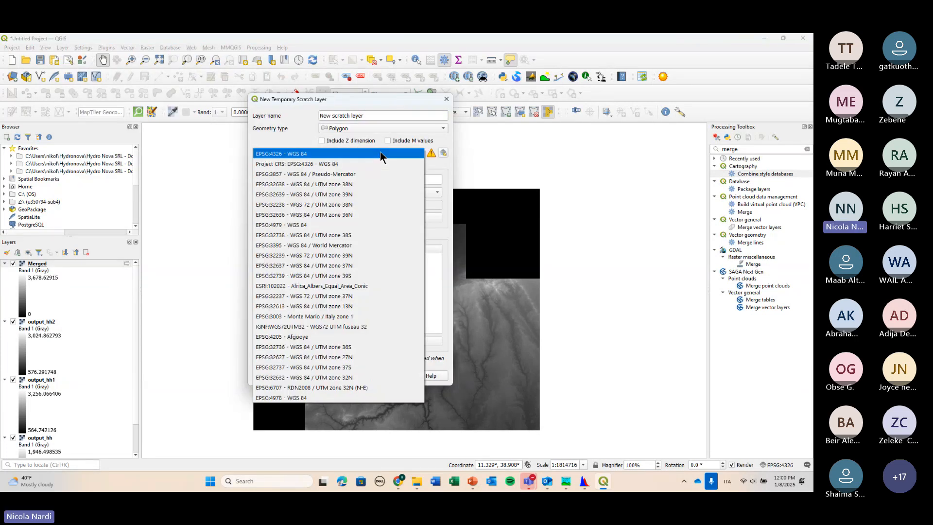
click(388, 214)
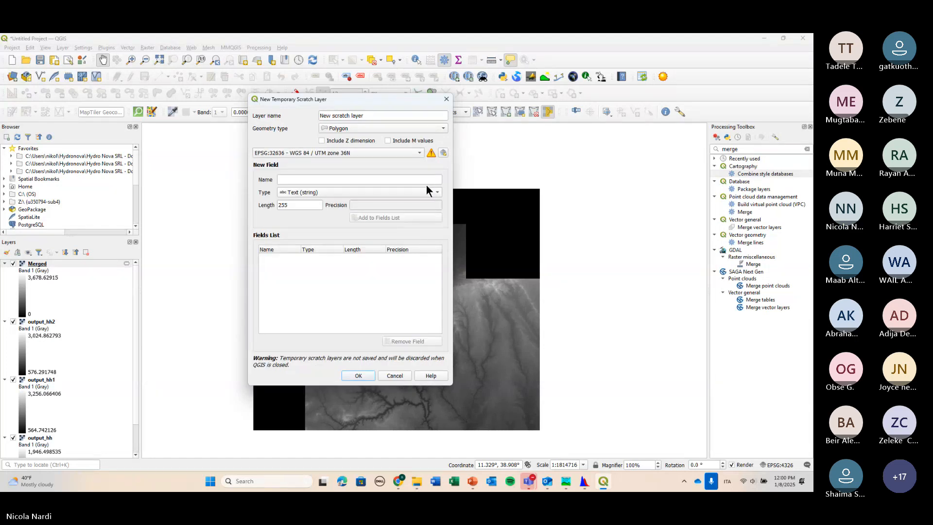
click(358, 376)
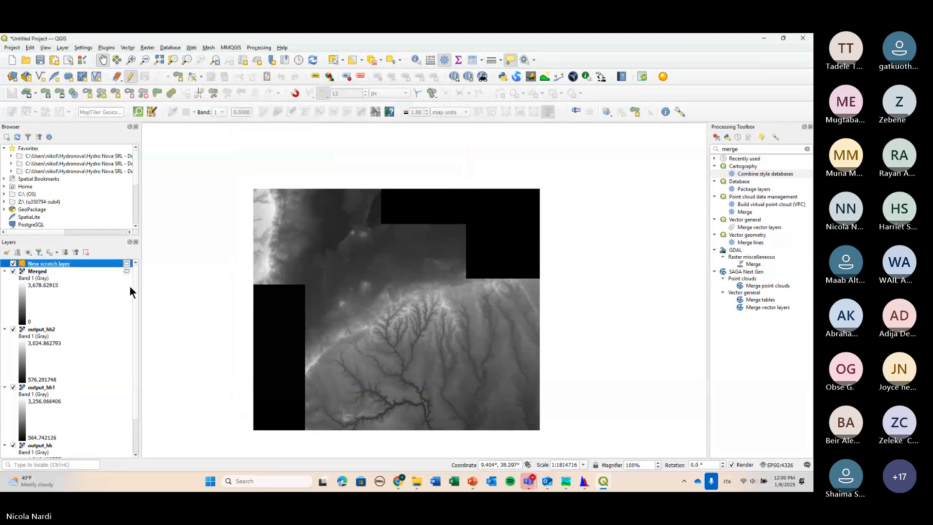
Draw a tall, roughly oval basin polygon over the river valleys in the southeastern part of the merged DEM.
right_click(76, 266)
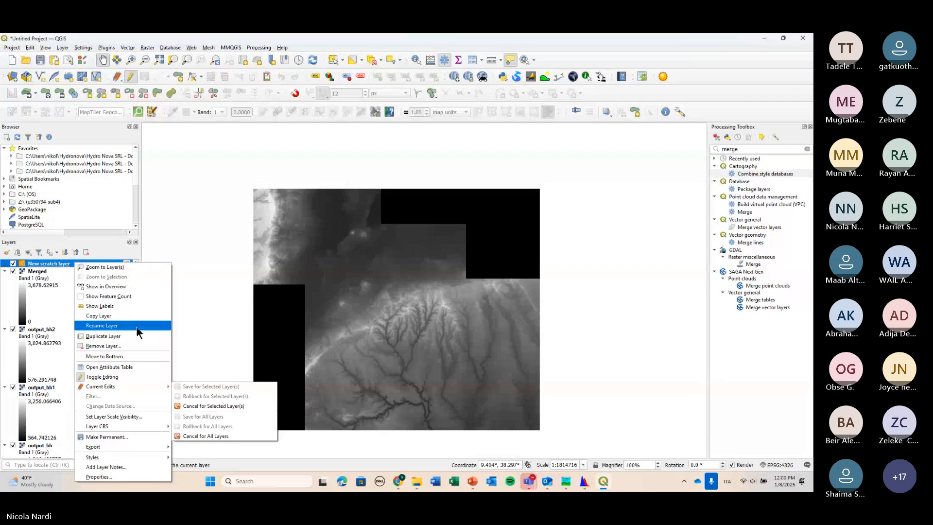
click(130, 77)
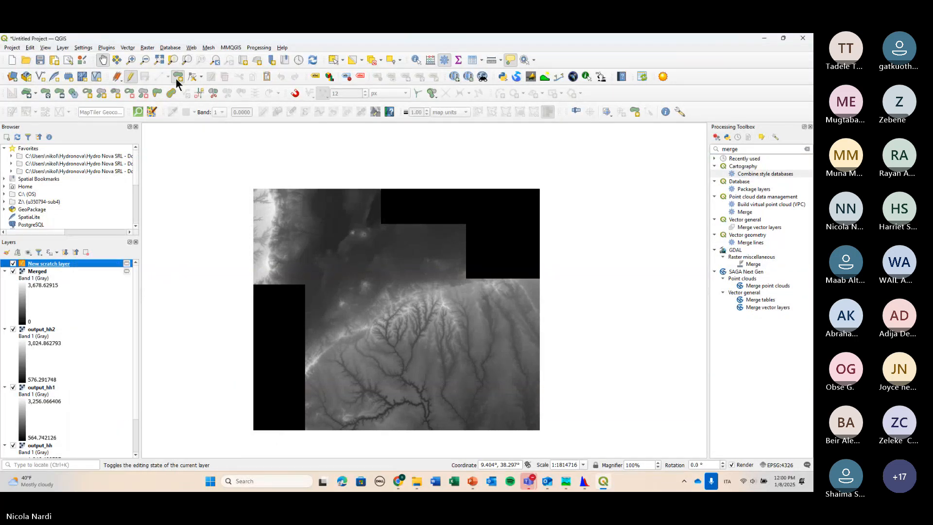
click(177, 77)
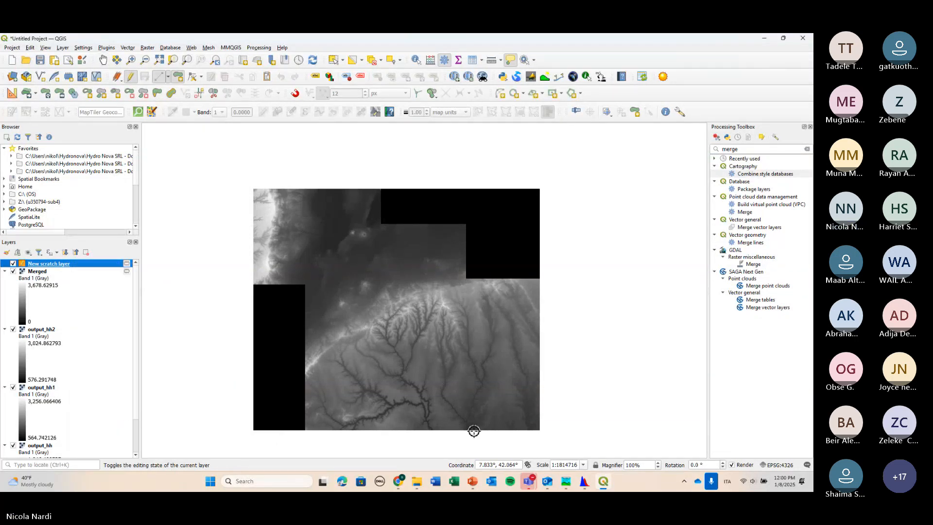
scroll(473, 431, up, 1)
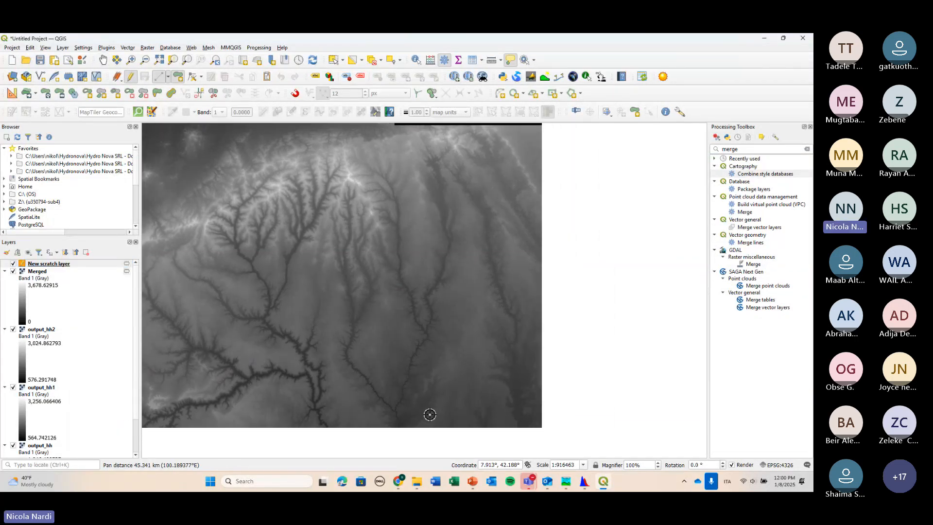
click(402, 417)
click(467, 321)
click(471, 246)
click(441, 148)
click(392, 138)
click(344, 144)
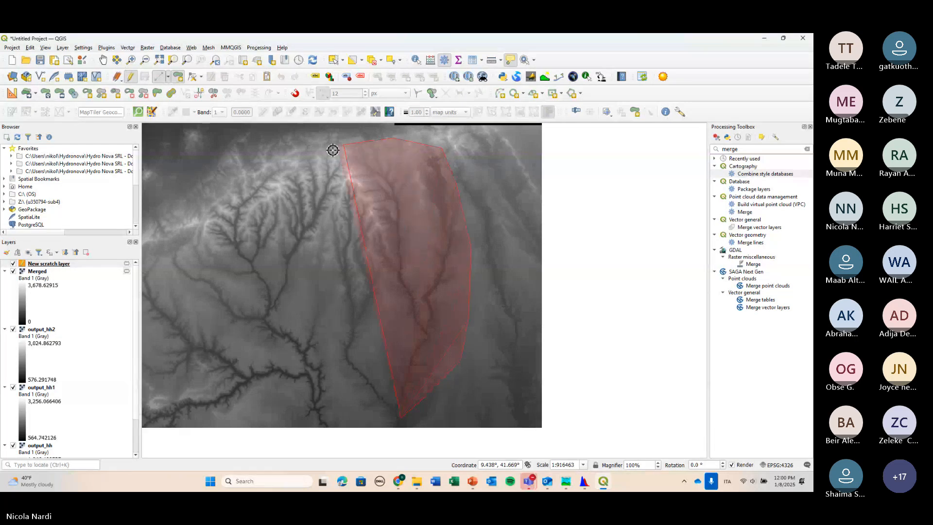
click(316, 196)
click(307, 300)
click(349, 392)
right_click(413, 330)
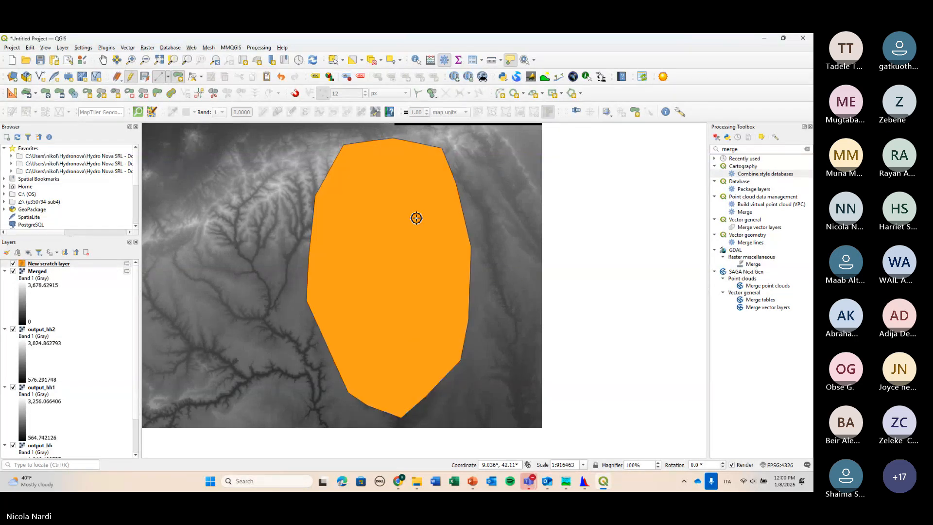
Stop editing the scratch layer and save the drawn polygon.
scroll(420, 233, down, 1)
drag(445, 266, 381, 299)
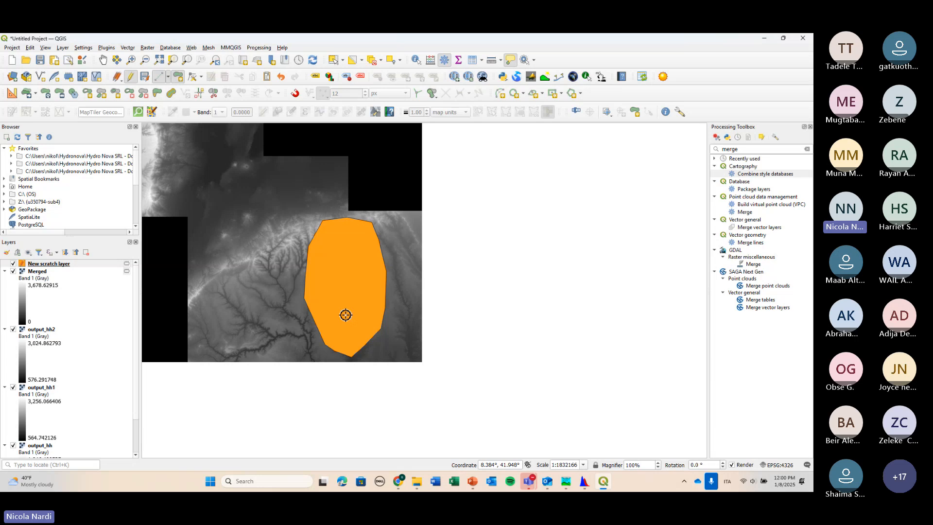
drag(318, 282, 350, 316)
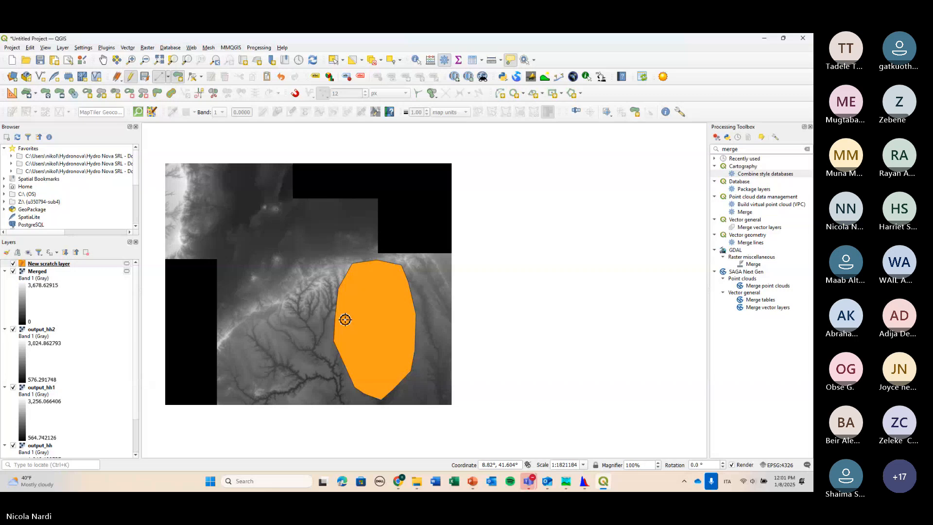
click(86, 264)
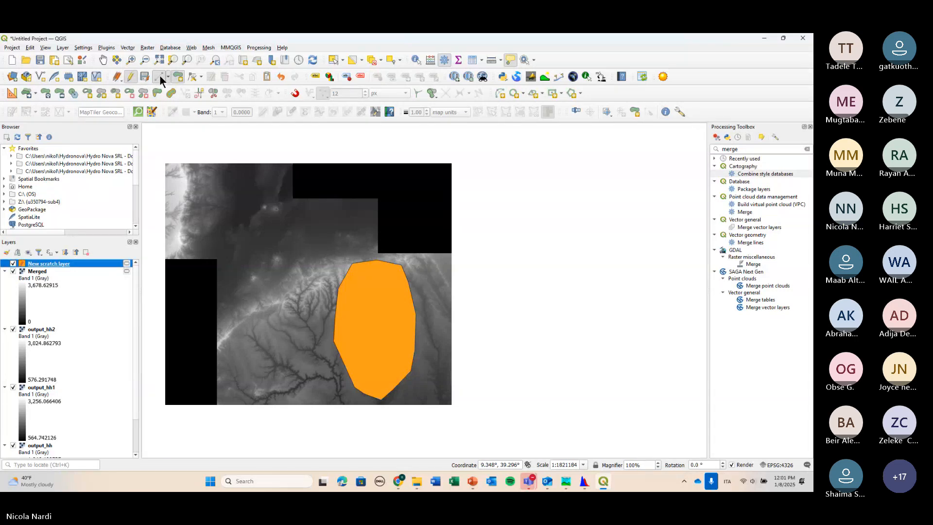
click(131, 77)
click(387, 260)
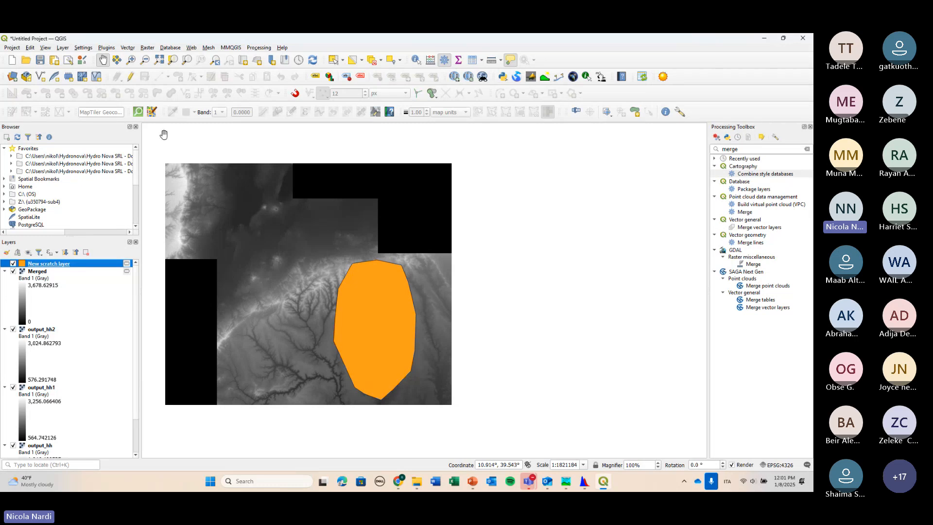
Clip the Merged raster by mask layer, using New scratch layer as the mask and a temporary output.
click(148, 48)
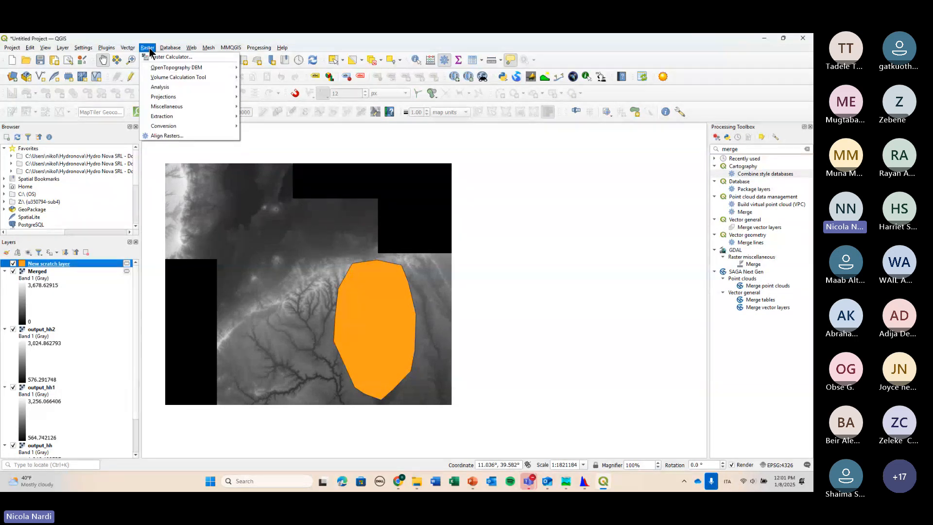
mouse_move(180, 116)
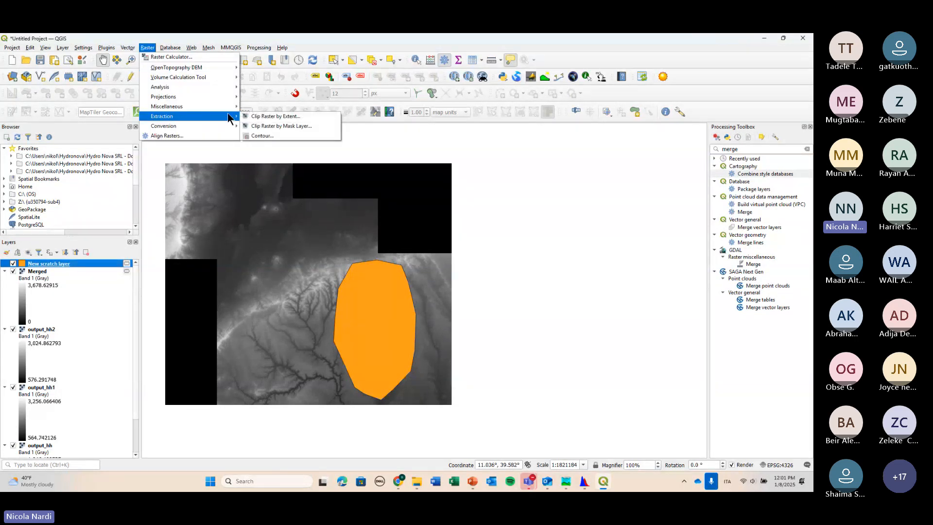
click(331, 125)
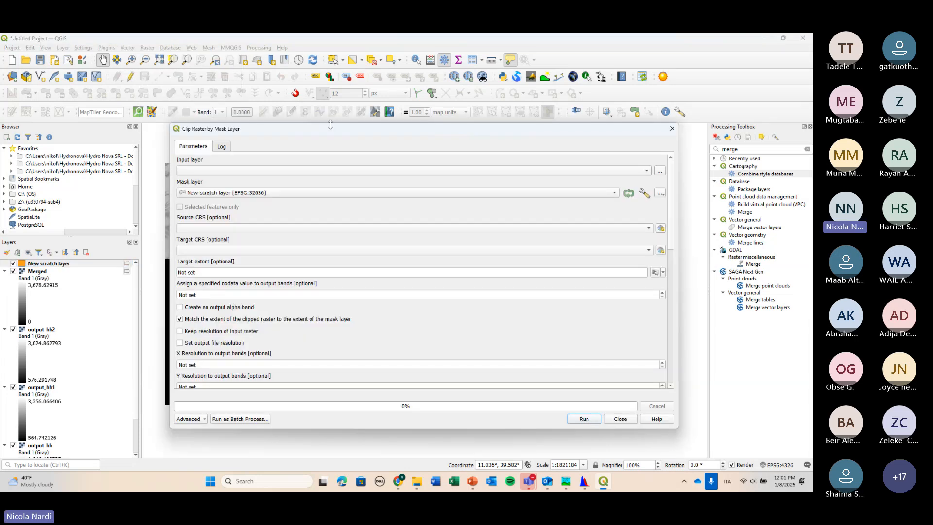
drag(308, 136, 252, 84)
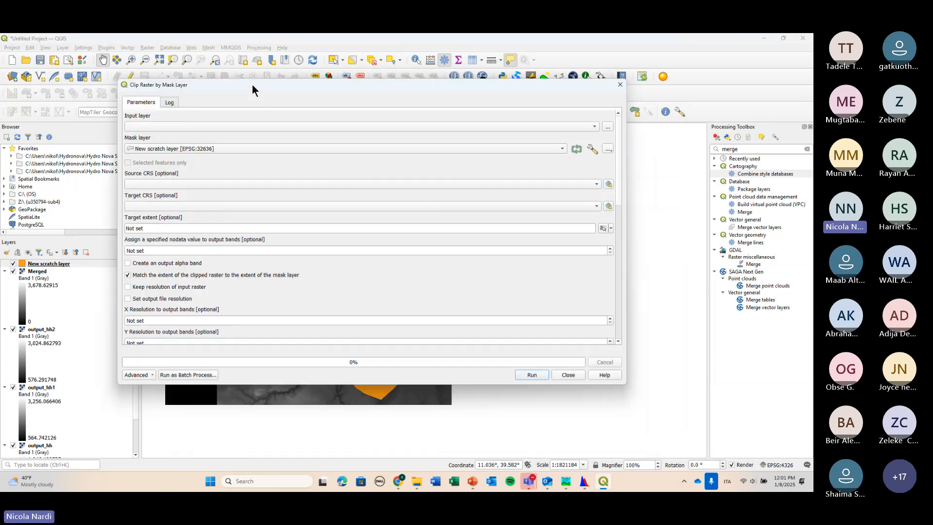
click(590, 124)
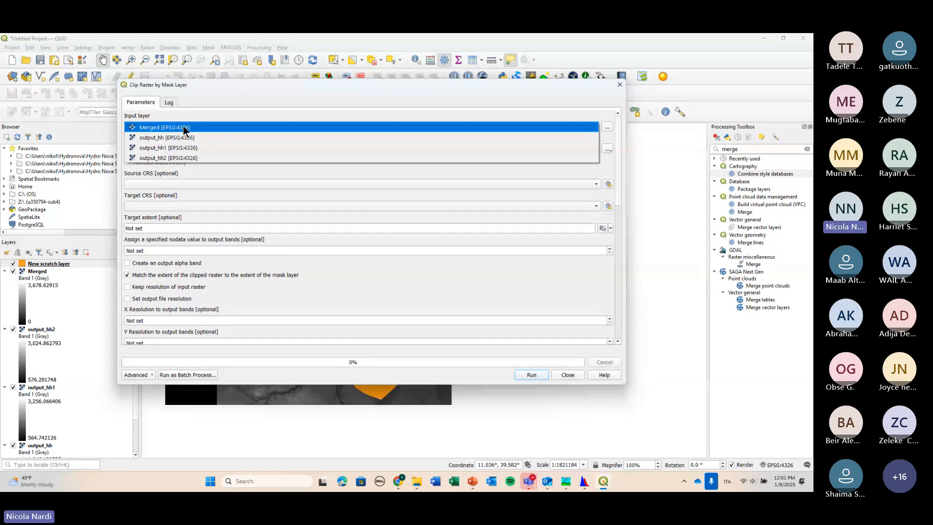
click(182, 127)
click(207, 148)
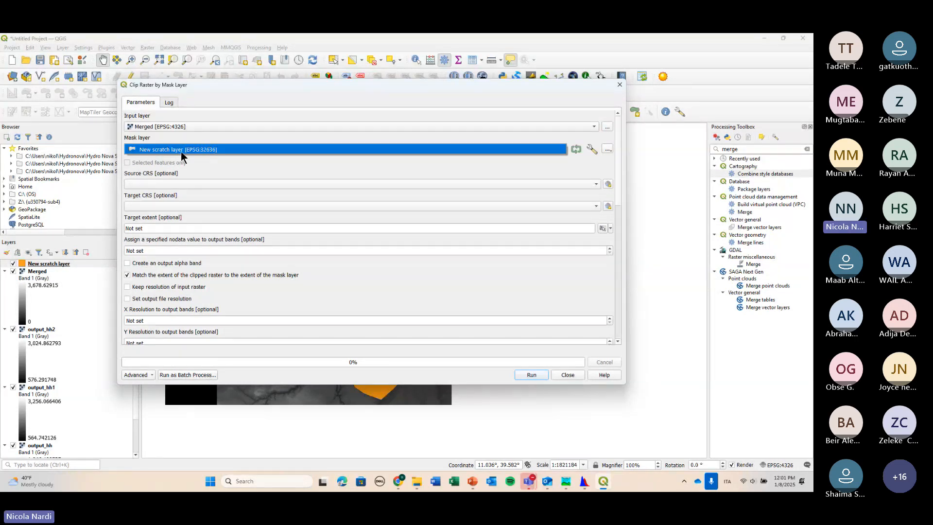
click(183, 150)
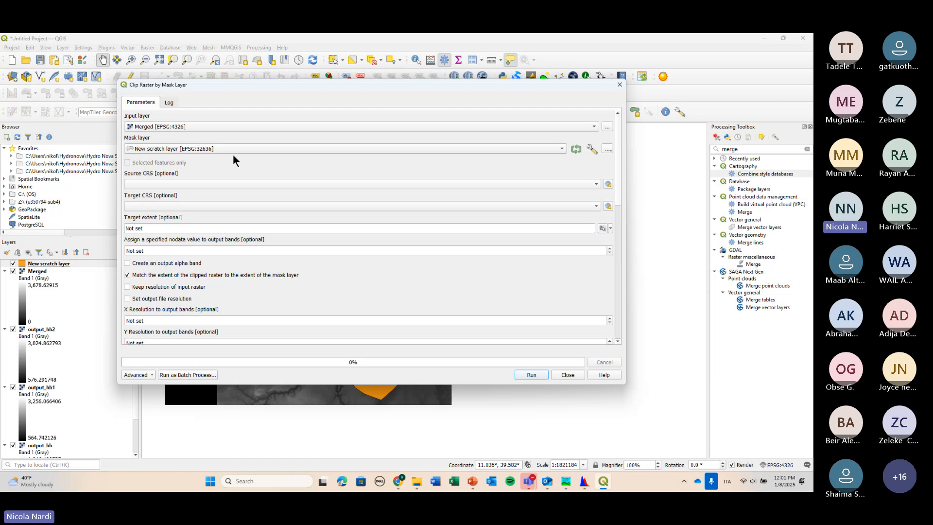
click(523, 372)
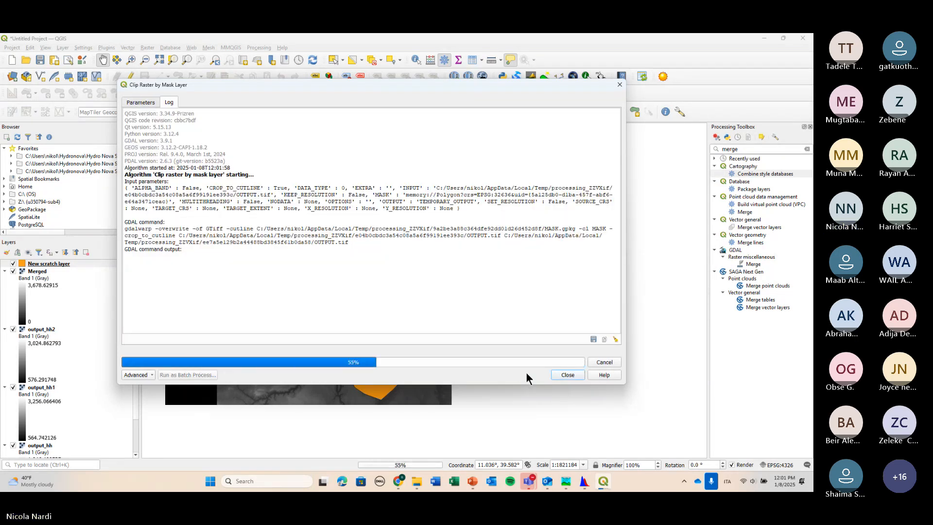
click(620, 85)
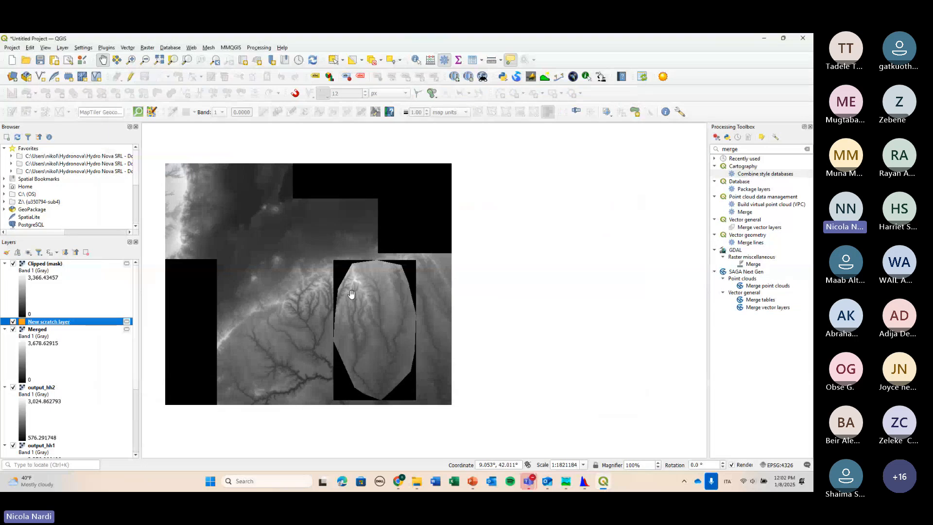
Hide the Merged, output_hh2, output_hh1 and output_hh layers to isolate the clipped raster.
click(13, 329)
click(13, 387)
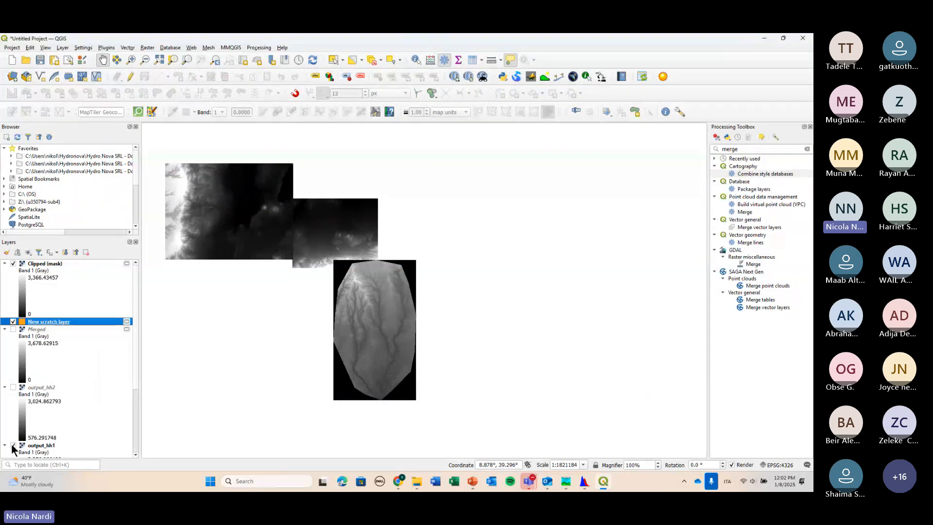
click(13, 445)
scroll(19, 427, down, 3)
click(13, 405)
scroll(389, 308, up, 1)
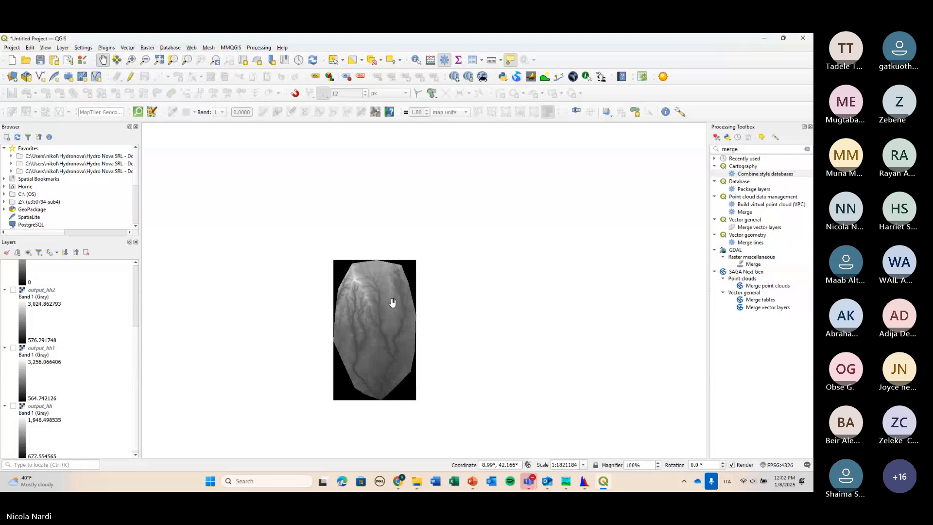
drag(379, 233, 381, 246)
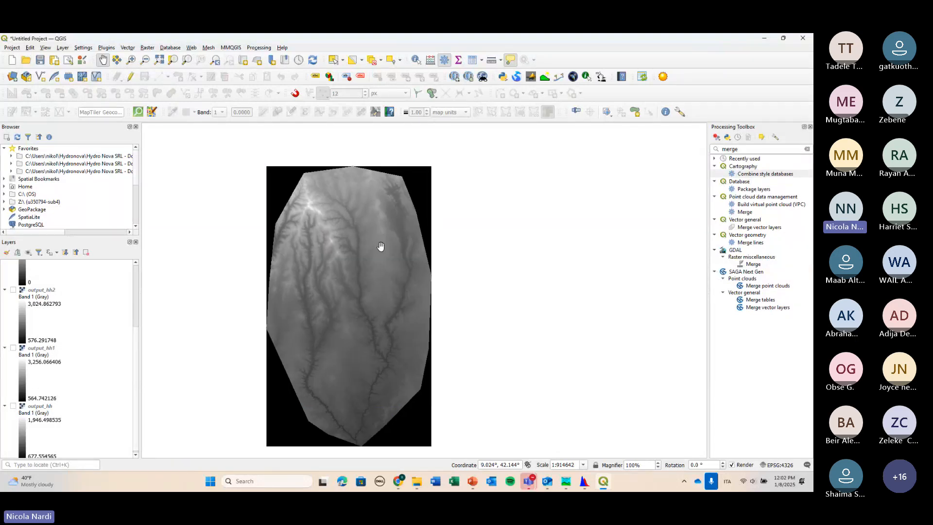
Move New scratch layer above Clipped (mask) and toggle its visibility to compare the polygon with the clipped raster, leaving it shown.
scroll(35, 278, up, 3)
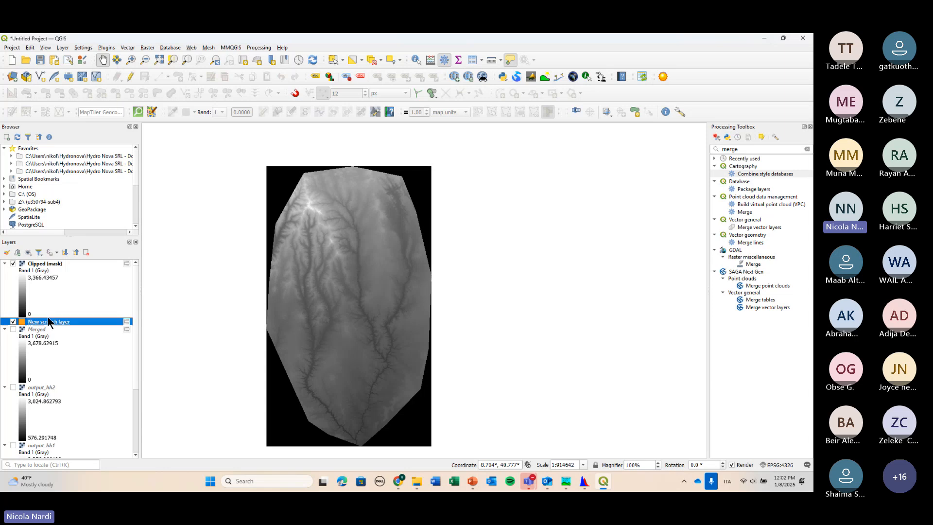
drag(48, 316, 34, 263)
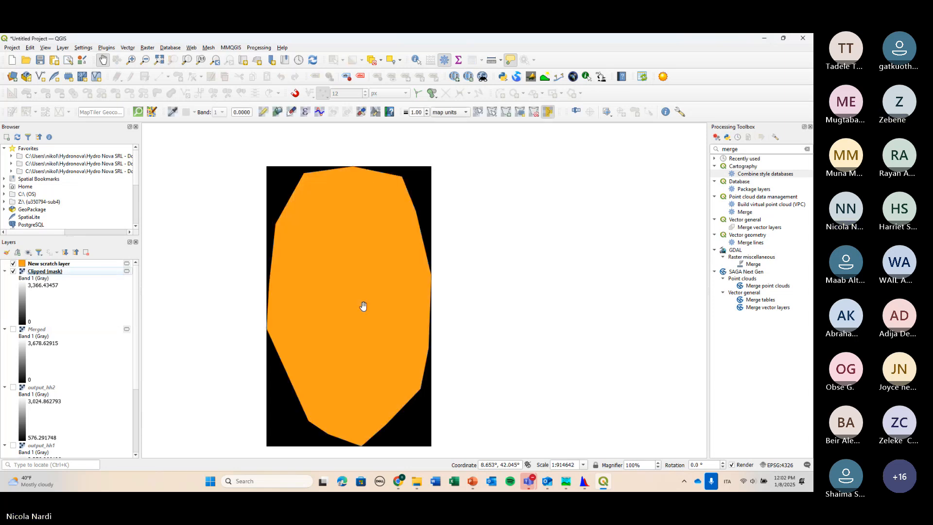
click(13, 263)
click(14, 263)
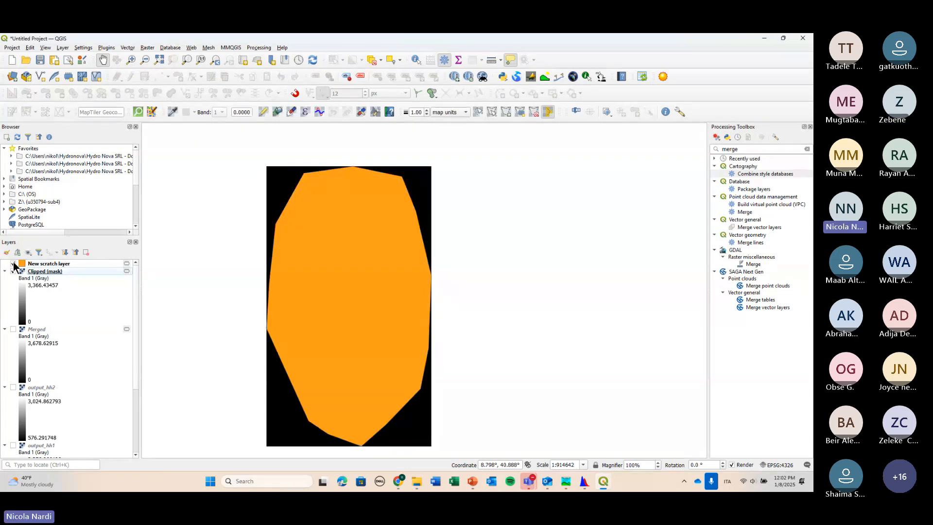
click(13, 264)
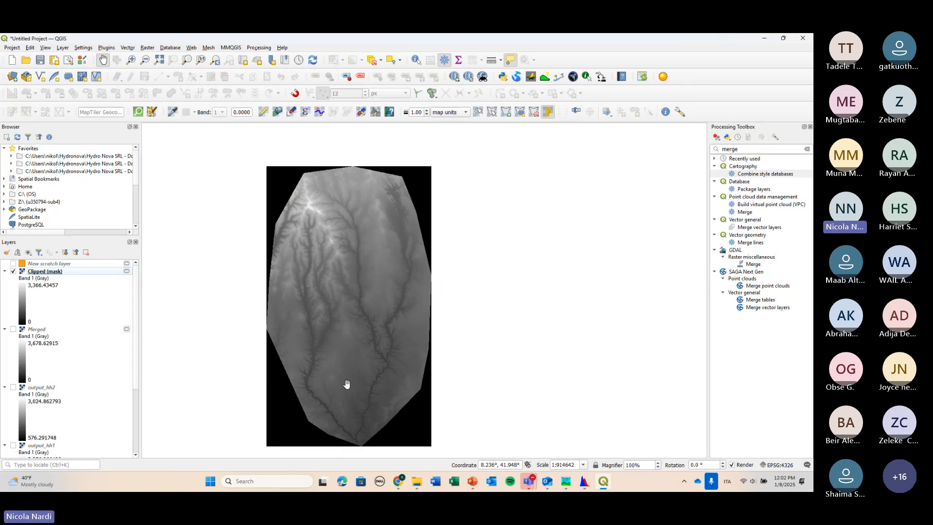
scroll(346, 384, down, 1)
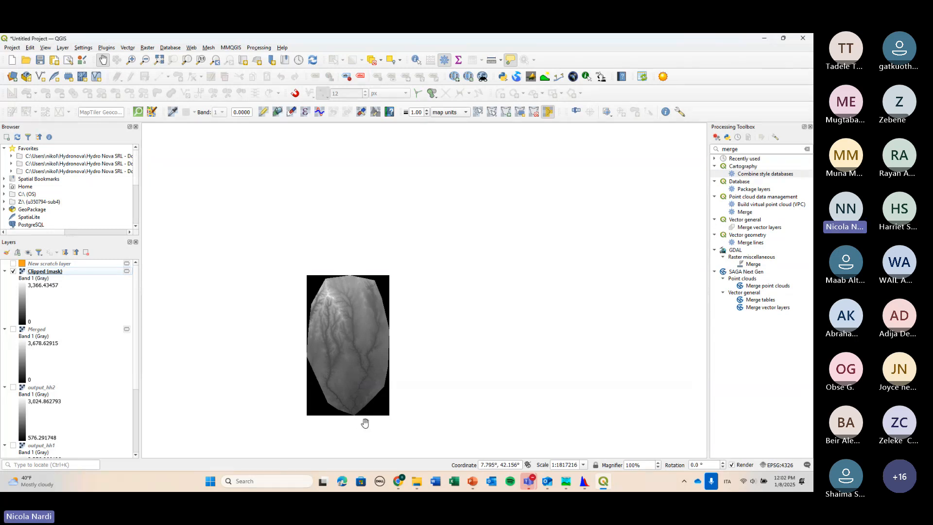
click(13, 263)
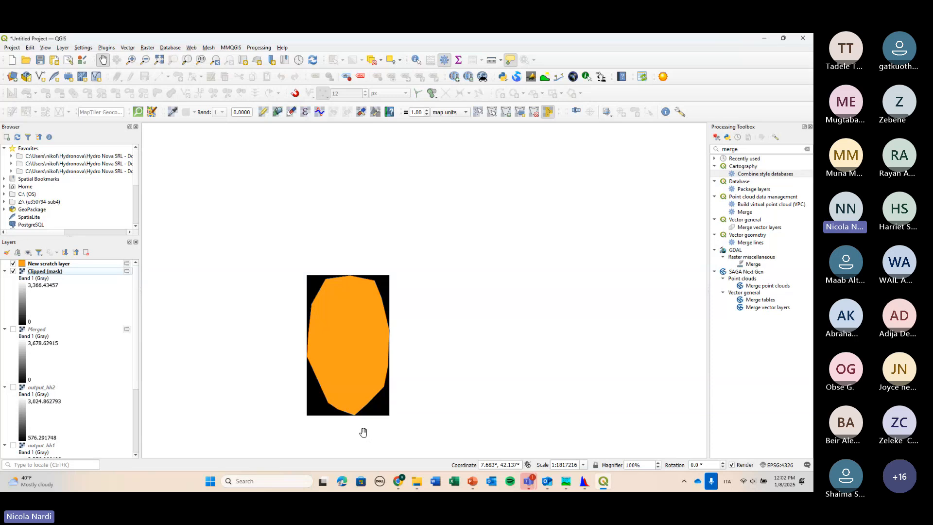
Switch to the Teams meeting to read the chat and admit the participant waiting in the lobby.
mouse_move(528, 481)
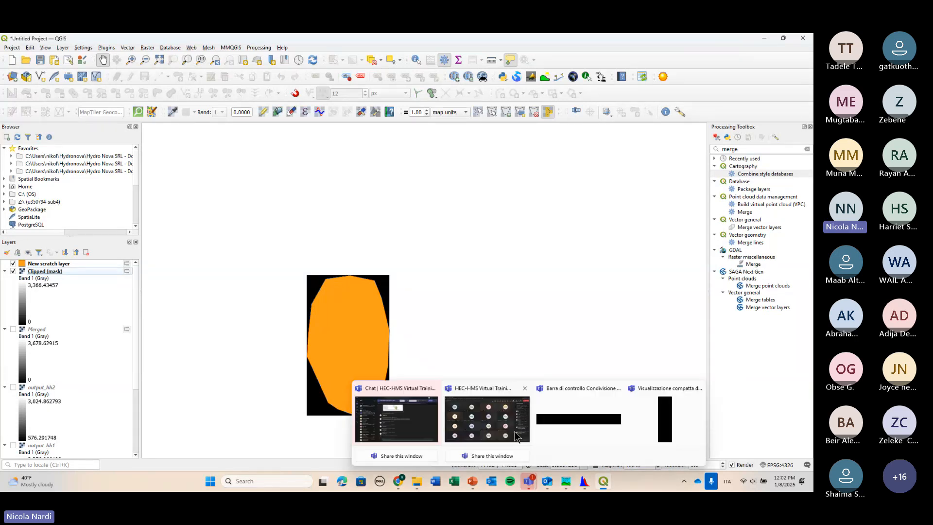
click(517, 436)
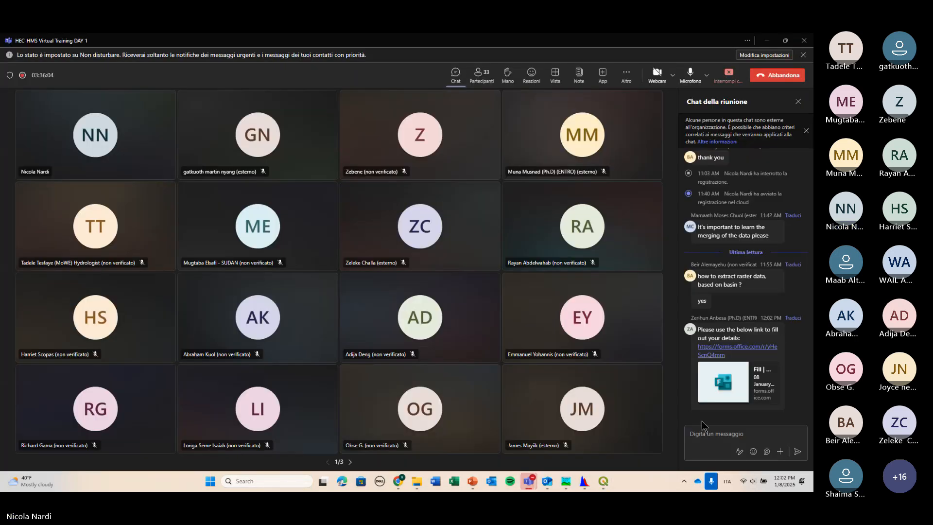
click(768, 41)
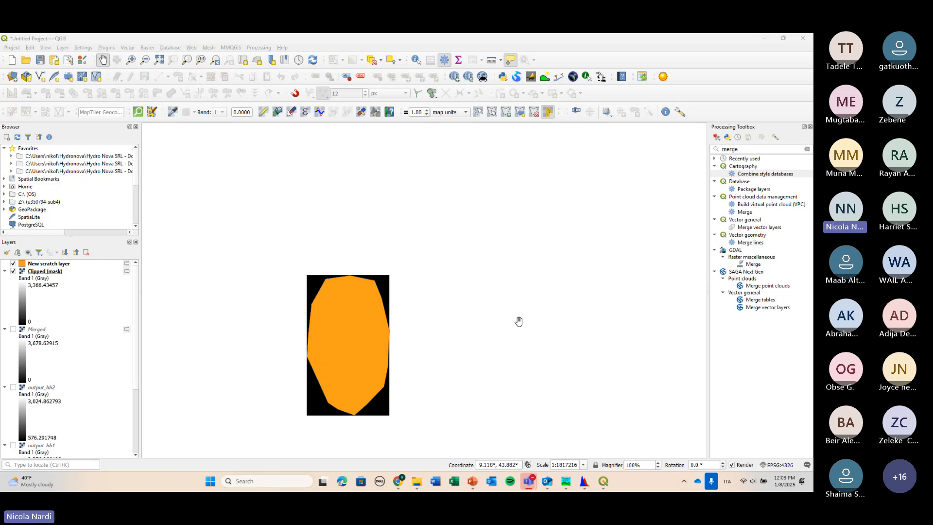
mouse_move(529, 481)
click(497, 409)
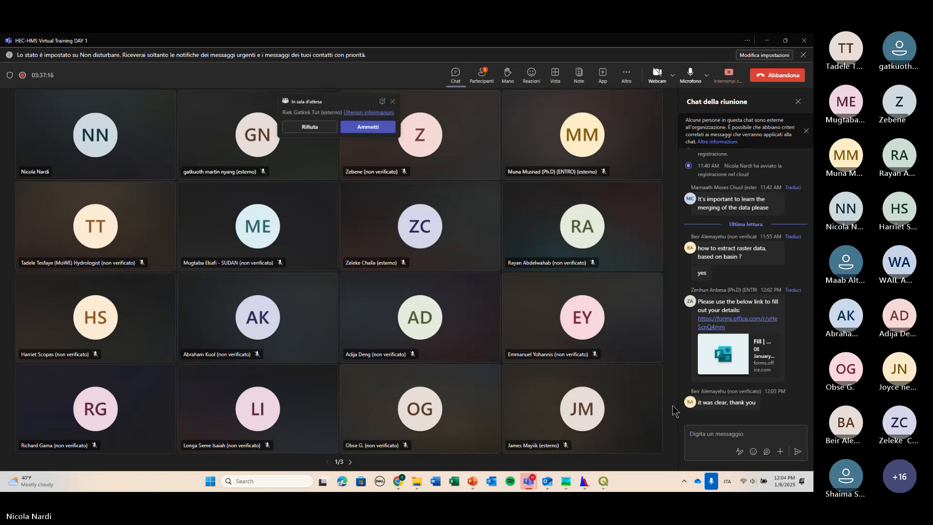
click(361, 134)
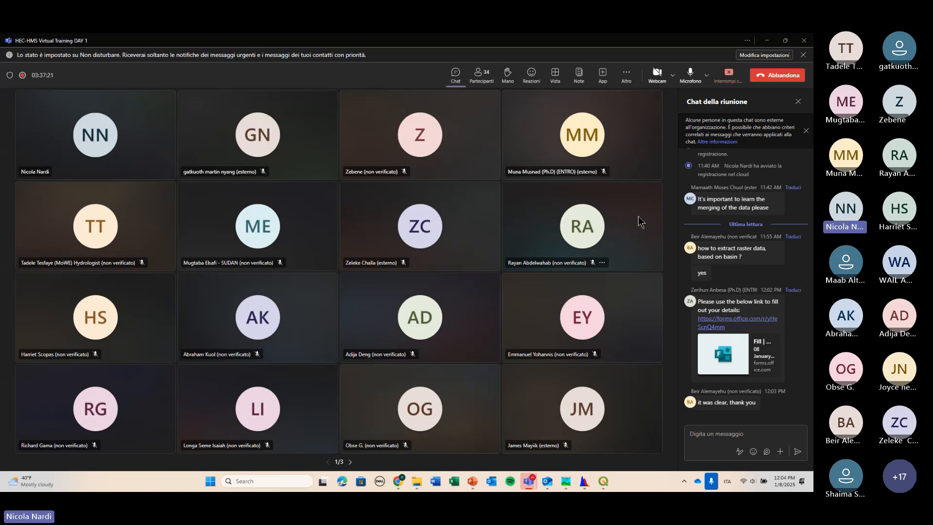
click(767, 41)
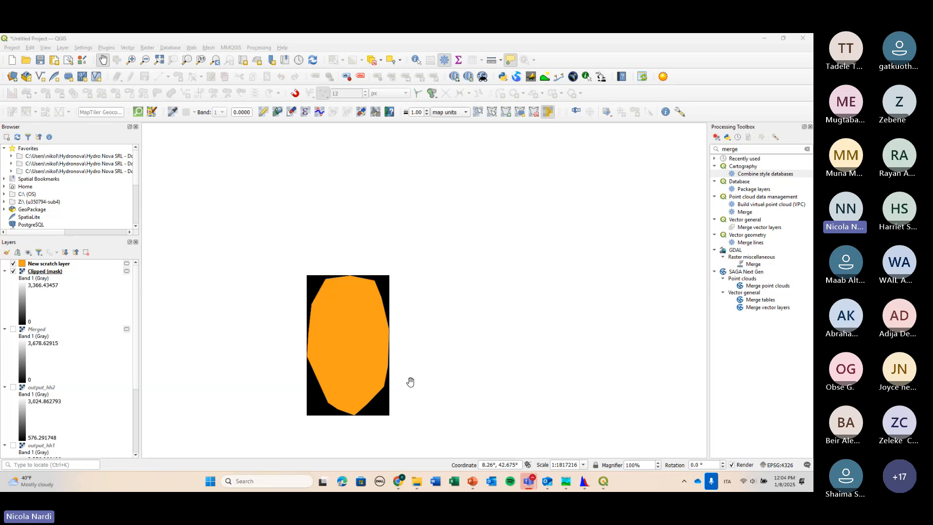
Bring up the HEC-HMS basin model, and switch to PowerPoint to review slides 28 and 29 on DEM elaboration in HMS.
mouse_move(566, 482)
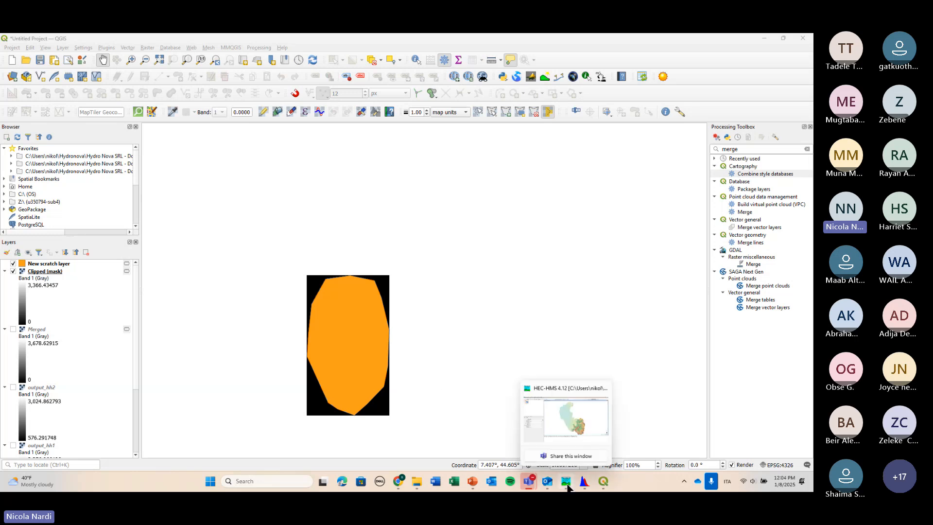
click(560, 418)
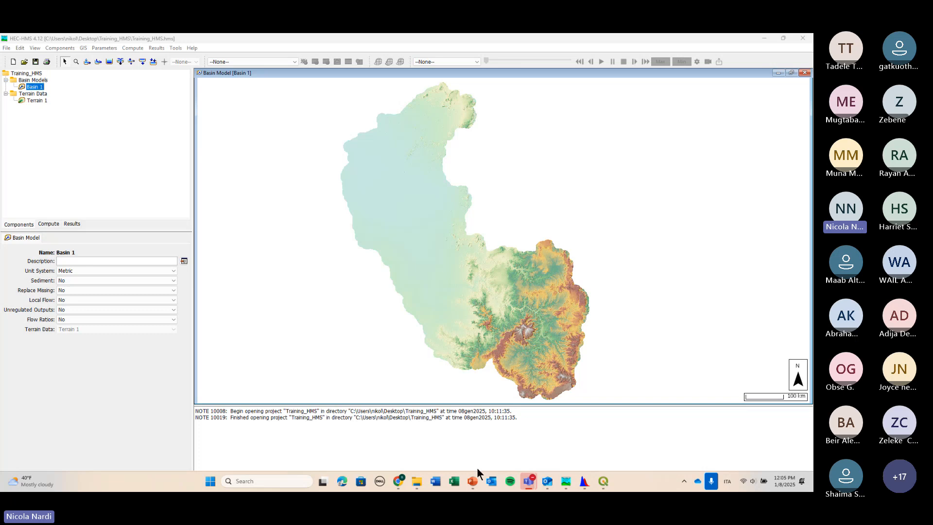
mouse_move(472, 480)
click(470, 430)
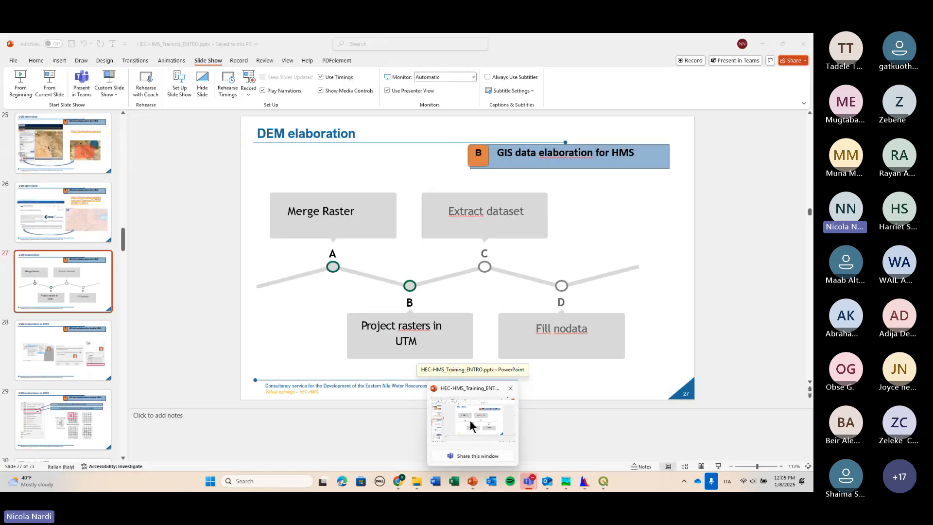
scroll(340, 348, down, 1)
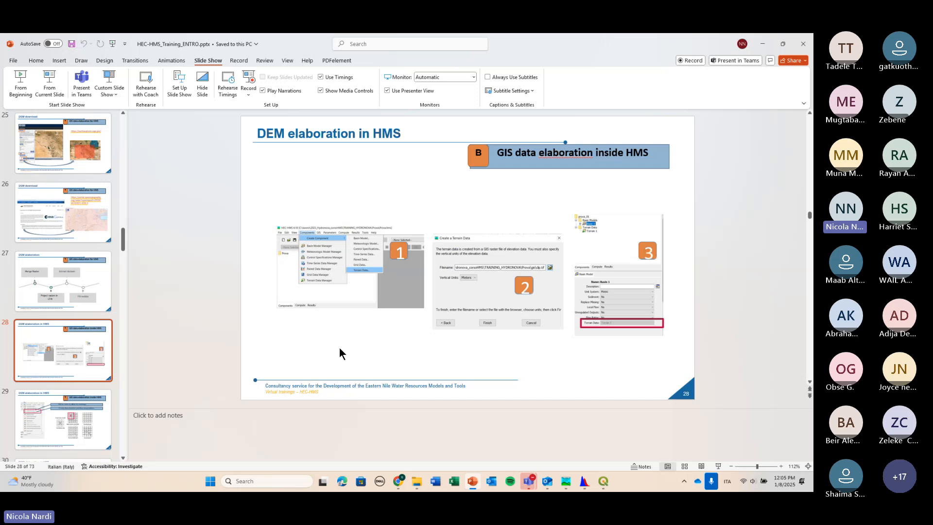
scroll(339, 348, down, 1)
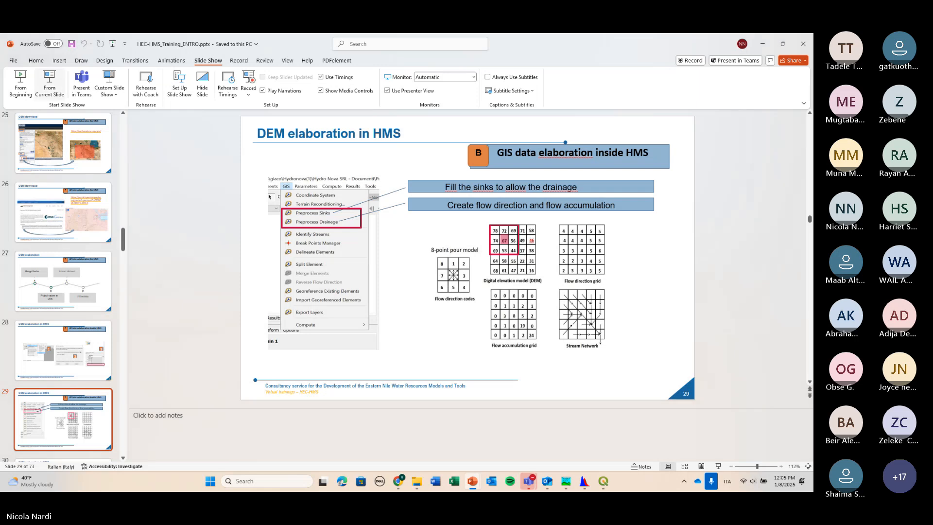
click(49, 81)
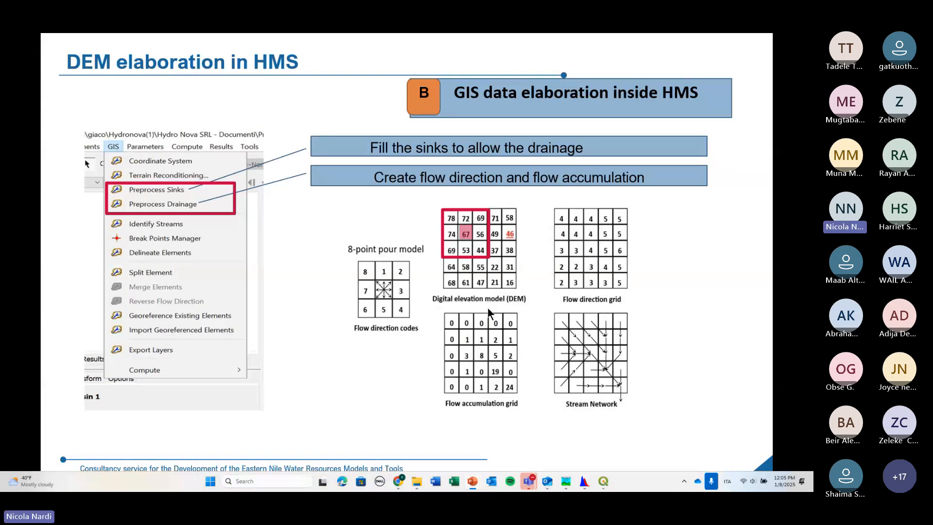
key(Escape)
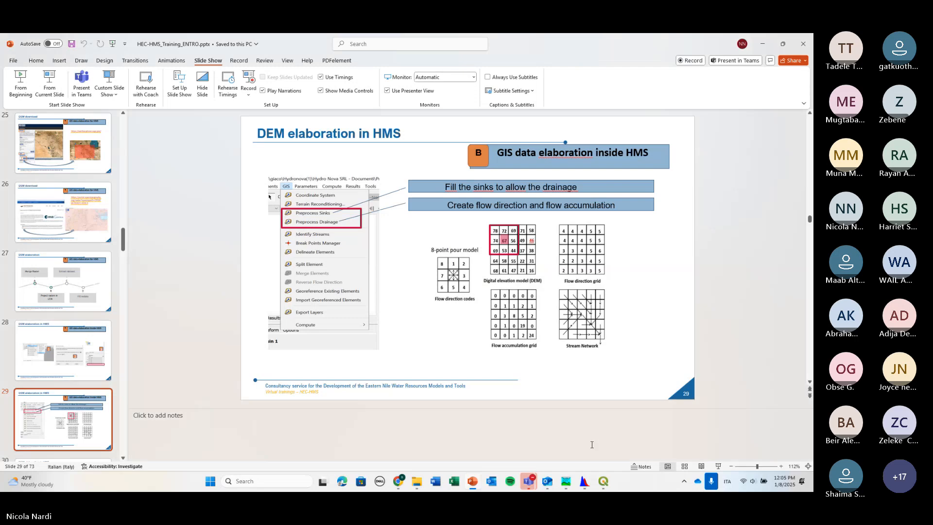
Switch to HEC-HMS and examine the full coordinate system definition of Basin 1 in an enlarged window.
key(alt+Tab)
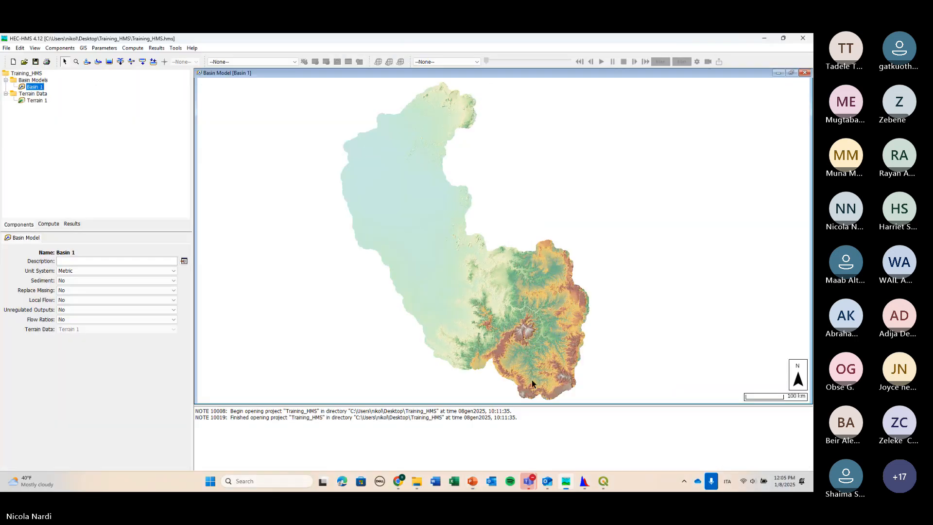
click(83, 50)
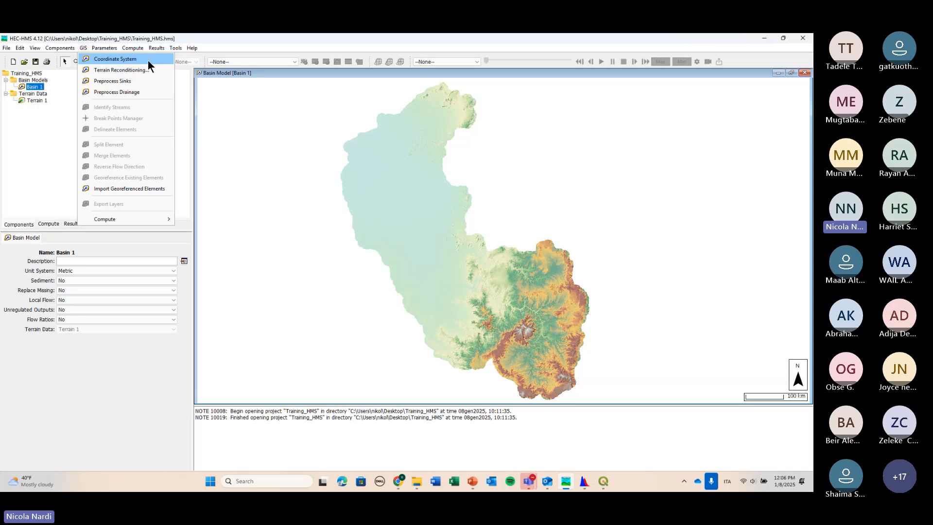
click(89, 58)
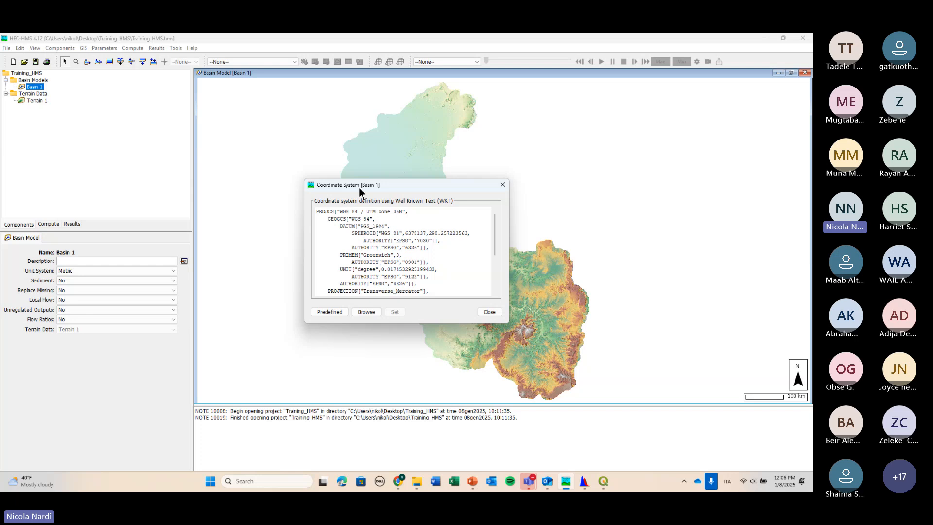
drag(359, 186, 379, 192)
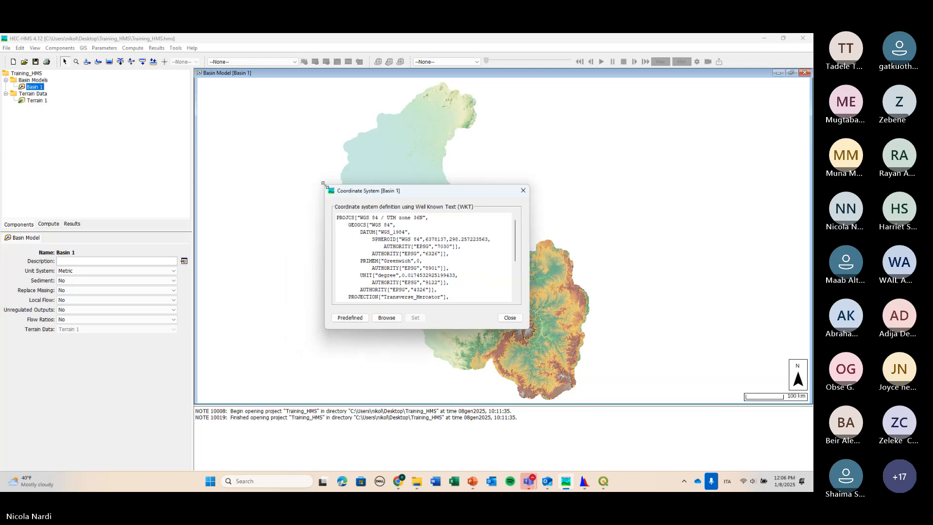
drag(325, 184, 321, 117)
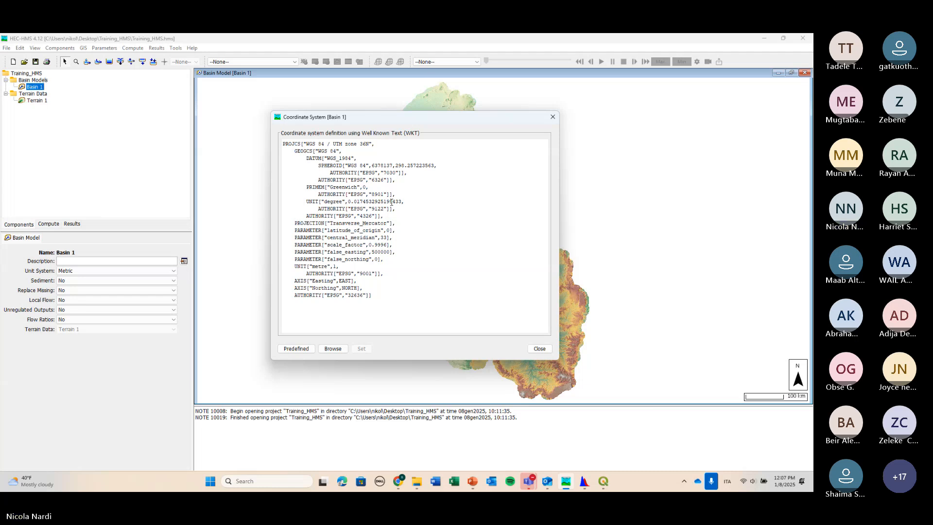
drag(283, 143, 439, 159)
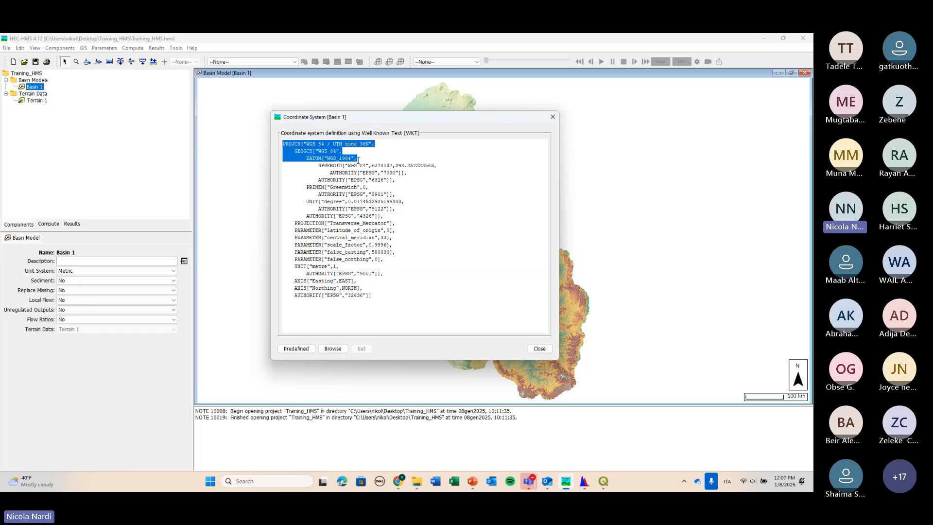
click(462, 166)
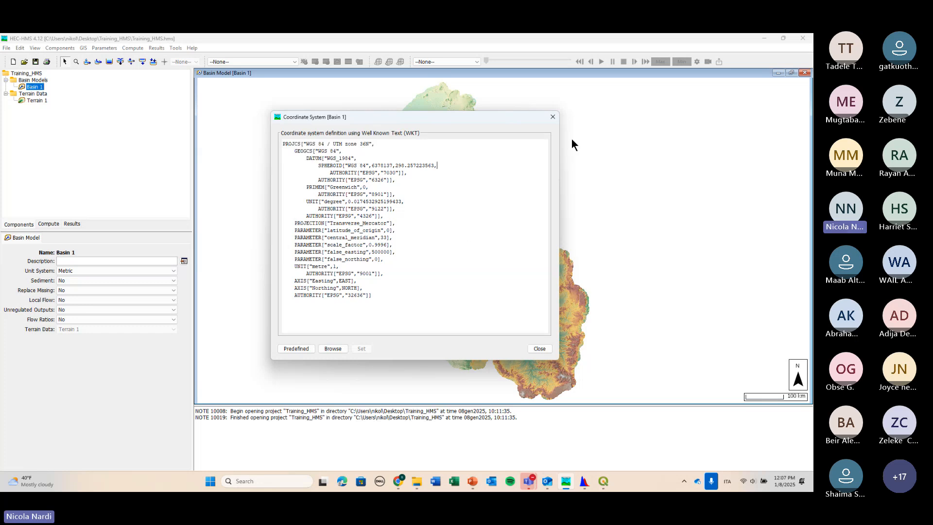
drag(534, 119, 531, 115)
click(546, 116)
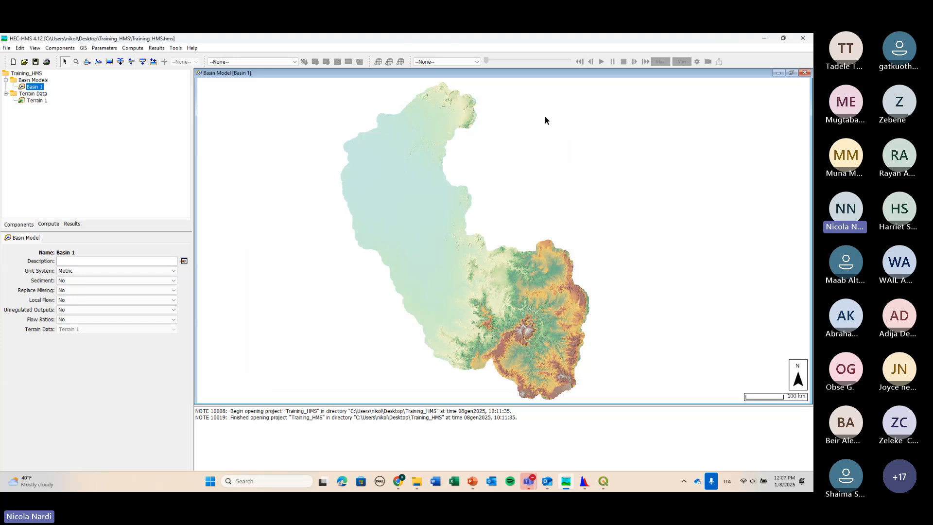
Look up the GIS preprocessing commands, and switch to the PowerPoint slide on sink filling, flow direction and flow accumulation.
click(88, 49)
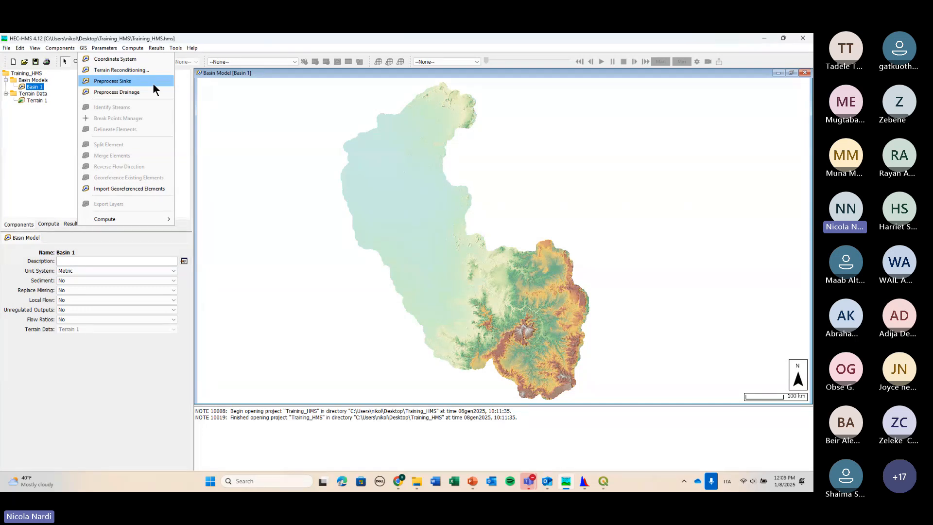
mouse_move(471, 480)
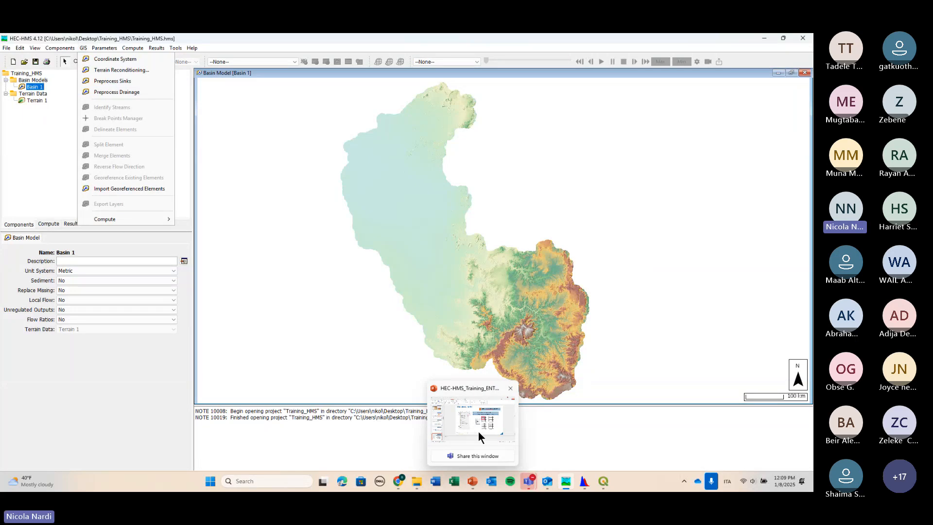
click(478, 430)
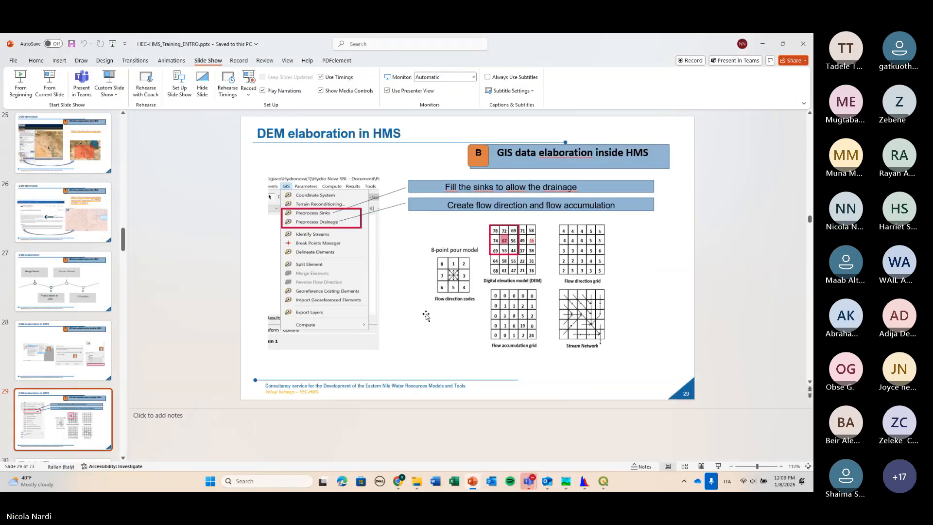
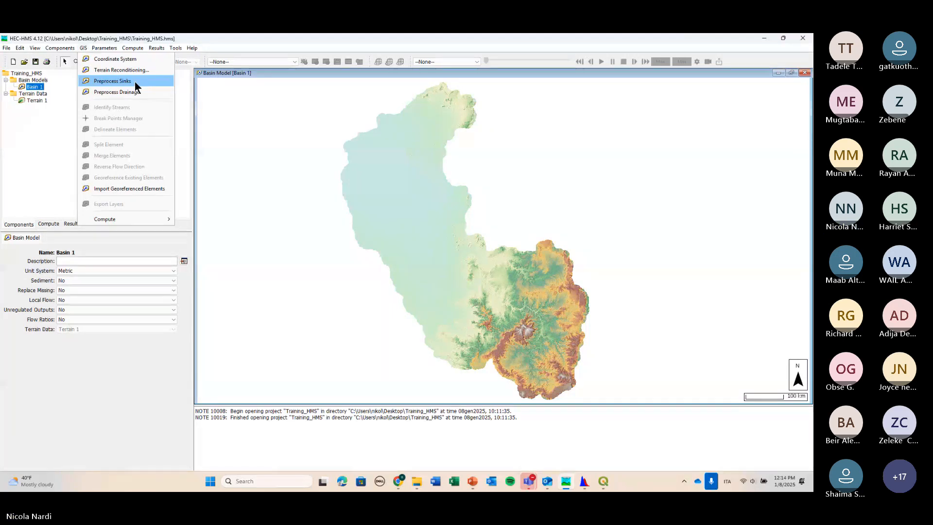
Switch to HEC-HMS and run Preprocess Sinks and Preprocess Drainage on Basin 1.
click(135, 81)
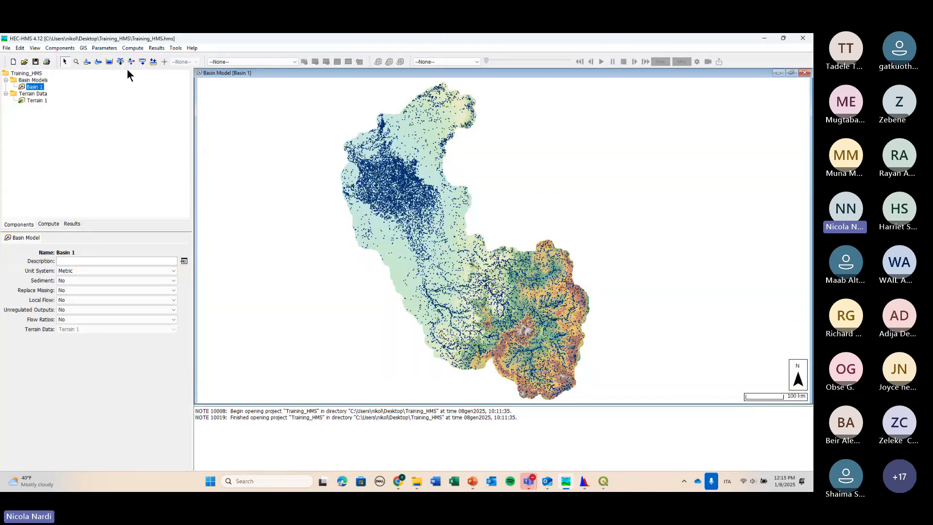
click(86, 48)
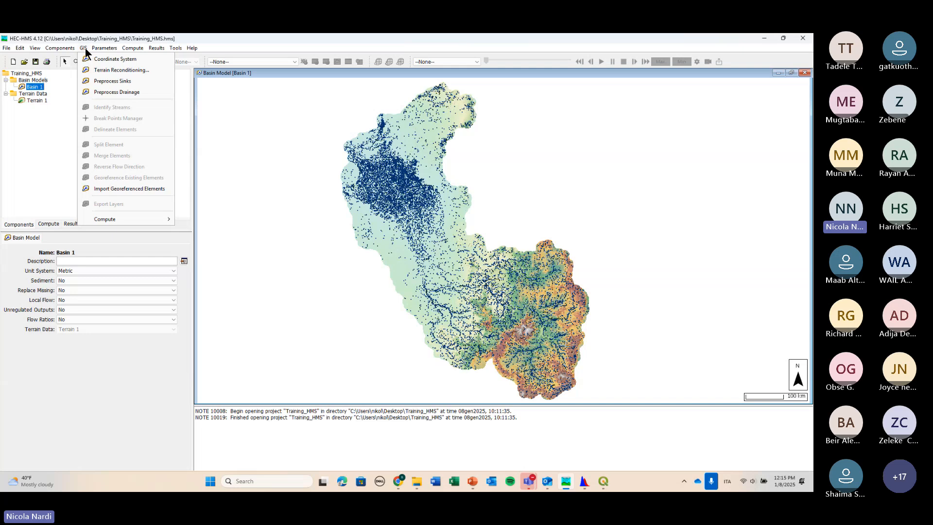
click(145, 92)
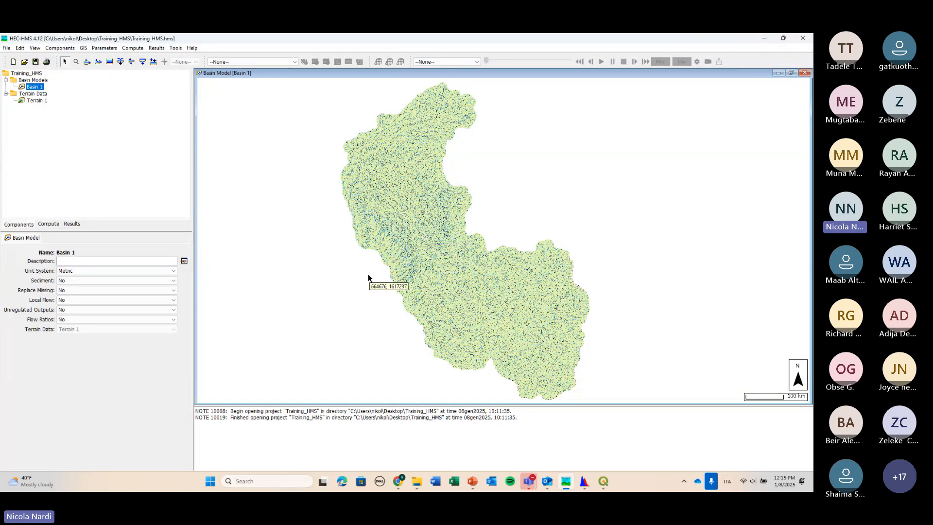
Open the map layers of Basin 1 and go through the Flow Accumulation, Flow Direction, Sink Locations, Sink Fill and Terrain entries.
right_click(513, 218)
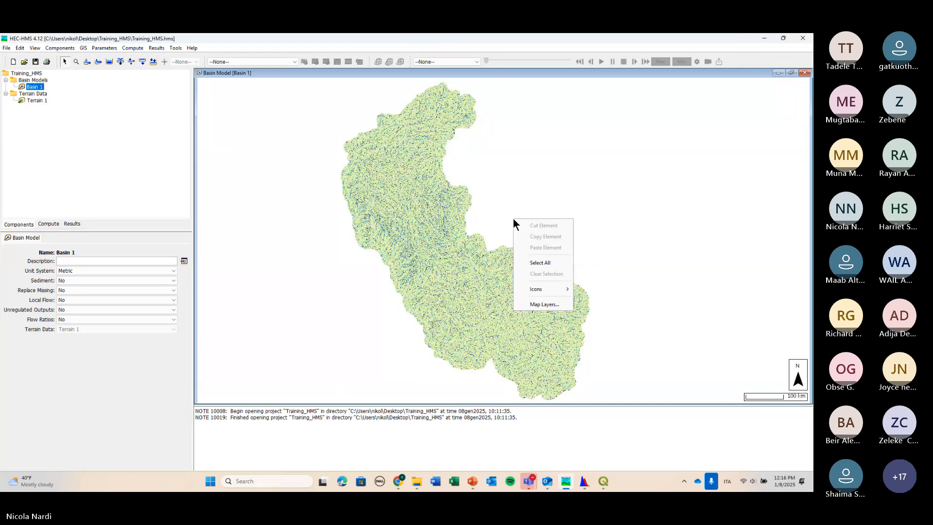
click(559, 305)
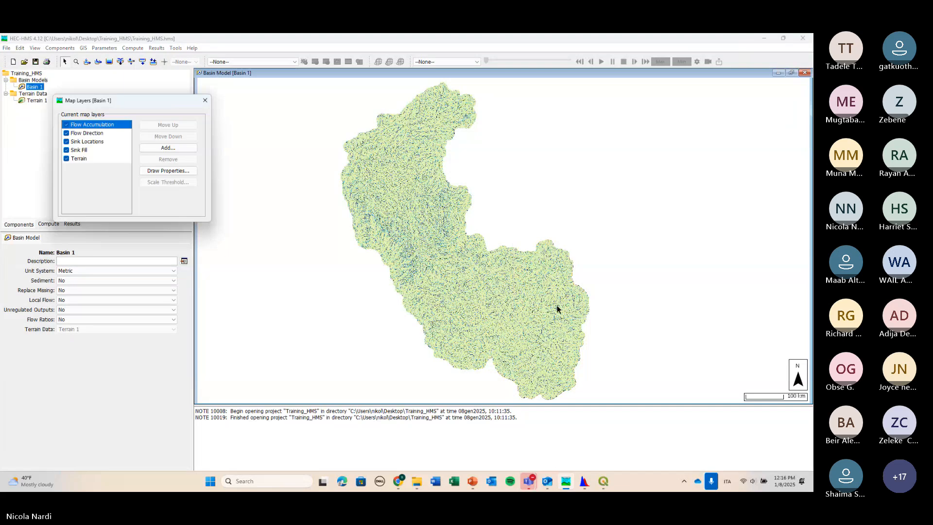
drag(156, 100, 309, 237)
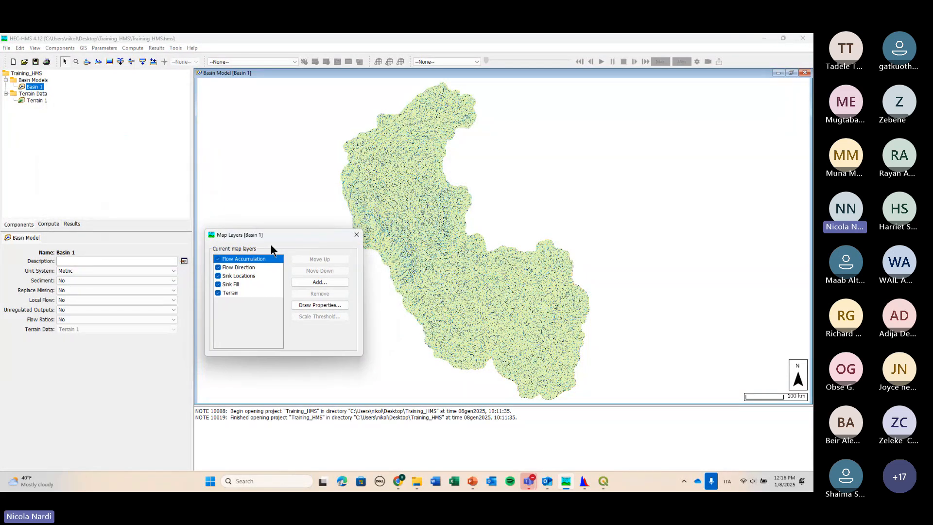
click(250, 267)
click(251, 275)
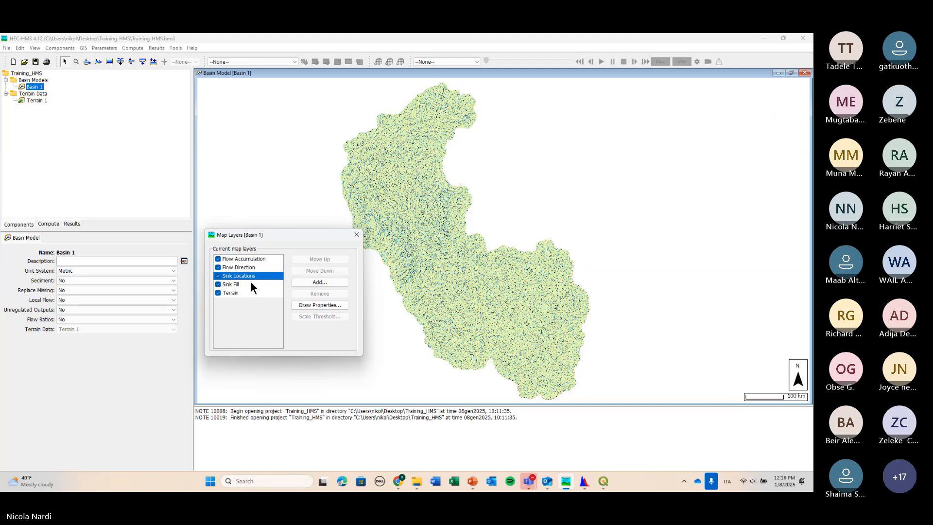
click(250, 283)
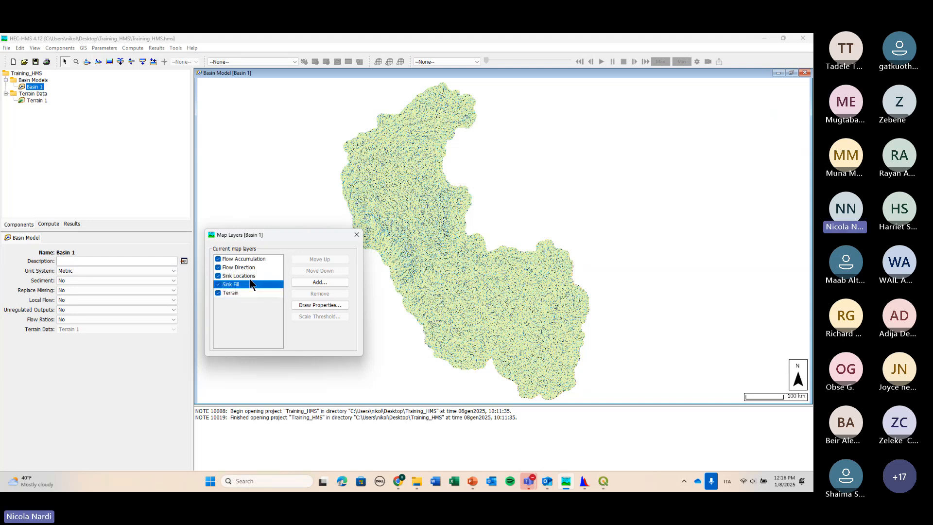
mouse_move(250, 279)
mouse_down()
mouse_move(251, 265)
mouse_move(249, 275)
mouse_up()
click(251, 284)
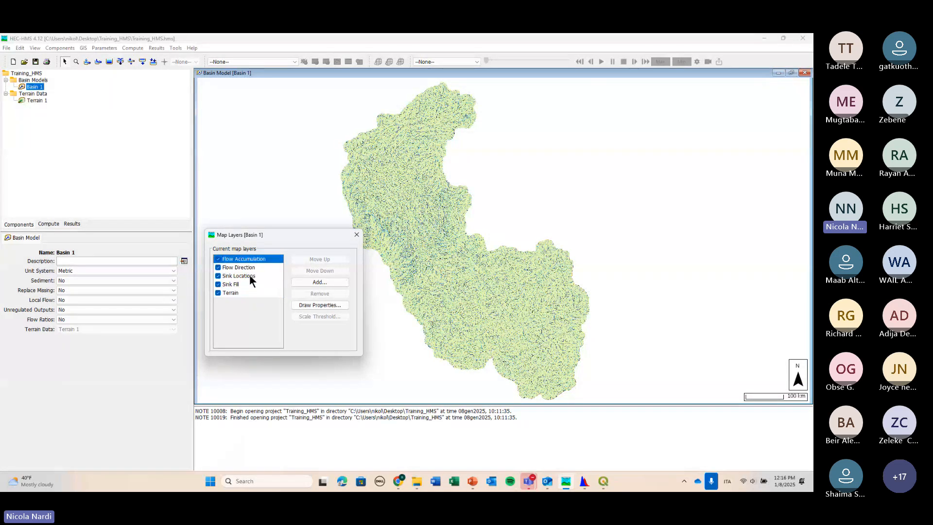
click(250, 275)
click(251, 284)
click(252, 291)
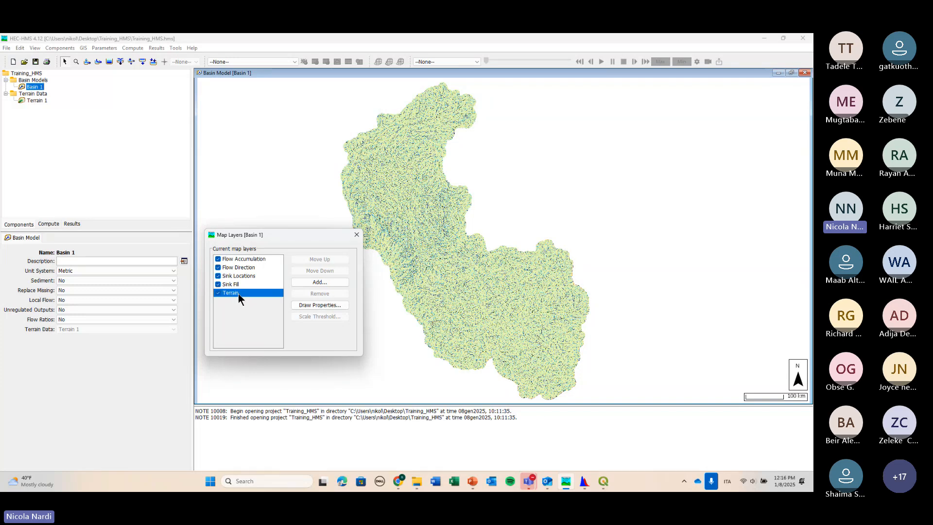
Hide the Flow Accumulation, Flow Direction, Sink Locations and Sink Fill layers so that only Terrain is shown on the Basin 1 map.
click(218, 258)
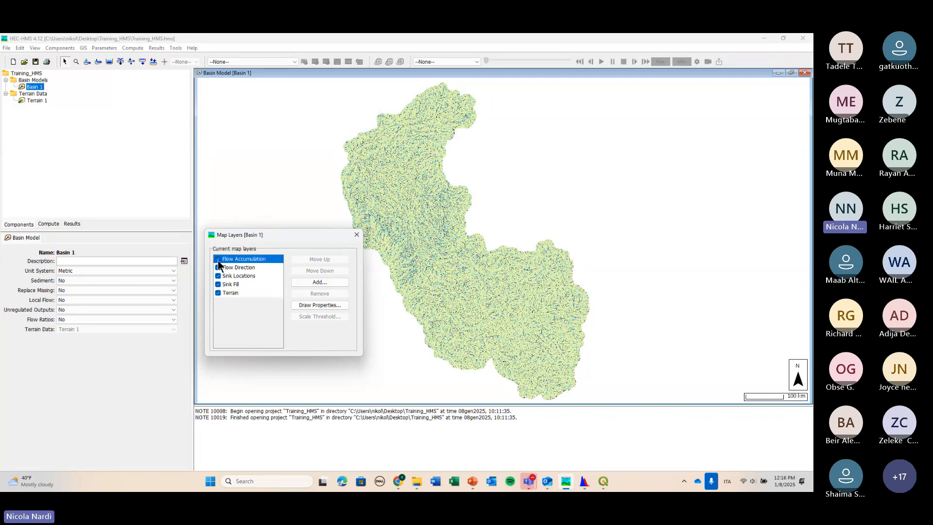
click(218, 267)
click(218, 275)
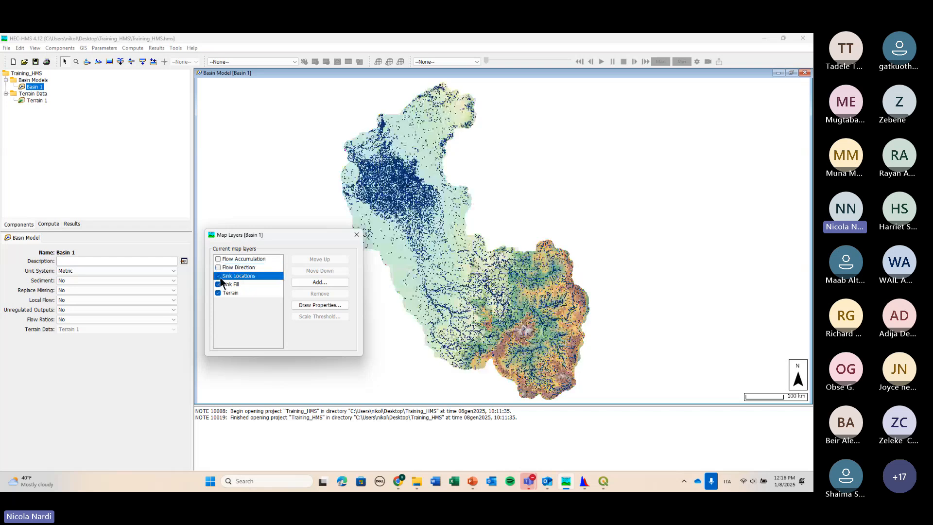
click(221, 286)
click(219, 284)
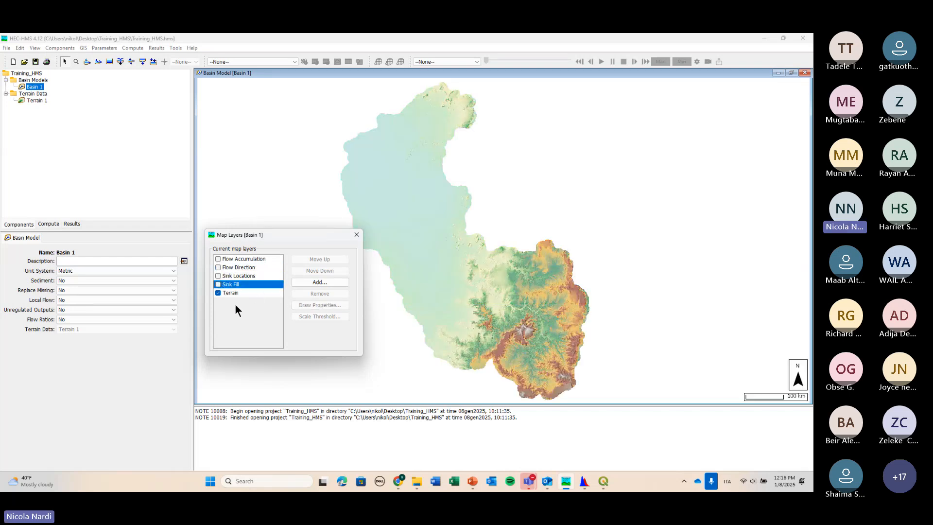
click(252, 316)
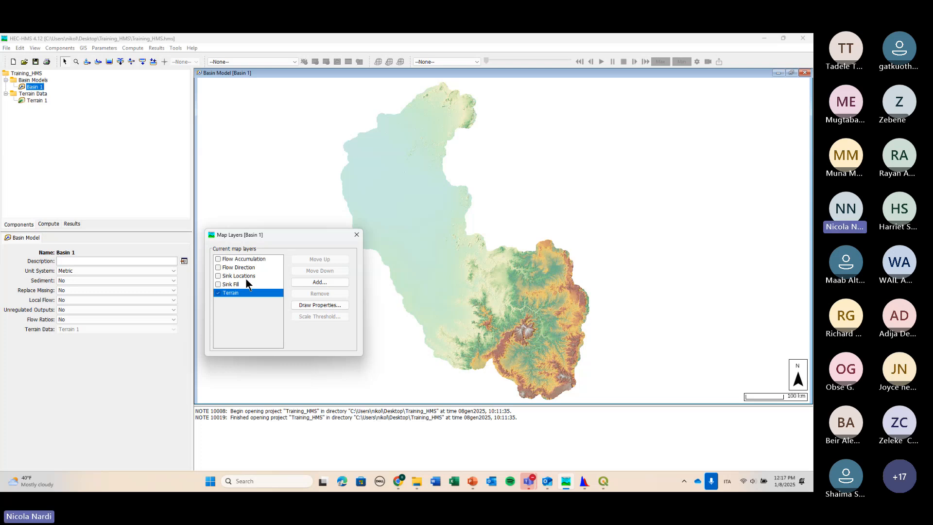
Show the Sink Fill, Sink Locations and Flow Direction layers again one after another and compare them on the map.
click(218, 285)
click(218, 285)
click(218, 285)
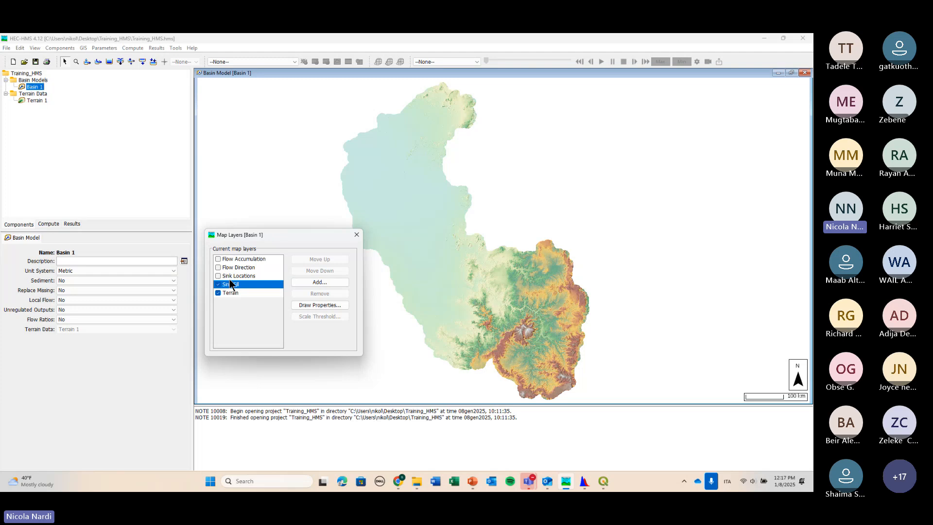
click(224, 276)
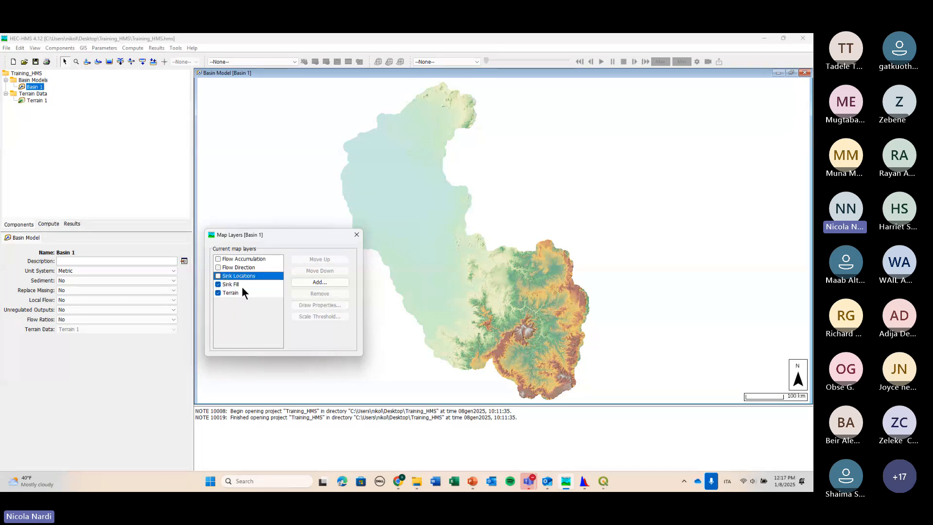
click(219, 276)
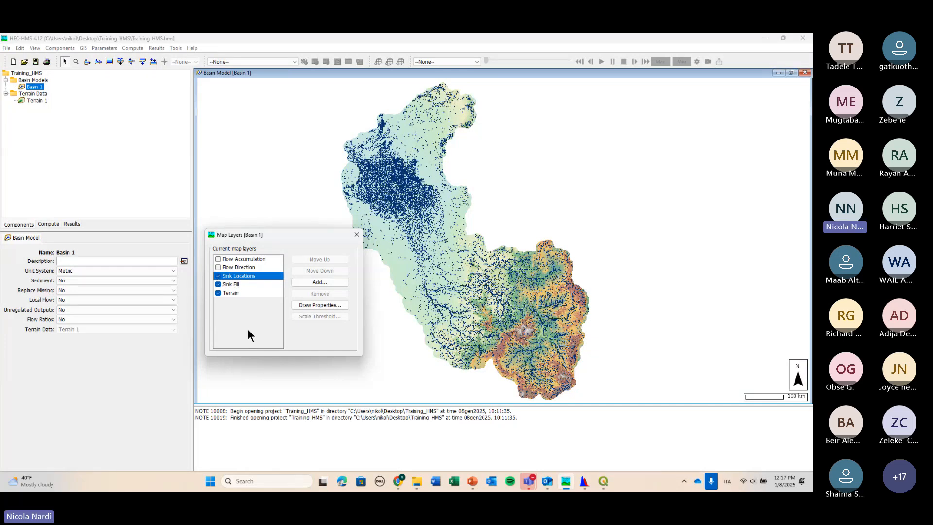
click(220, 269)
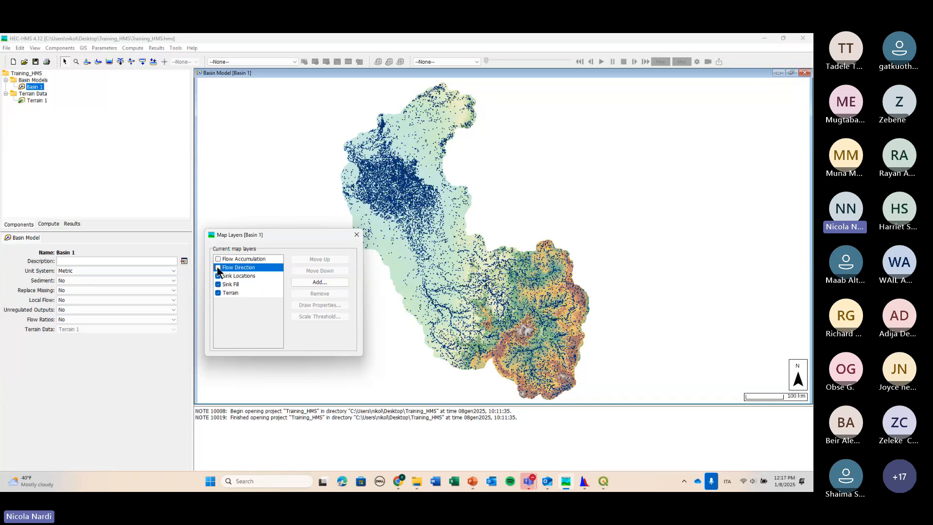
click(218, 268)
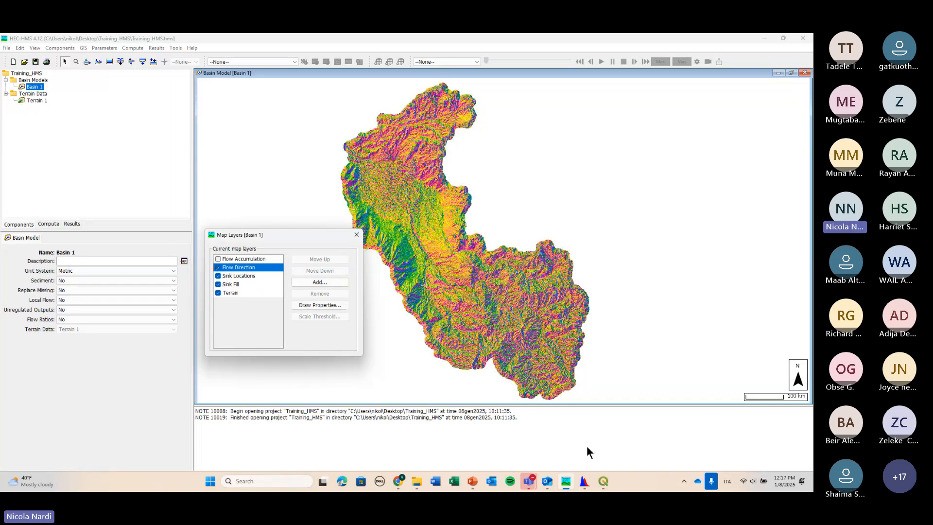
Switch to PowerPoint and present slide 29 with the flow direction and flow accumulation grids full screen, then leave the slide show.
click(470, 486)
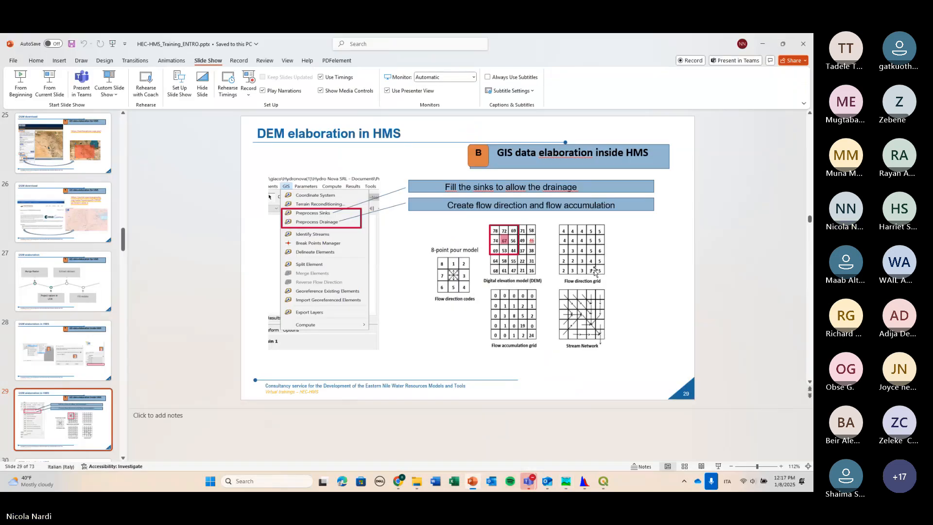
click(594, 250)
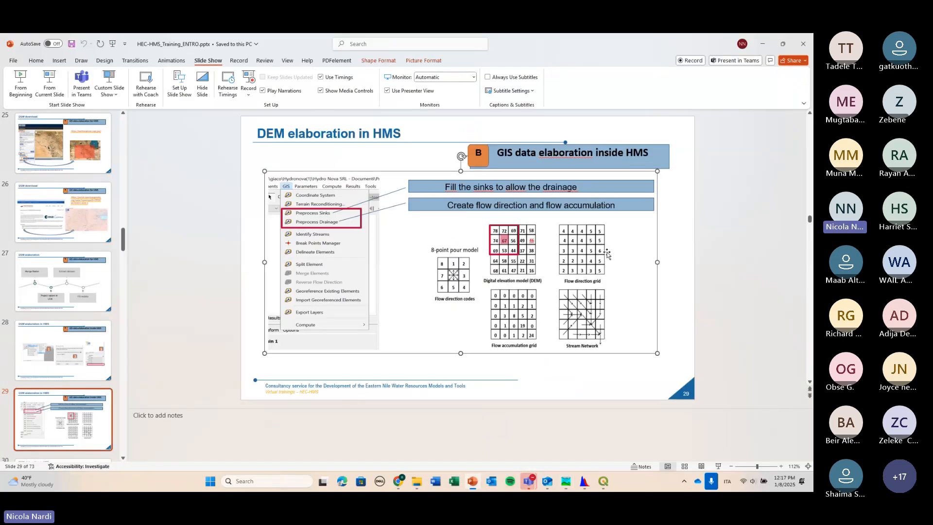
key(shift+F5)
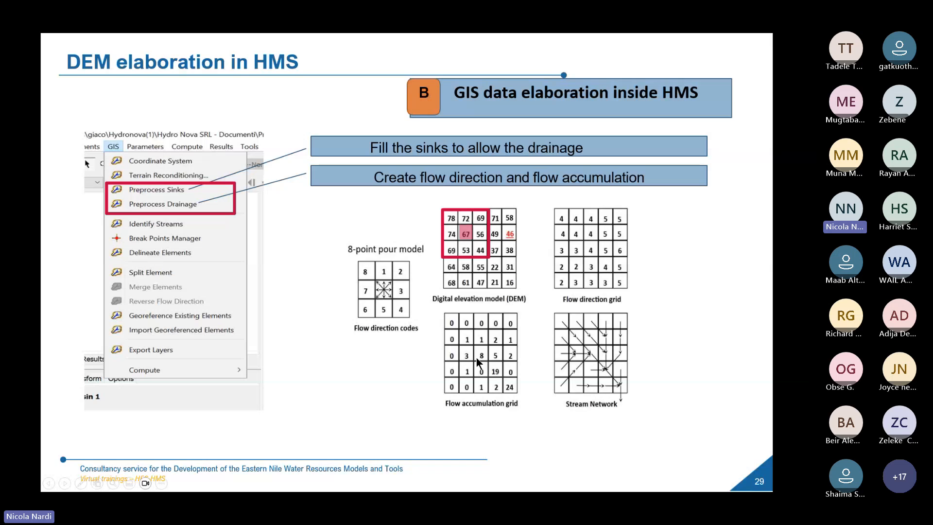
key(Escape)
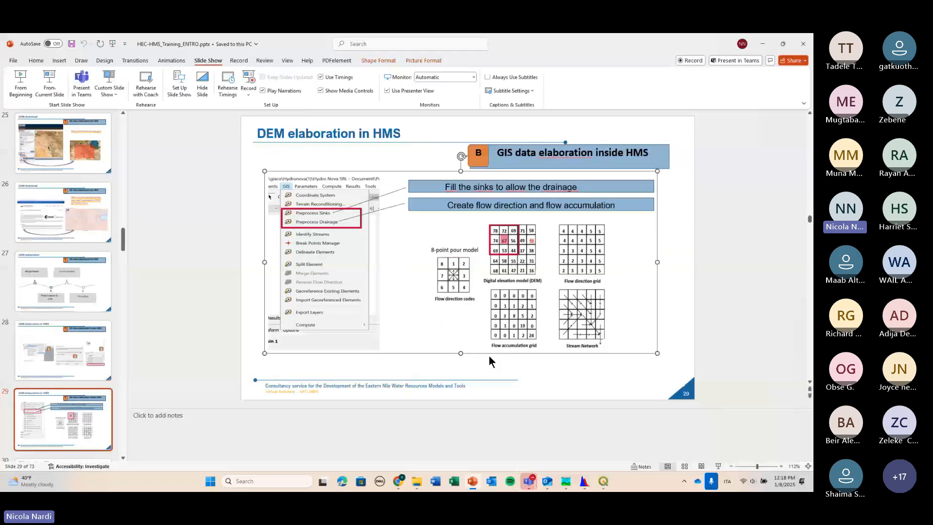
Switch to HEC-HMS, show the Flow Accumulation layer of Basin 1 and close the map layers dialog.
mouse_move(566, 481)
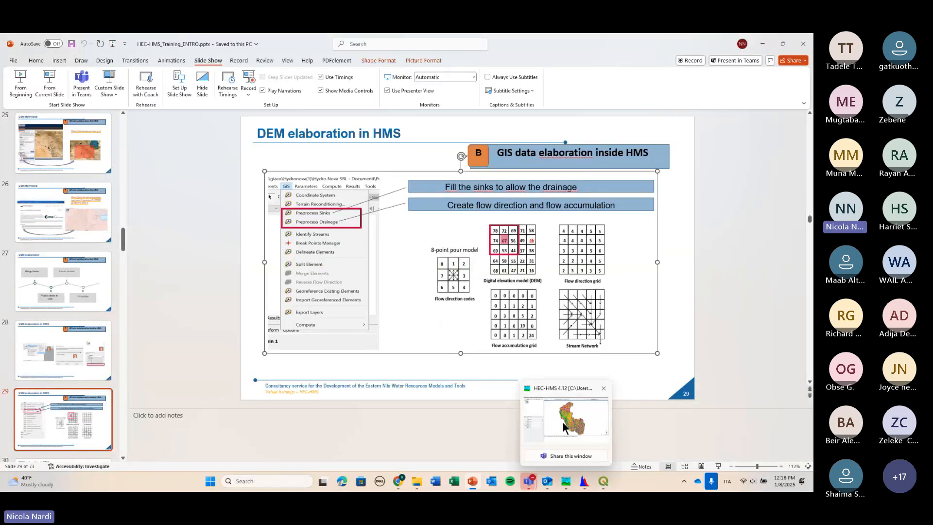
click(563, 422)
click(222, 263)
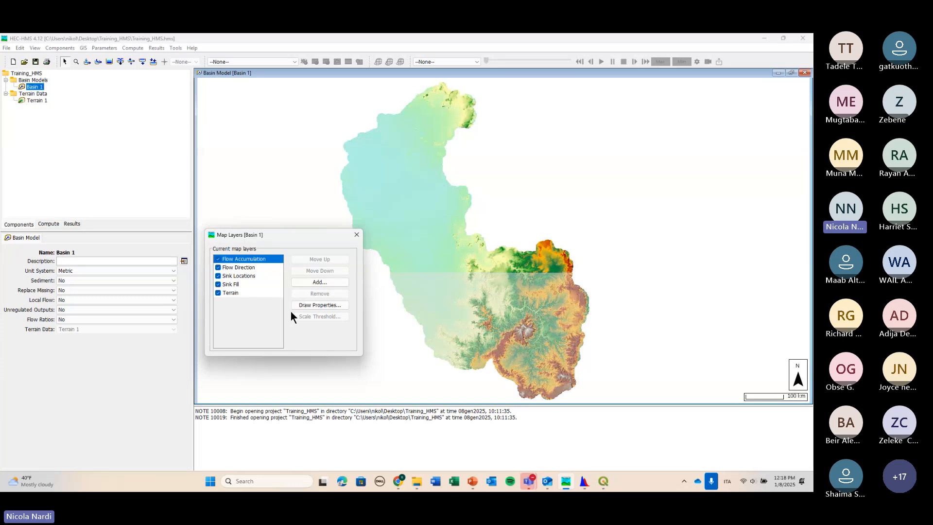
click(356, 235)
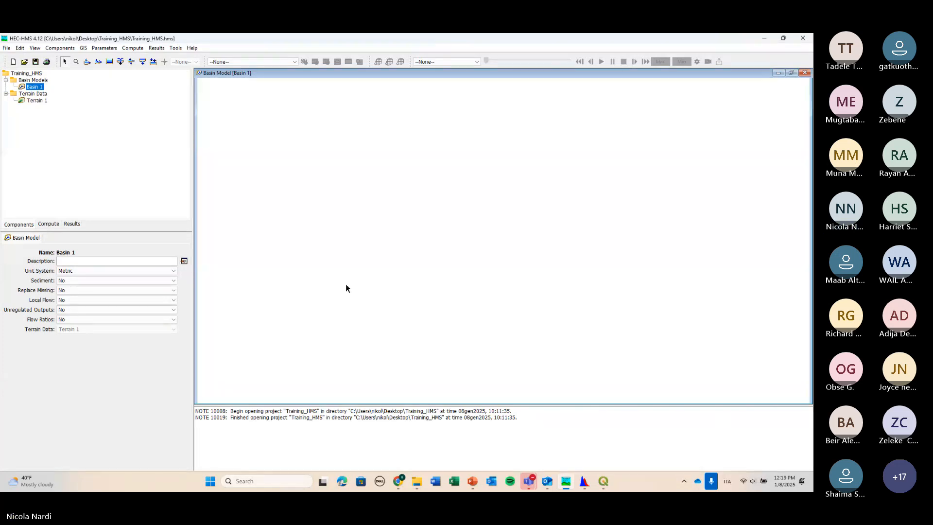
Examine the flow accumulation drainage network close up and return to a view of the whole basin.
scroll(357, 287, up, 2)
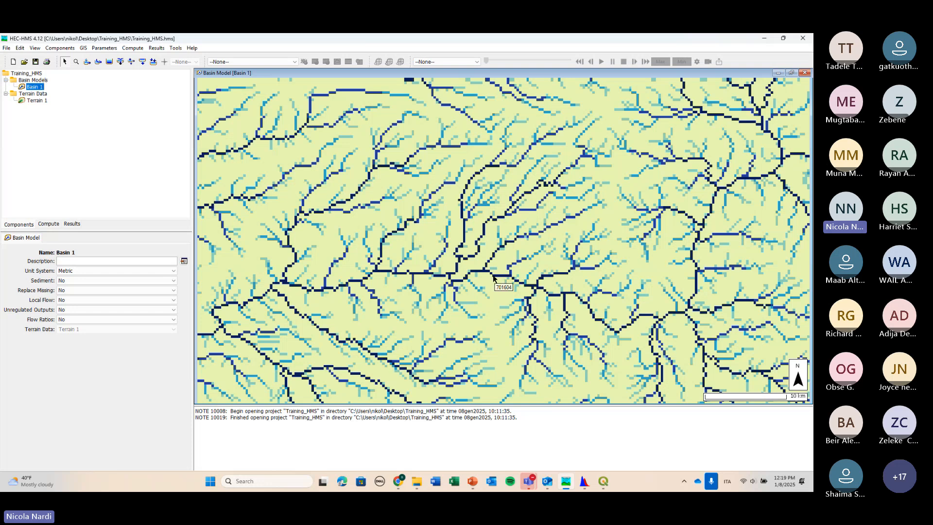
scroll(493, 276, down, 2)
scroll(493, 279, down, 3)
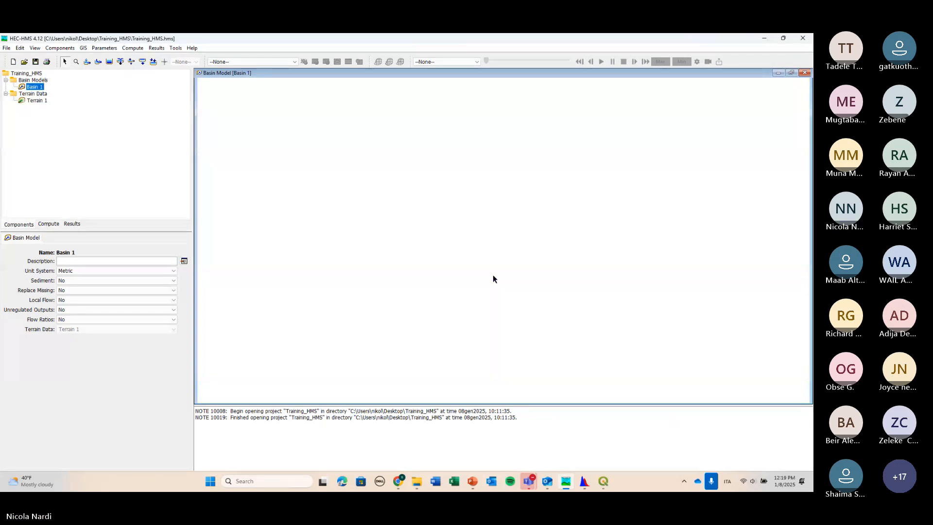
scroll(492, 280, down, 4)
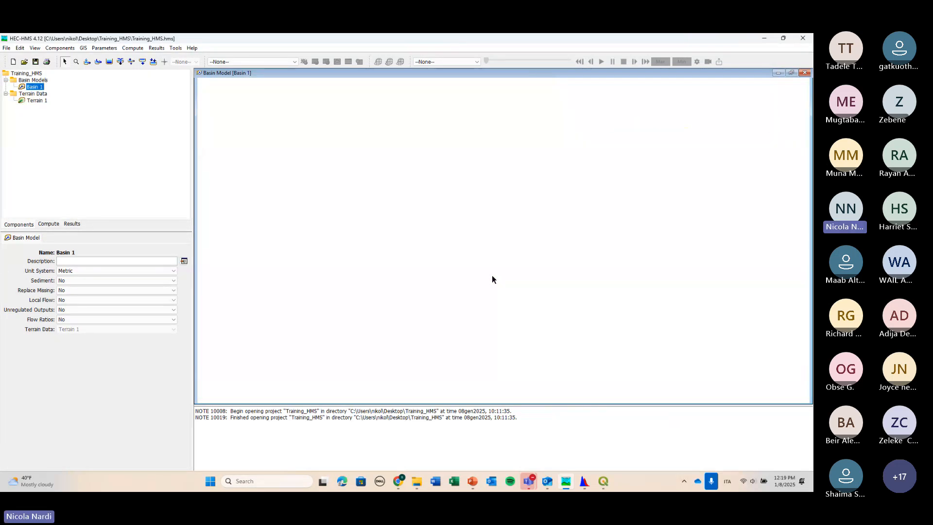
scroll(470, 229, down, 4)
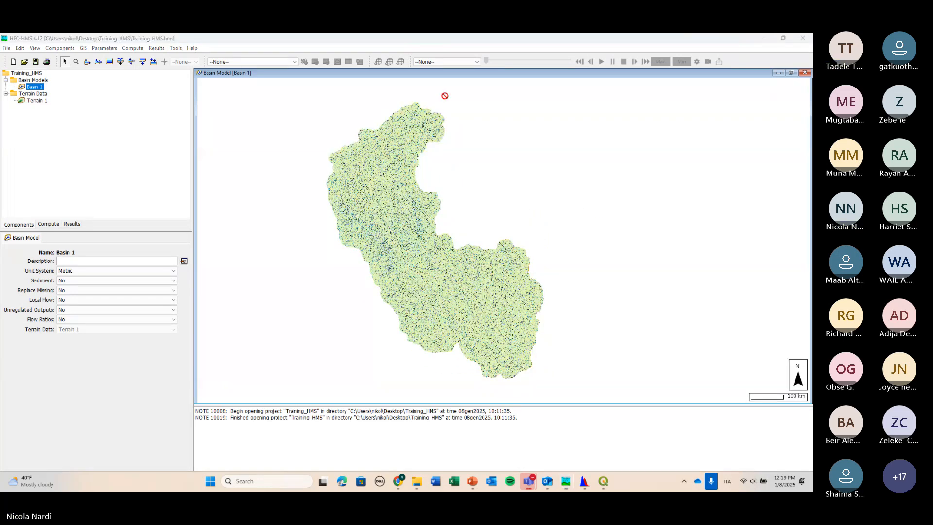
Switch to the Teams meeting, view the screenshot shared by a participant in the chat, and return to HEC-HMS.
click(458, 413)
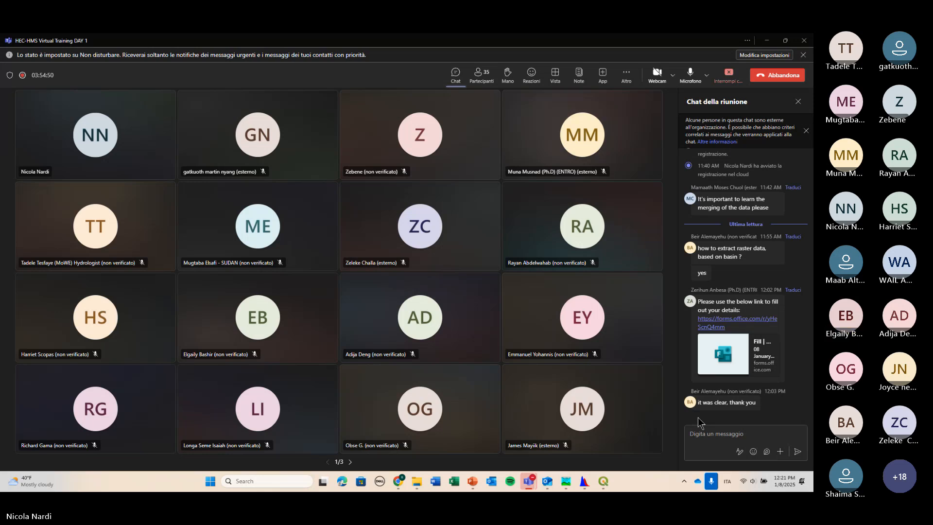
key(ctrl+shift+m)
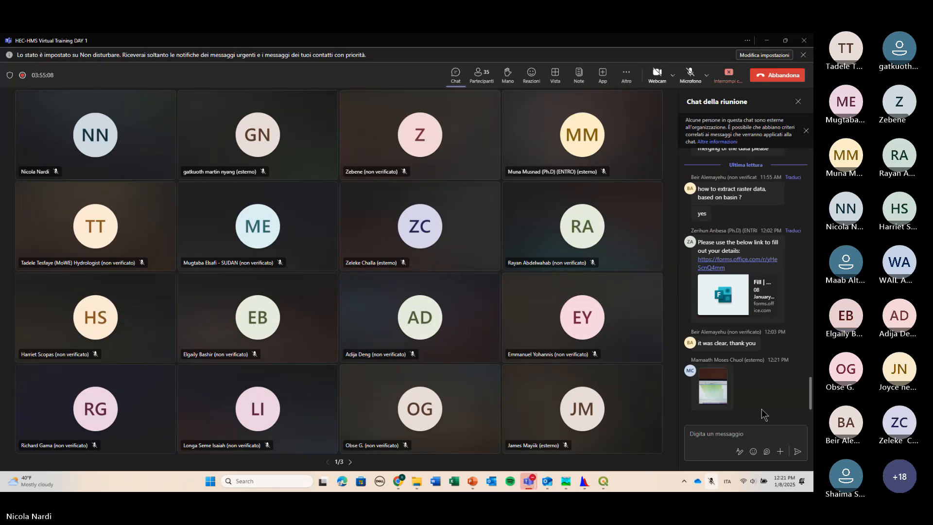
click(713, 387)
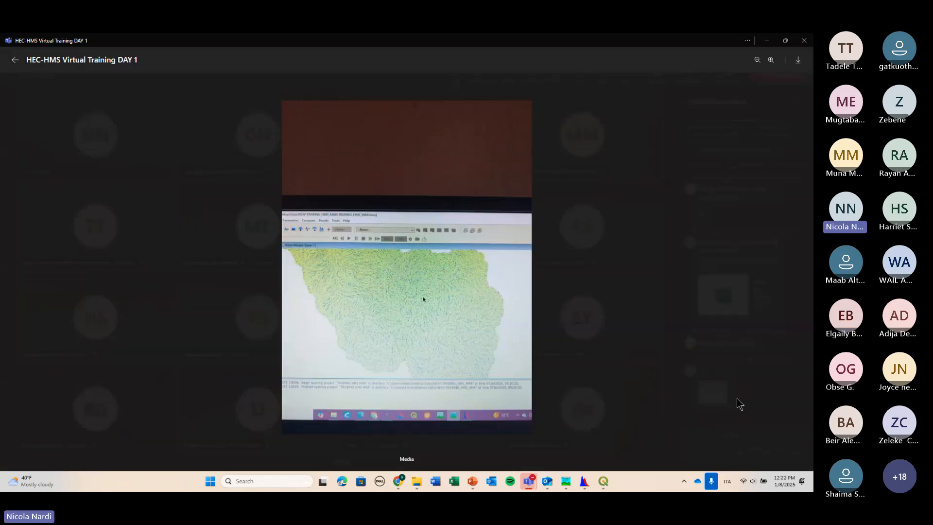
click(645, 369)
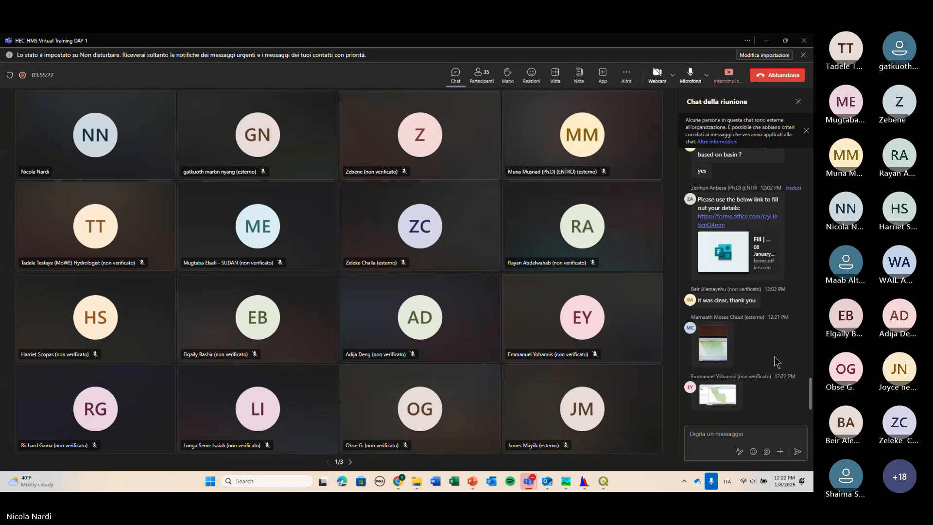
click(762, 43)
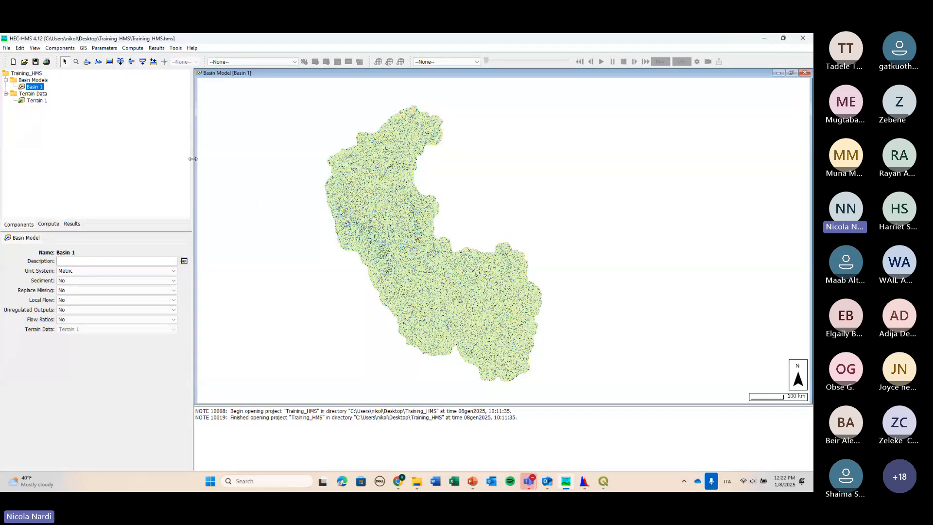
Start Identify Streams for Basin 1 to bring up the stream definition area setting.
click(86, 49)
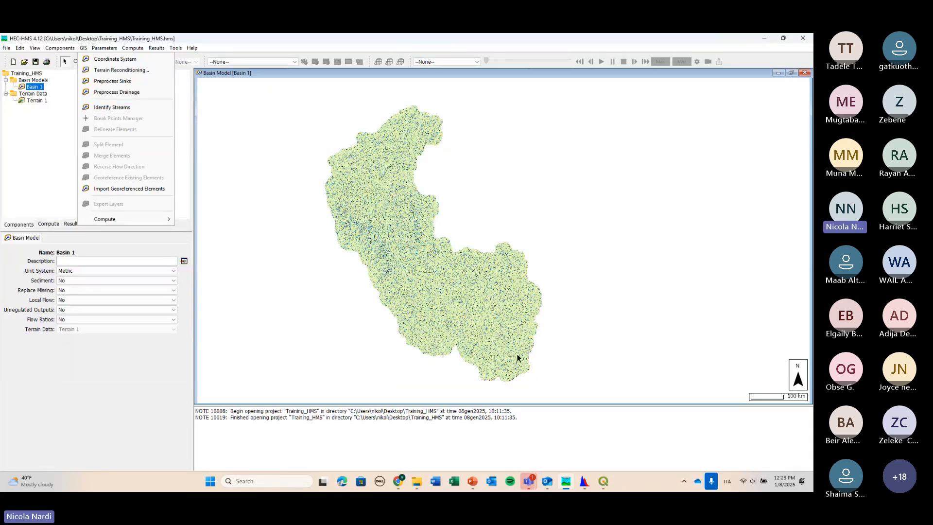
click(138, 109)
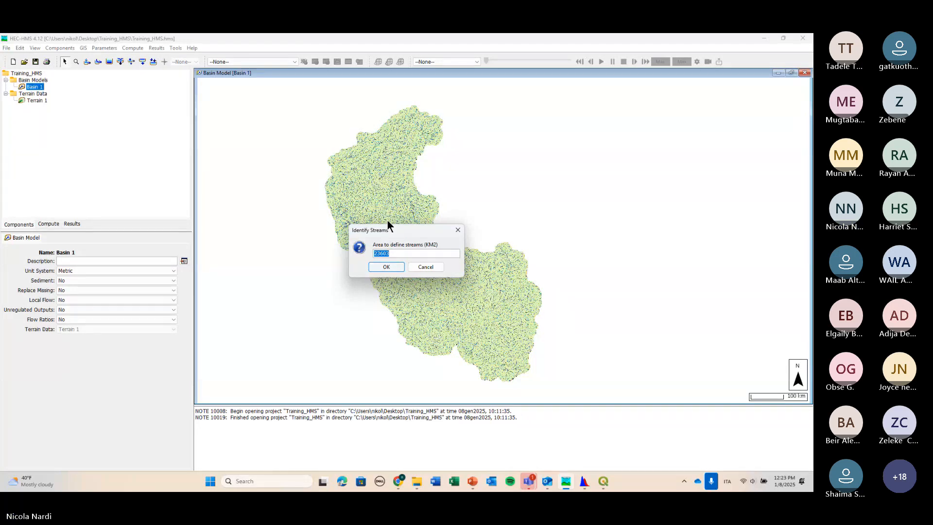
click(438, 238)
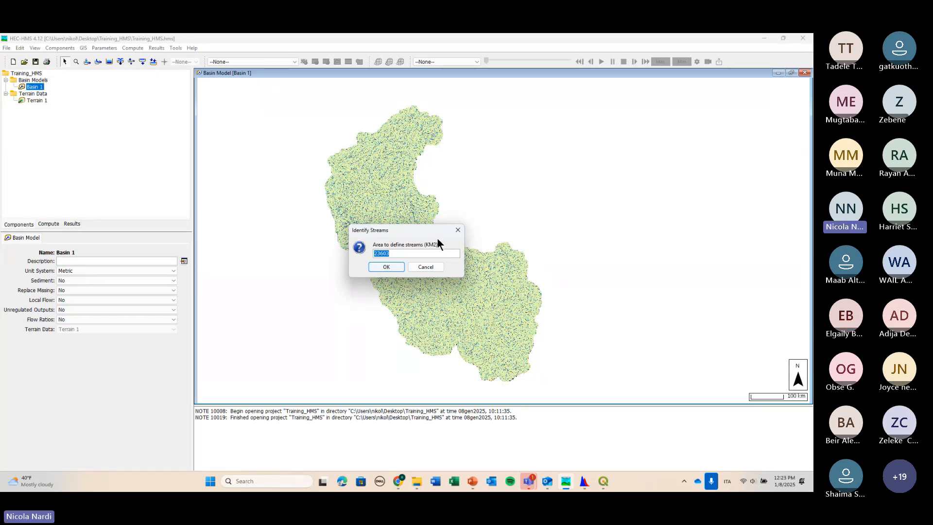
Switch to PowerPoint, look through the slides on stream identification and basin delineation from slide 29 onward, and return to HEC-HMS.
mouse_move(478, 483)
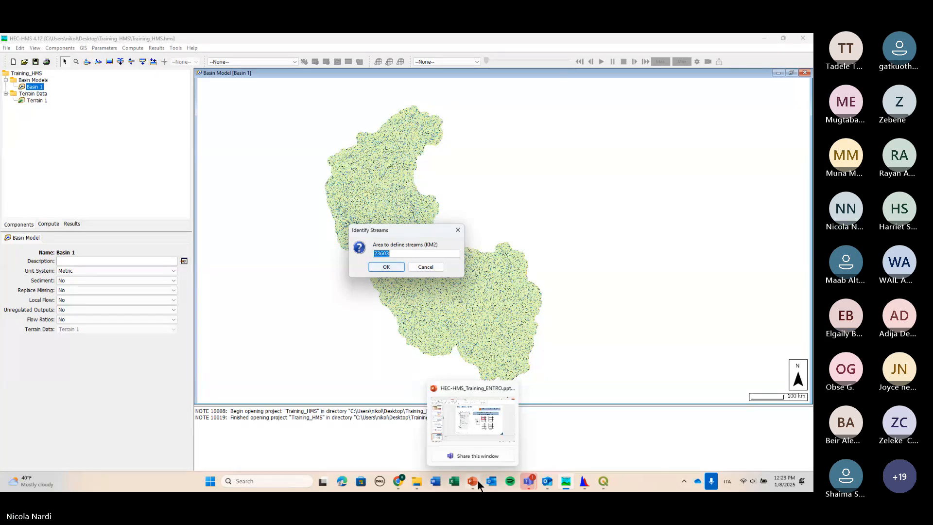
click(475, 441)
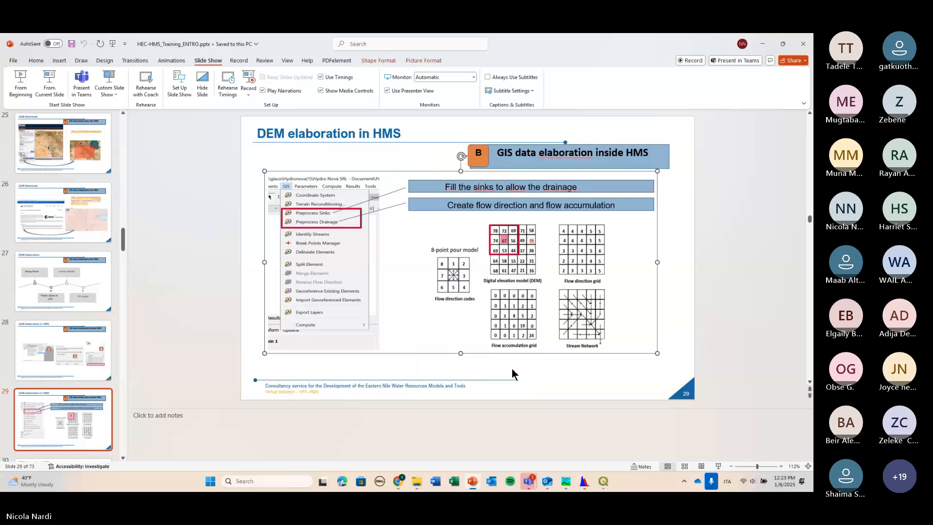
scroll(512, 375, down, 1)
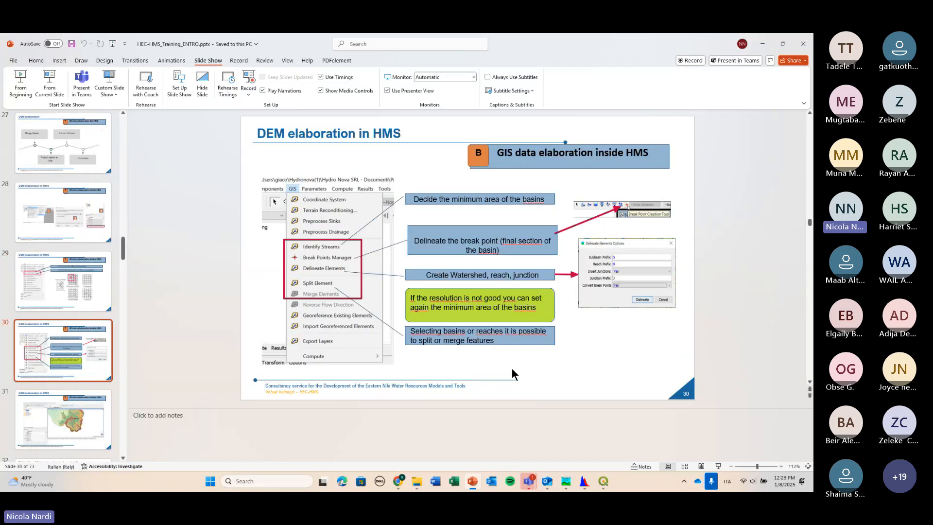
scroll(513, 374, down, 1)
scroll(513, 374, up, 2)
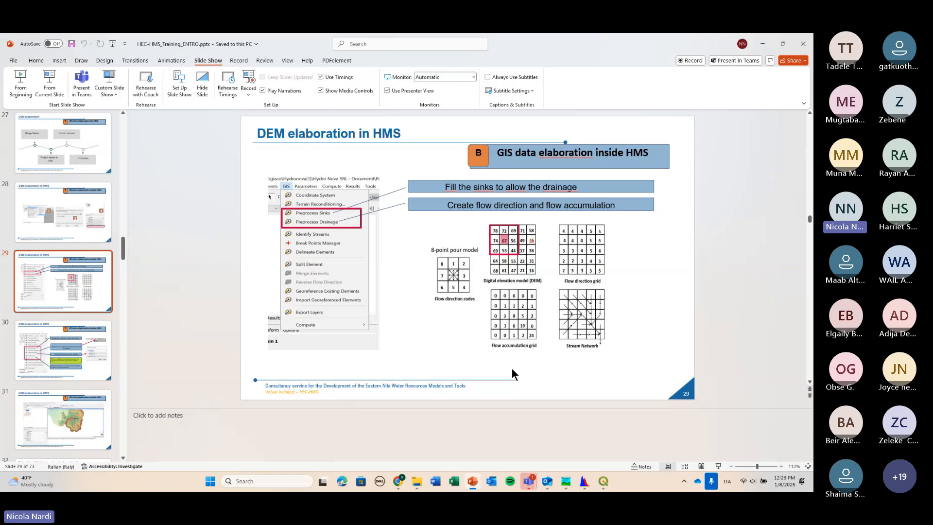
click(762, 44)
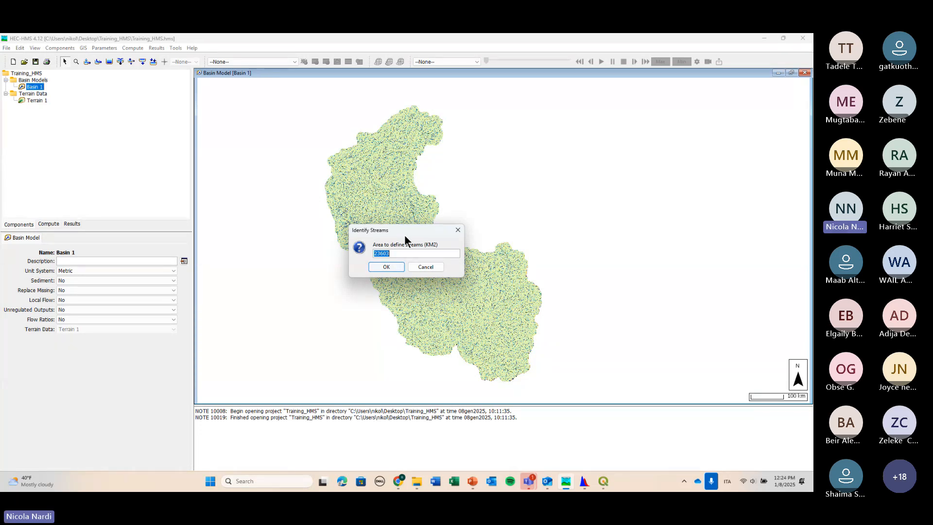
Set the area to define streams to 20000 km2 and run the stream identification on Basin 1.
click(393, 255)
drag(393, 256, 373, 256)
text(20000)
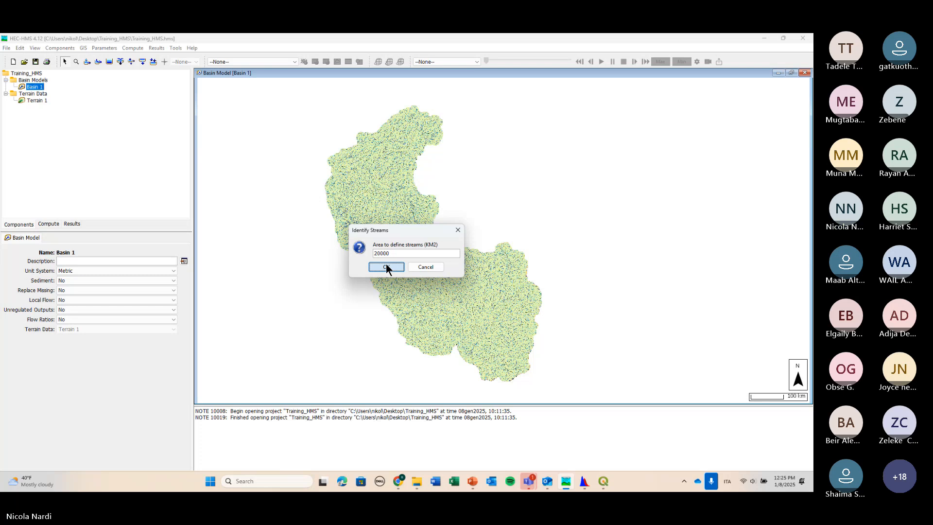
click(386, 266)
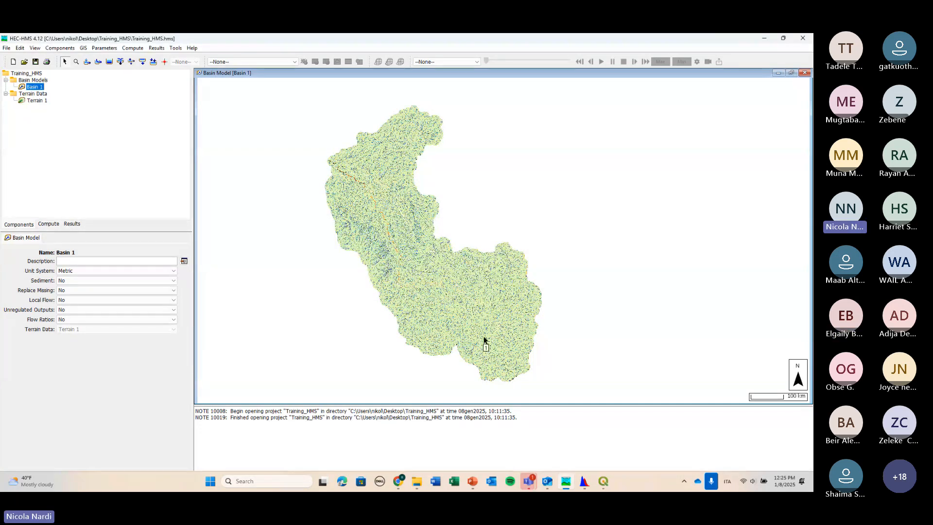
Hide the Flow Accumulation, Flow Direction and Sink Locations map layers of Basin 1 so the identified streams can be seen.
right_click(363, 289)
click(398, 372)
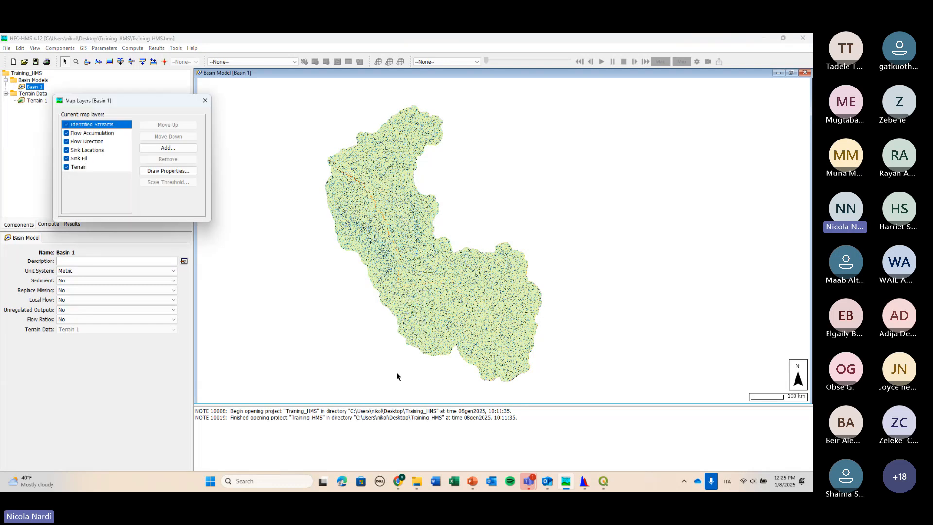
drag(117, 103, 277, 212)
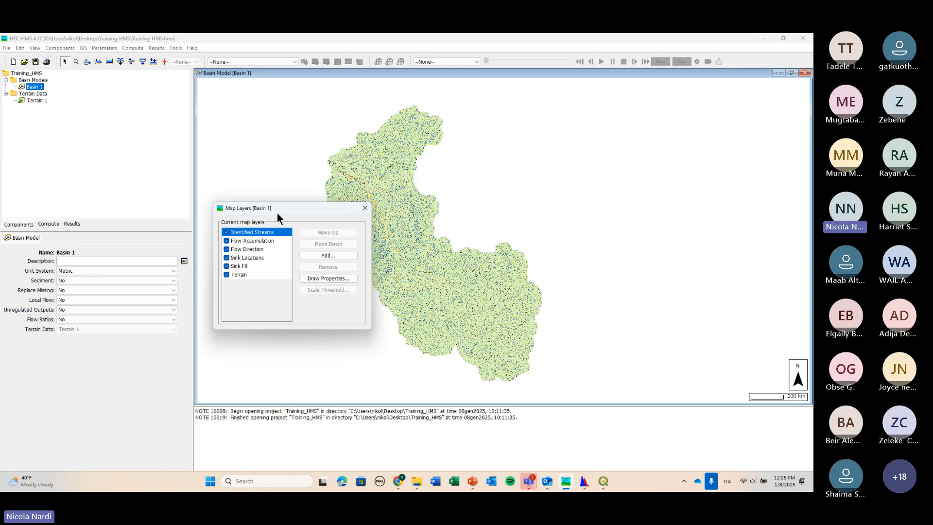
click(239, 240)
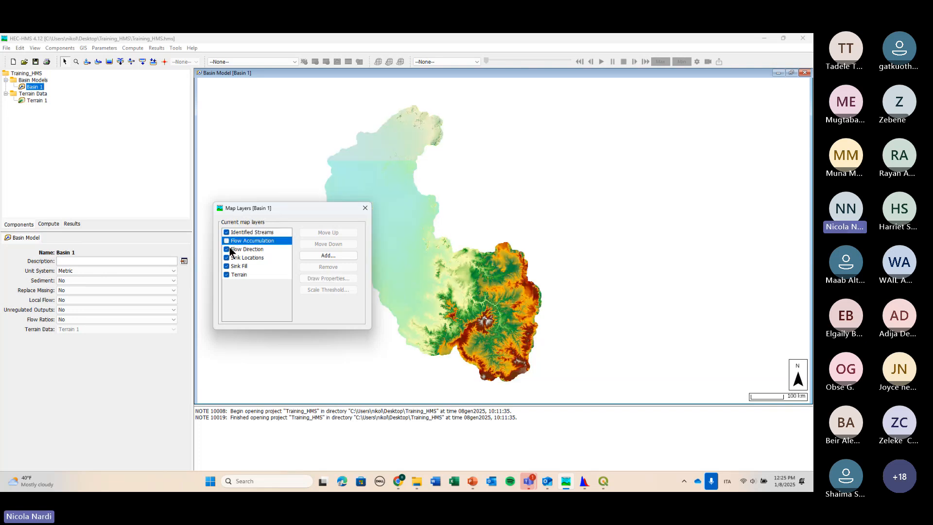
click(231, 249)
click(228, 249)
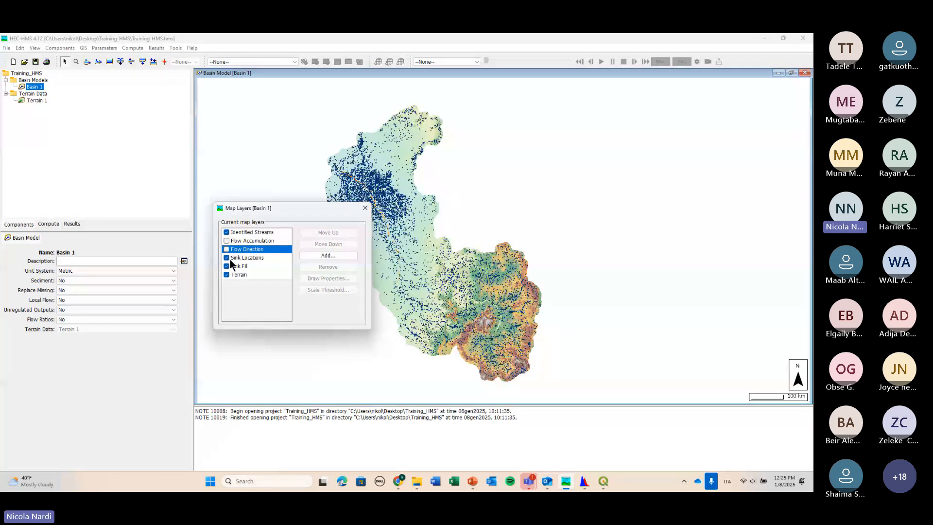
click(227, 257)
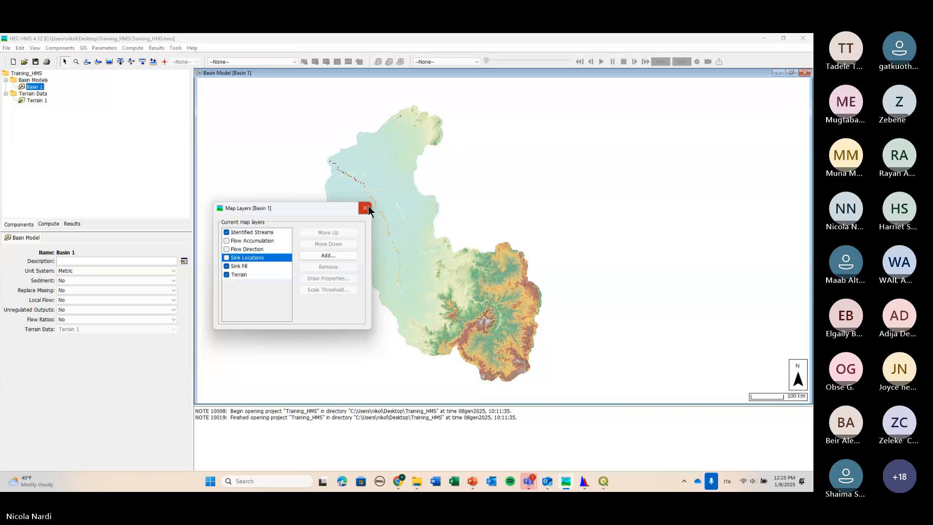
click(367, 208)
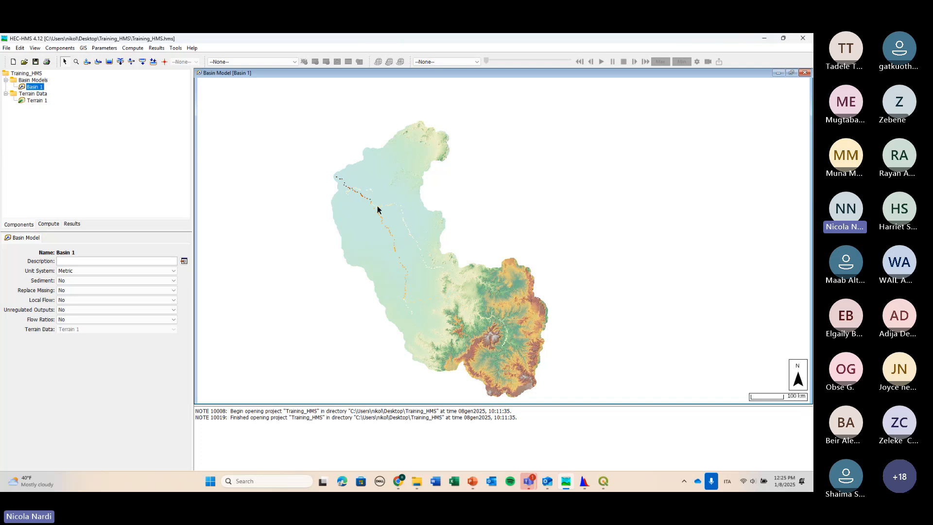
Examine the identified streams across Basin 1, following them from the northwestern end of the main channel to the southeastern mountains.
scroll(342, 178, up, 1)
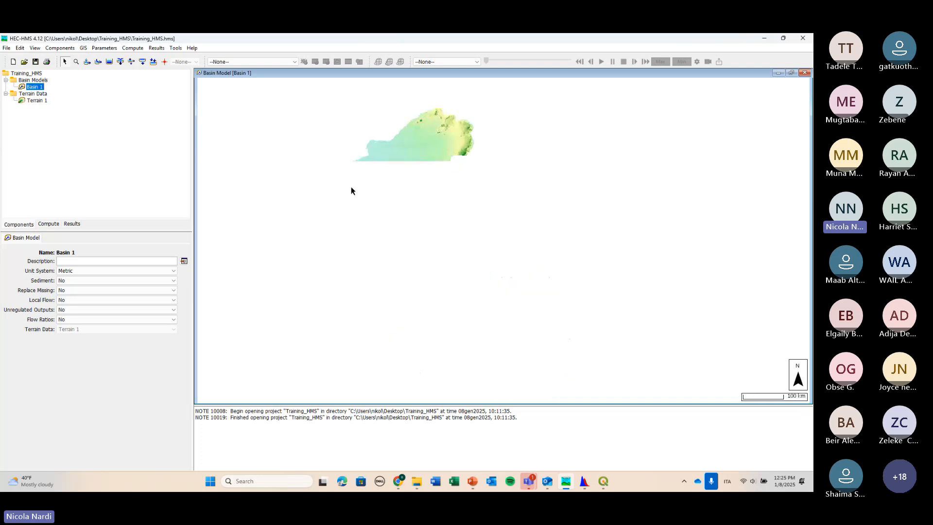
scroll(350, 188, up, 3)
scroll(358, 192, up, 2)
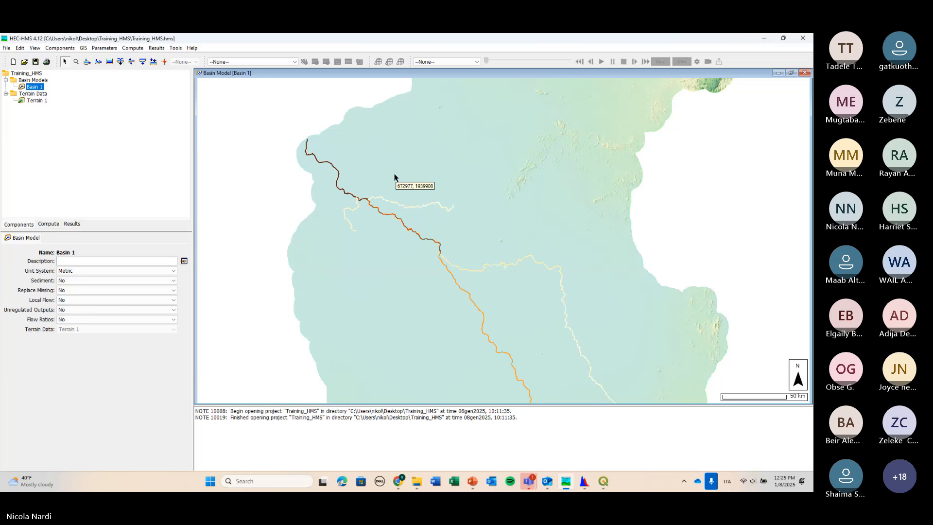
drag(395, 177, 379, 150)
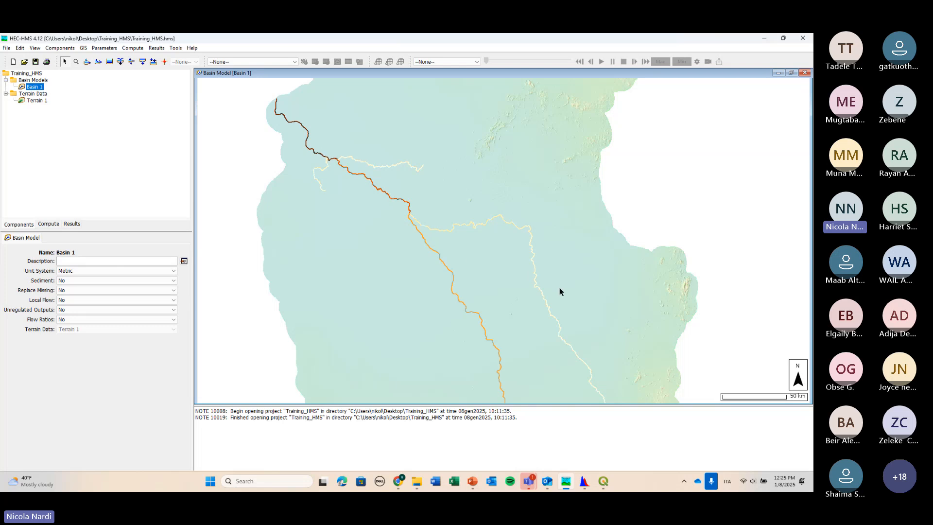
drag(558, 288, 362, 163)
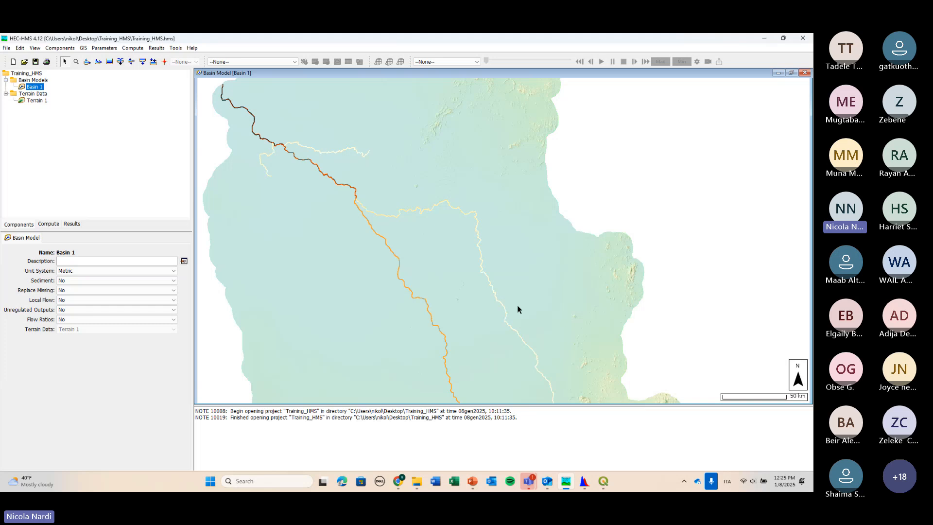
drag(518, 309, 444, 177)
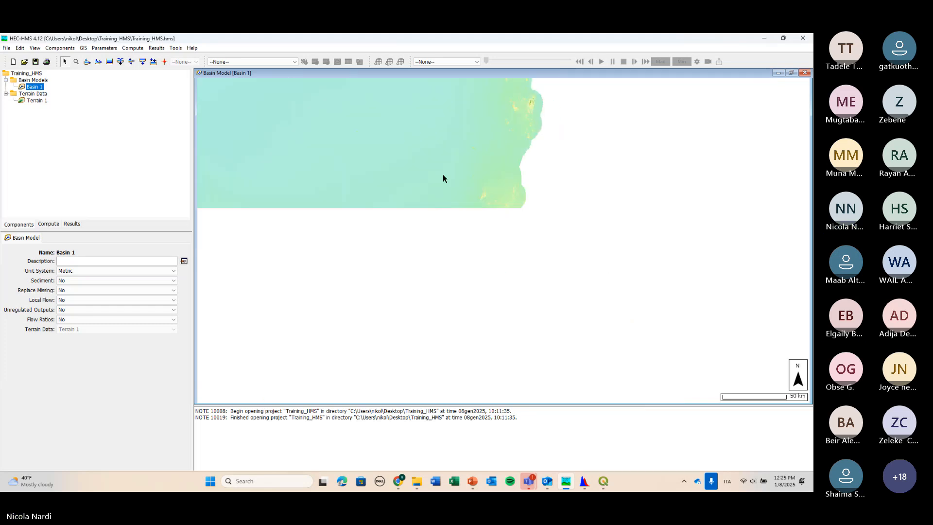
drag(583, 334, 557, 229)
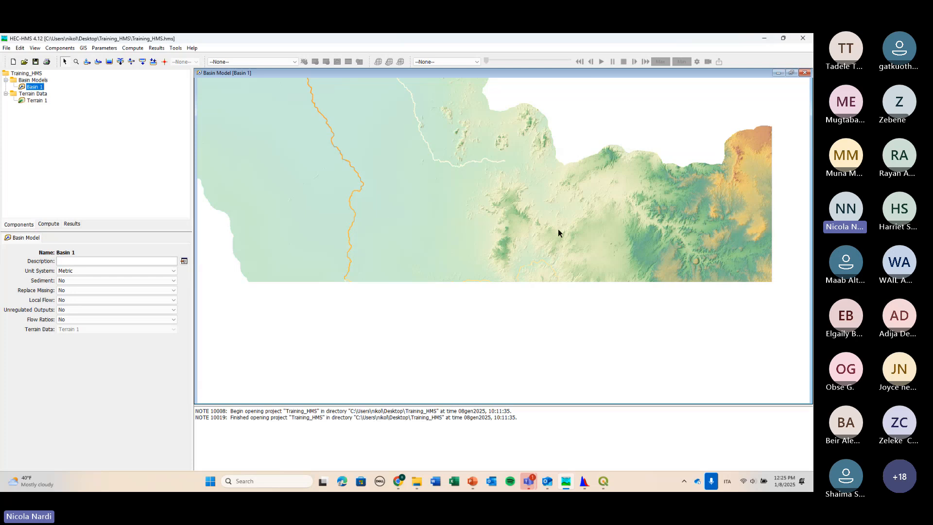
drag(575, 326, 421, 237)
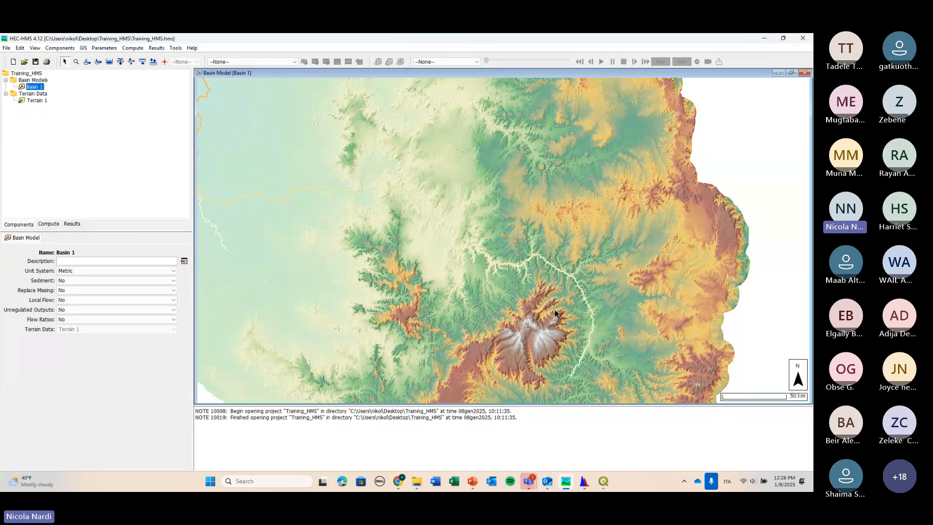
drag(556, 313, 552, 277)
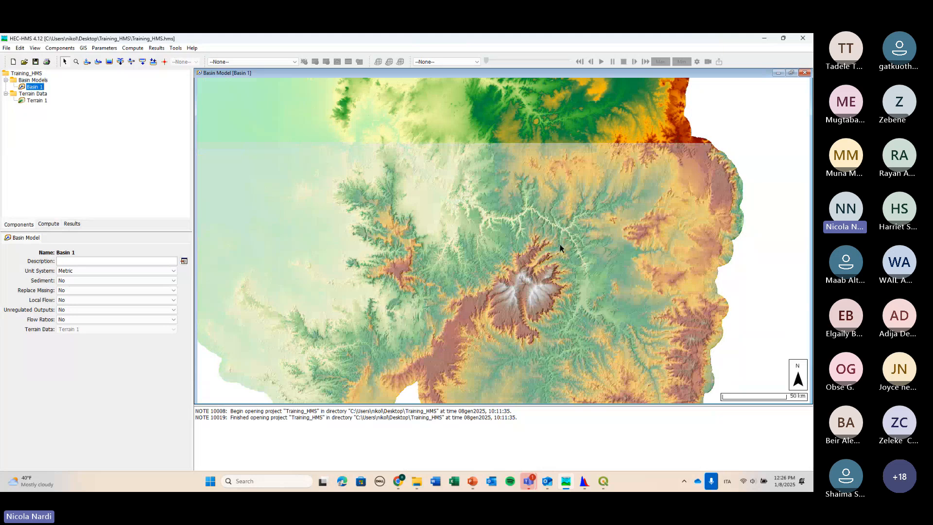
drag(559, 244, 498, 266)
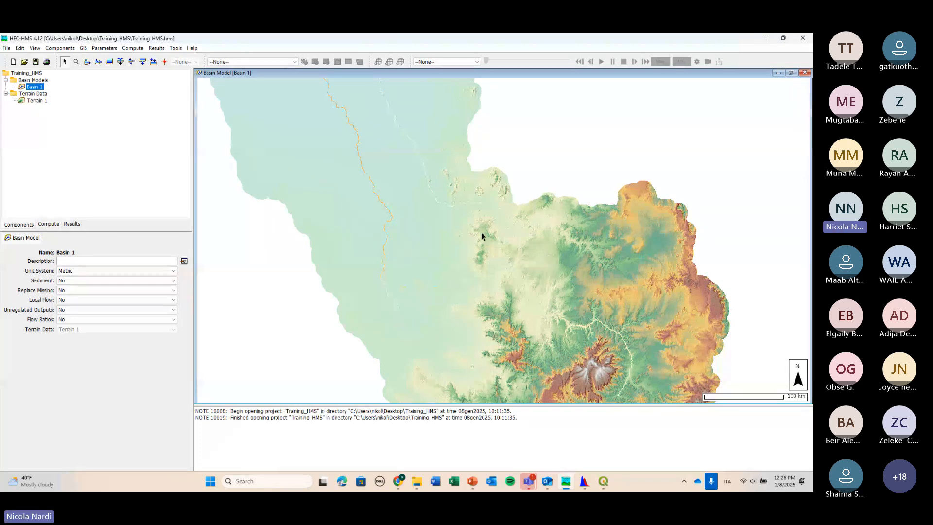
Inspect the upstream end of the eastern tributary up close, and return to a wider view of the basin.
scroll(480, 203, up, 1)
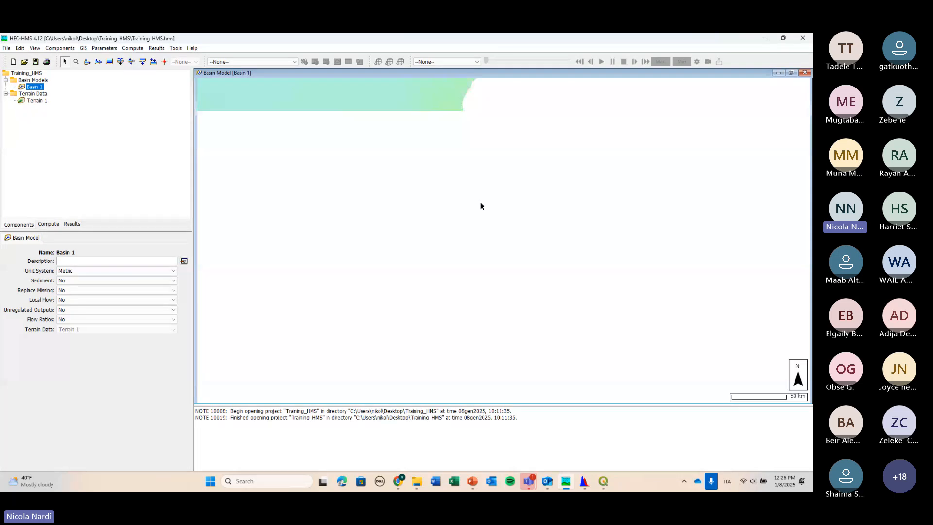
scroll(480, 202, up, 2)
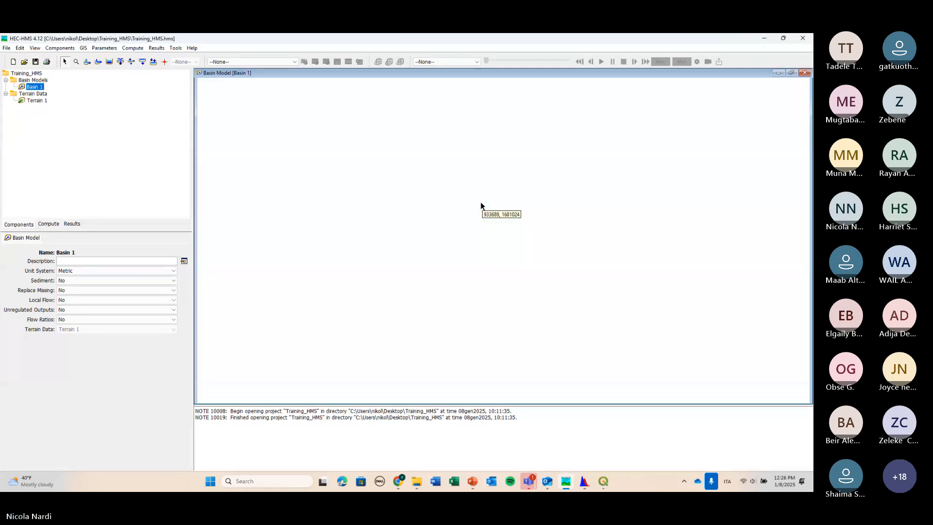
scroll(481, 203, up, 2)
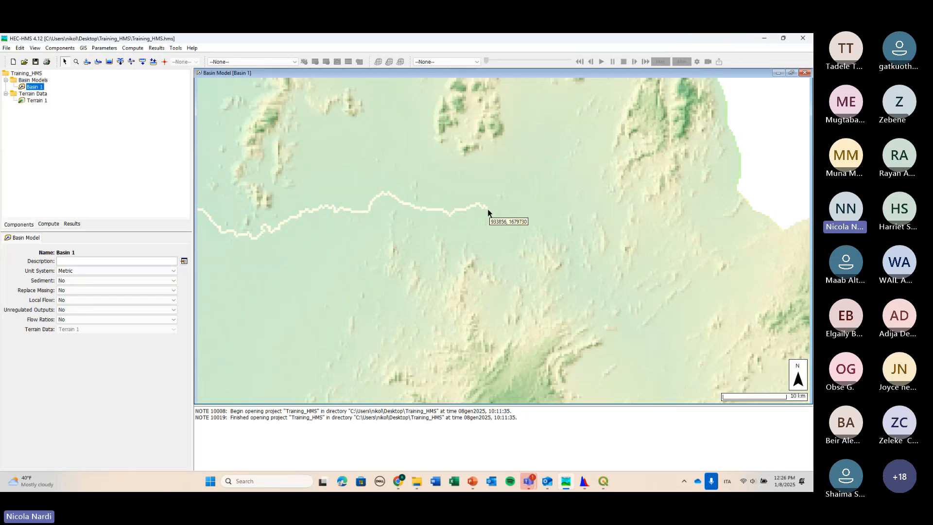
scroll(488, 211, up, 1)
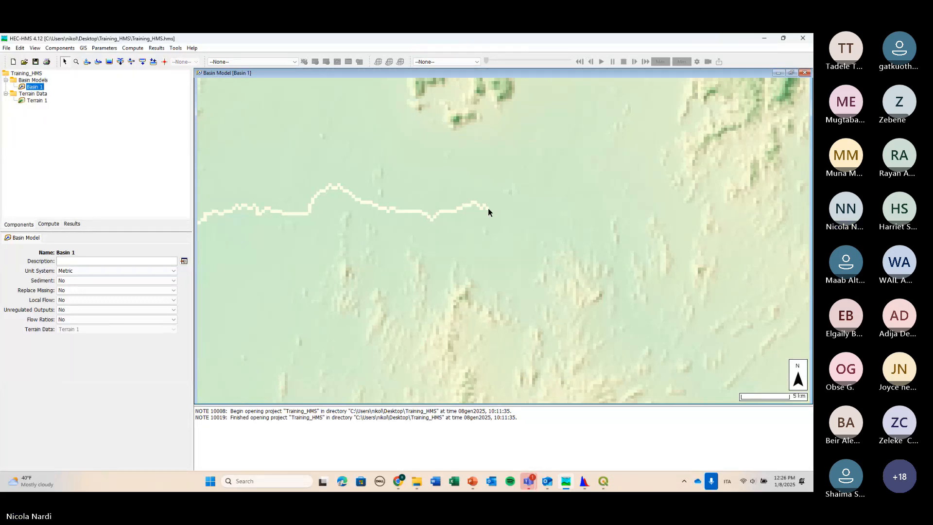
scroll(488, 208, down, 2)
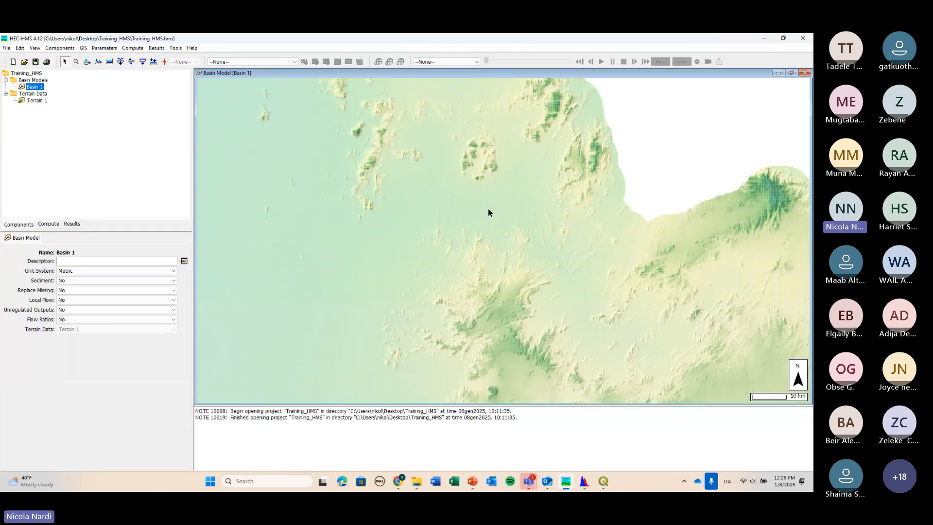
scroll(488, 208, down, 2)
scroll(502, 219, down, 2)
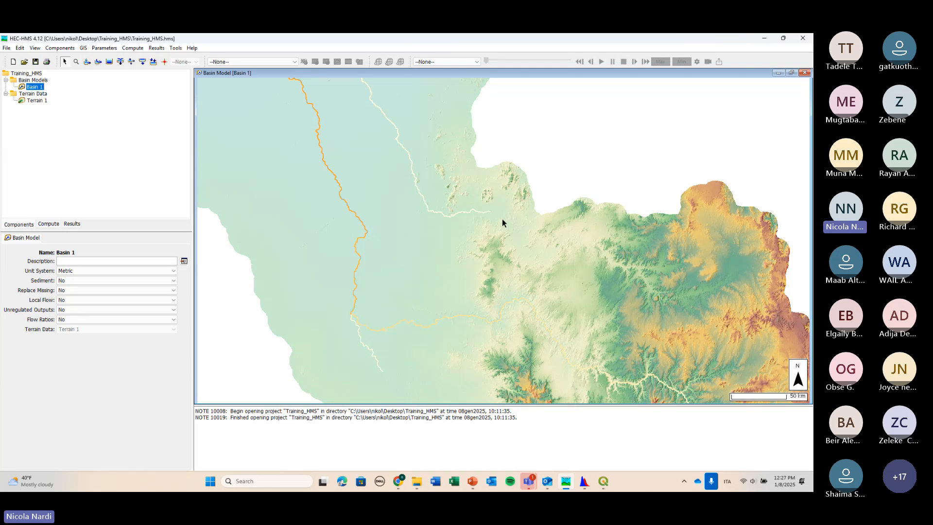
scroll(503, 223, down, 1)
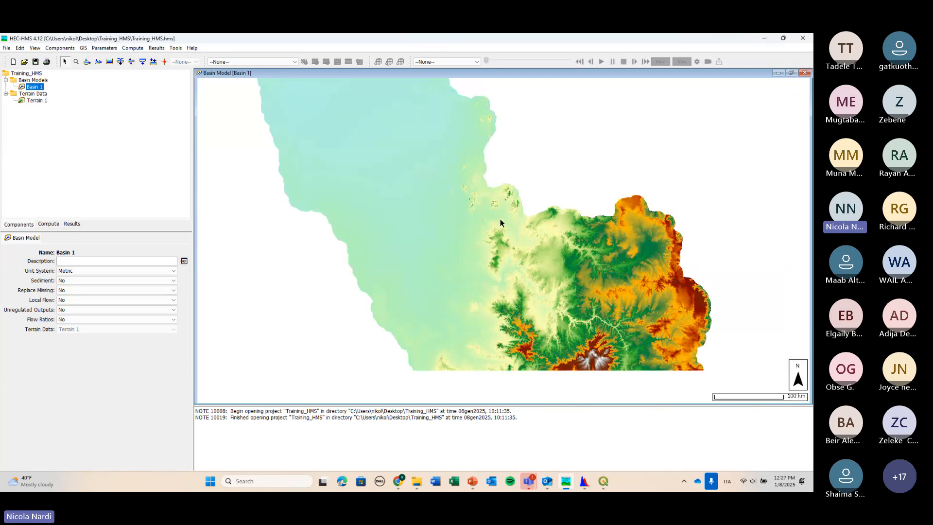
Start Identify Streams again for Basin 1.
click(83, 48)
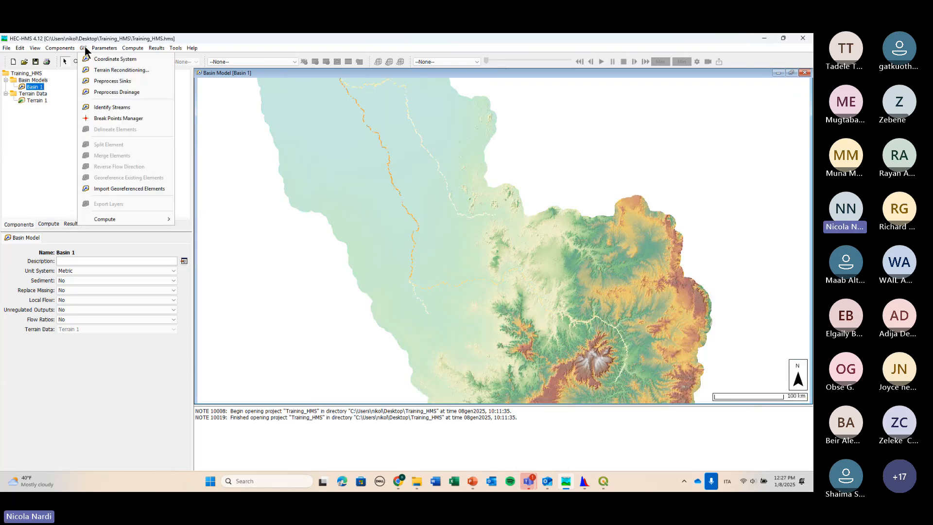
click(137, 107)
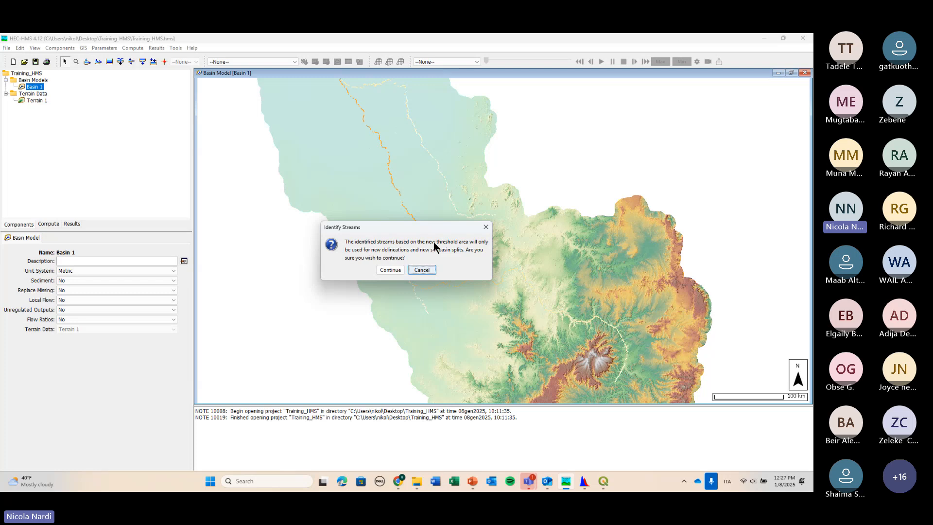
Switch to the Teams meeting, check the meeting chat, admit the participant waiting in the lobby, and return to HEC-HMS.
mouse_move(529, 481)
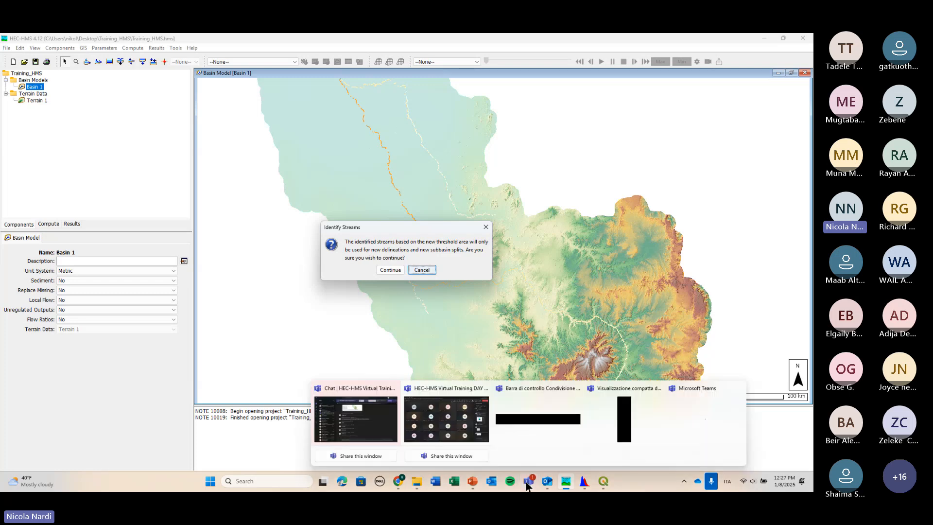
click(475, 429)
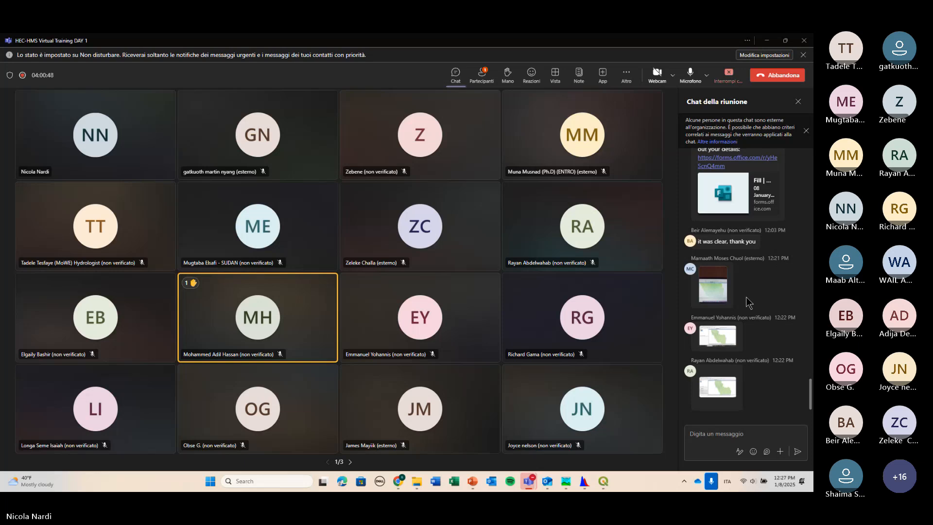
click(766, 40)
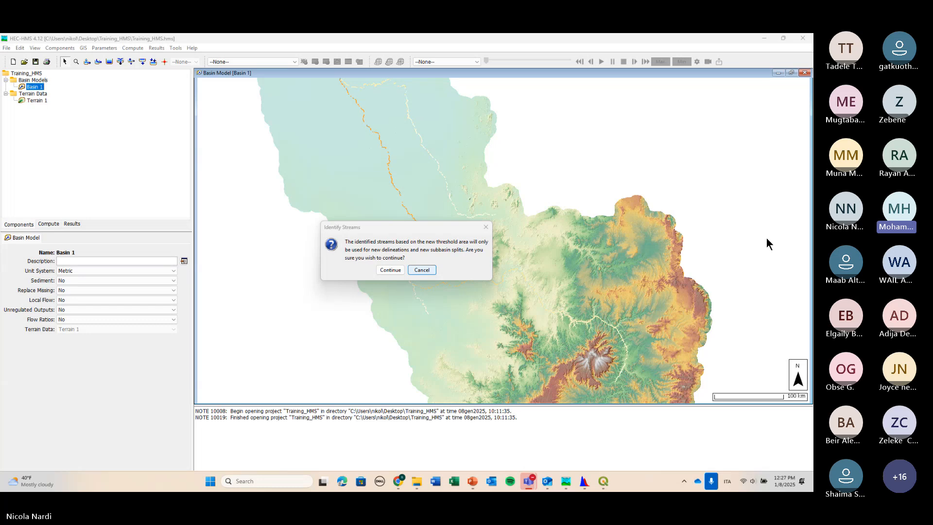
mouse_move(535, 470)
click(512, 425)
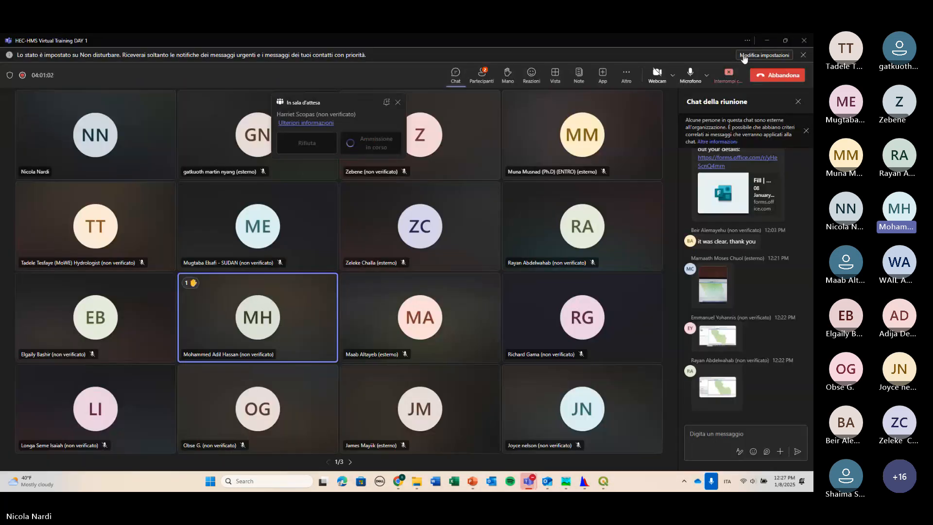
click(766, 41)
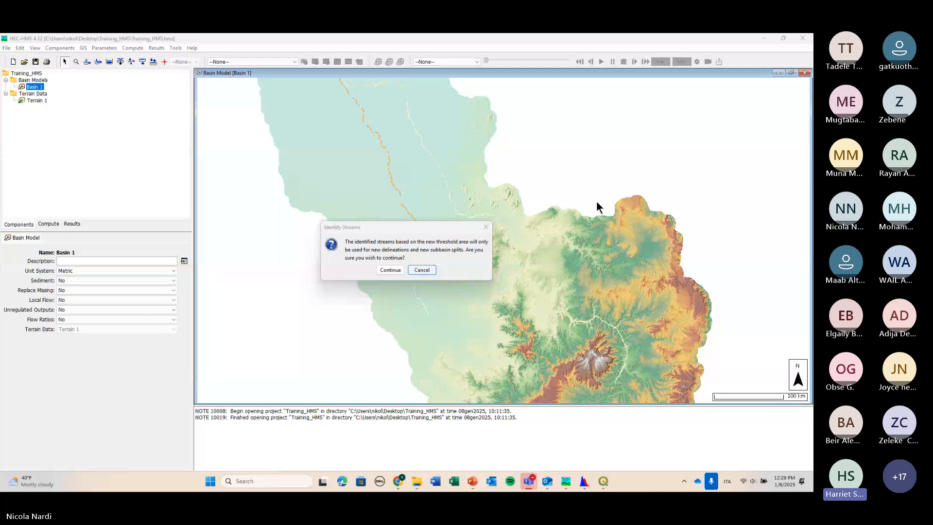
Switch to the Teams meeting, mute the own microphone and the unmuted participant in the top row, dismiss the notifications, and return to HEC-HMS.
key(alt+Tab)
click(255, 169)
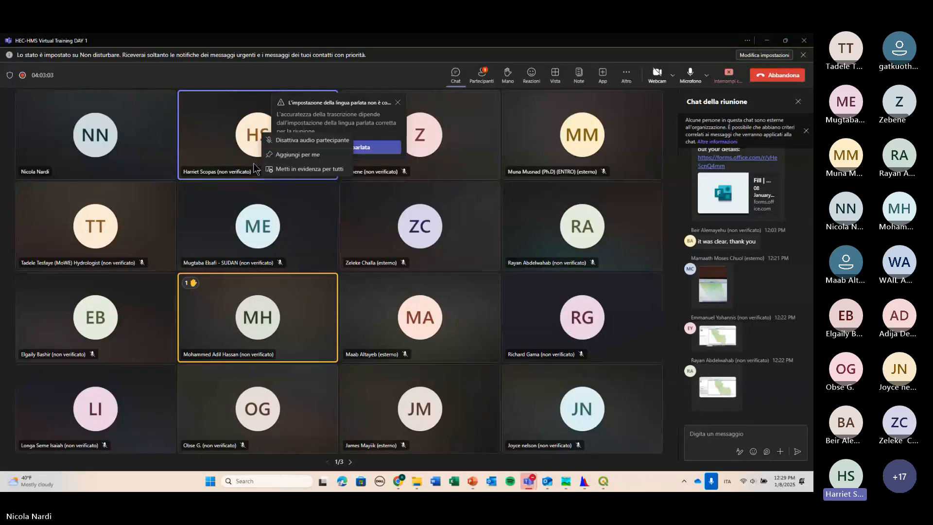
key(ctrl+shift+m)
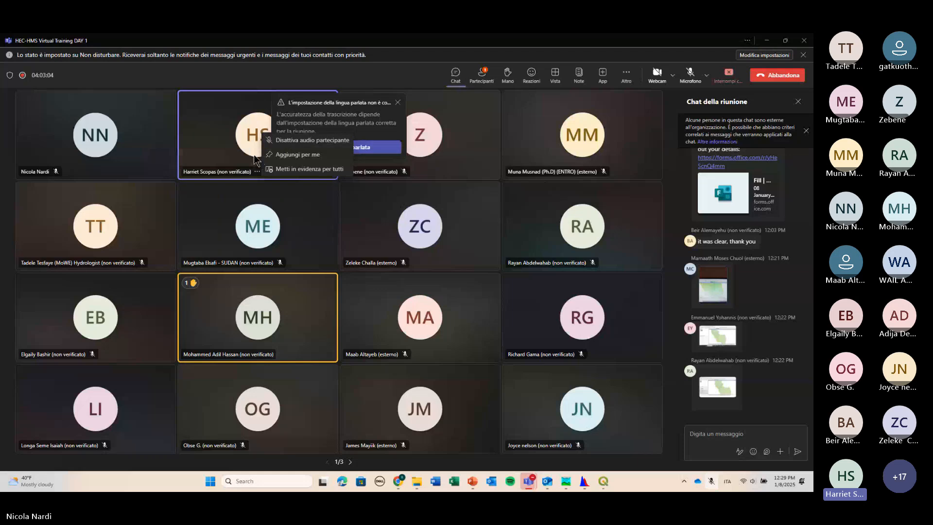
click(299, 141)
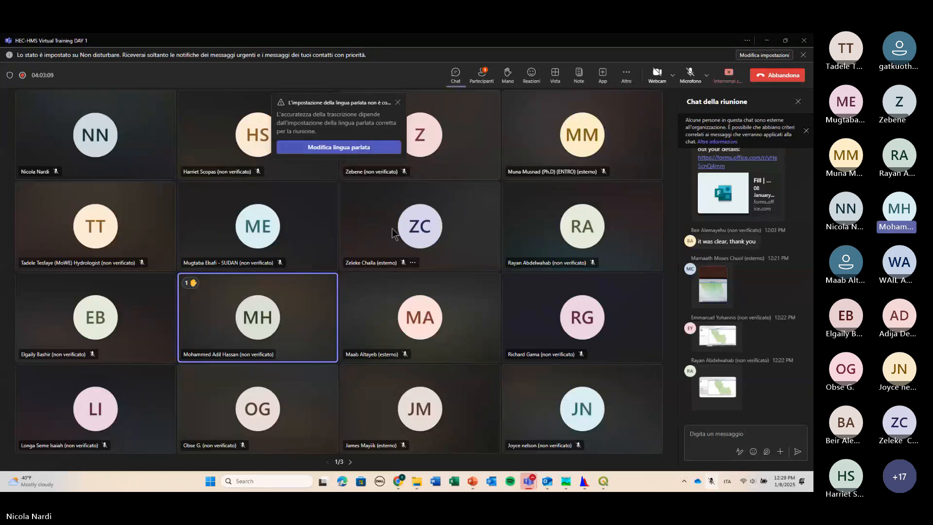
click(397, 102)
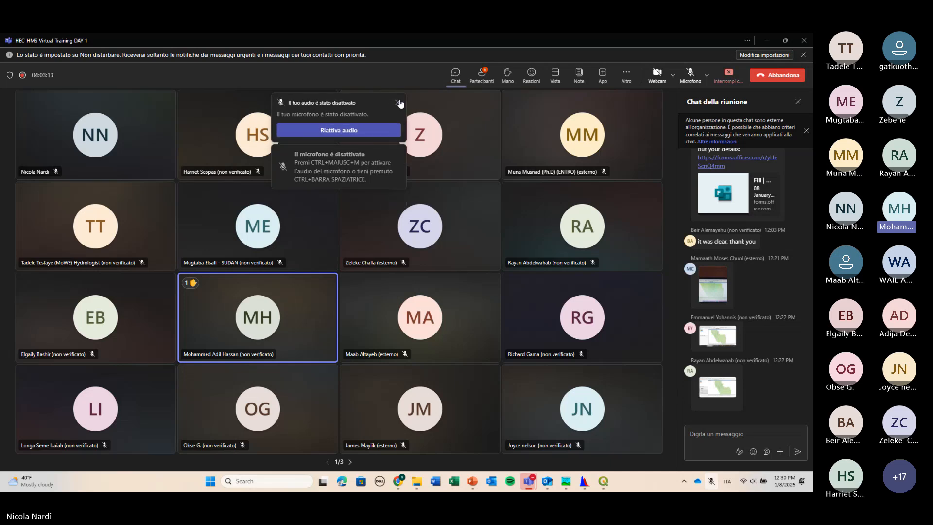
click(399, 103)
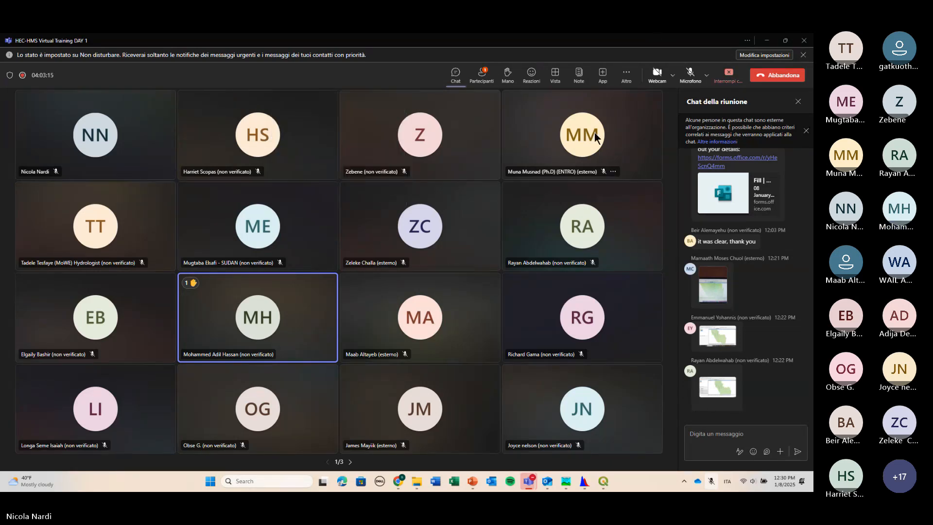
click(767, 40)
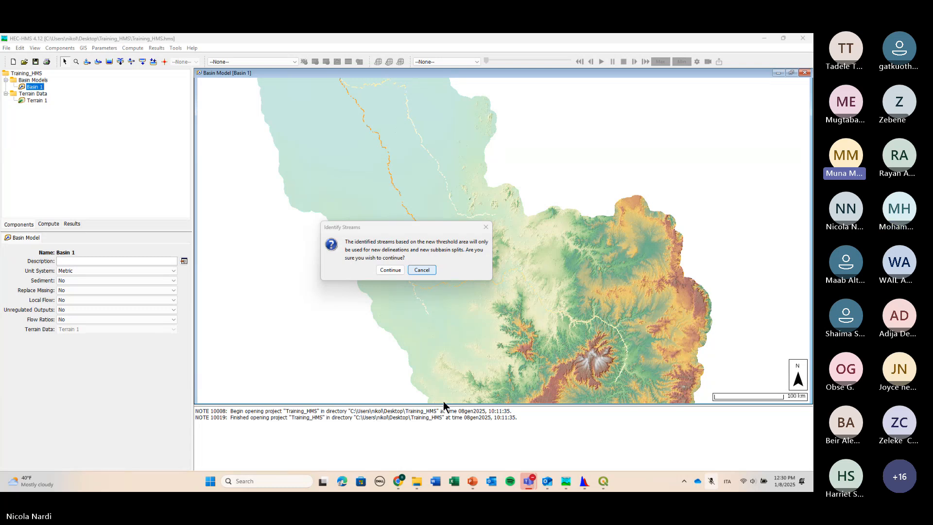
Continue Identify Streams for Basin 1 and run it with a stream definition area of 100000 km².
click(733, 232)
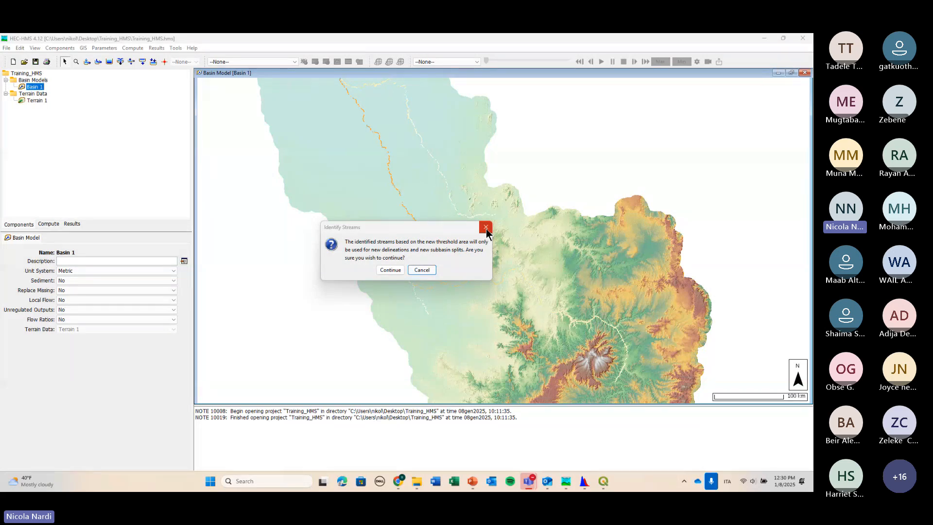
drag(456, 227, 639, 160)
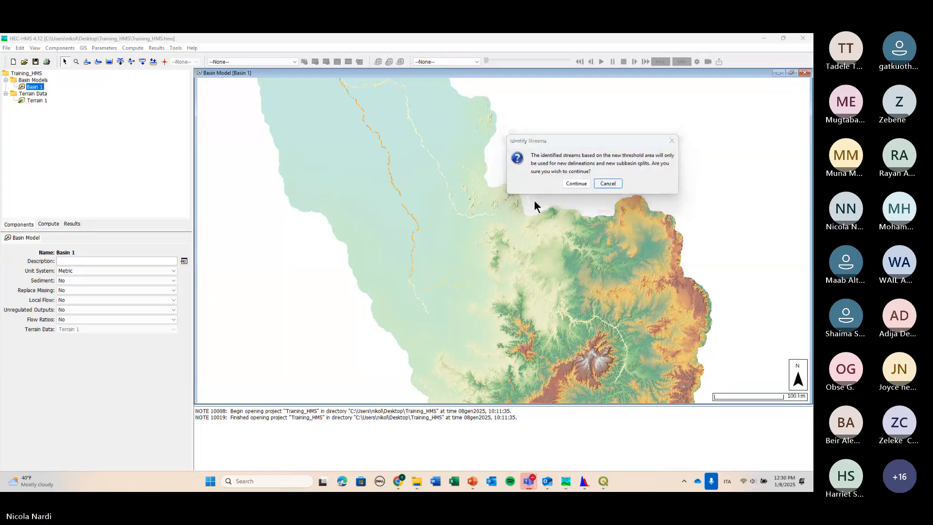
drag(578, 163, 514, 215)
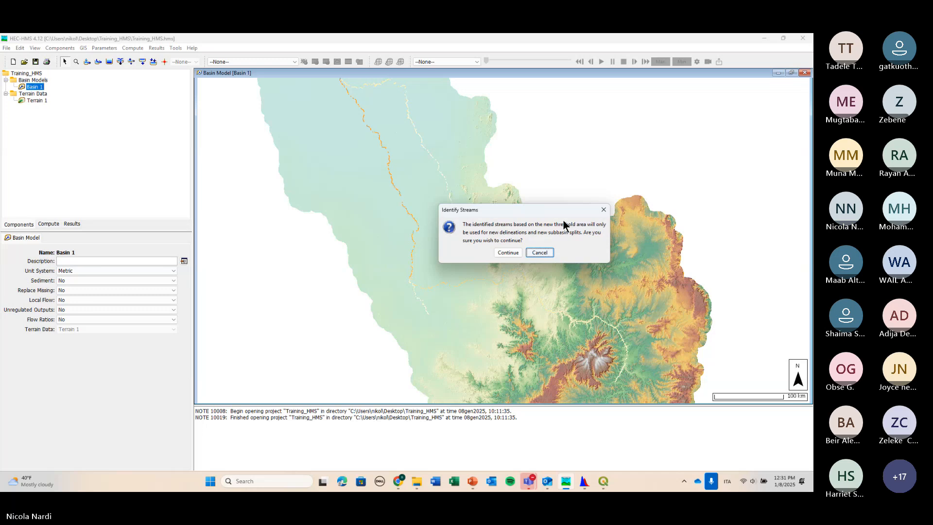
click(508, 252)
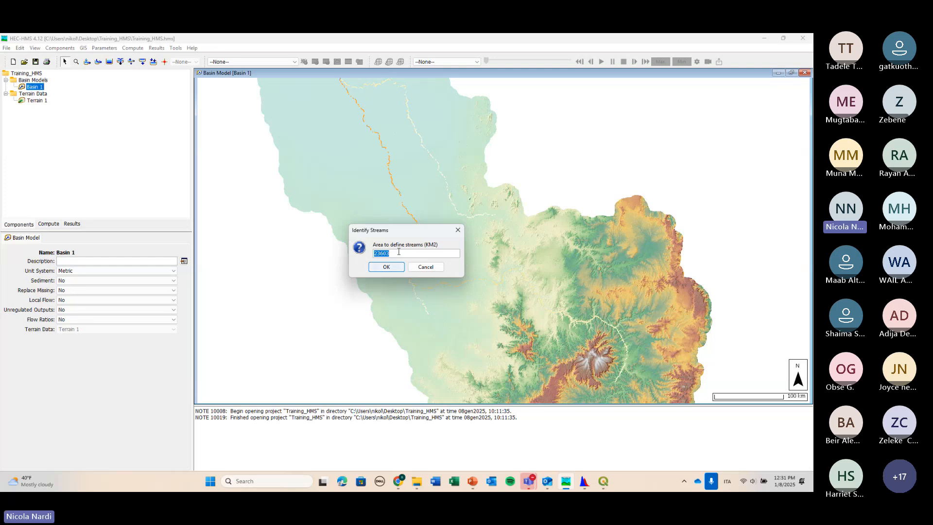
text(100000)
click(386, 267)
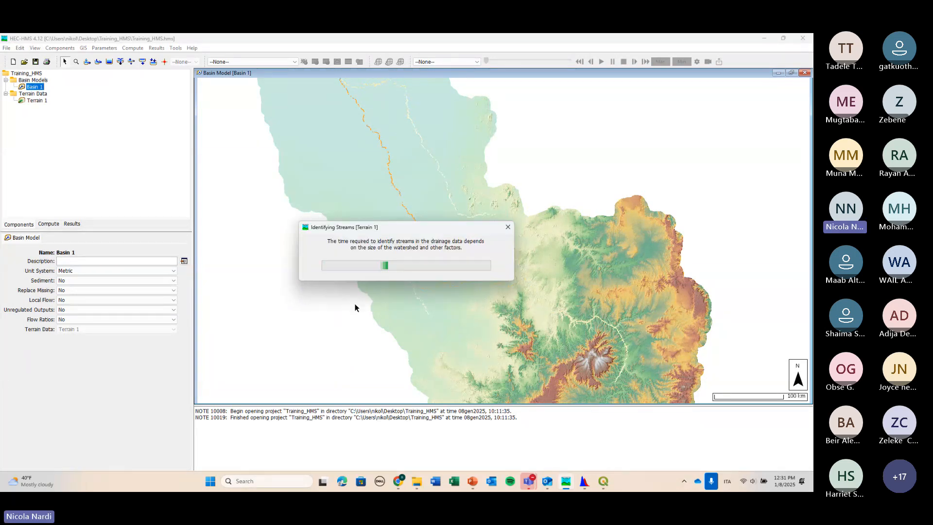
Examine how far the identified main stream extends upstream, from the northern outlet across the plain to the eastern highlands.
drag(364, 158, 391, 234)
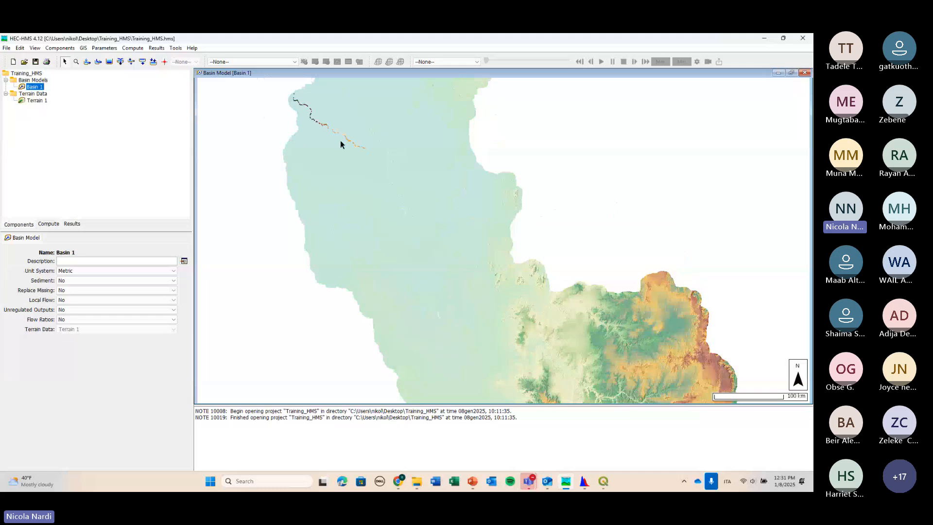
scroll(440, 337, up, 2)
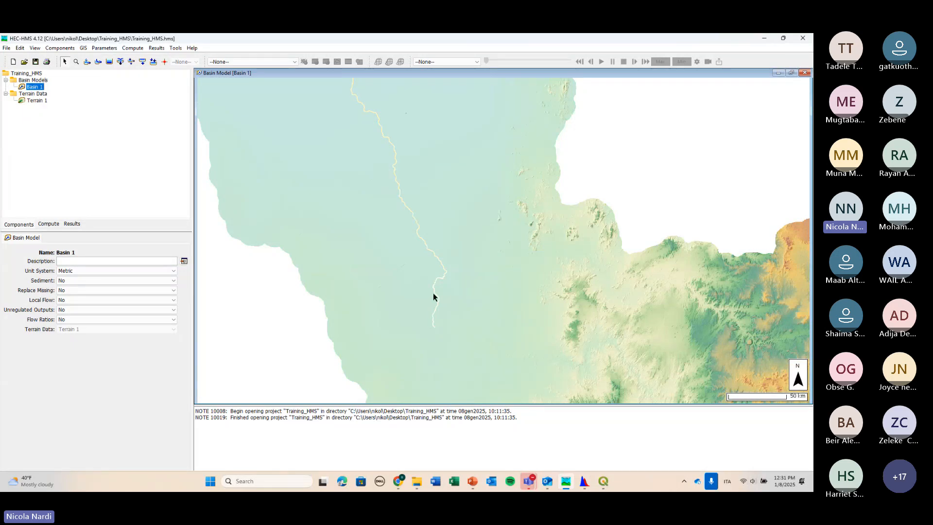
drag(438, 274, 450, 305)
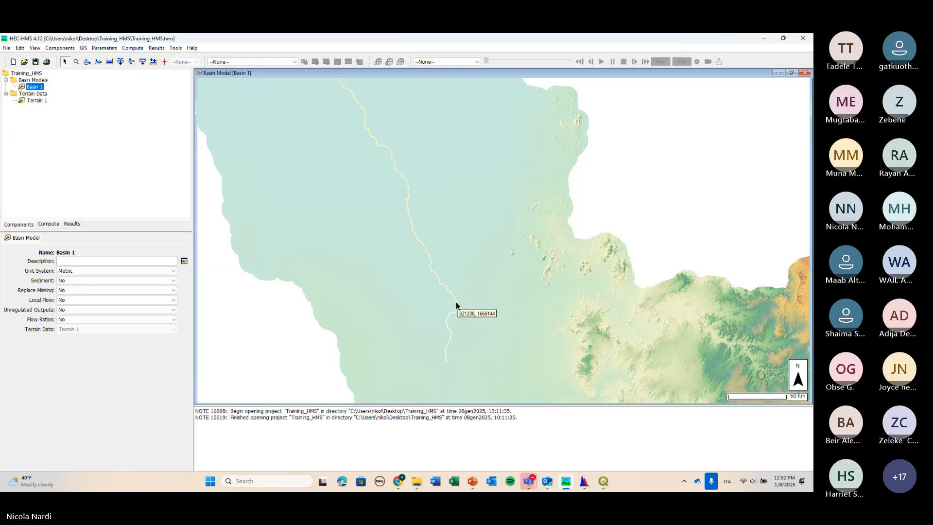
drag(405, 171, 419, 204)
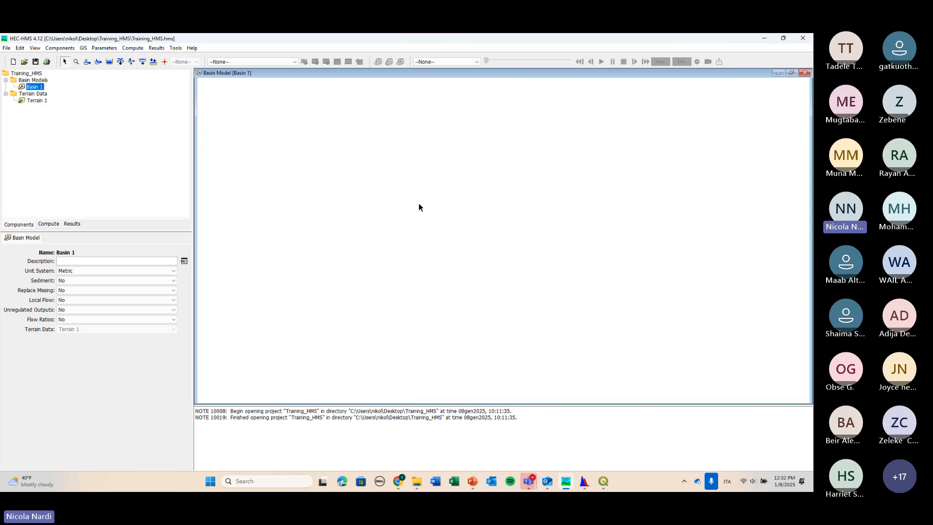
drag(472, 316, 422, 218)
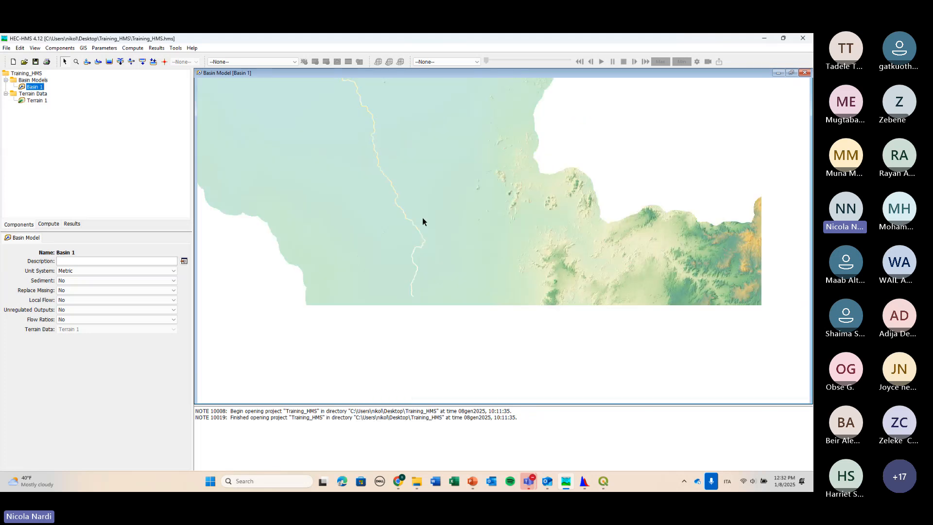
drag(494, 332, 460, 241)
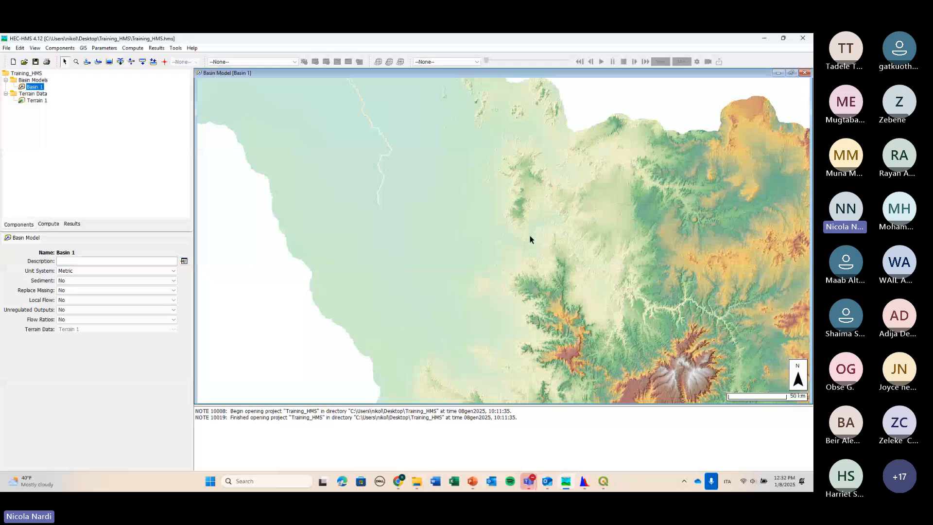
drag(546, 235, 523, 256)
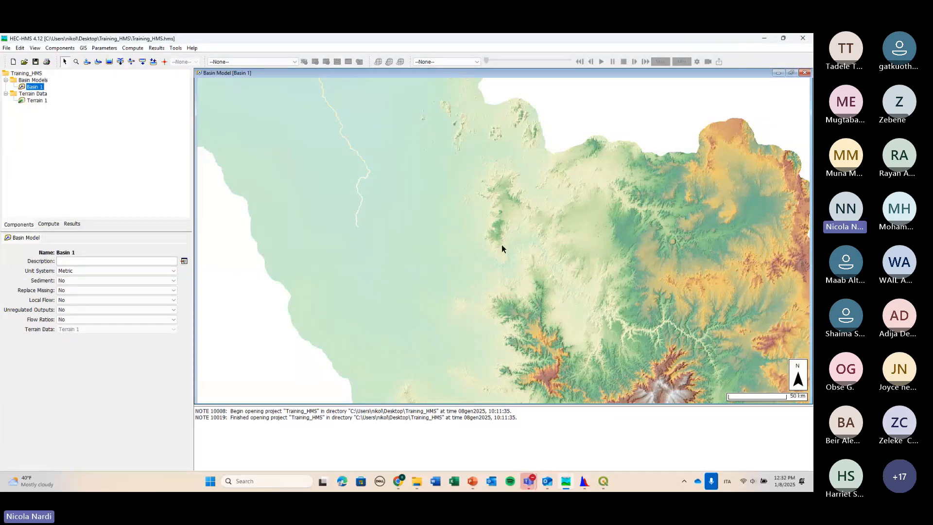
drag(503, 245, 447, 310)
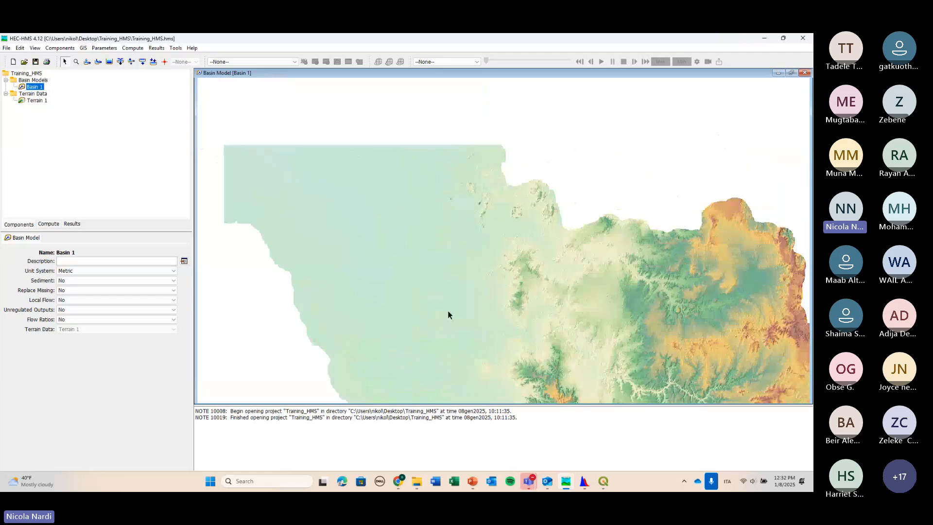
scroll(447, 314, up, 2)
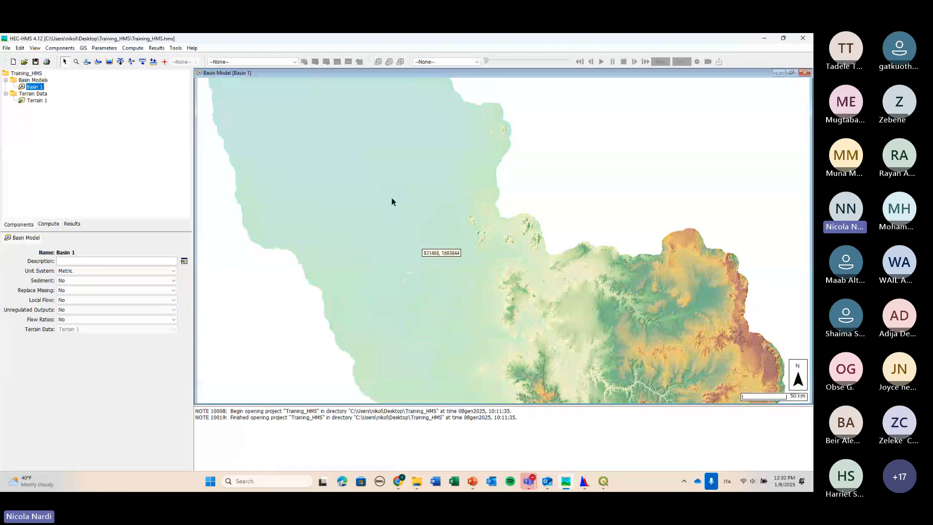
Identify the streams of Basin 1 again using a stream definition area of 10000 km².
click(83, 48)
click(105, 97)
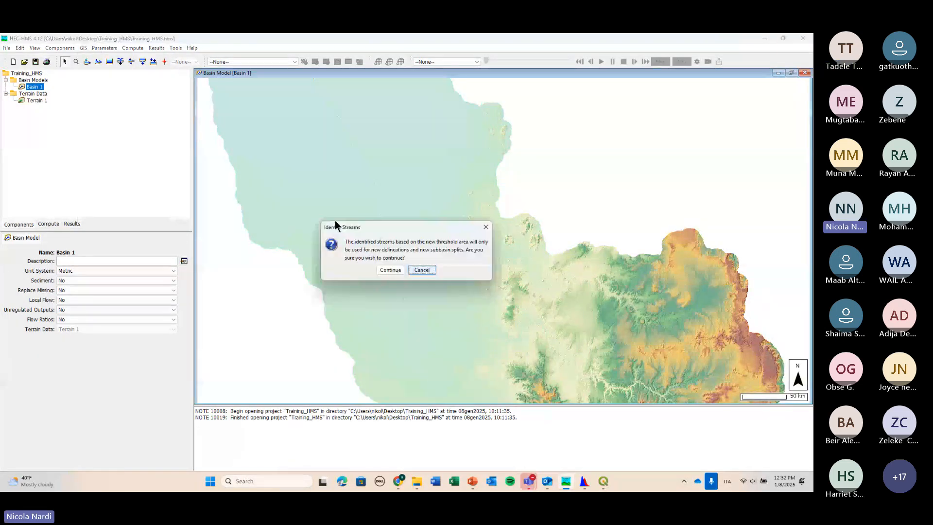
click(376, 266)
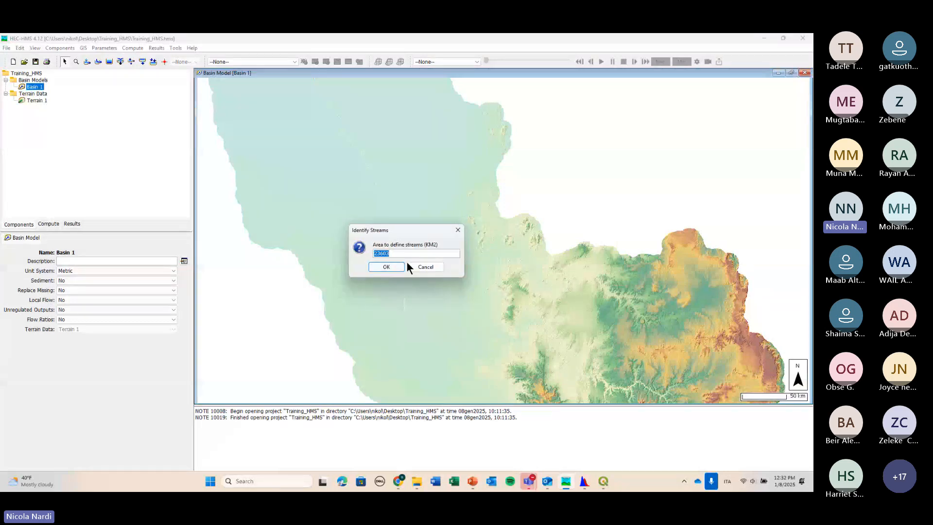
text(10000)
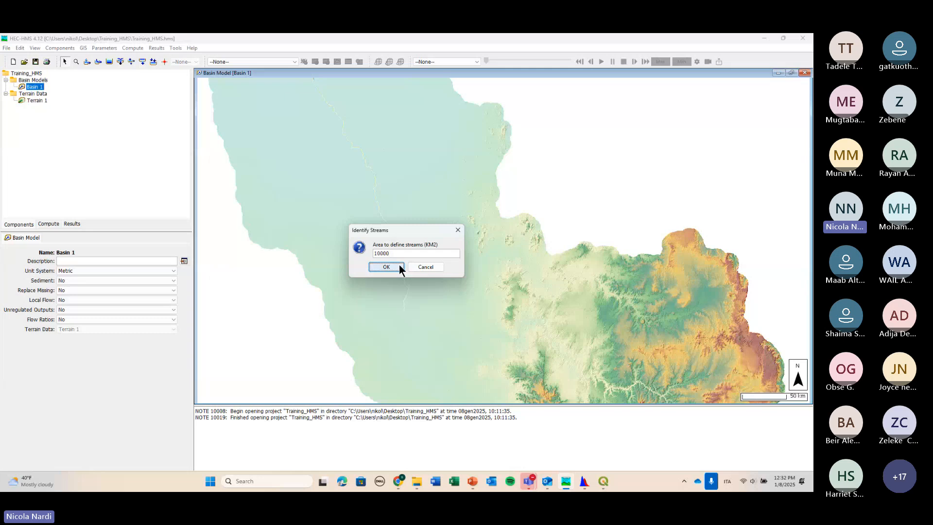
click(399, 265)
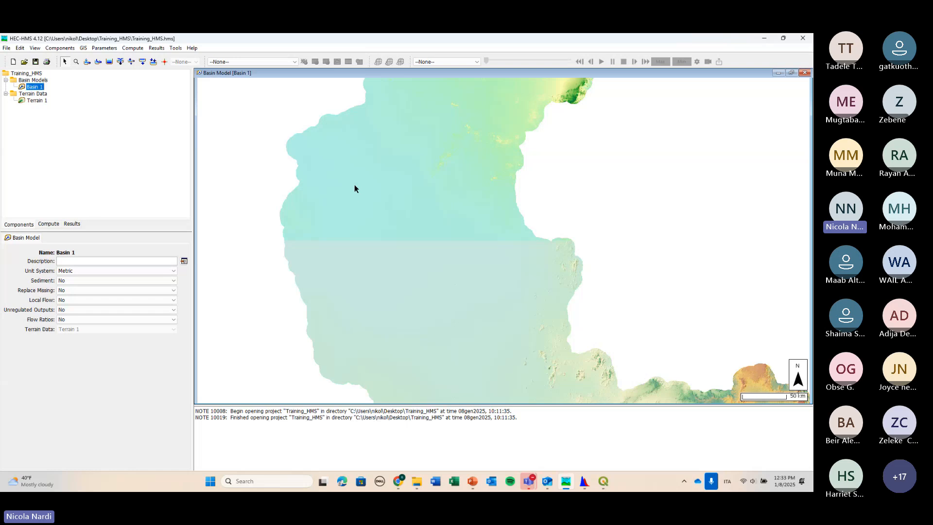
Examine the main river and its tributaries near the northwestern outlet of the basin.
scroll(355, 185, up, 2)
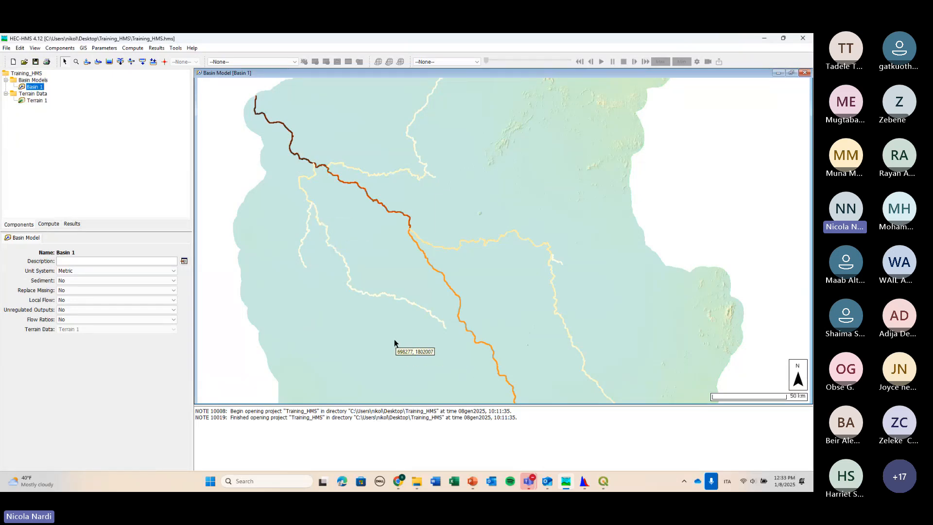
drag(403, 349, 387, 336)
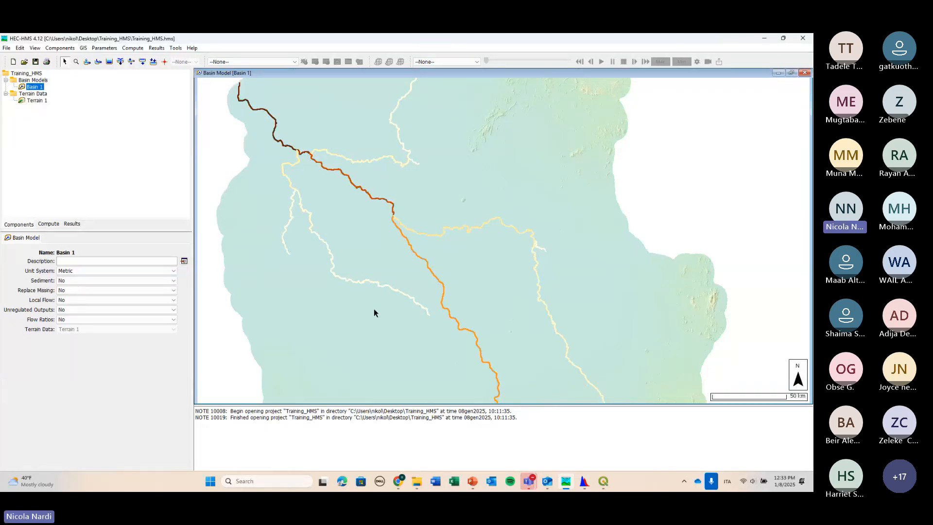
scroll(374, 308, up, 1)
drag(339, 276, 372, 314)
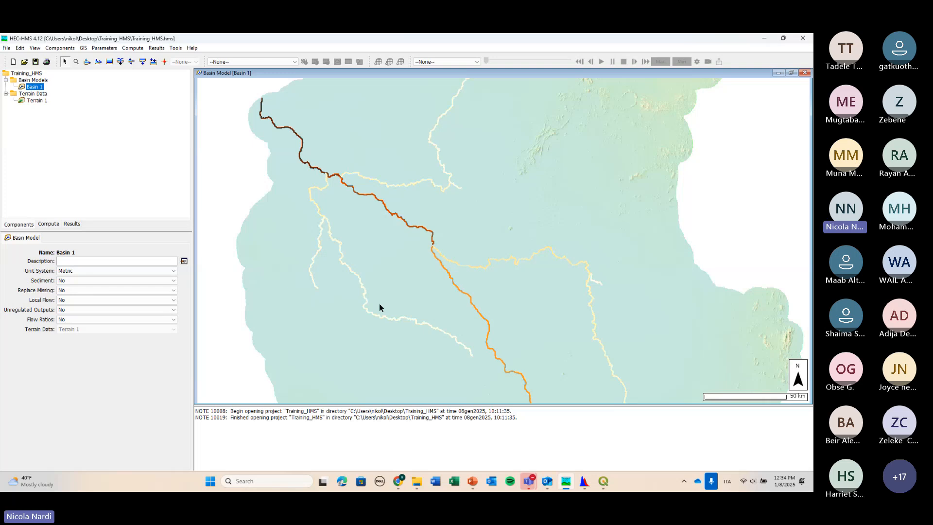
scroll(379, 303, down, 1)
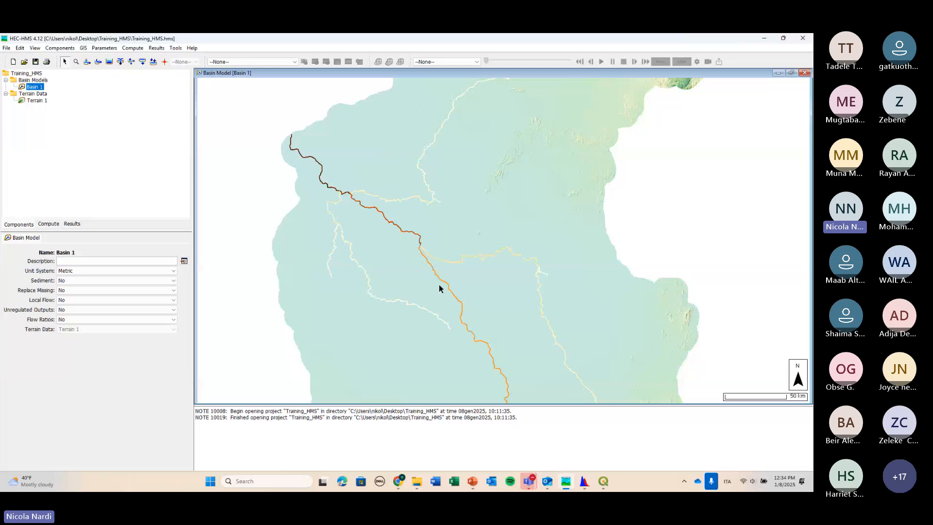
Follow the stream network southeast into the mountains and examine its upstream end in the southern part of the basin.
drag(574, 365, 441, 169)
drag(584, 328, 388, 199)
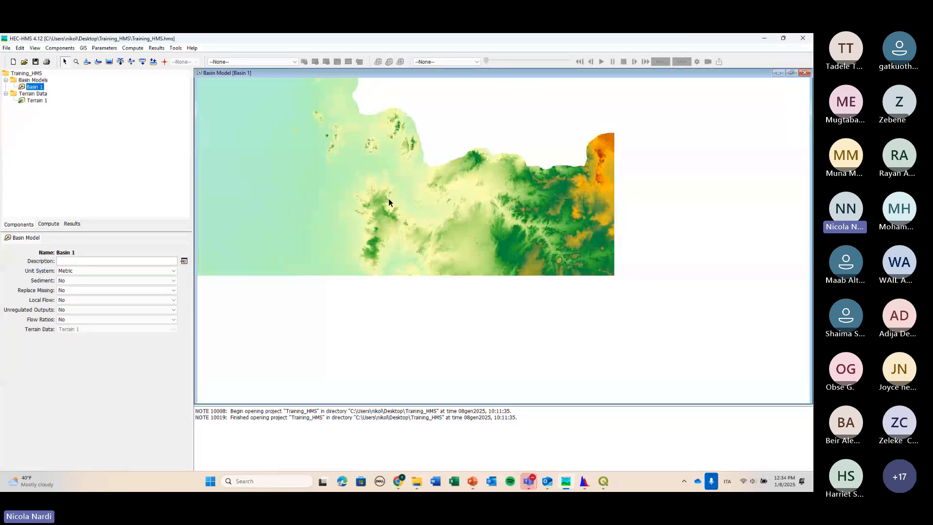
drag(570, 325, 464, 240)
drag(457, 298, 441, 272)
drag(428, 330, 437, 312)
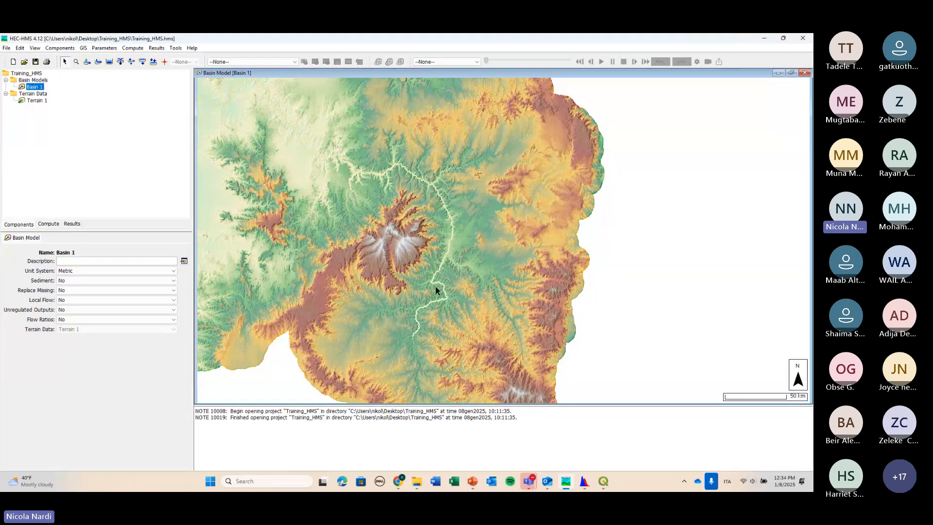
drag(436, 291, 379, 332)
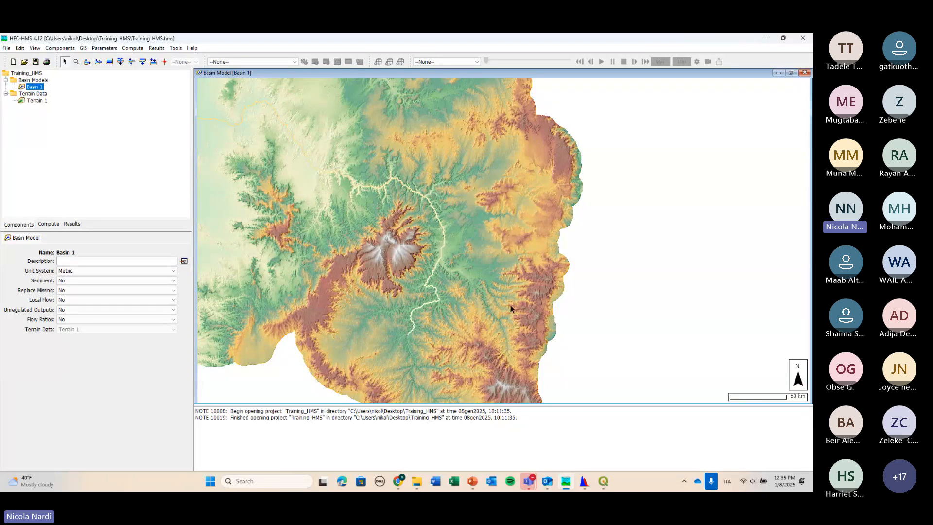
scroll(441, 298, down, 1)
drag(495, 343, 484, 299)
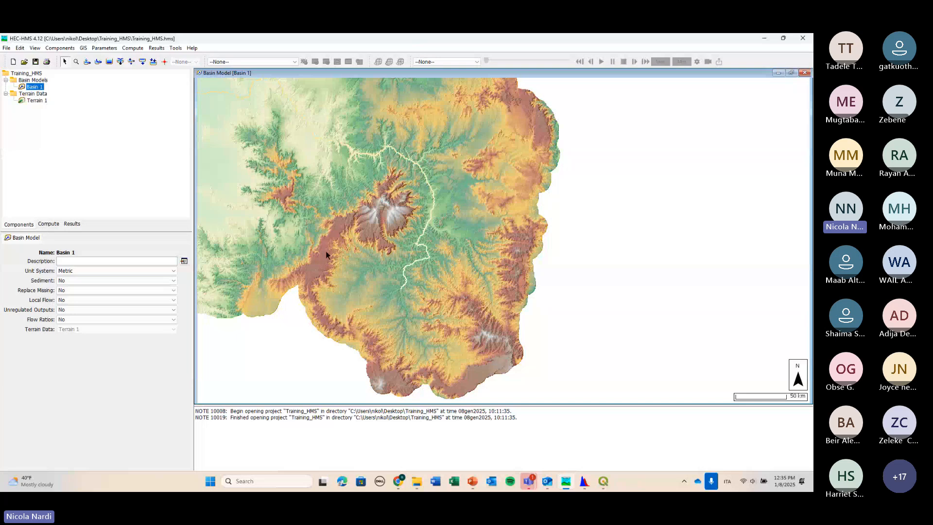
Review the Break Points Manager options for Basin 1 and close the manager without importing anything.
click(84, 48)
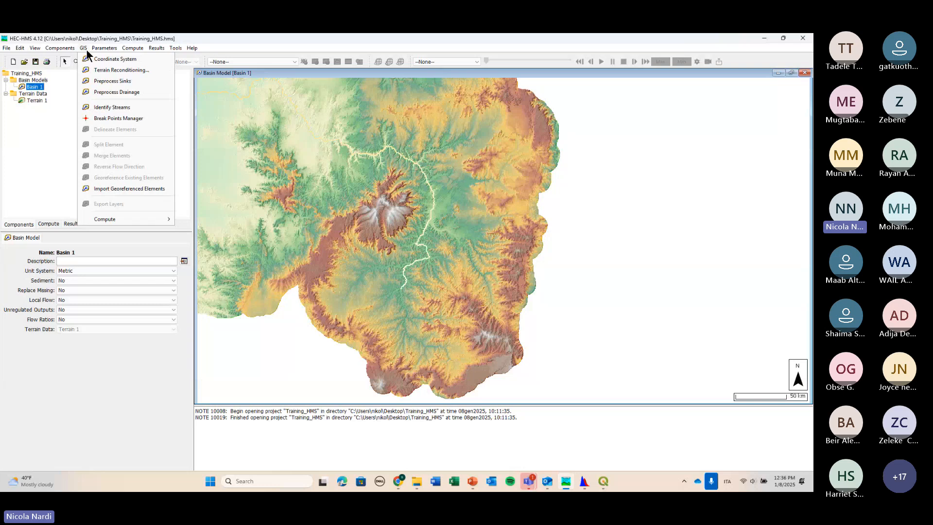
click(136, 120)
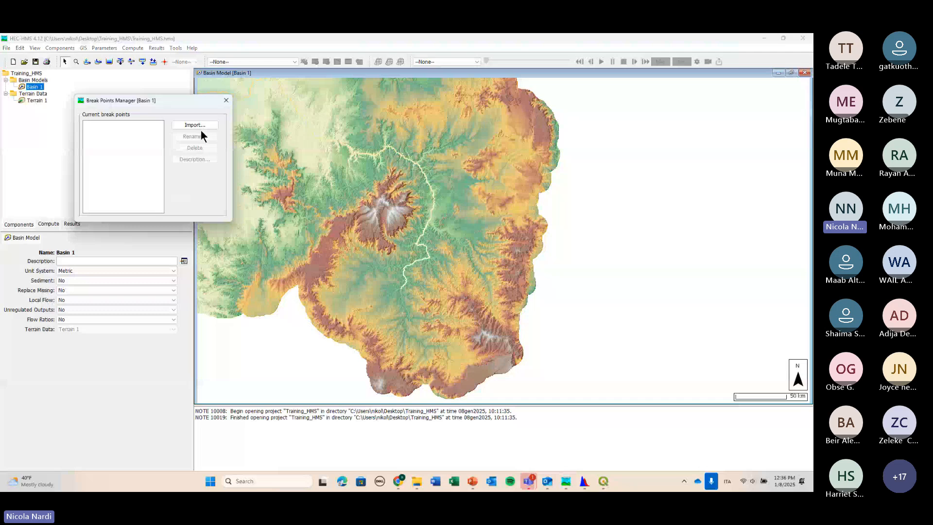
click(226, 100)
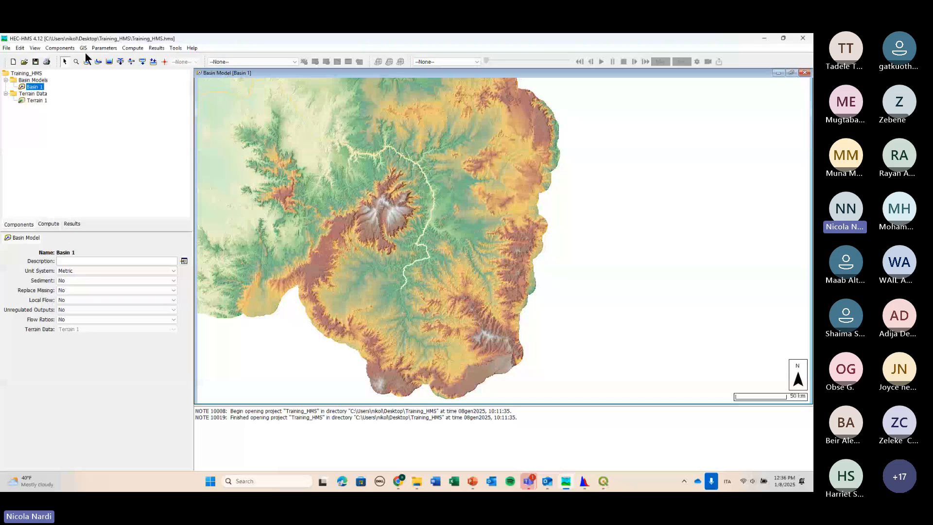
Create a break point with the default name on the stream near its southern upstream end.
click(164, 62)
scroll(406, 280, up, 1)
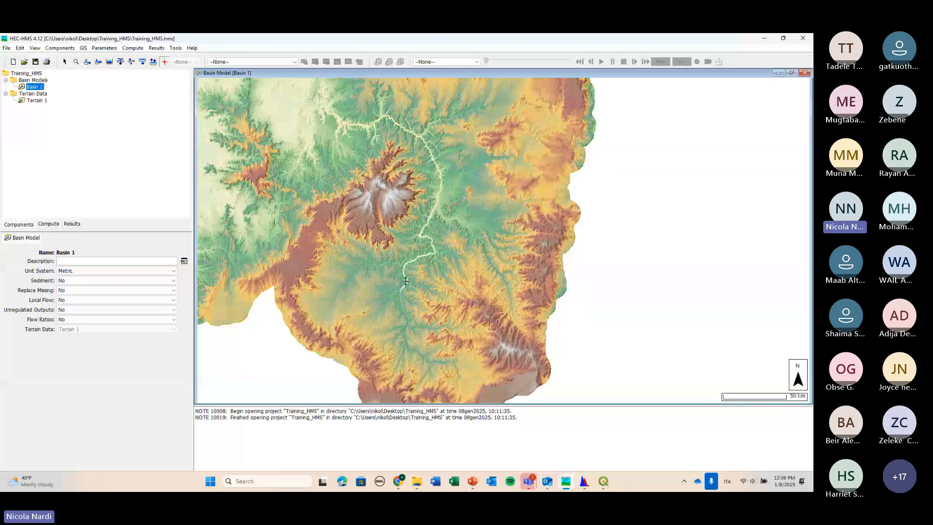
scroll(406, 281, up, 1)
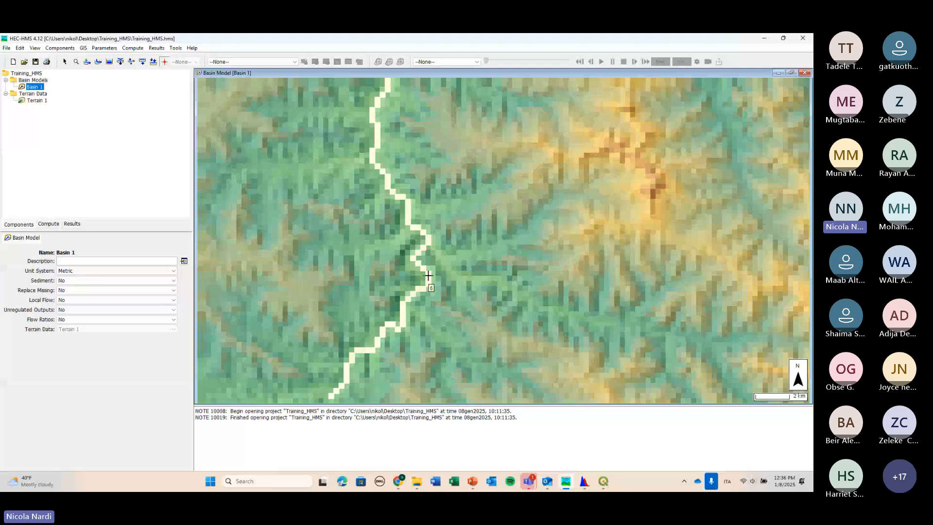
click(428, 276)
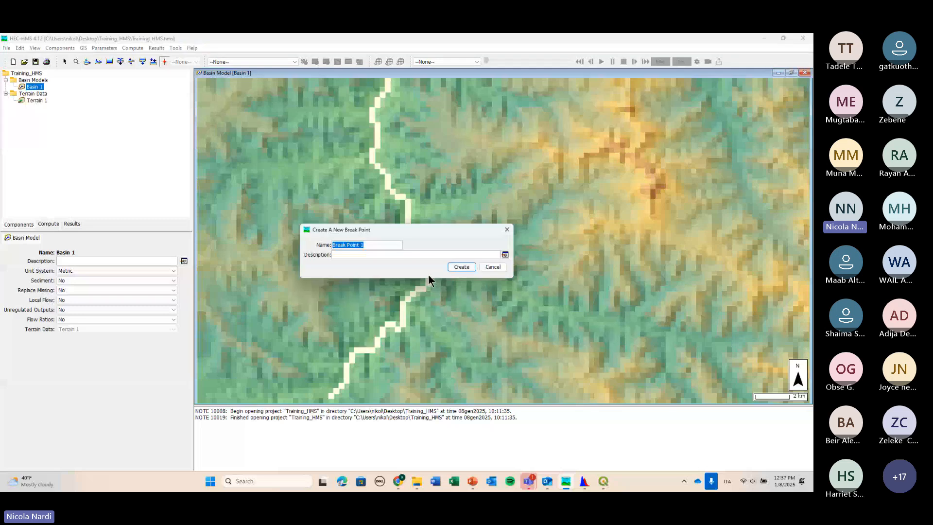
click(461, 267)
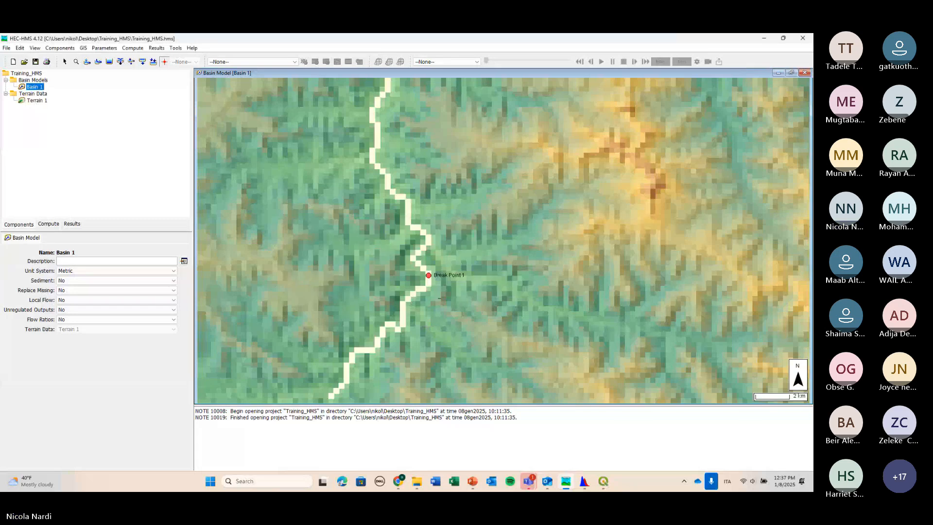
scroll(438, 284, down, 1)
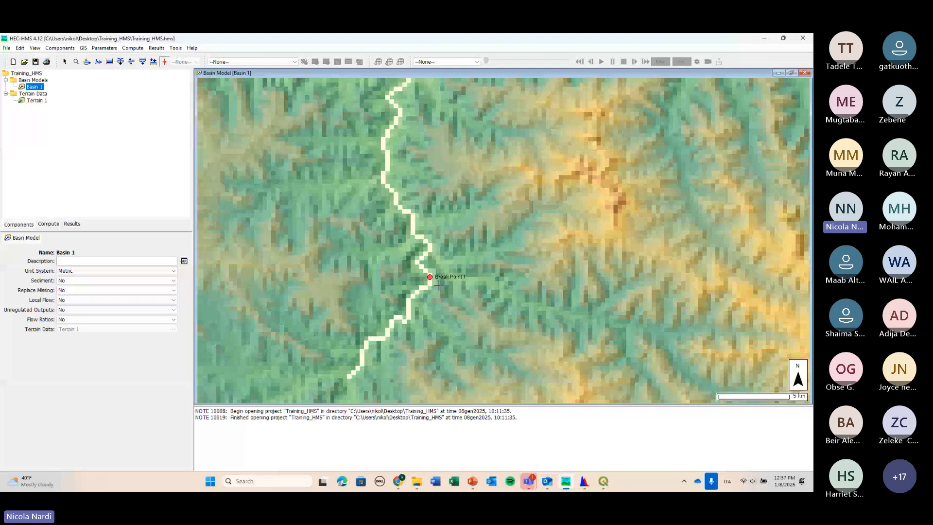
scroll(438, 286, down, 1)
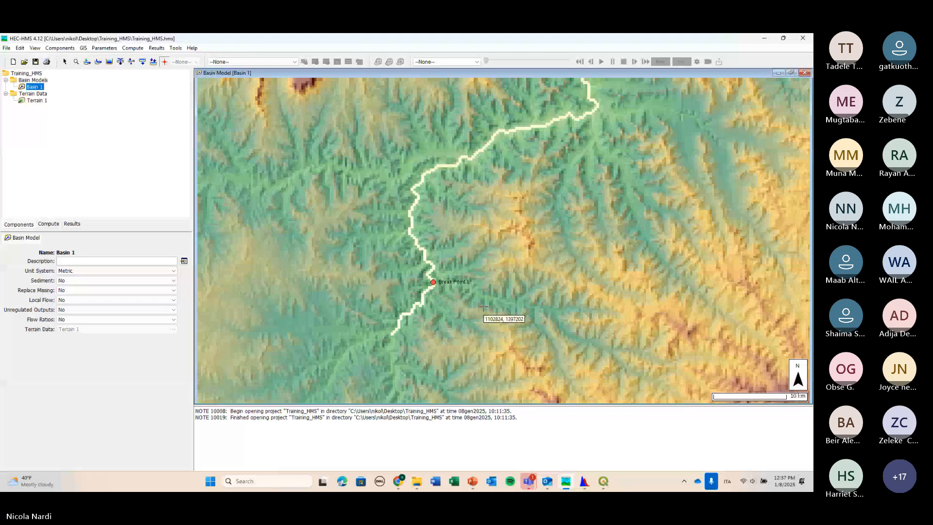
Examine the stream around the new break point and the terrain upstream of it.
scroll(482, 305, down, 1)
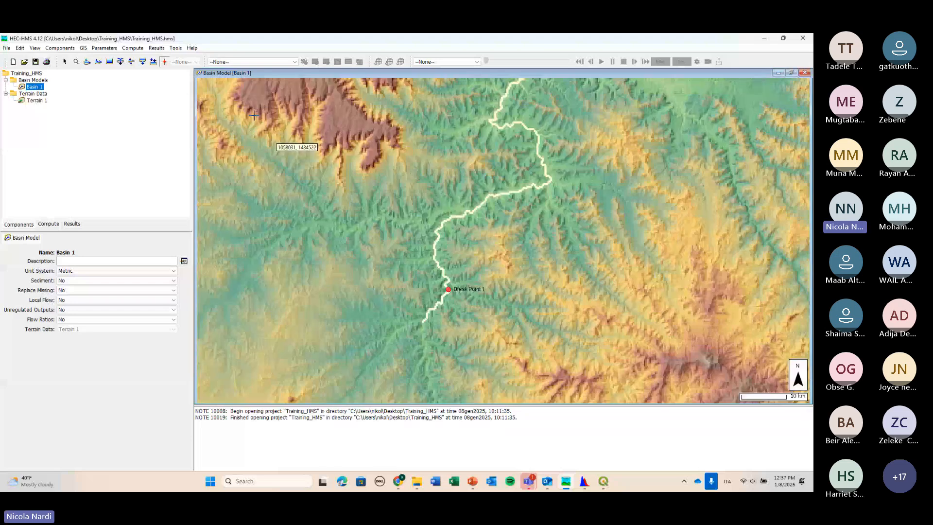
click(65, 62)
drag(385, 333, 365, 261)
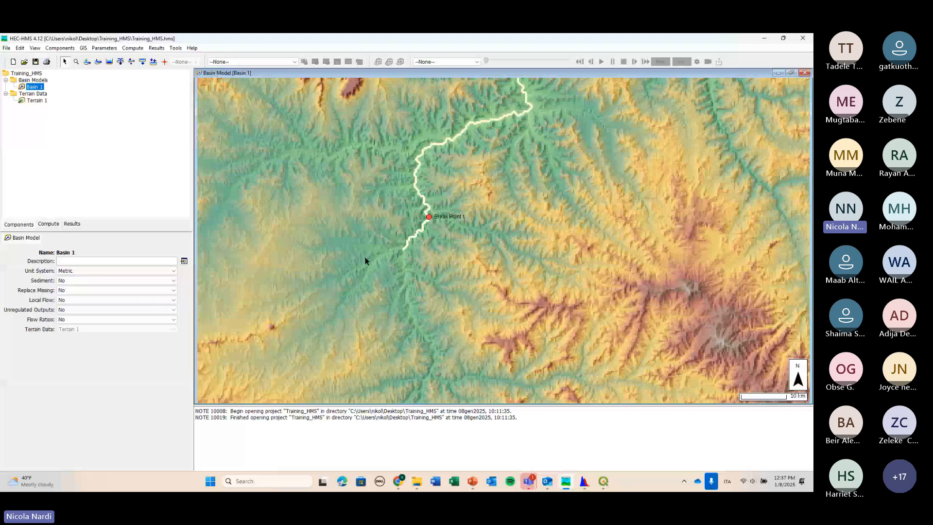
scroll(435, 218, up, 1)
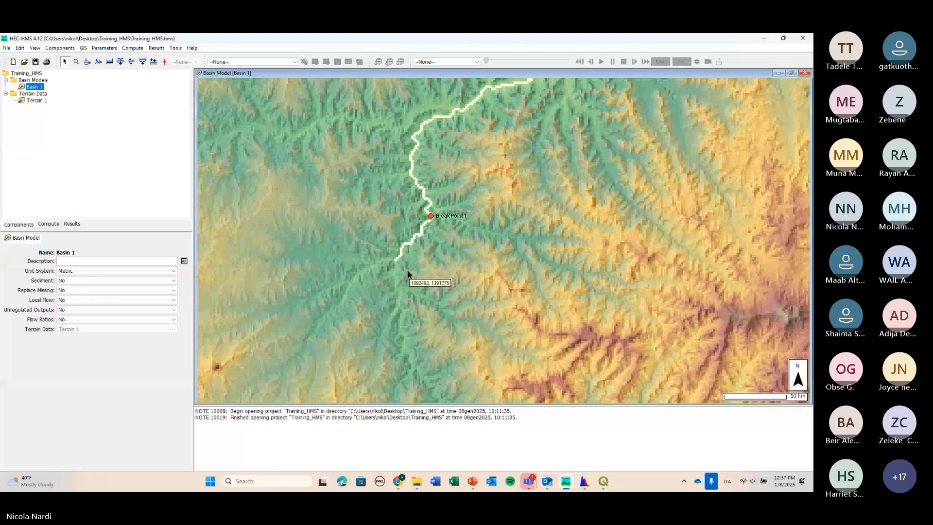
scroll(416, 274, down, 1)
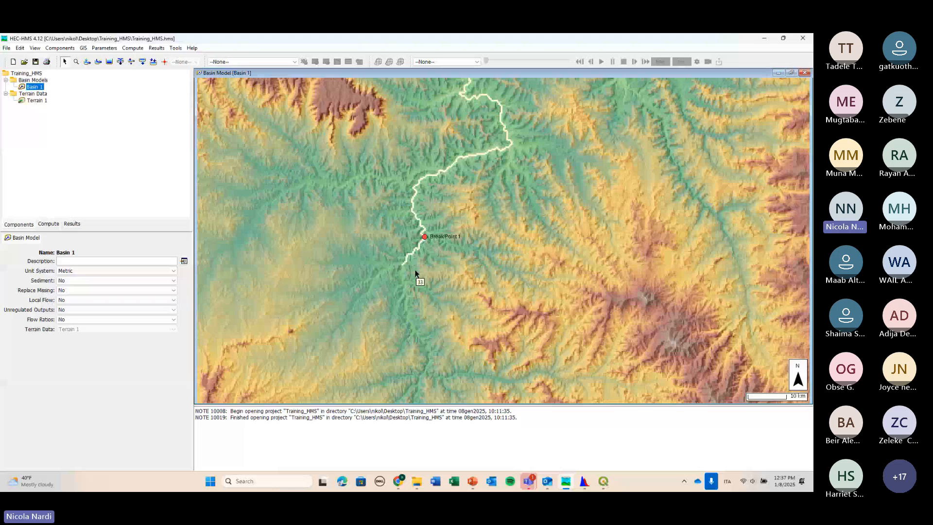
drag(415, 273, 432, 256)
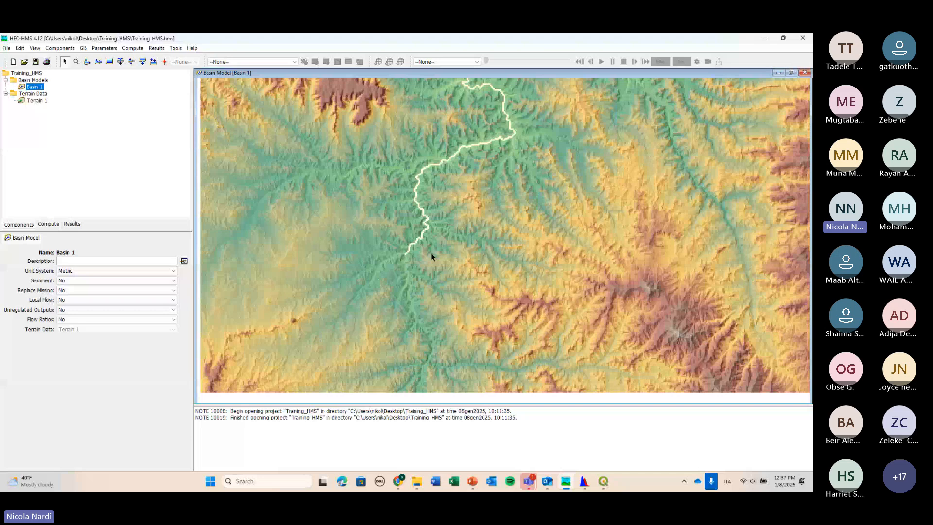
drag(431, 253, 431, 249)
scroll(428, 241, down, 1)
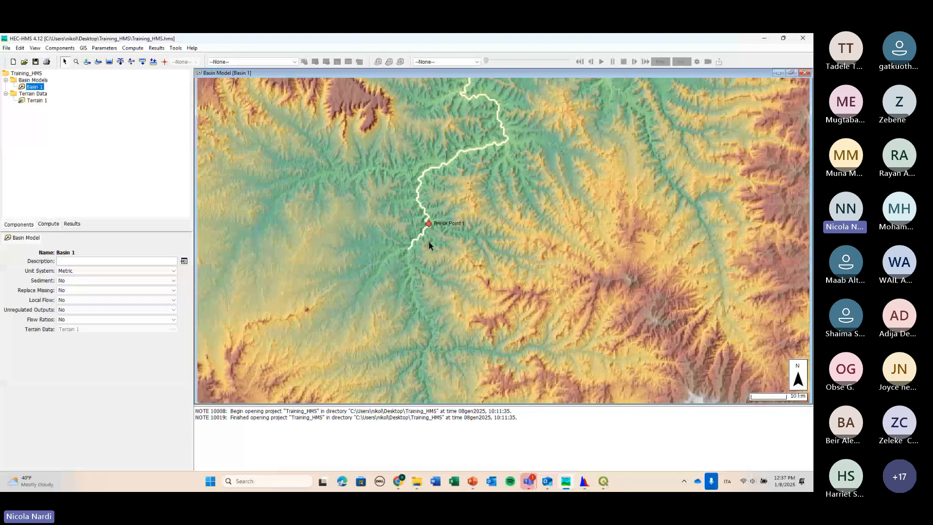
click(83, 48)
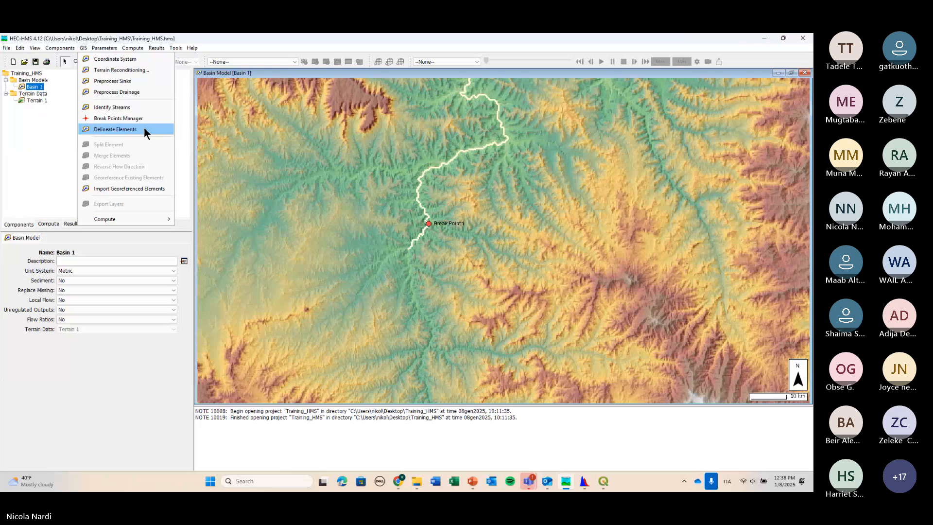
click(765, 39)
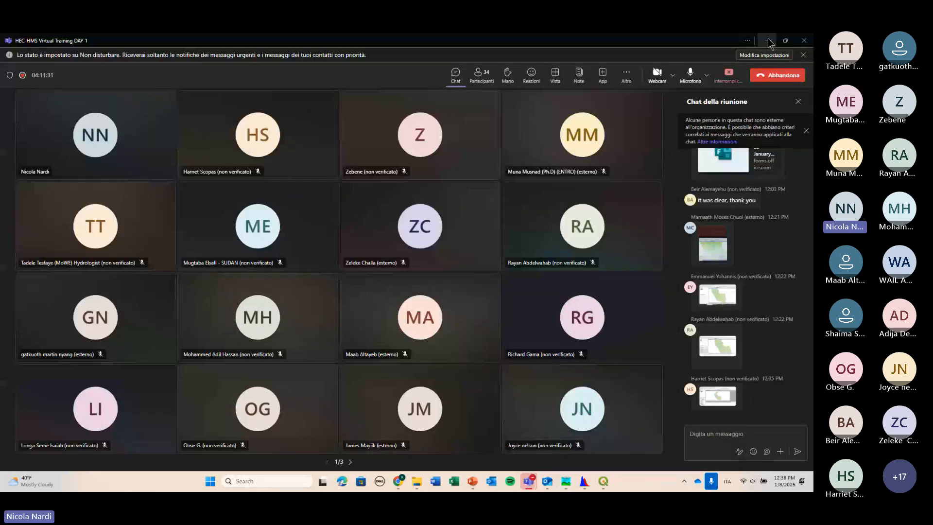
click(768, 41)
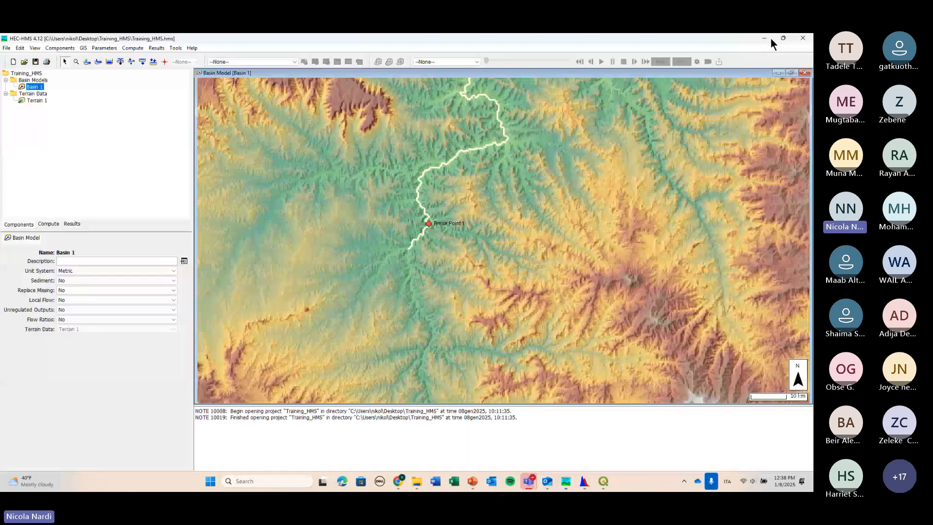
Delineate the Basin 1 elements with subbasin prefix S, reach prefix R, inserted junctions with prefix J, and break points converted.
click(84, 48)
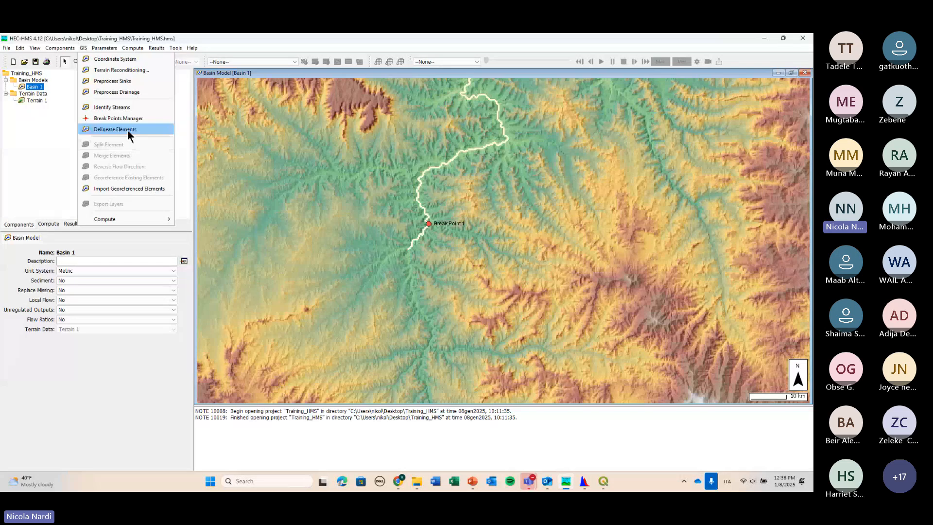
click(127, 129)
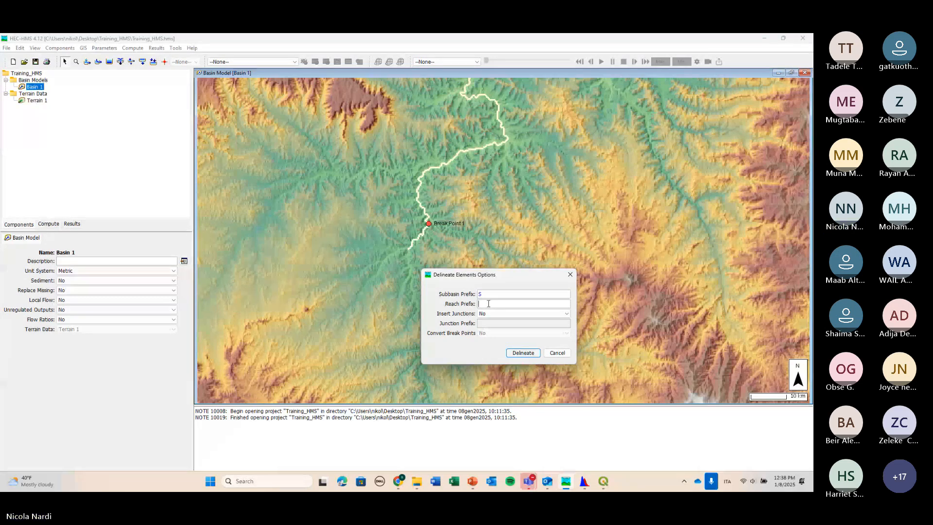
text(R)
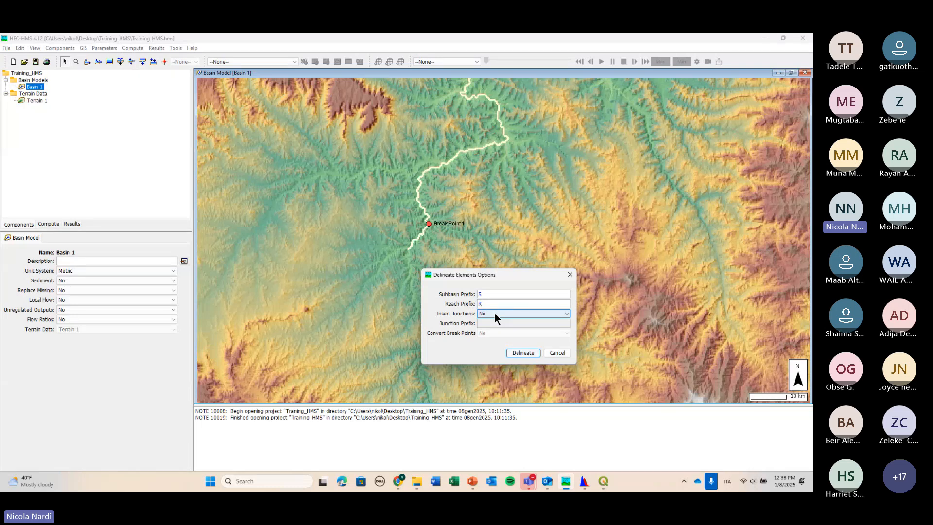
click(494, 313)
click(495, 325)
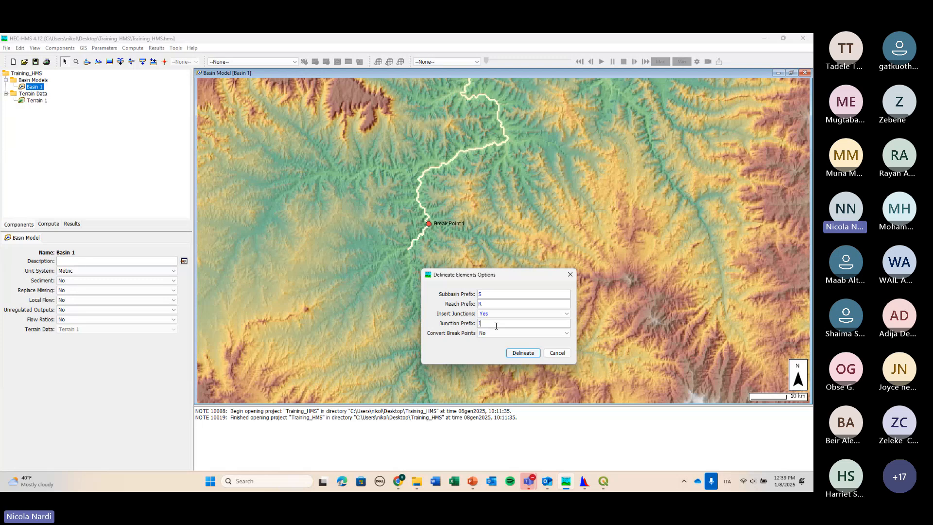
text(J)
click(503, 333)
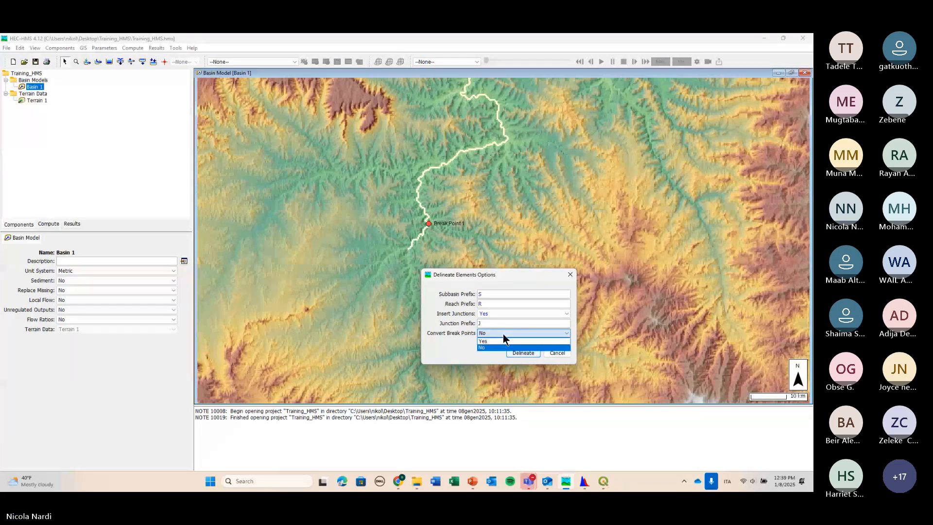
click(488, 341)
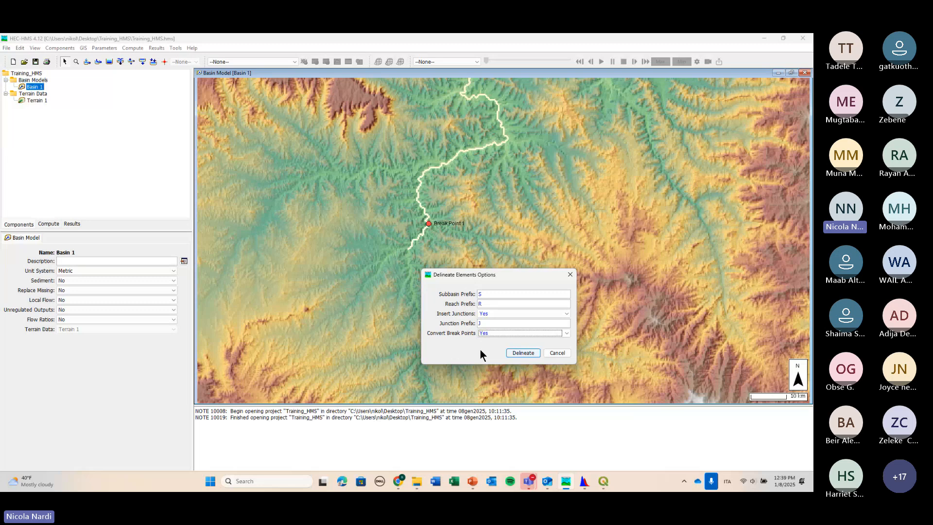
click(522, 354)
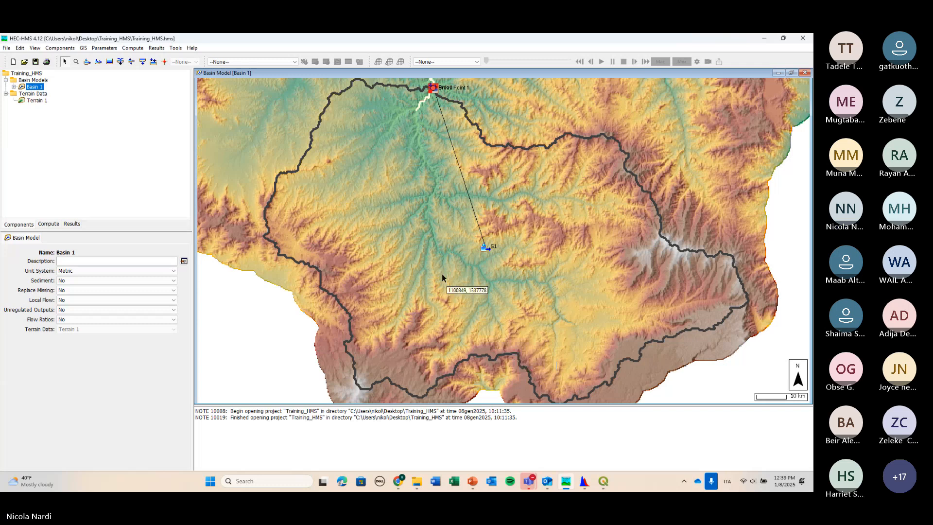
scroll(495, 200, down, 1)
scroll(495, 200, up, 3)
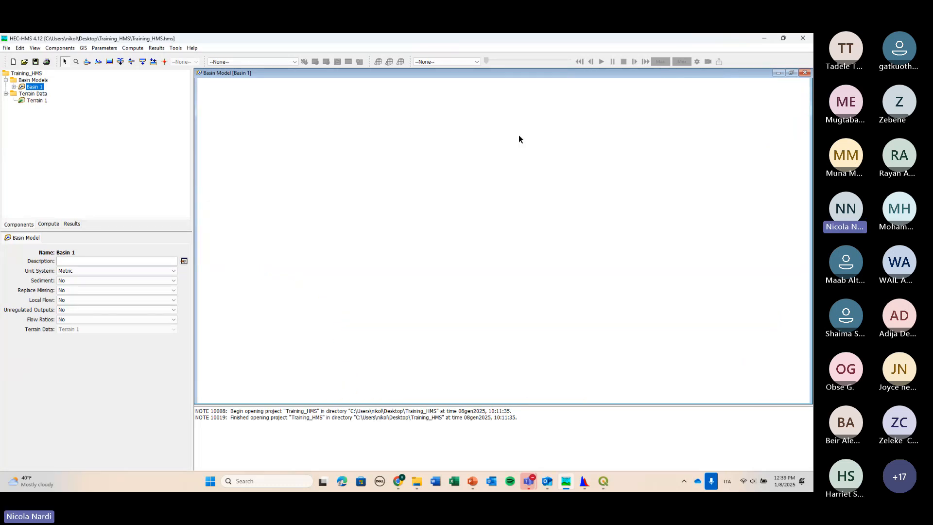
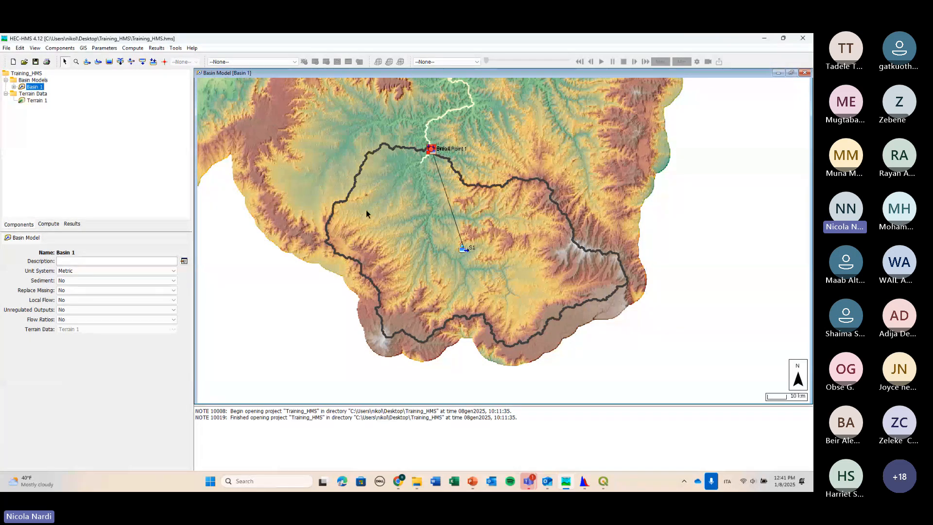
Identify the Basin 1 streams again using a threshold area of 2000 km2.
click(84, 48)
click(113, 108)
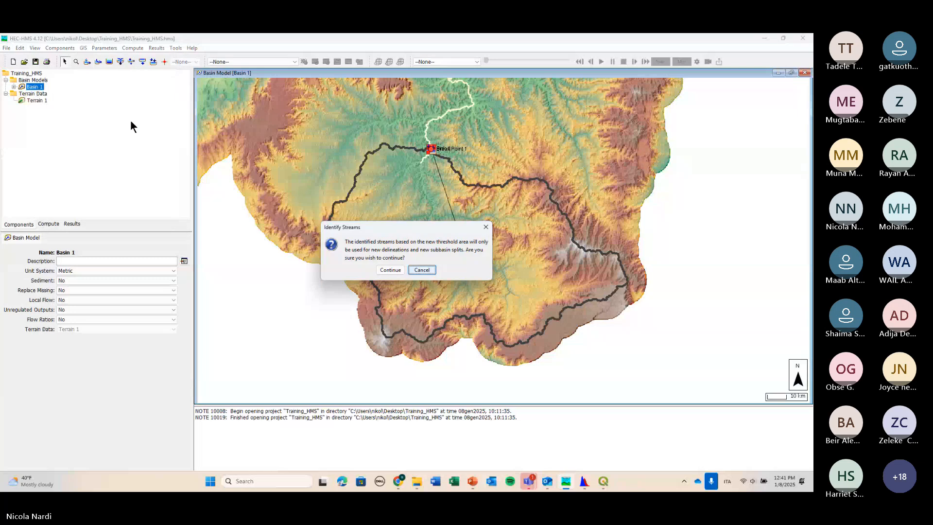
click(391, 270)
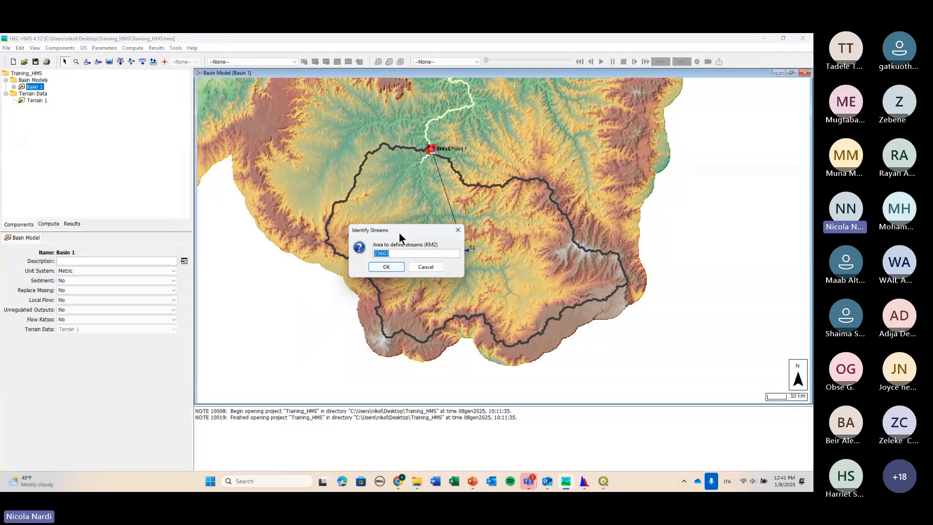
drag(399, 232, 259, 247)
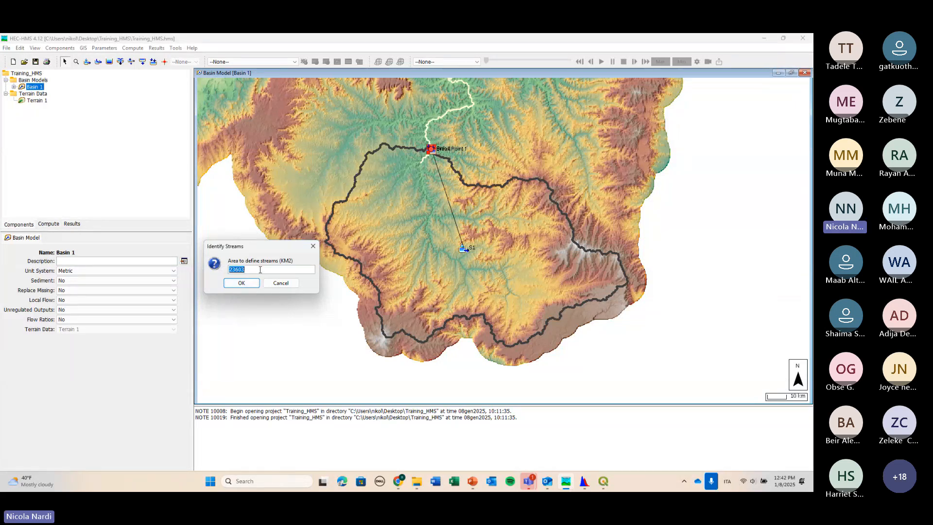
text(2000)
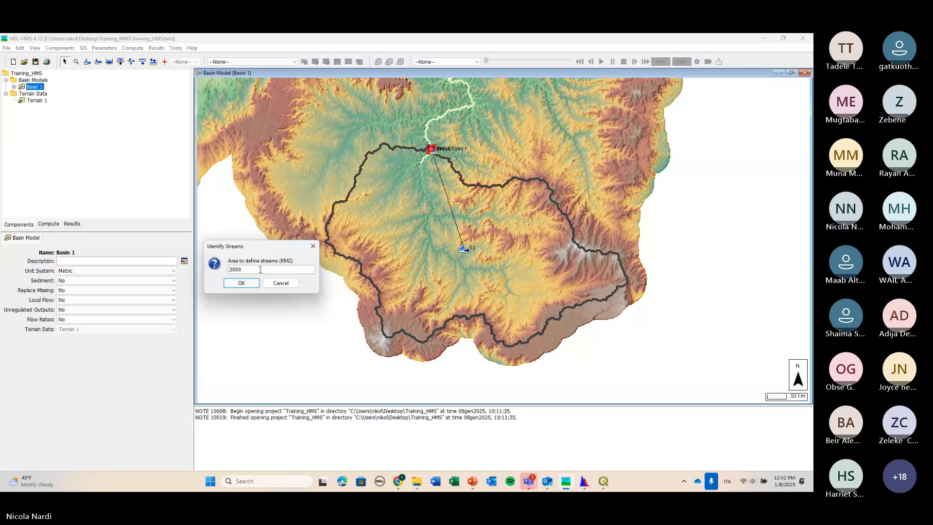
click(252, 282)
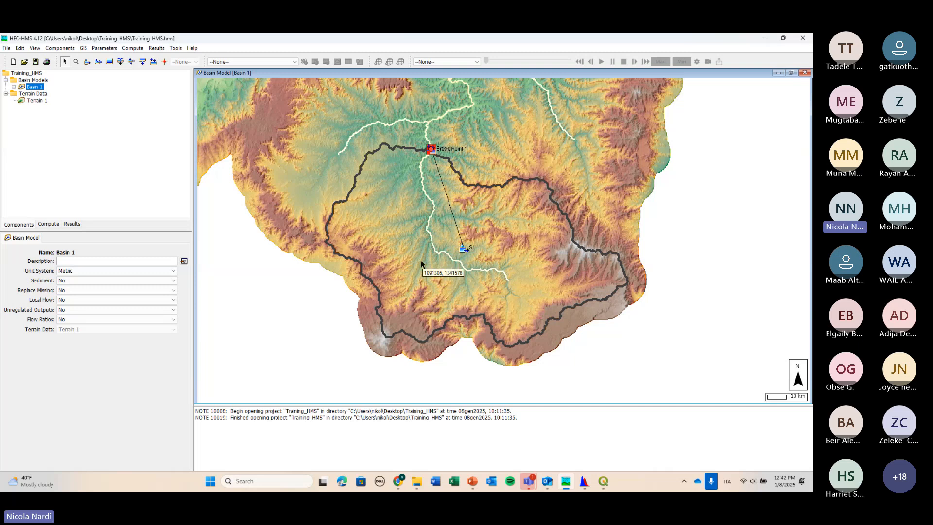
Identify the Basin 1 streams with a finer threshold area of 500 km2.
click(84, 48)
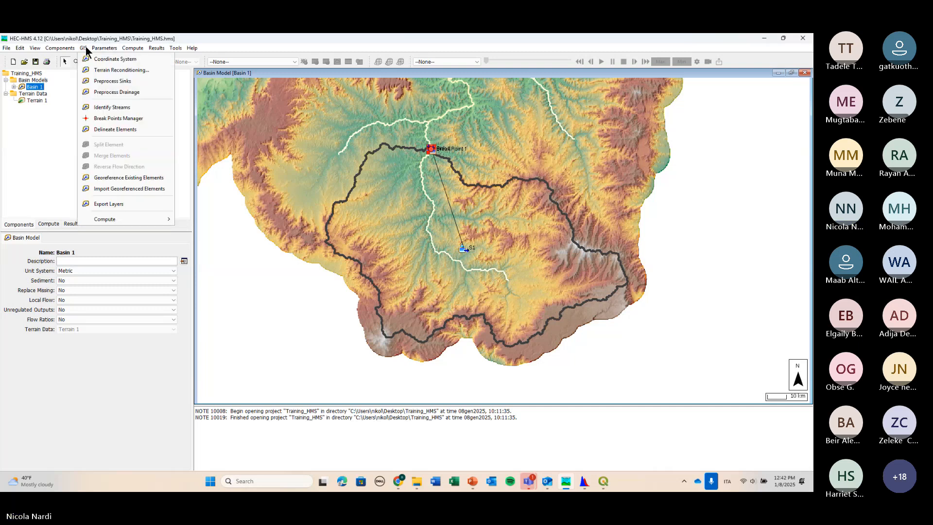
click(112, 107)
click(381, 266)
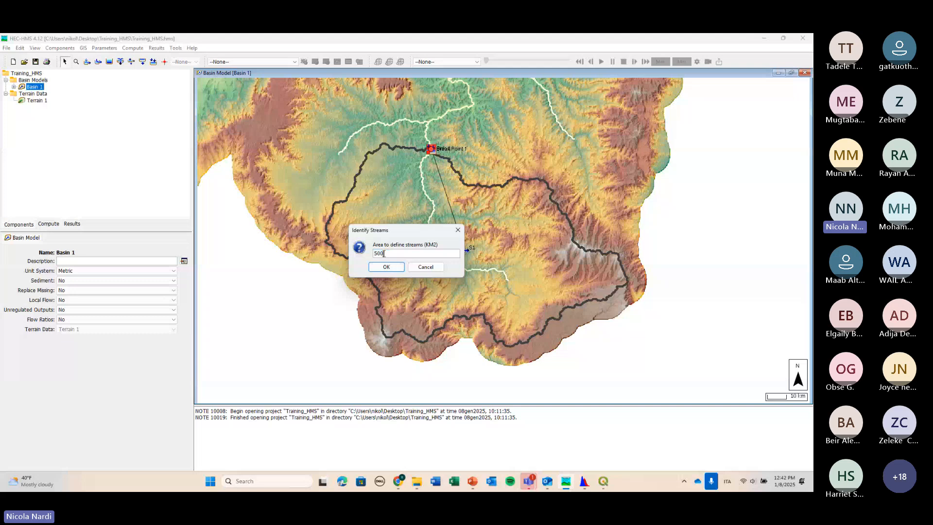
click(389, 267)
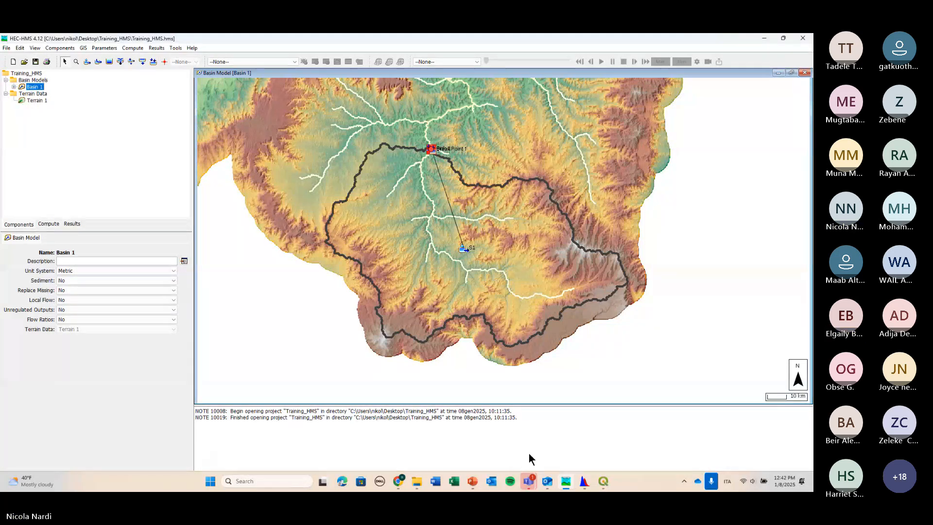
Switch to the Teams meeting, read the latest chat messages, and return to HEC-HMS.
click(529, 481)
click(506, 422)
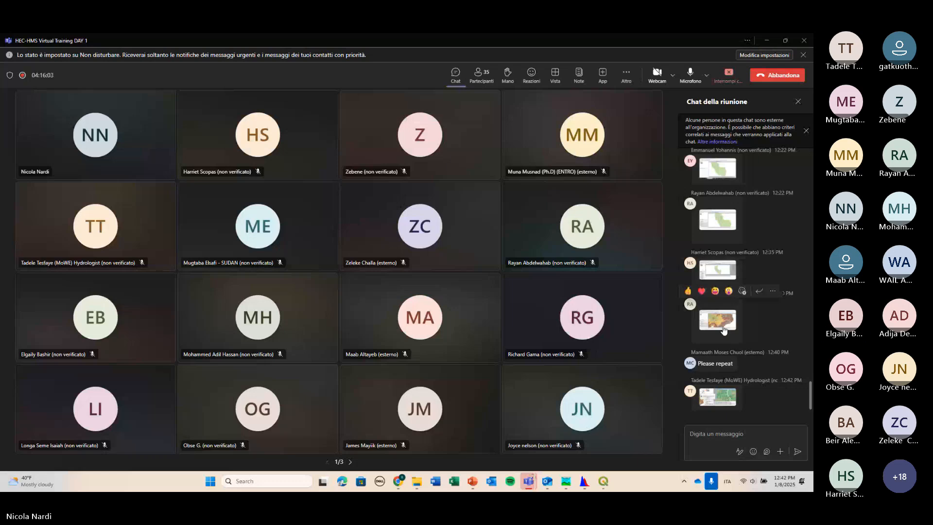
scroll(775, 378, up, 3)
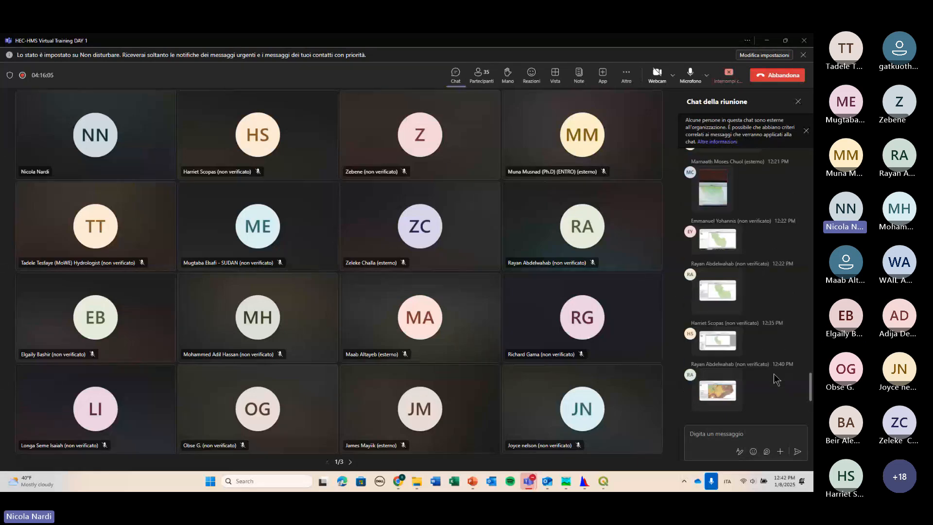
scroll(775, 374, down, 3)
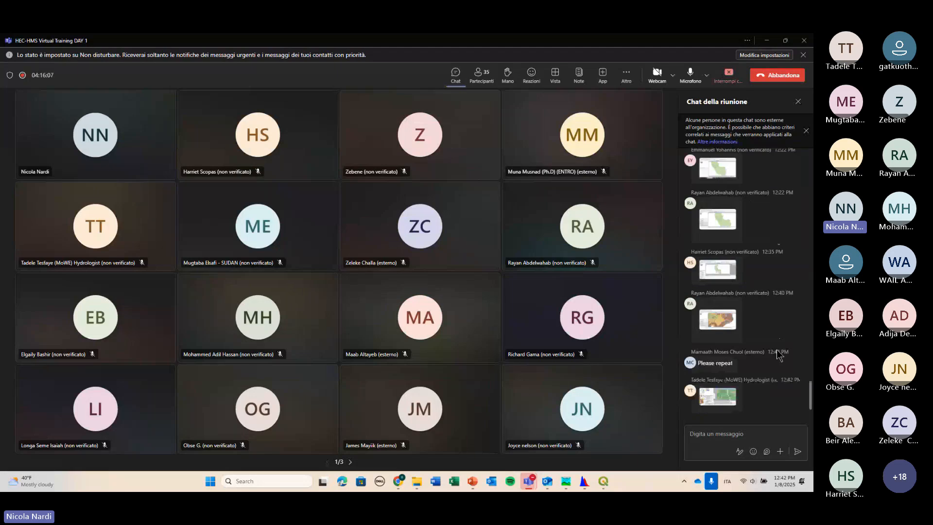
click(766, 41)
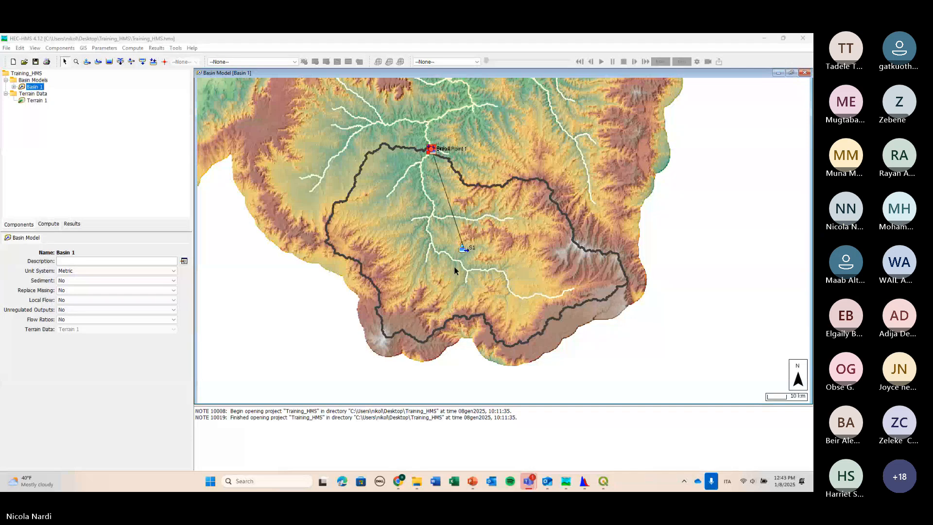
Delineate Basin 1 again from the denser streams, with prefixes S, R and J, junctions inserted and break points converted, replacing the existing elements.
click(82, 48)
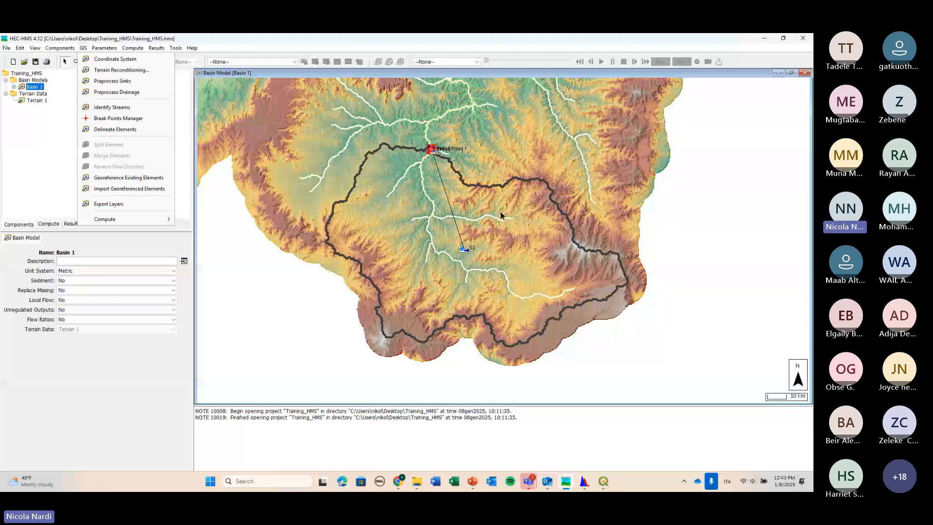
click(138, 129)
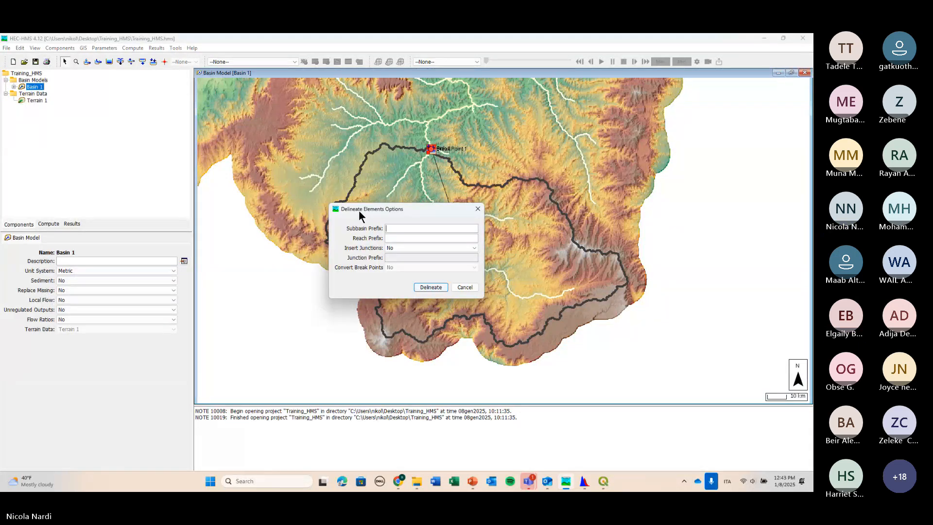
text(S)
key(Tab)
text(R)
click(403, 248)
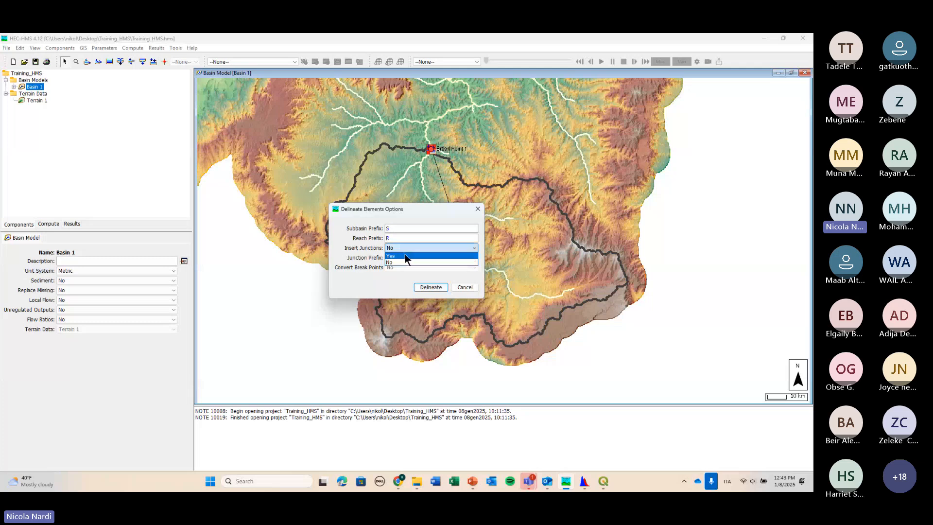
click(405, 255)
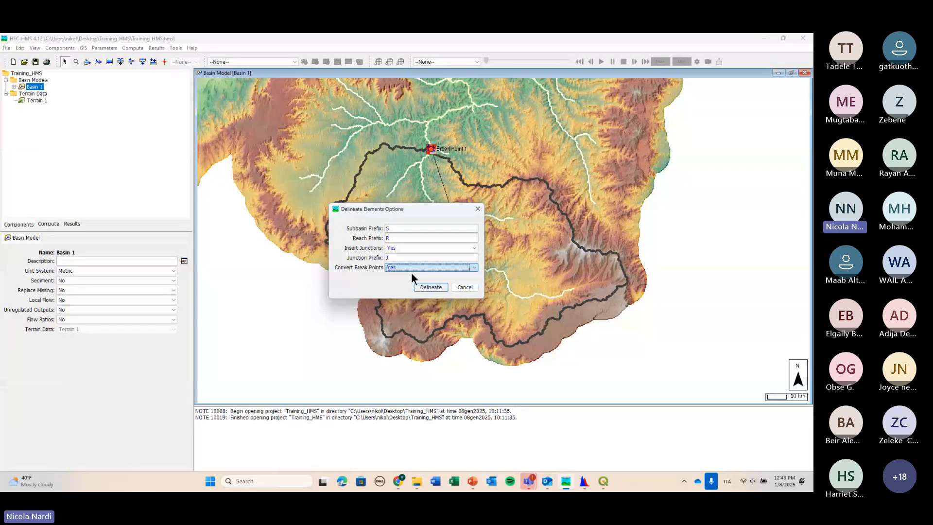
click(424, 287)
click(391, 271)
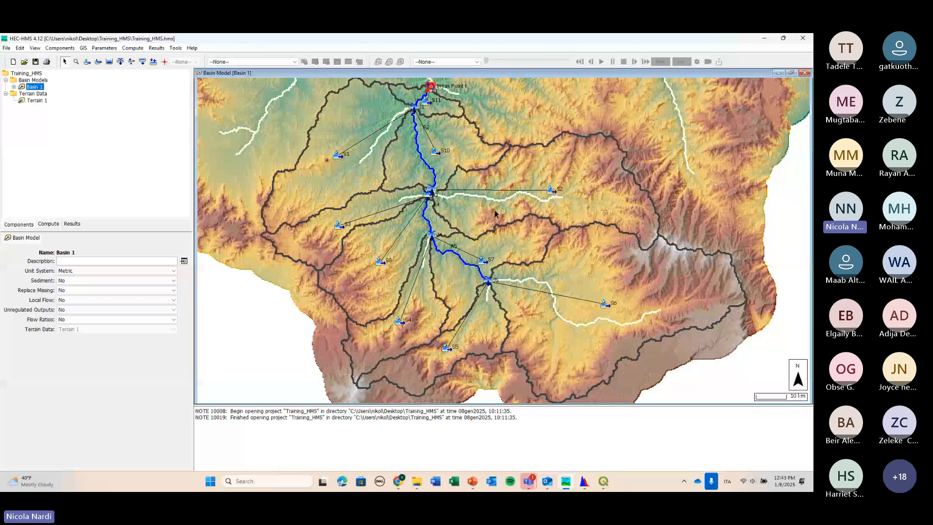
Inspect the delineated subbasins in Basin 1 one by one, including S6, S7, S4 and S2, checking their extents and areas.
scroll(495, 210, down, 1)
drag(525, 129, 503, 123)
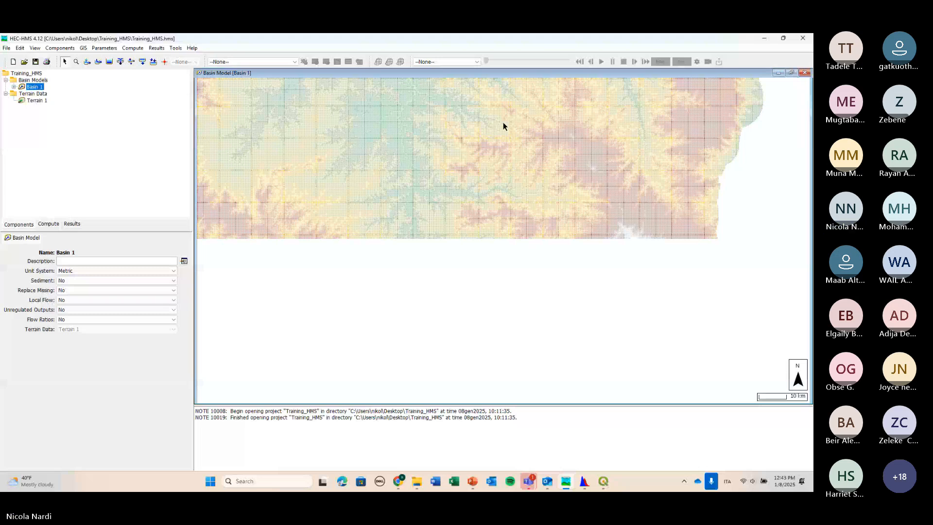
click(588, 255)
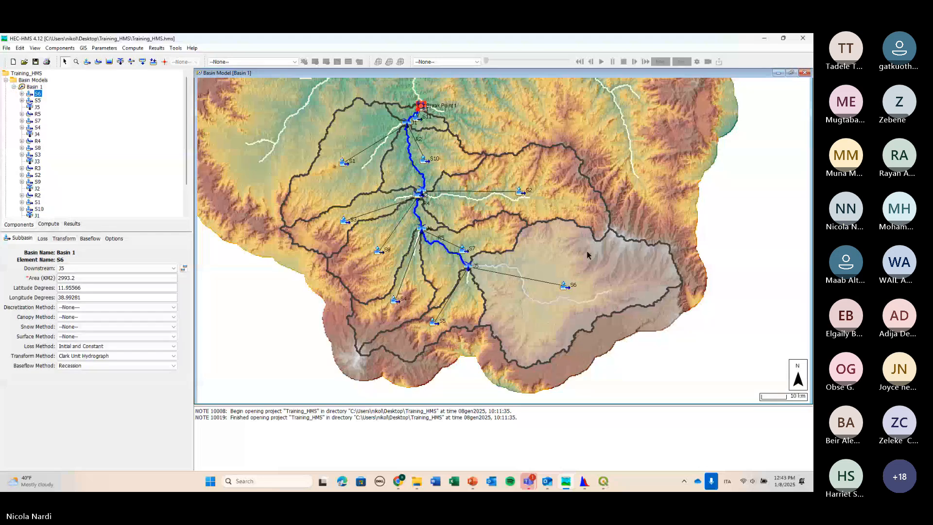
click(462, 306)
click(443, 278)
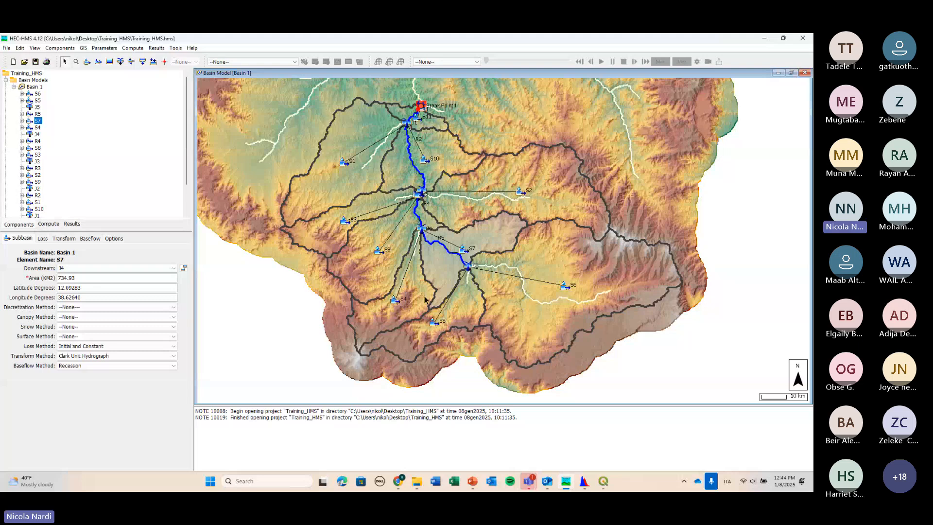
click(420, 291)
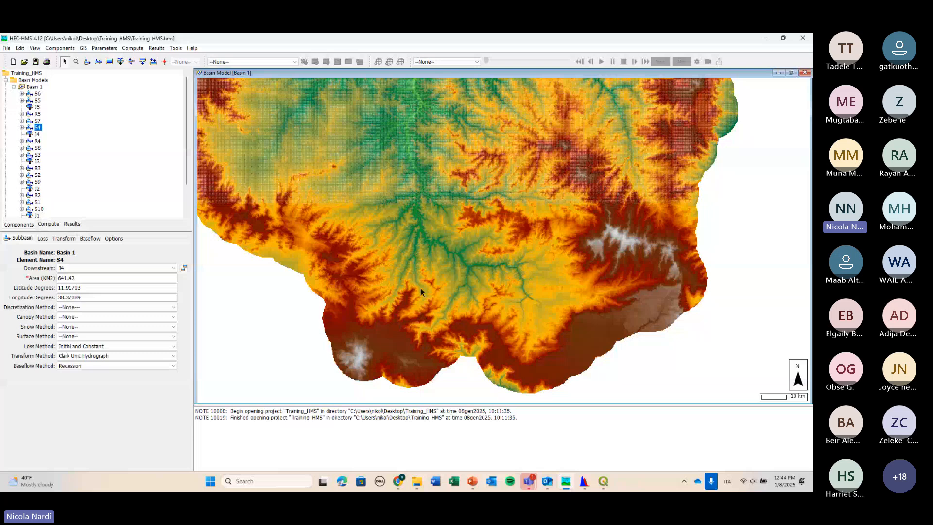
click(561, 202)
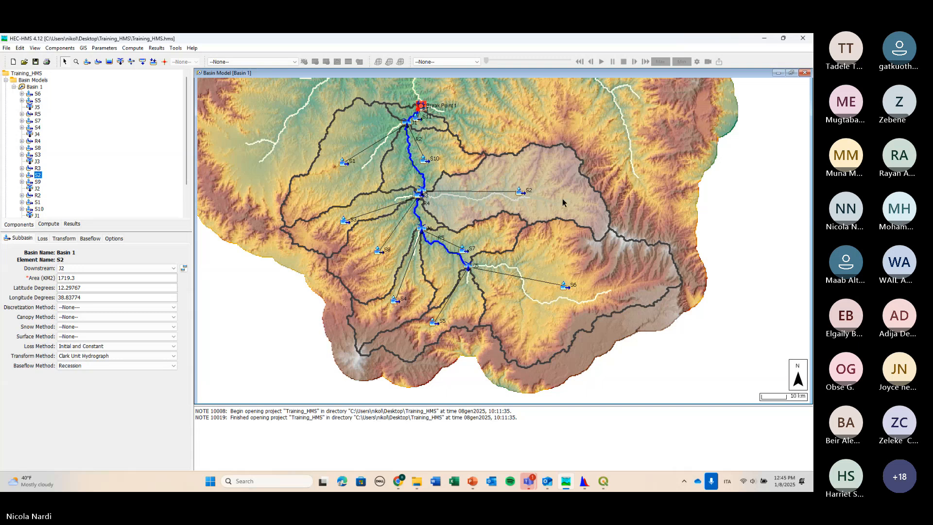
Switch to the Teams meeting, view the break point error screenshot in the chat, and return to HEC-HMS.
click(528, 481)
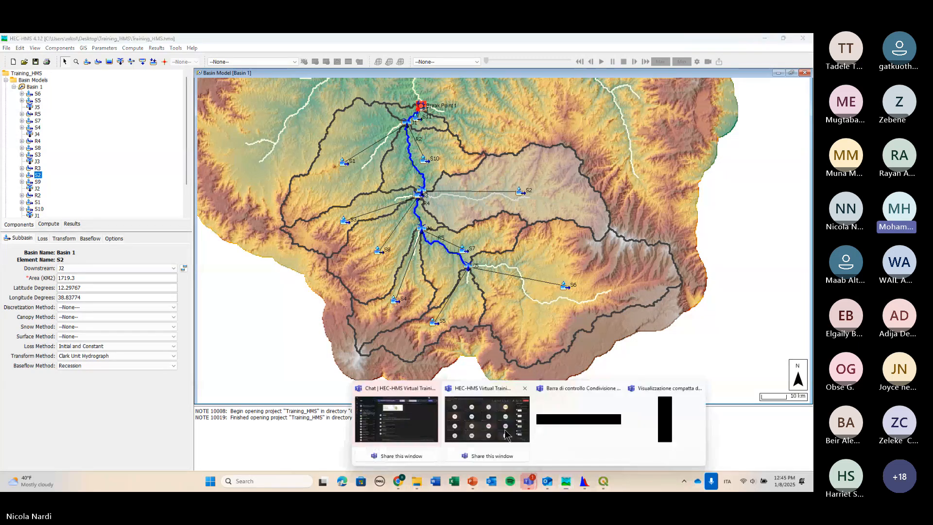
click(495, 419)
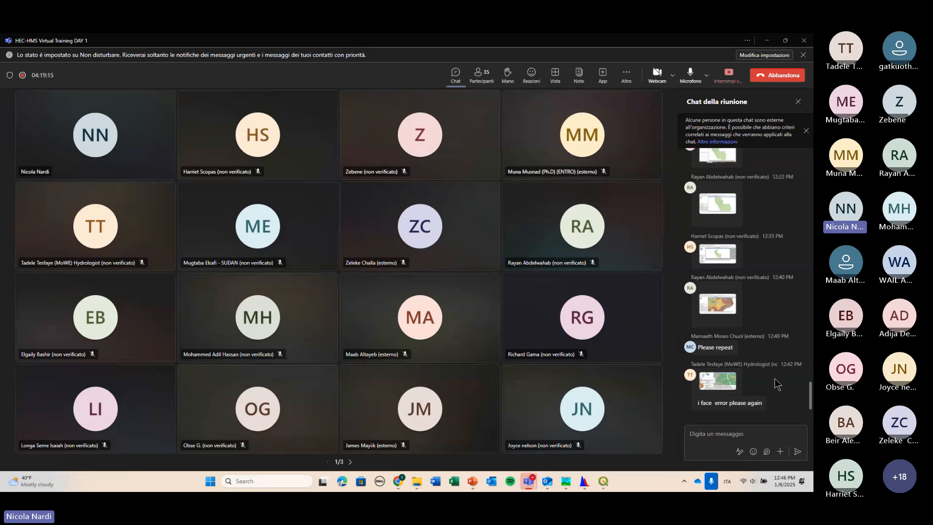
click(725, 388)
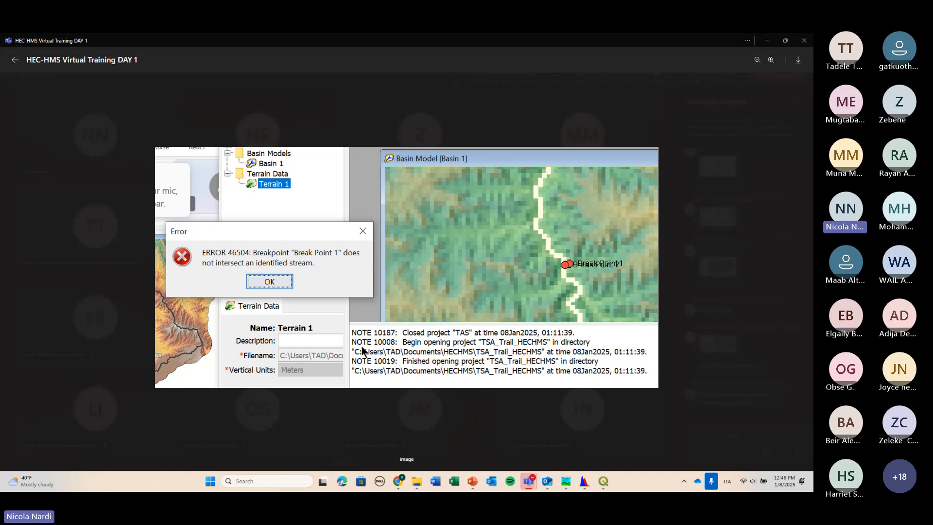
key(Escape)
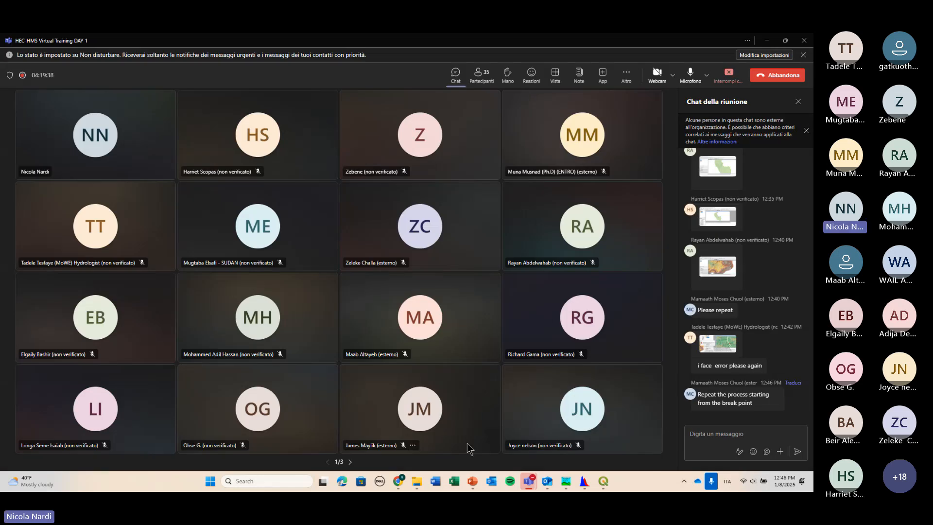
mouse_move(567, 481)
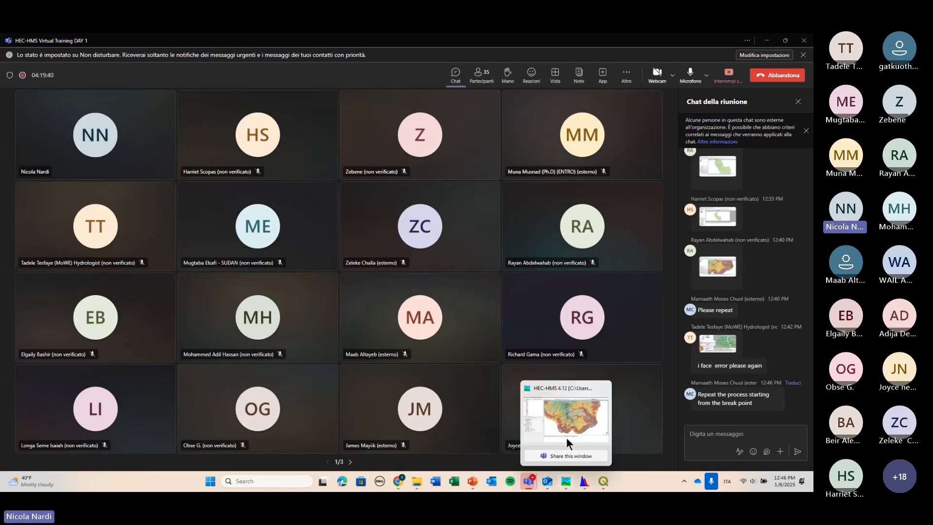
click(567, 436)
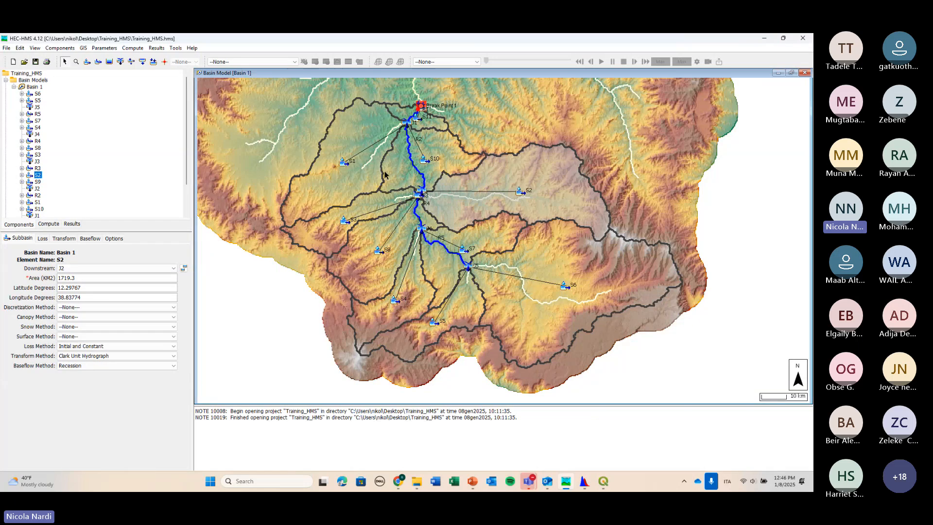
Examine the position of Break Point 1 relative to Sink-1 and the identified stream cells at the basin outlet.
scroll(365, 203, up, 2)
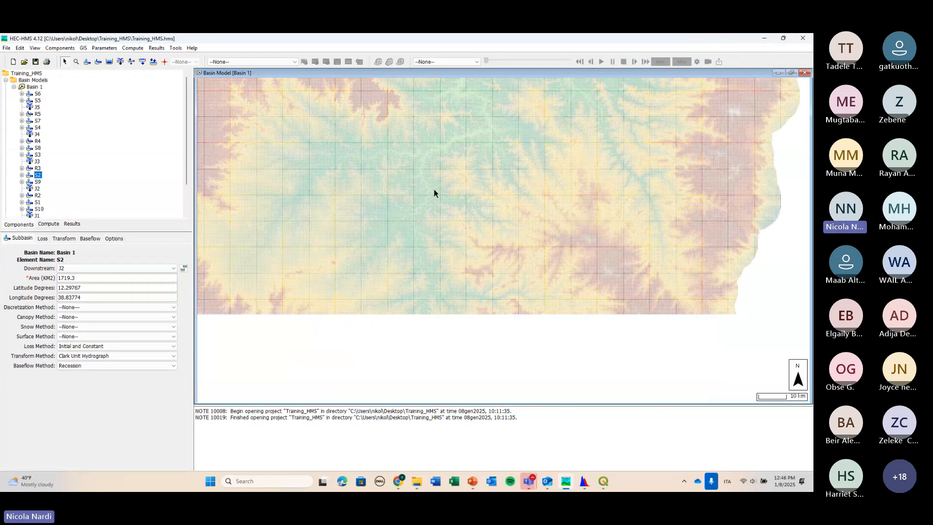
scroll(428, 202, up, 1)
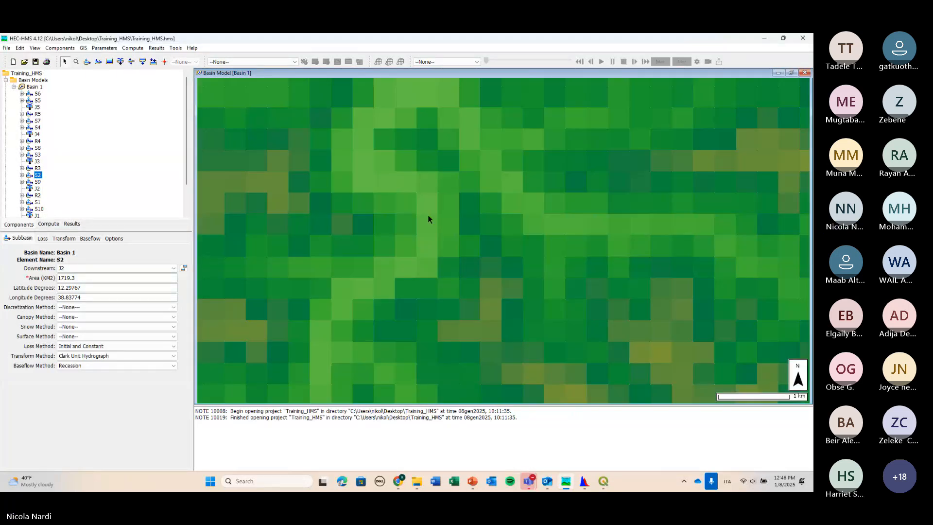
scroll(453, 214, up, 1)
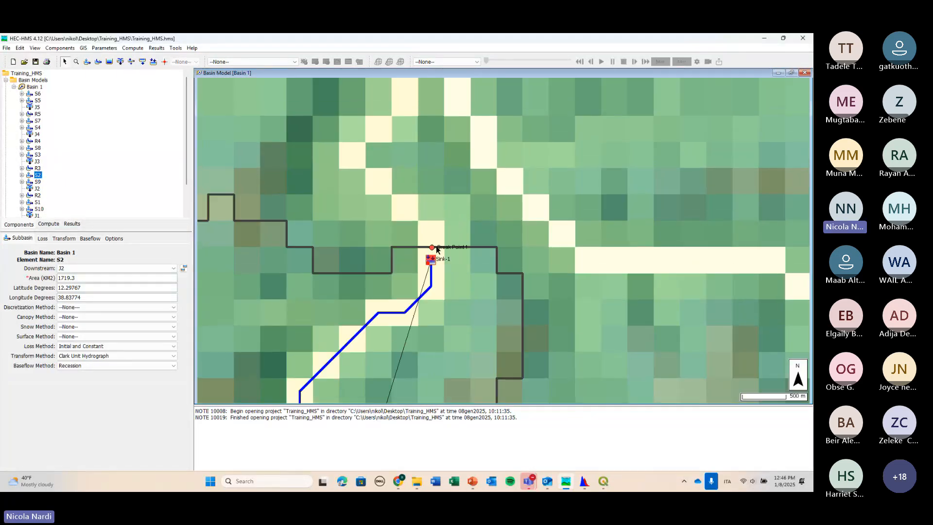
scroll(443, 240, up, 1)
scroll(459, 227, down, 3)
Reopen the break point error screenshot in the Teams meeting chat, then return to the HEC-HMS basin map.
click(529, 481)
click(717, 349)
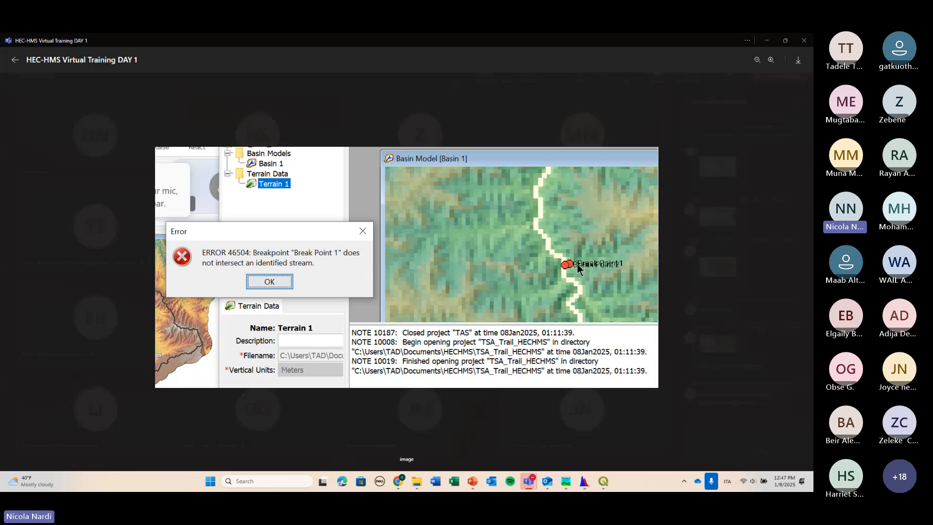
click(718, 319)
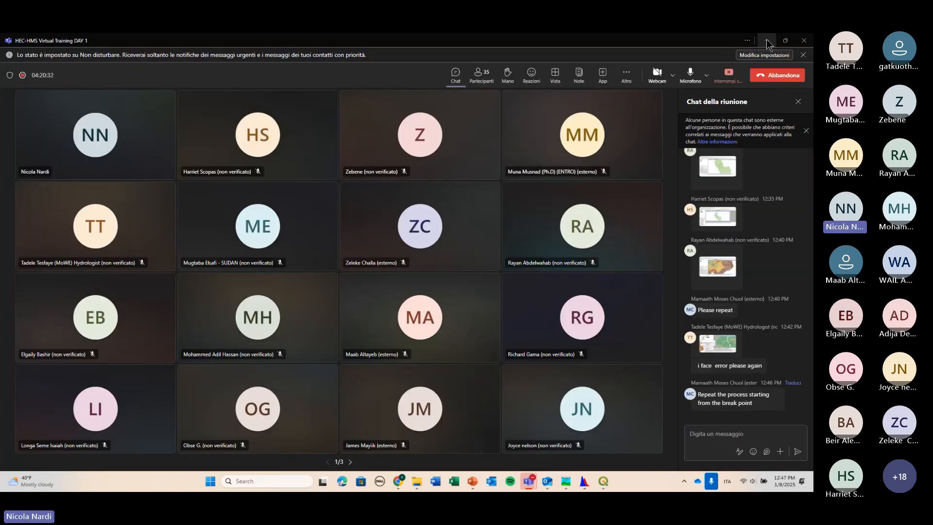
click(766, 40)
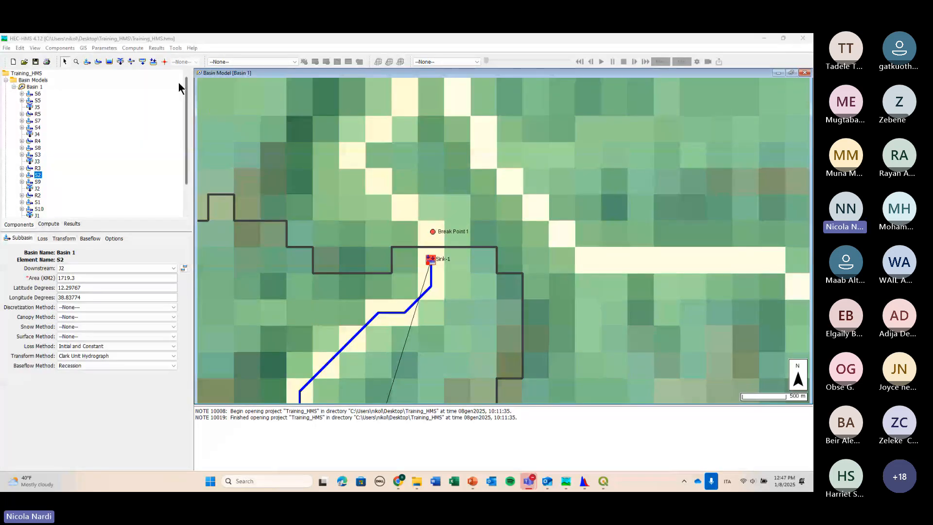
Create Break Point 2 just off the stream cells, northeast of Break Point 1.
click(164, 62)
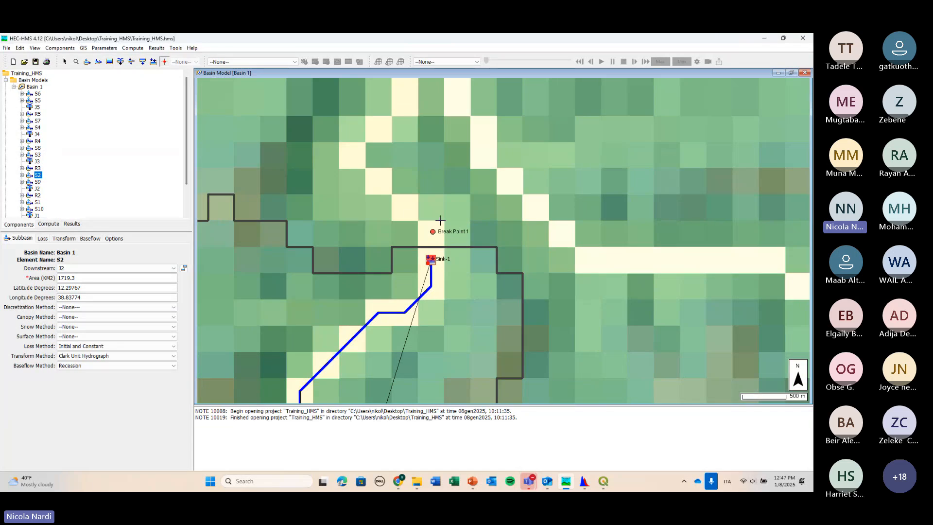
click(481, 215)
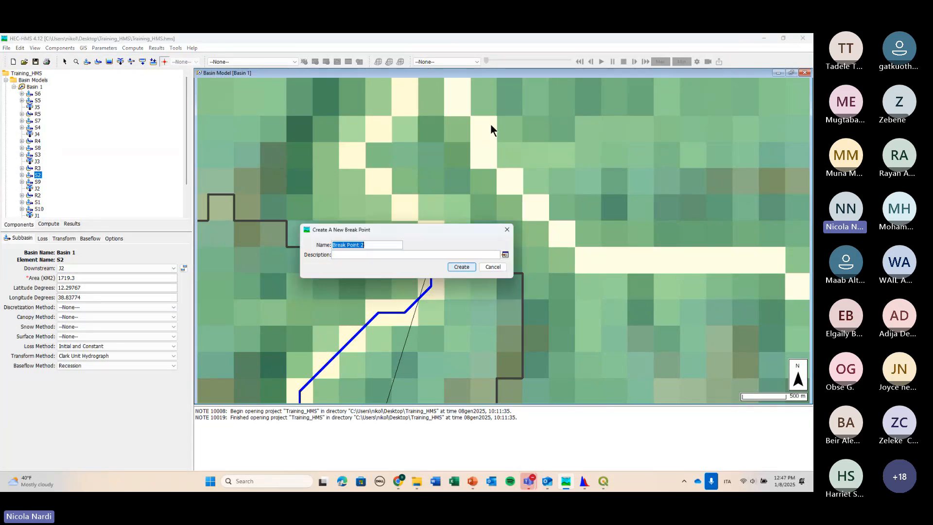
click(462, 266)
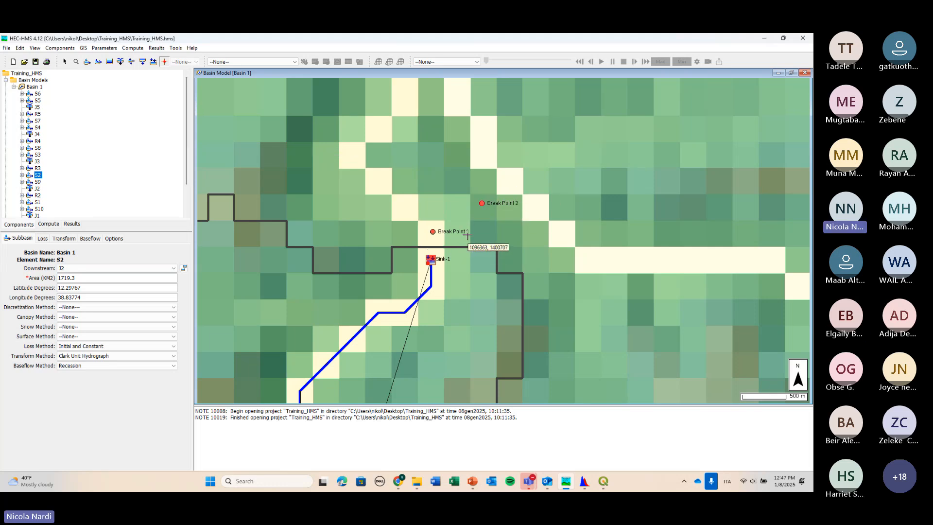
Delete Break Point 2 from Basin 1 with the Break Points Manager.
click(83, 49)
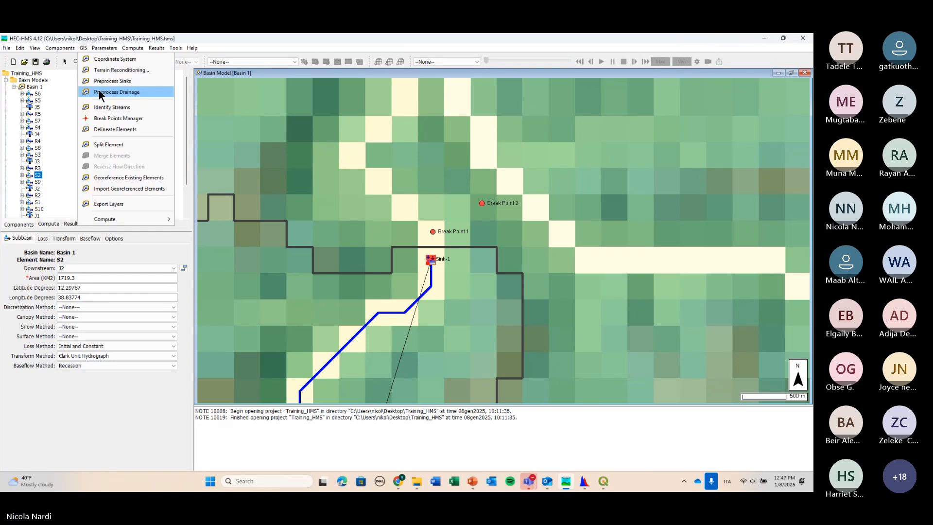
click(142, 120)
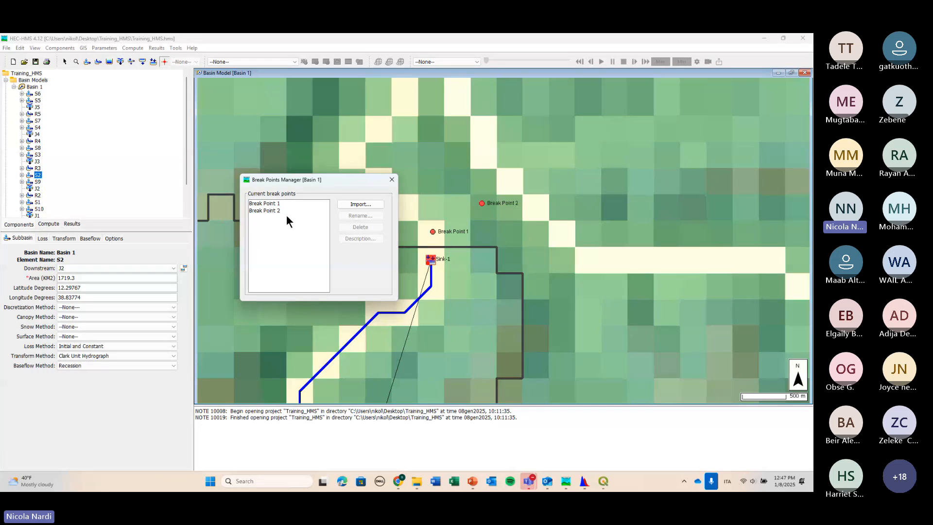
click(273, 205)
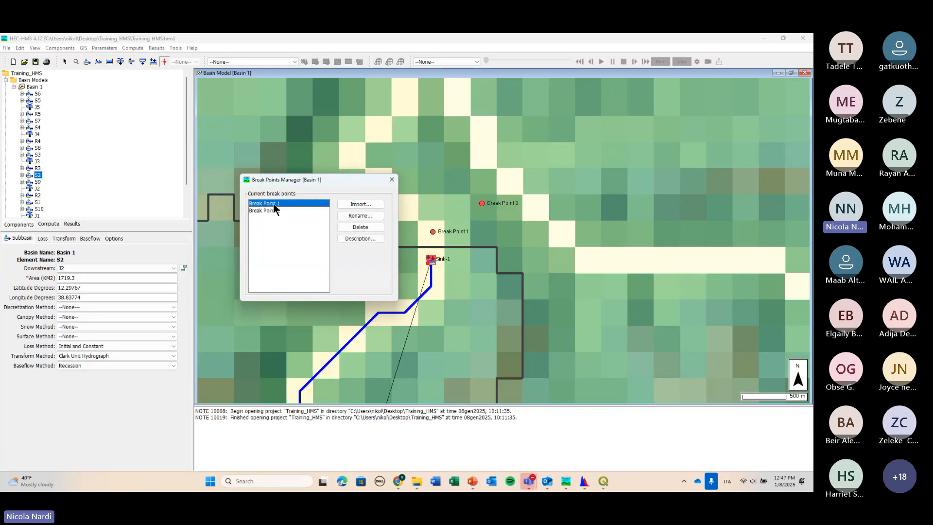
click(278, 210)
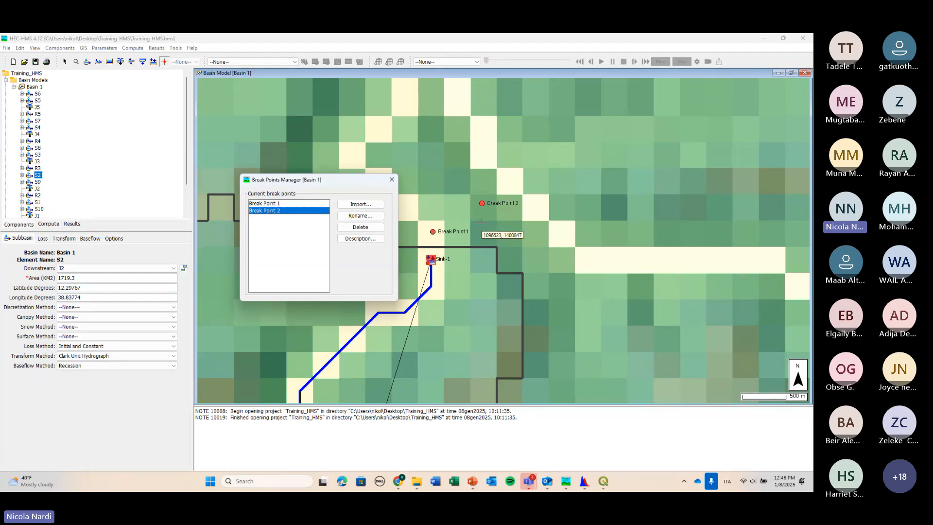
click(372, 235)
click(307, 251)
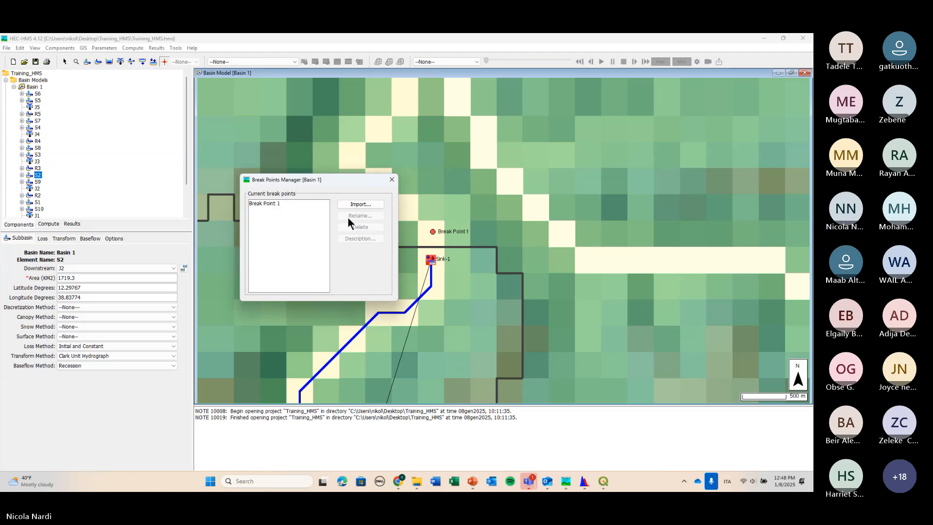
click(390, 178)
Switch to the Teams meeting, read the newest chat messages, and return to HEC-HMS.
scroll(396, 208, down, 2)
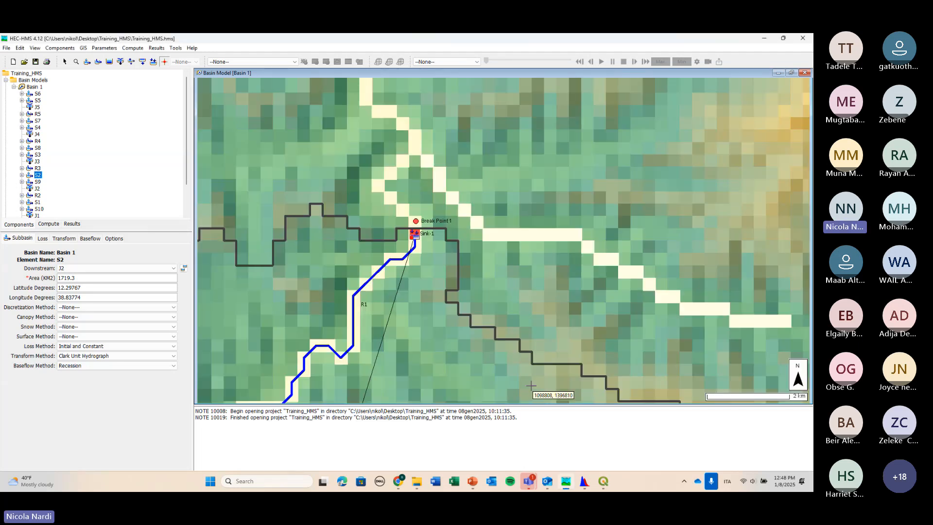
mouse_move(529, 481)
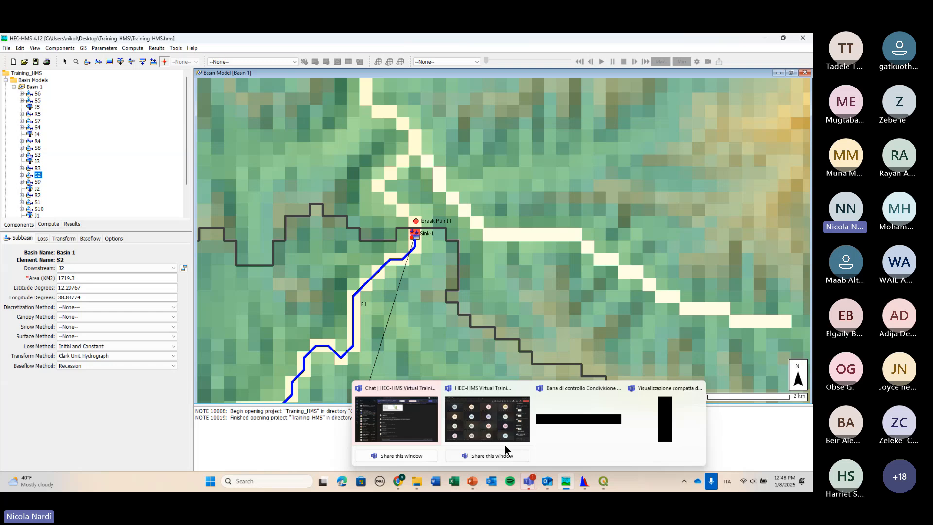
click(504, 444)
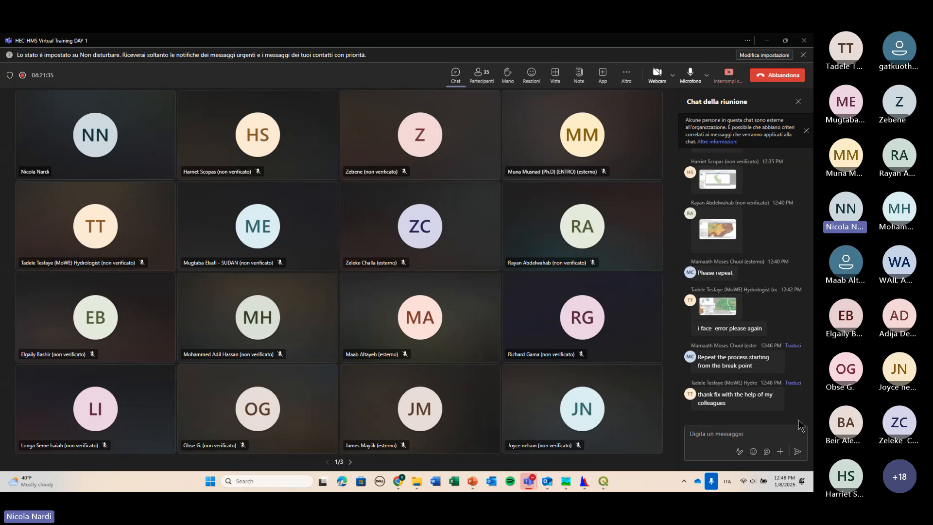
click(773, 41)
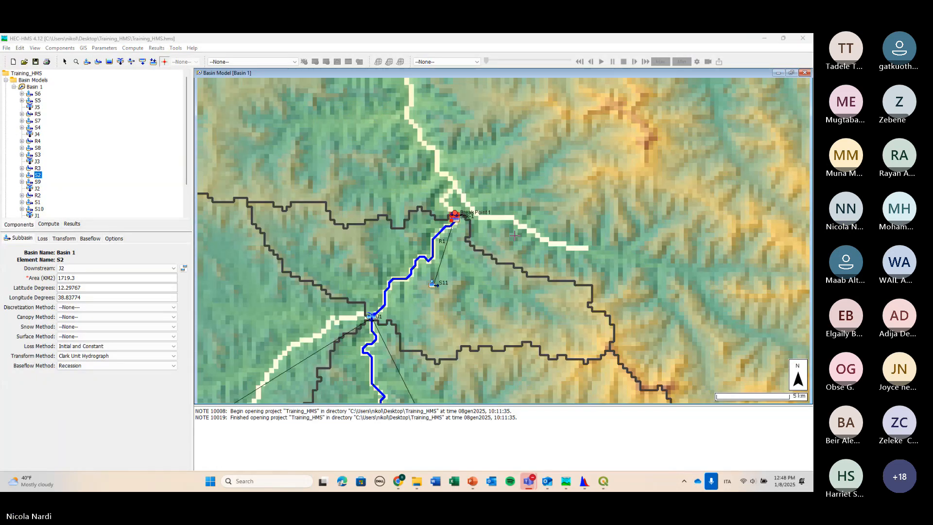
Delete Break Point 1 from Basin 1 with the Break Points Manager and leave break point creation mode.
click(83, 48)
click(123, 119)
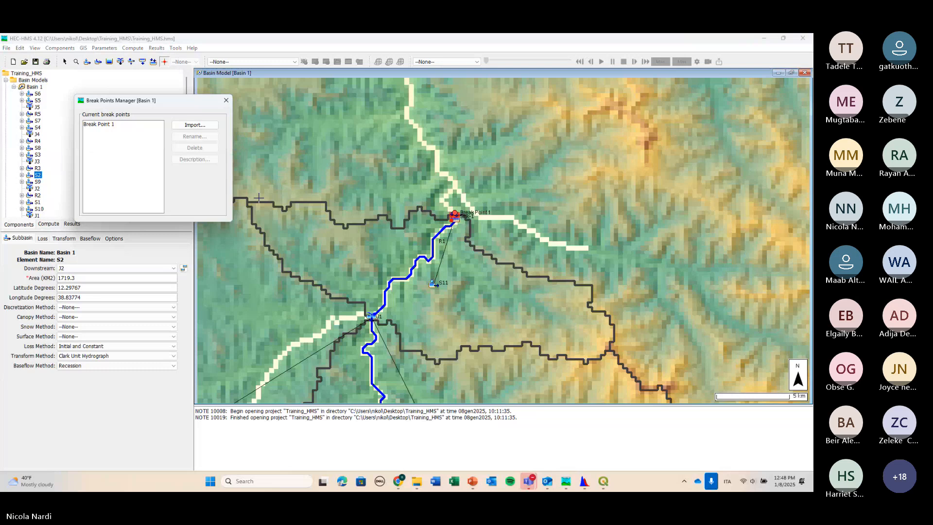
click(133, 126)
click(192, 147)
click(140, 172)
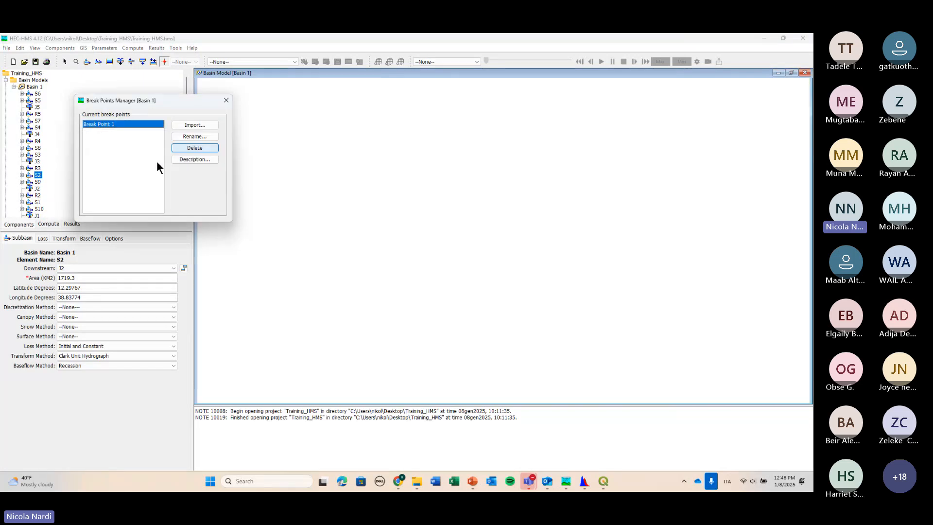
click(226, 100)
click(284, 125)
click(507, 230)
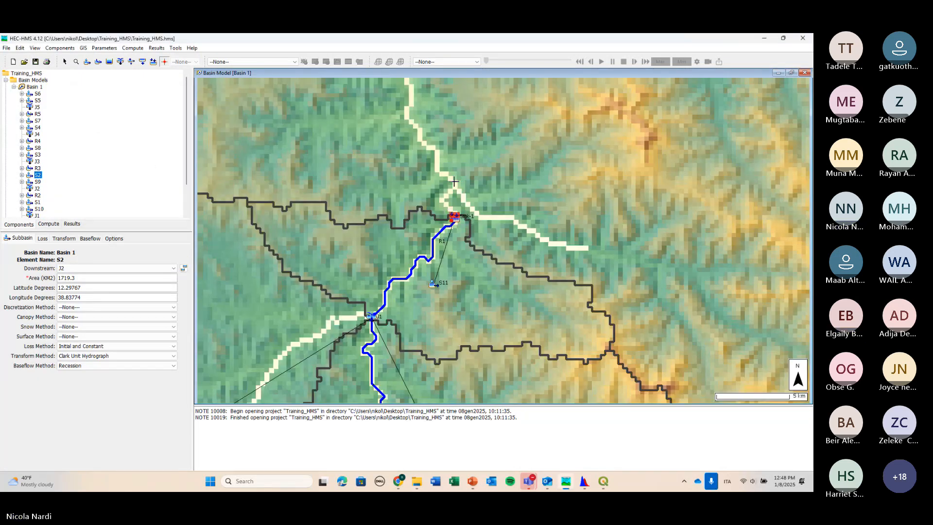
click(64, 62)
Identify the streams of Basin 1 again, using a stream definition area of 10000 km² and accepting the new threshold.
scroll(431, 228, down, 3)
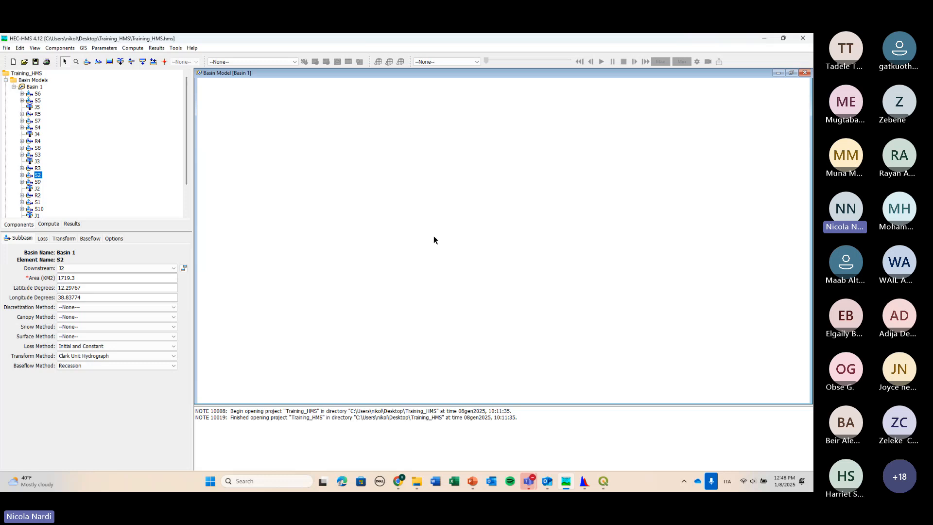
scroll(494, 256, up, 3)
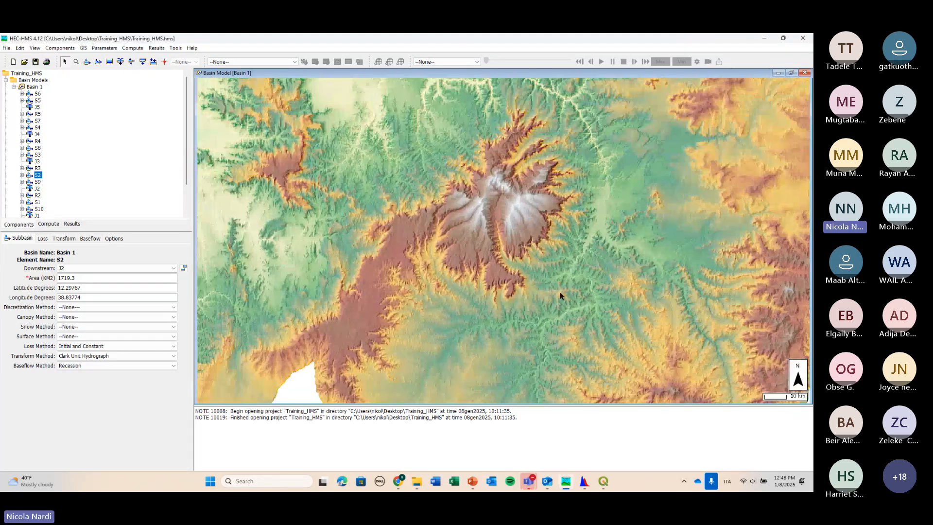
scroll(560, 294, down, 1)
drag(521, 195, 560, 336)
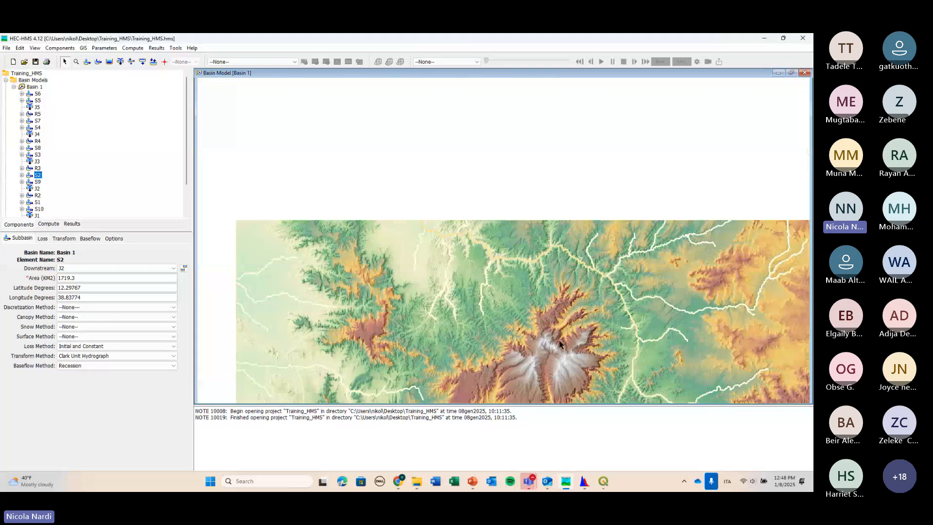
scroll(559, 340, down, 3)
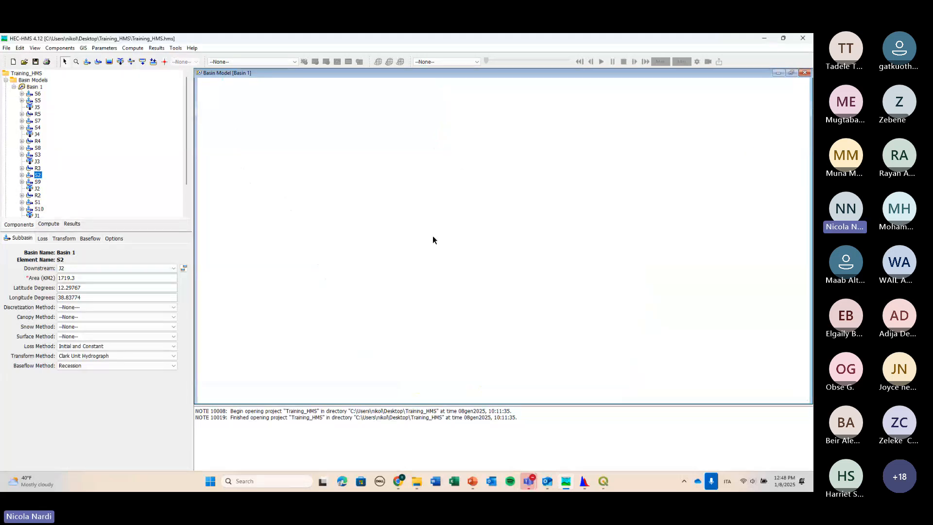
click(83, 48)
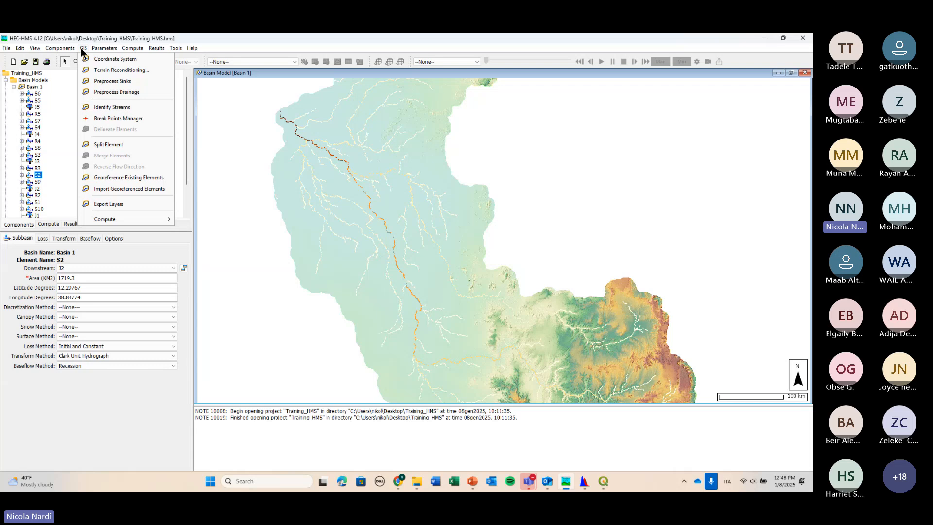
click(112, 107)
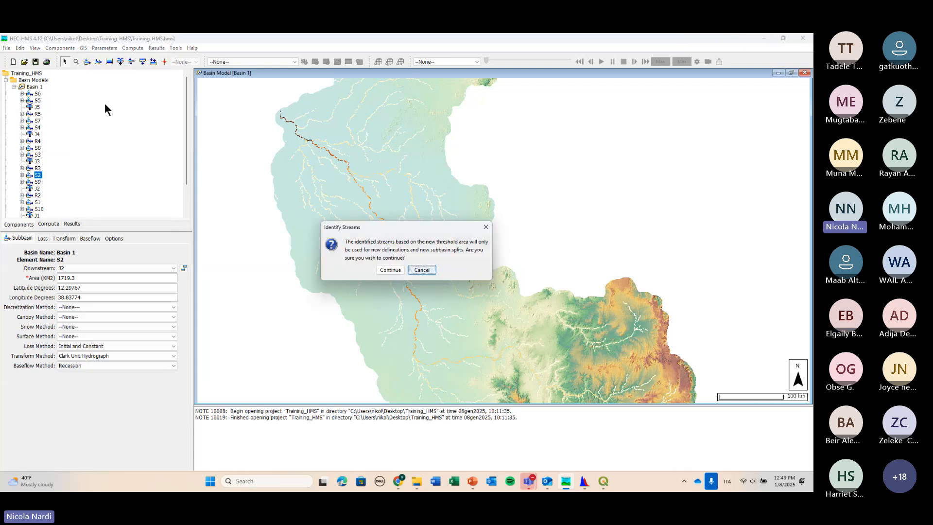
click(390, 270)
text(1)
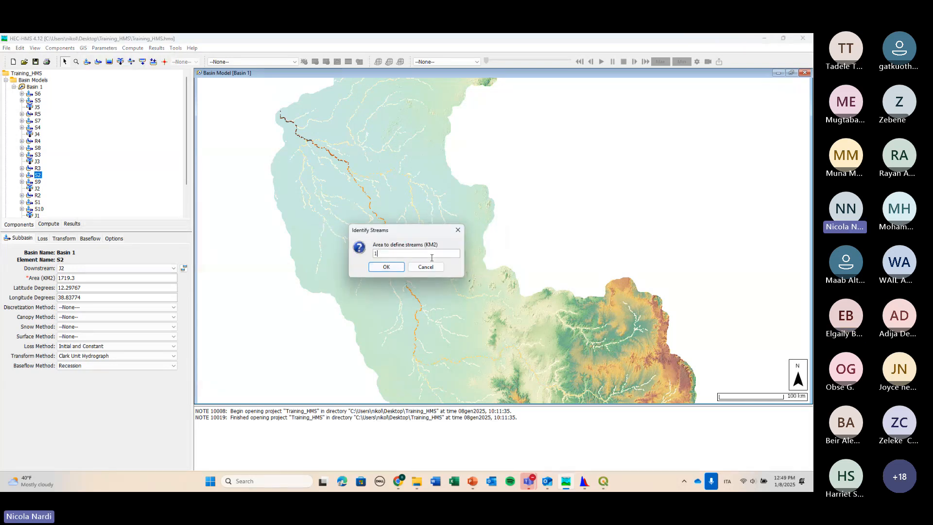
text(0000)
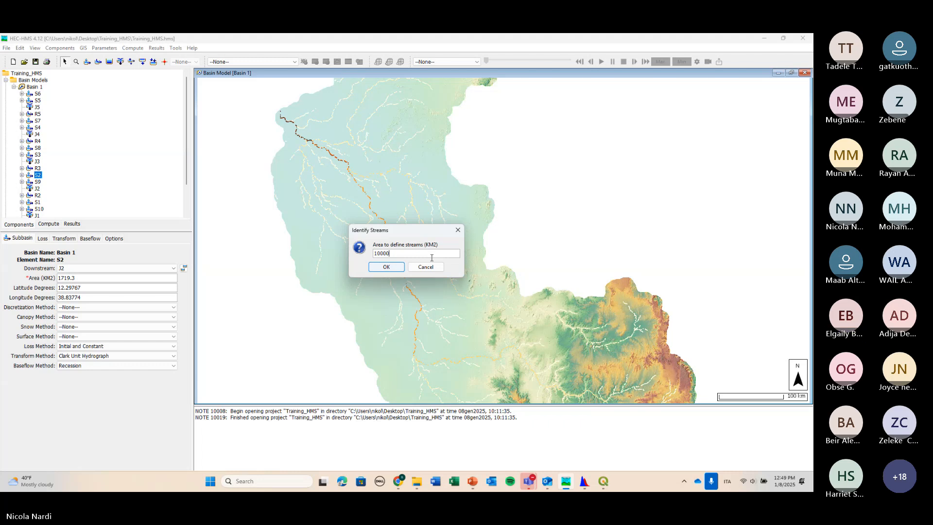
click(387, 267)
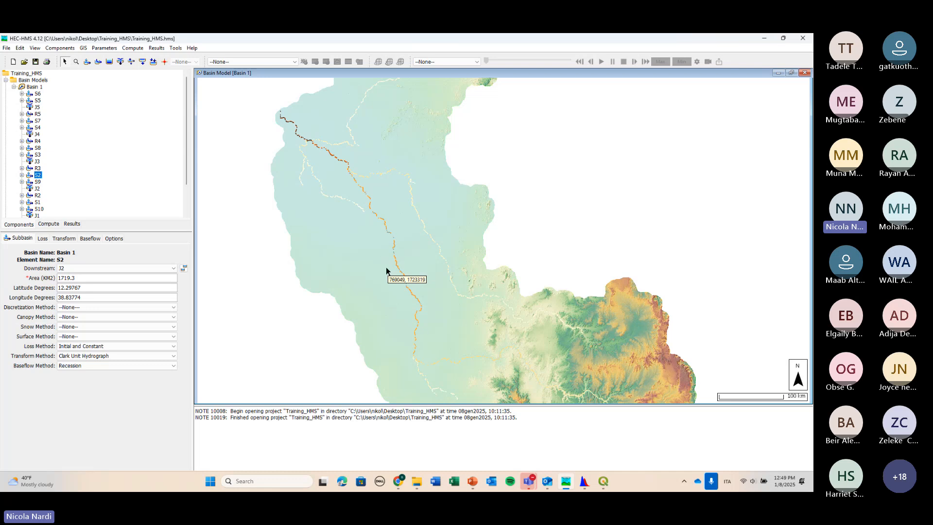
Create a break point with the default name on the main river stream near the basin's northwestern outlet.
scroll(393, 251, up, 2)
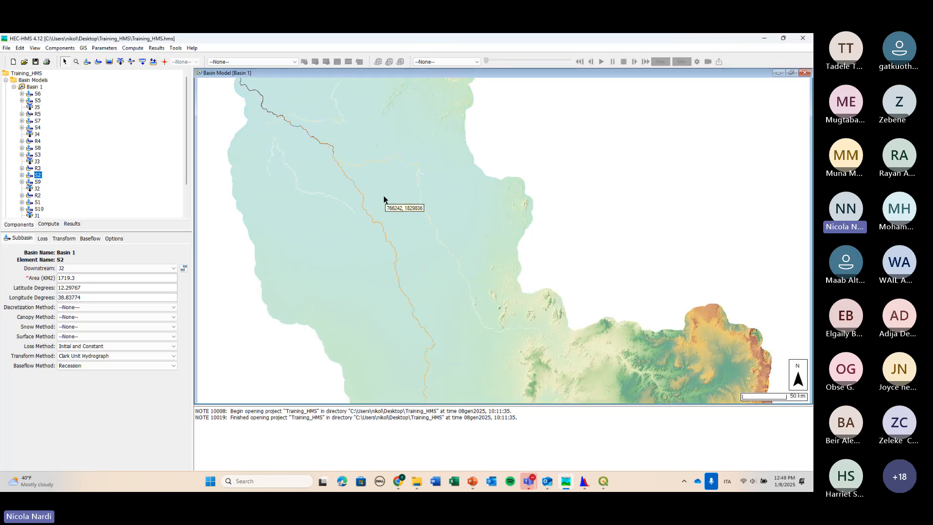
scroll(343, 144, up, 1)
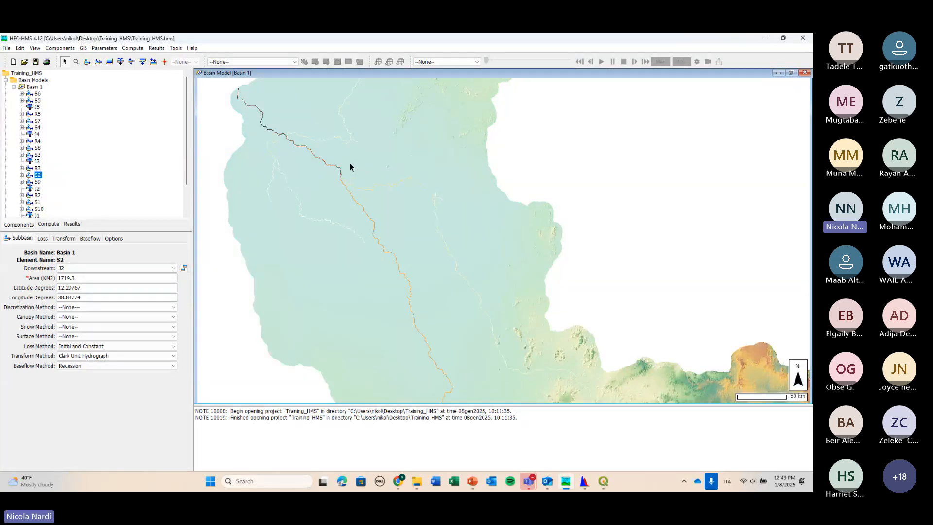
scroll(350, 165, up, 1)
scroll(486, 226, up, 2)
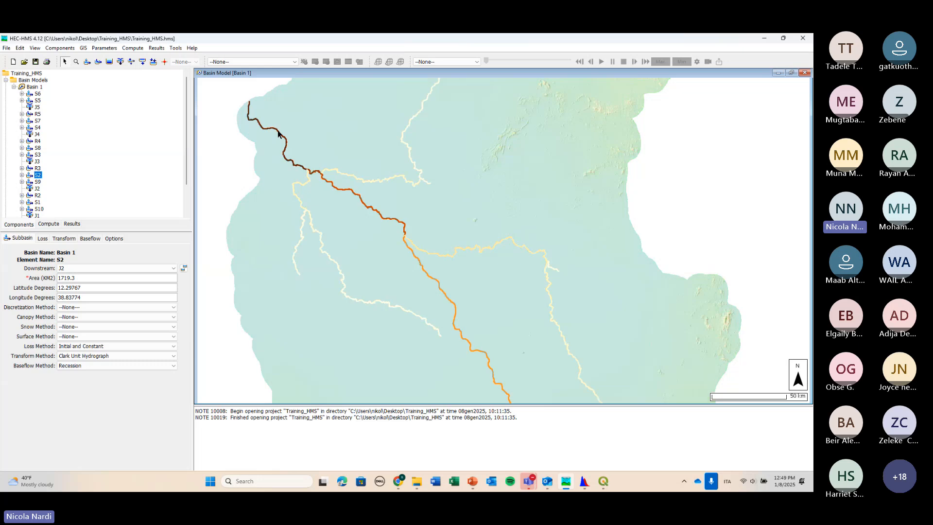
click(165, 62)
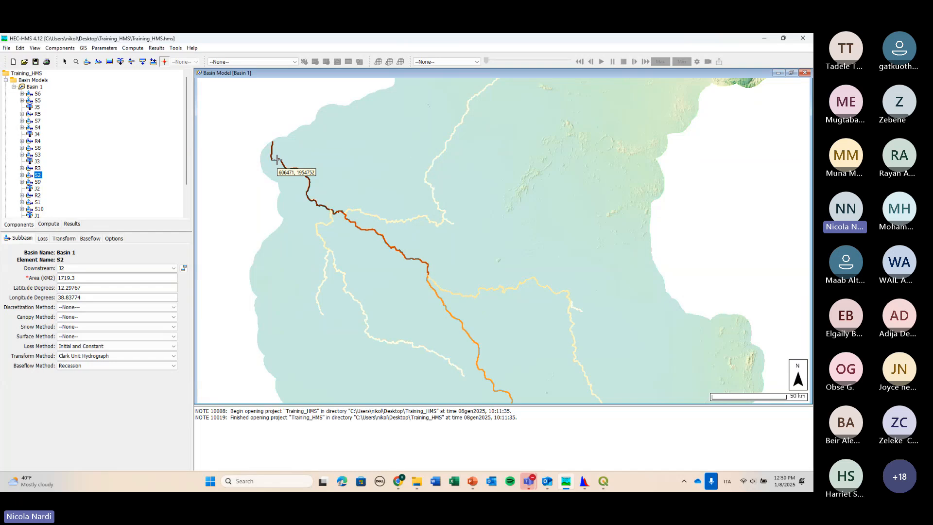
scroll(304, 201, up, 2)
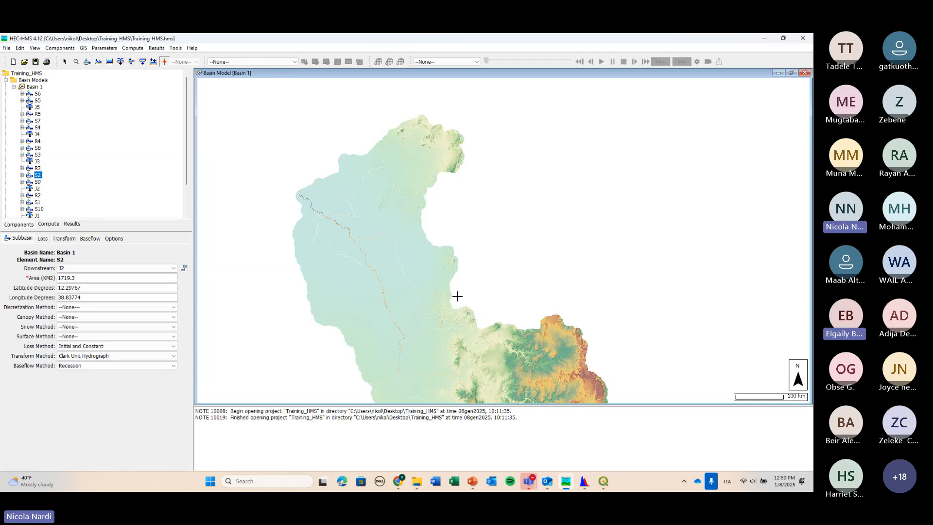
scroll(295, 194, up, 2)
scroll(311, 194, up, 3)
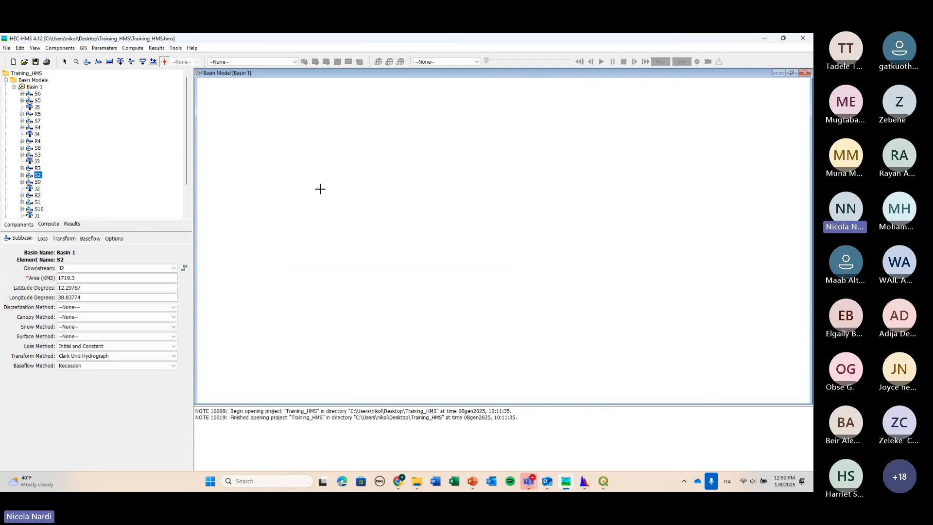
scroll(309, 194, up, 2)
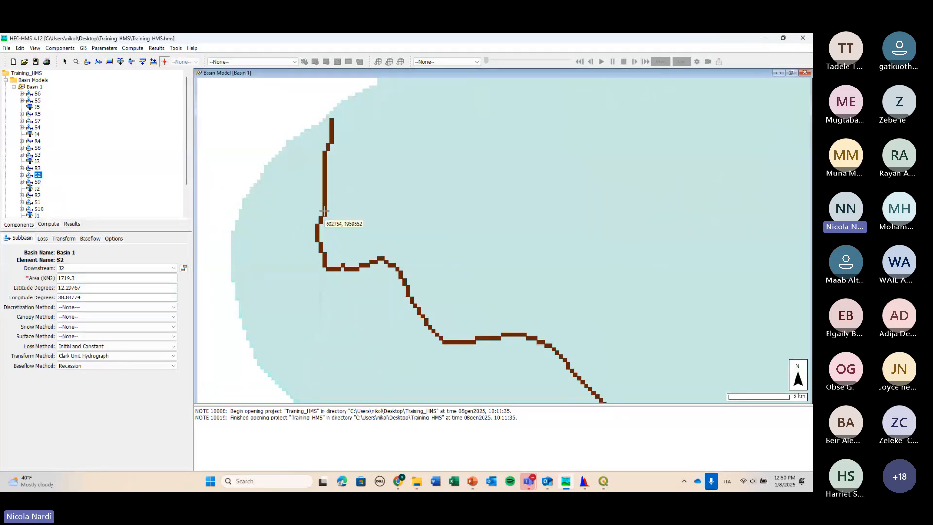
scroll(324, 210, down, 2)
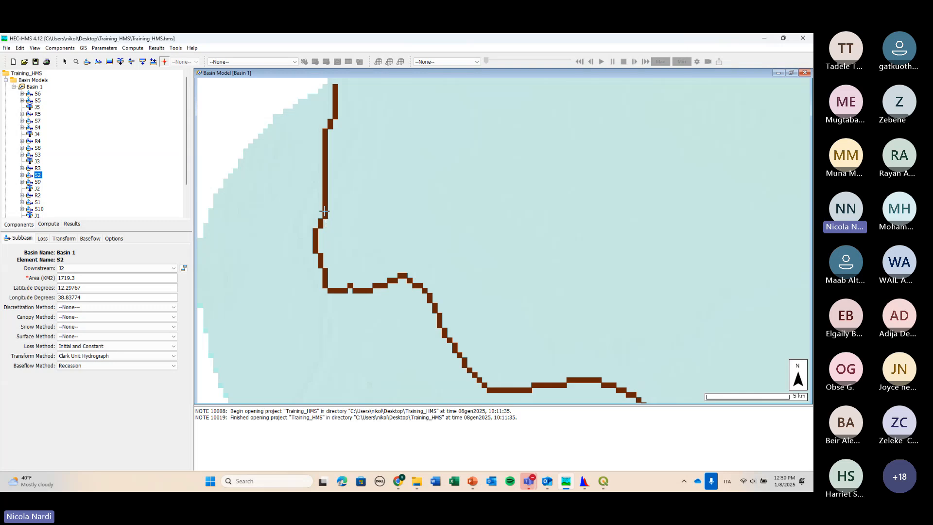
scroll(325, 213, down, 1)
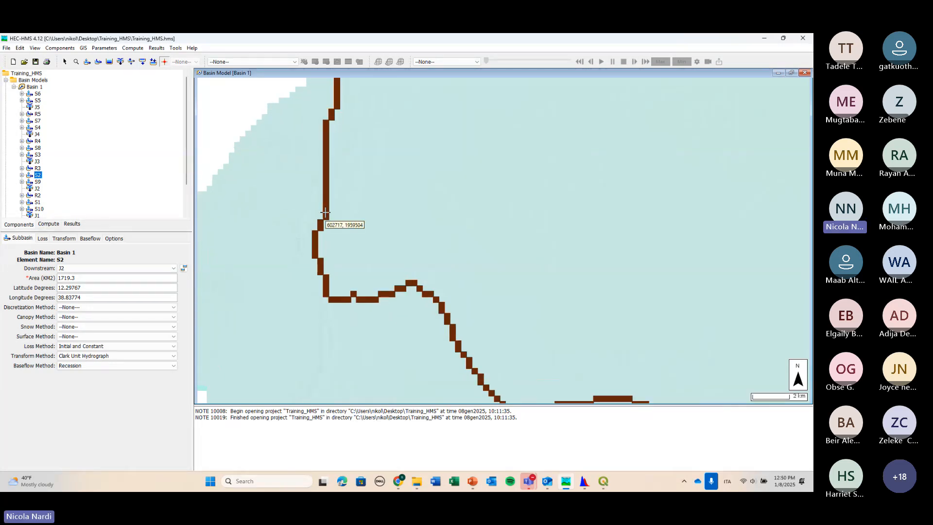
click(164, 62)
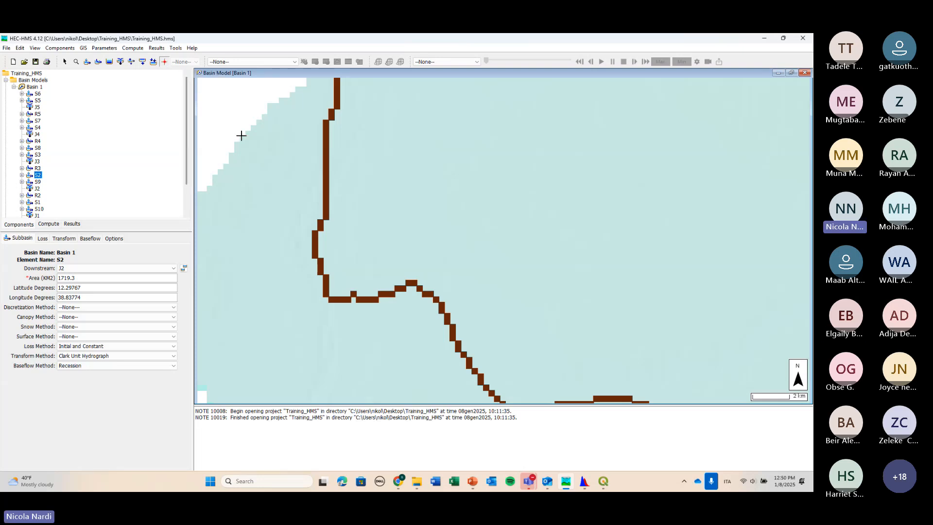
click(326, 215)
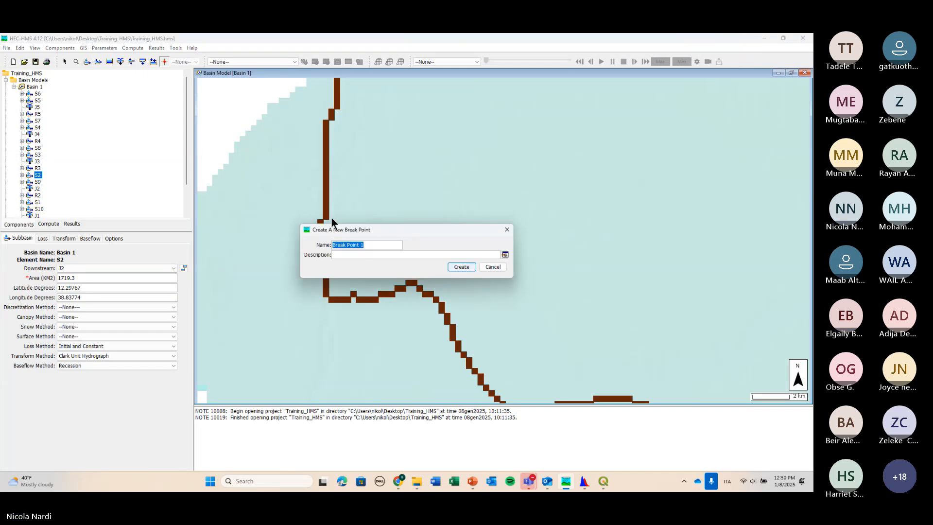
click(461, 267)
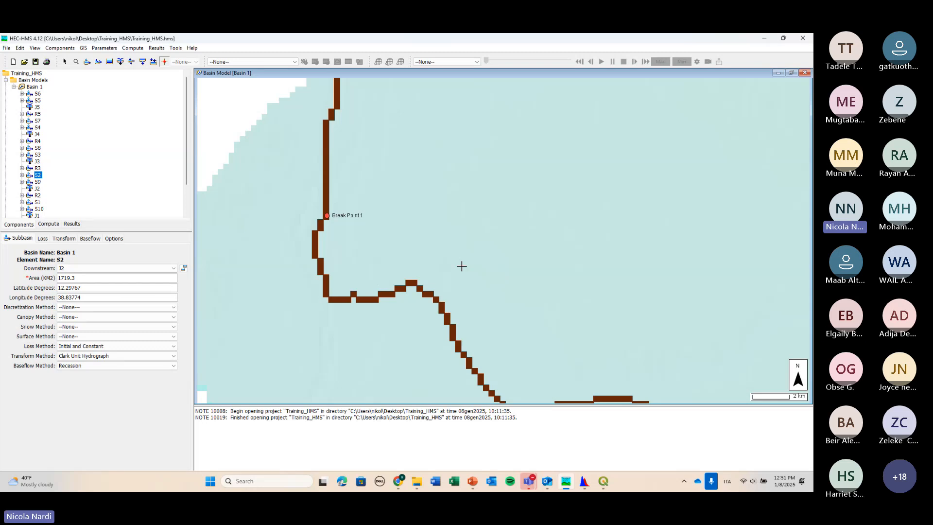
Start Delineate Elements with subbasin prefix S, reach prefix R, junction insertion set to Yes and junction prefix J.
click(84, 48)
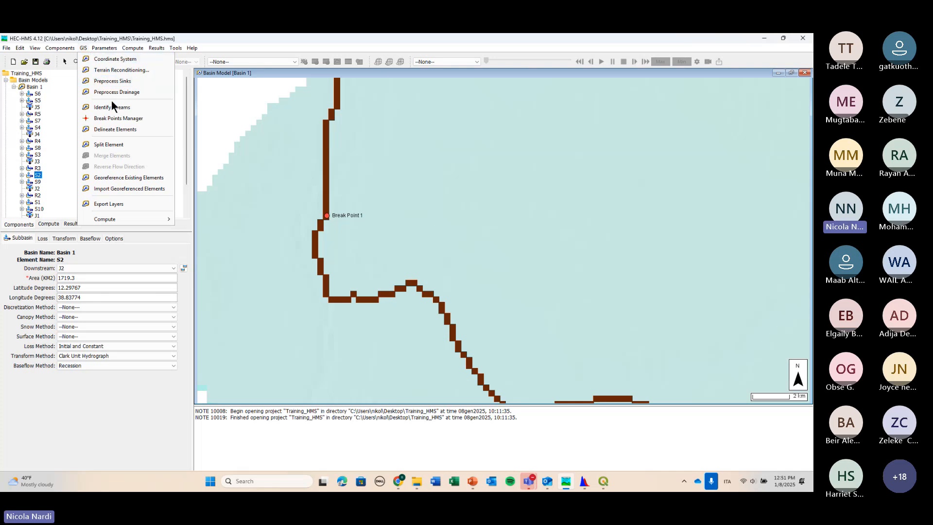
click(132, 134)
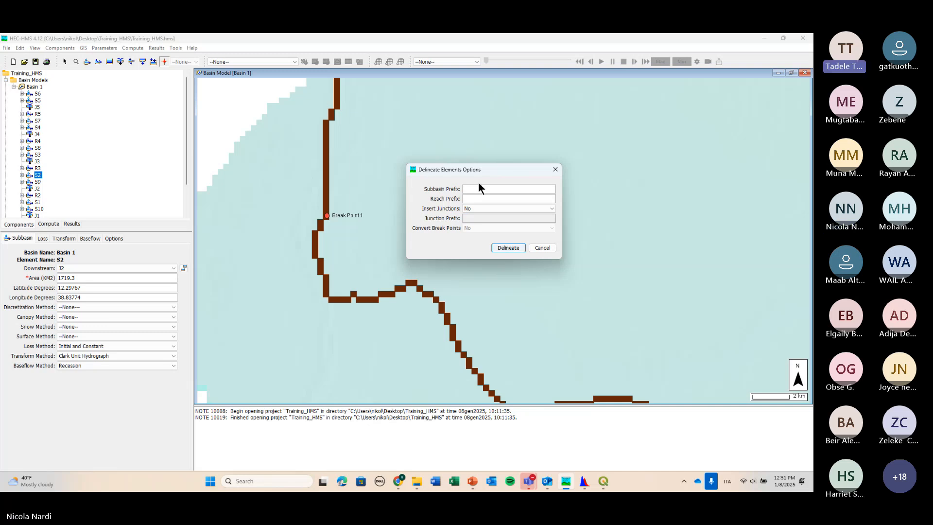
text(S)
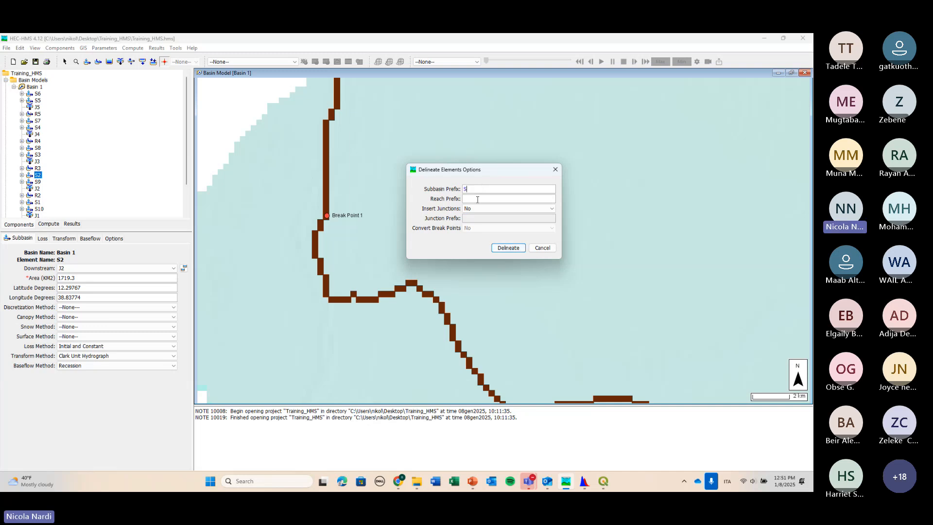
click(478, 200)
text(R)
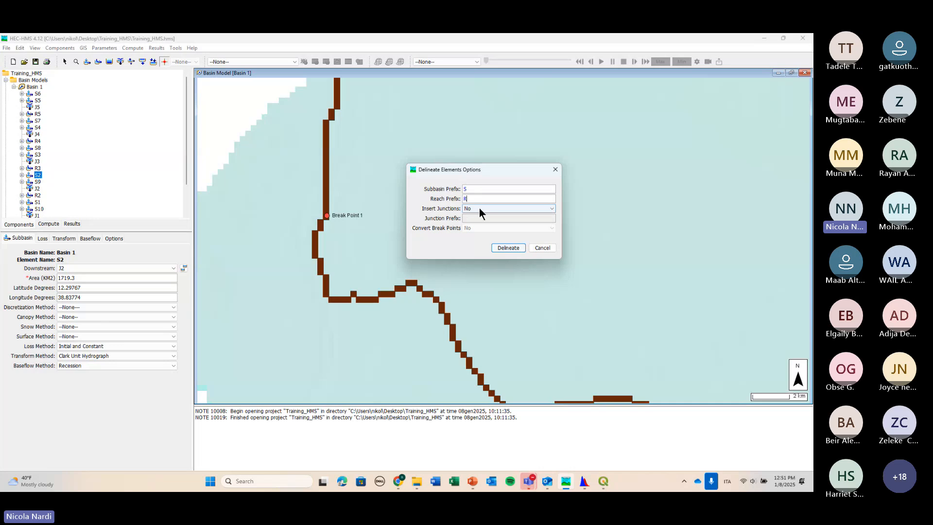
click(480, 209)
click(488, 217)
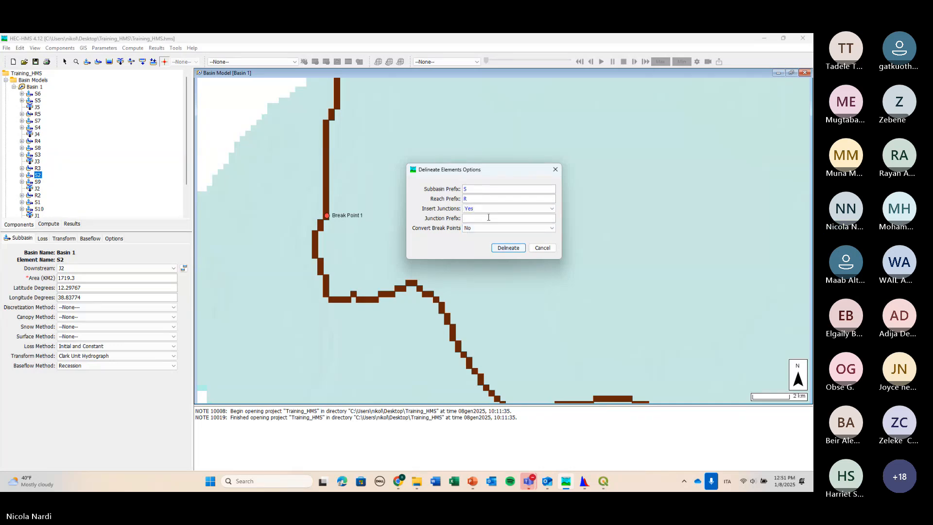
click(488, 218)
text(J)
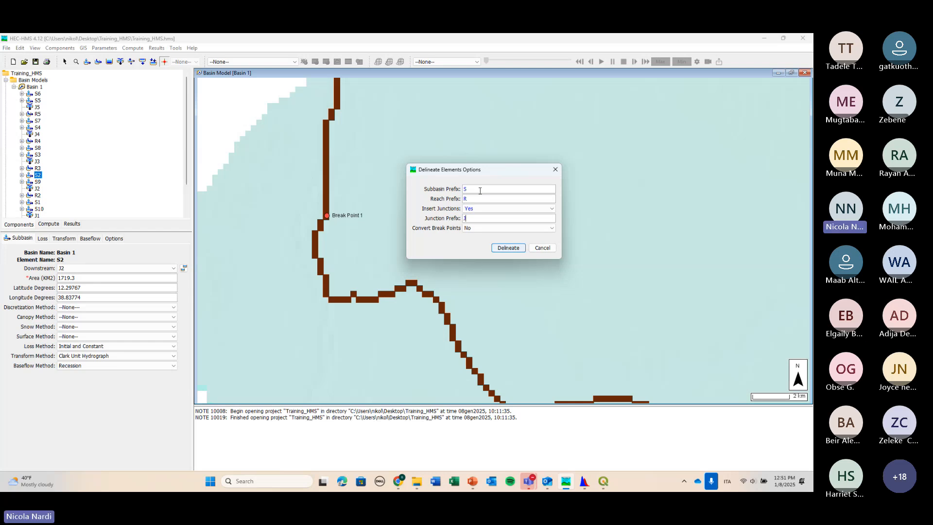
Change the subbasin prefix to C and the reach prefix to S in the delineation options.
drag(481, 189, 436, 191)
text(C)
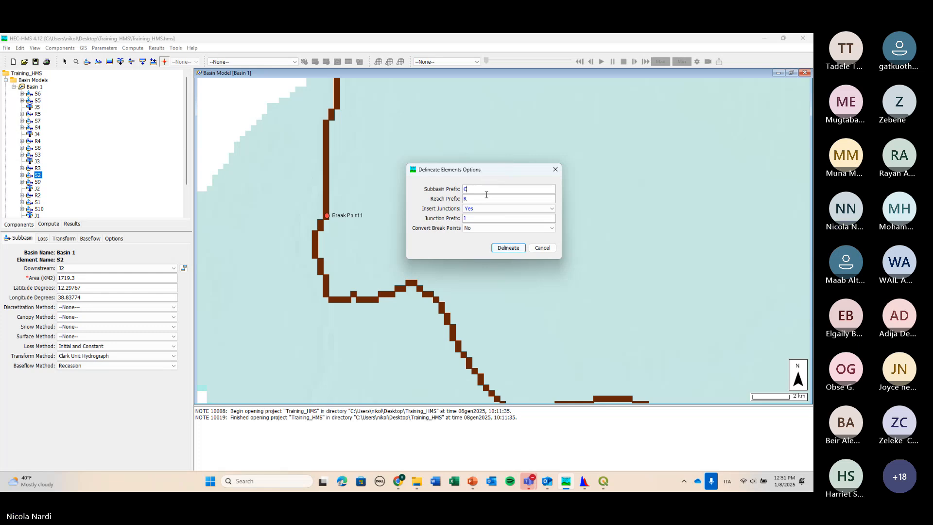
drag(486, 197, 451, 197)
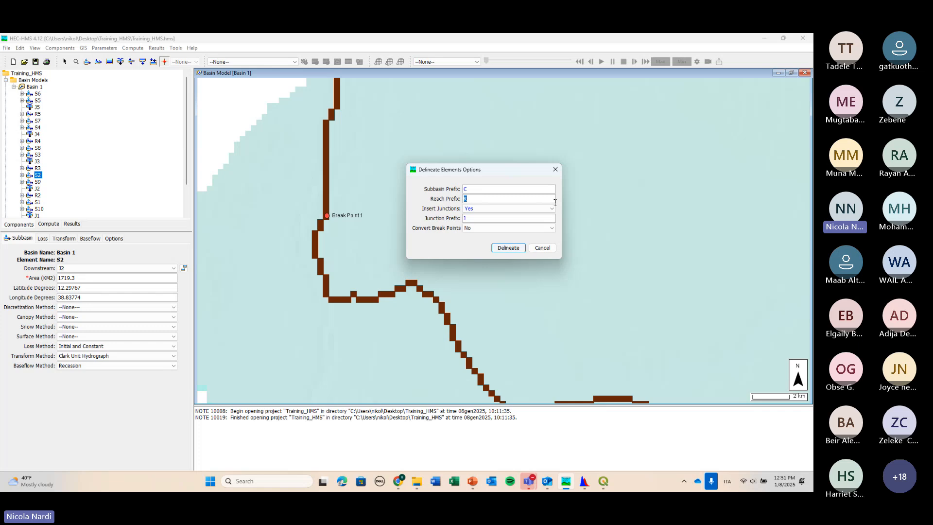
text(S)
key(Tab)
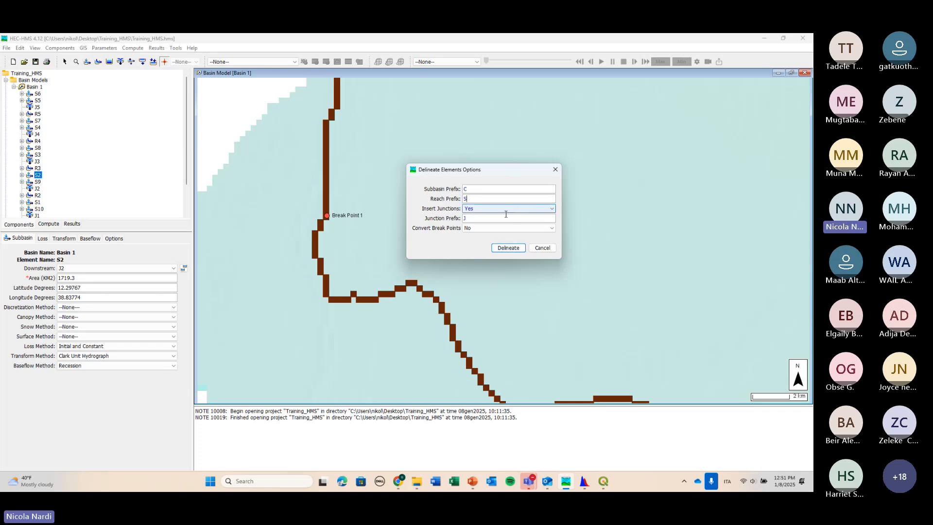
Set Convert Break Points to Yes and delineate the elements, accepting the deletion of the existing basin model elements.
click(504, 228)
click(503, 237)
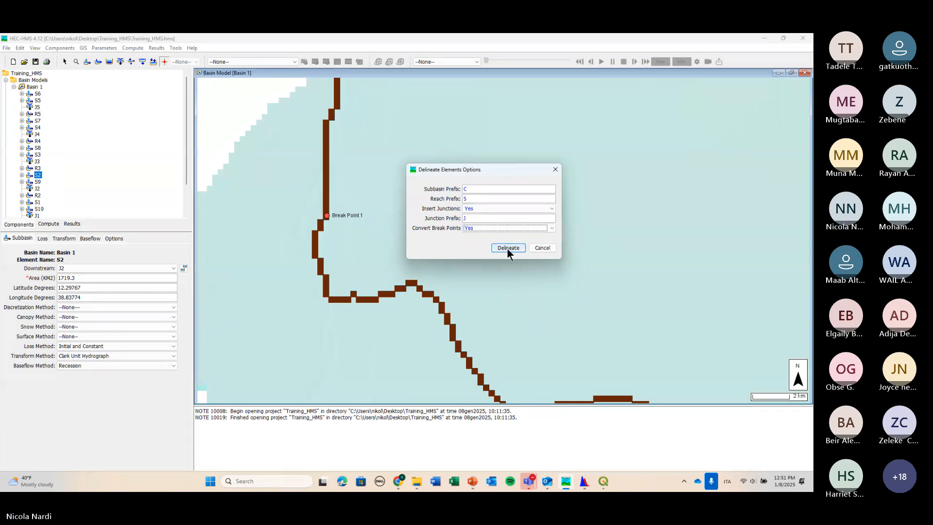
click(509, 249)
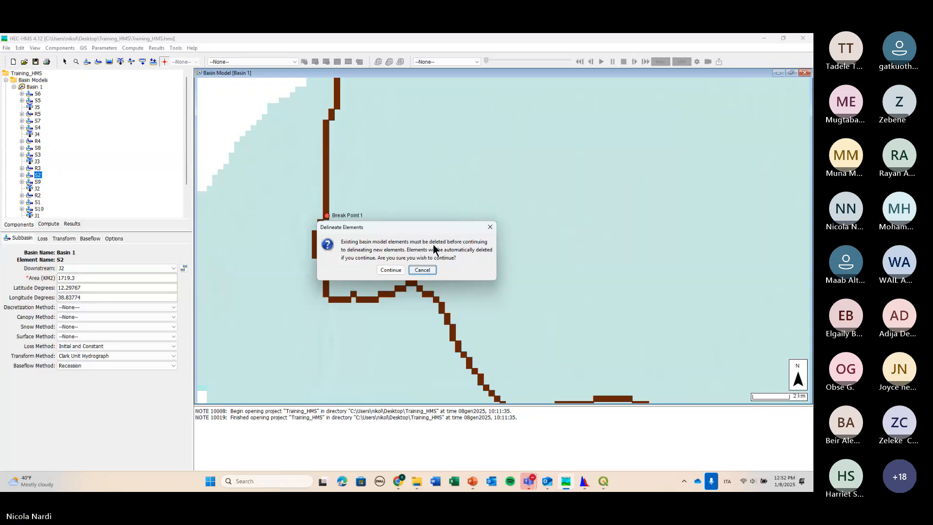
click(390, 271)
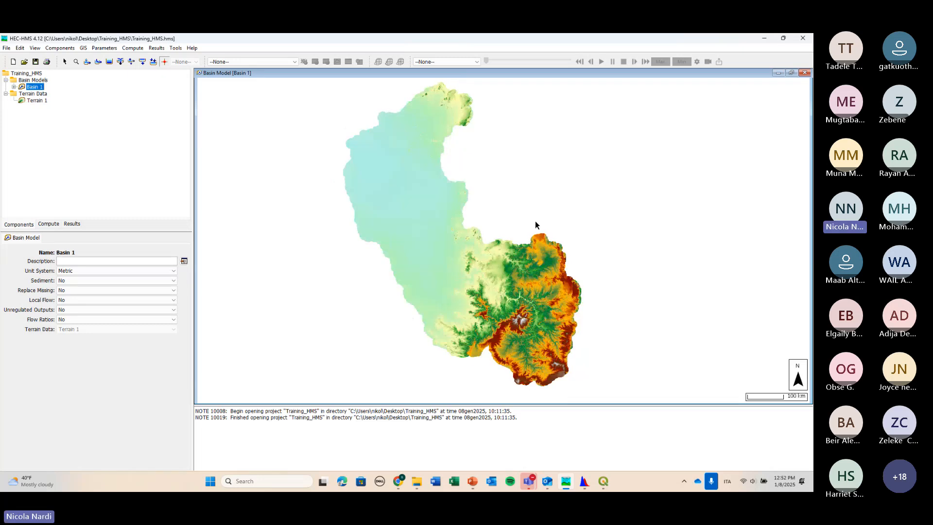
Switch to the Teams meeting to check the participants' chat messages, and return to HEC-HMS each time.
mouse_move(528, 480)
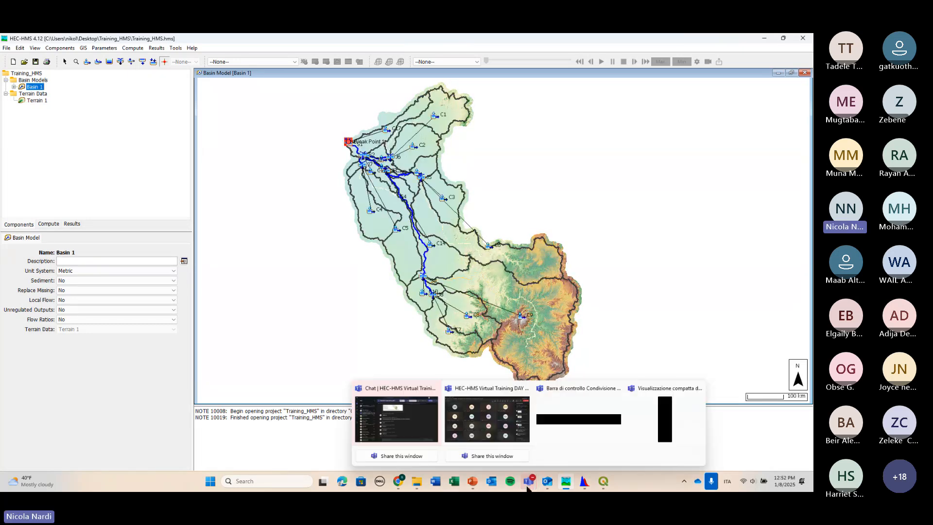
click(531, 454)
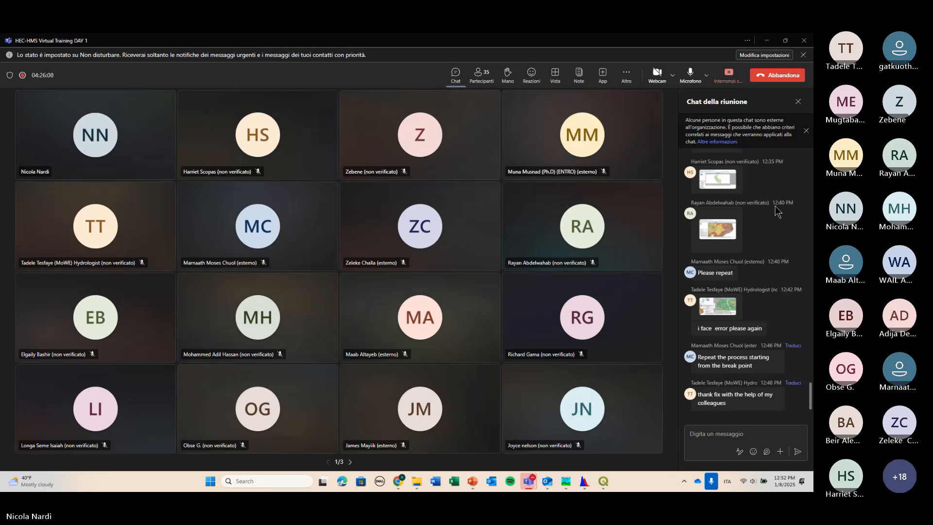
click(769, 41)
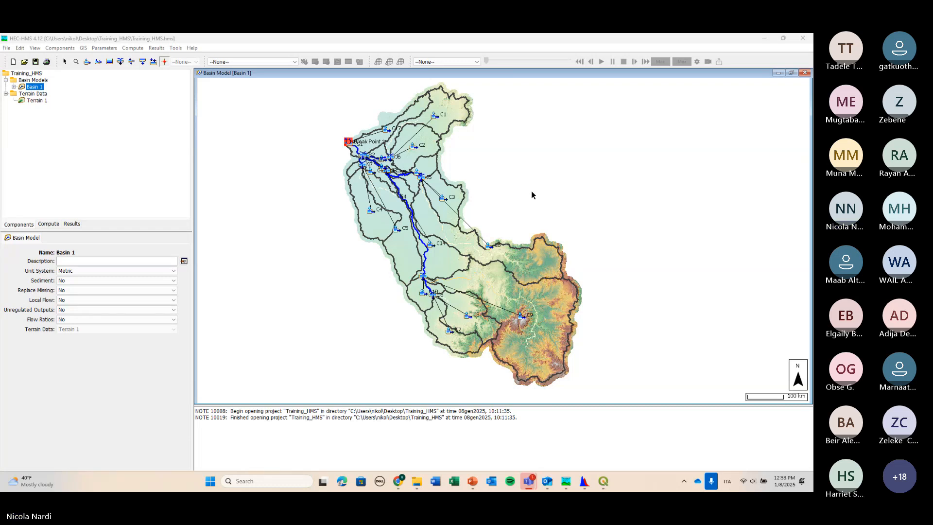
mouse_move(528, 482)
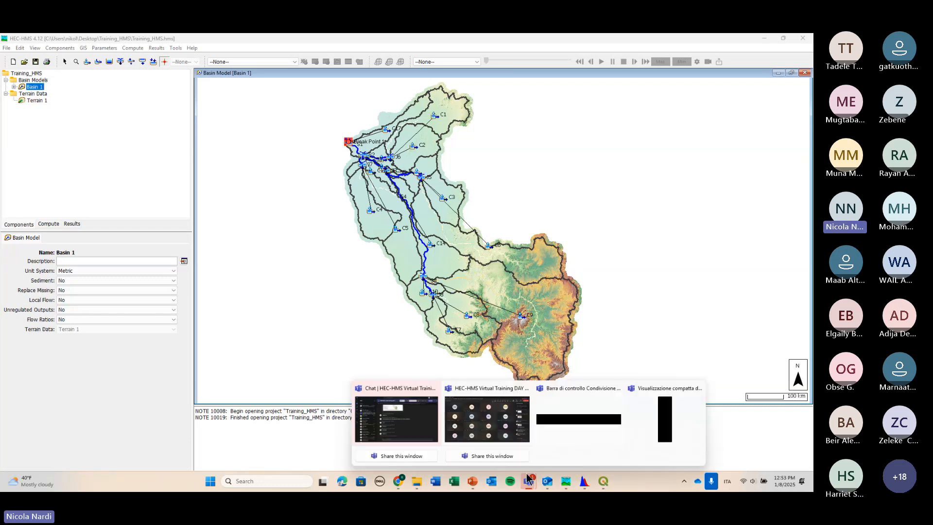
click(511, 439)
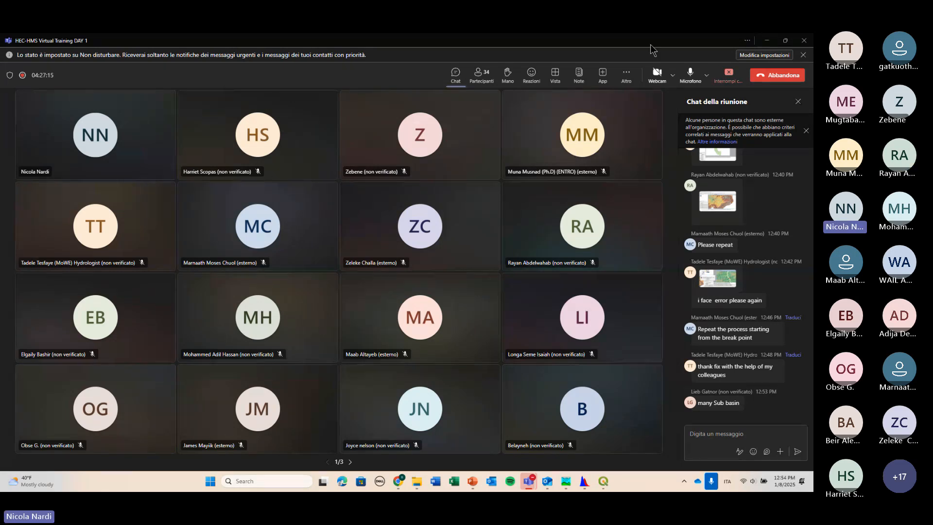
click(767, 40)
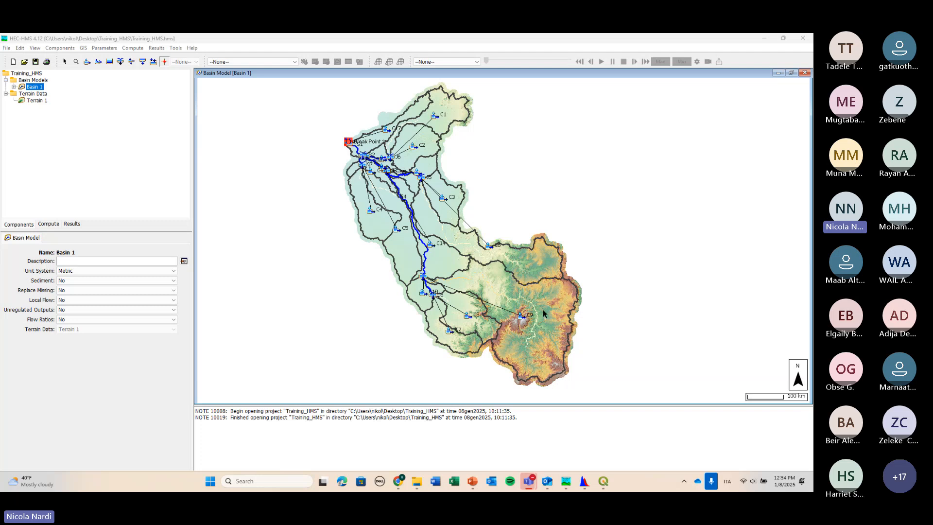
Switch to PowerPoint, find the Watershed Identification slide with the four Nile sub-basins, show it full screen and exit the show.
click(474, 484)
scroll(429, 308, up, 6)
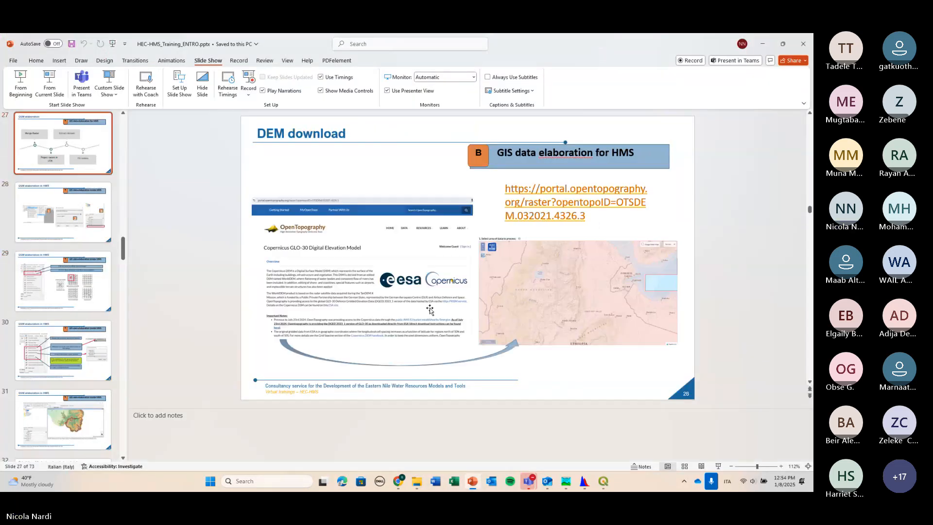
scroll(430, 308, up, 6)
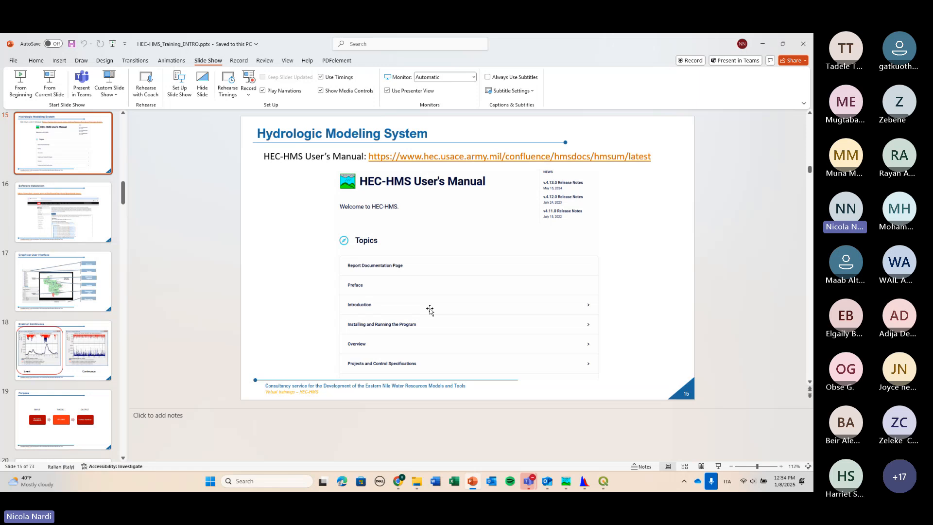
scroll(430, 308, up, 6)
scroll(270, 183, down, 1)
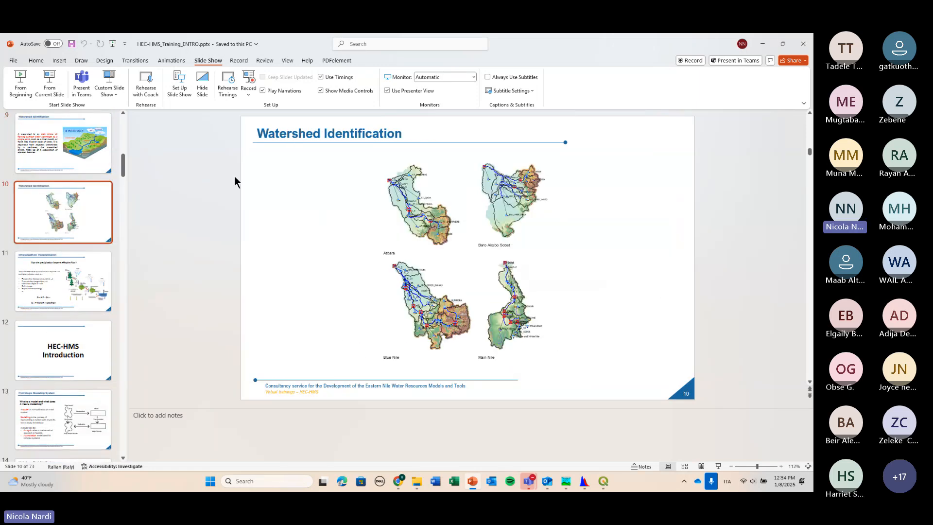
click(53, 86)
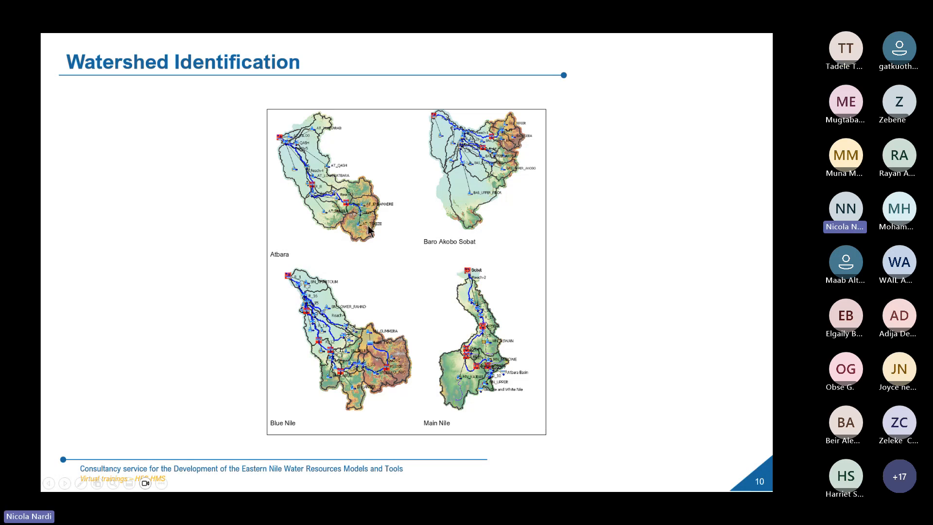
key(Escape)
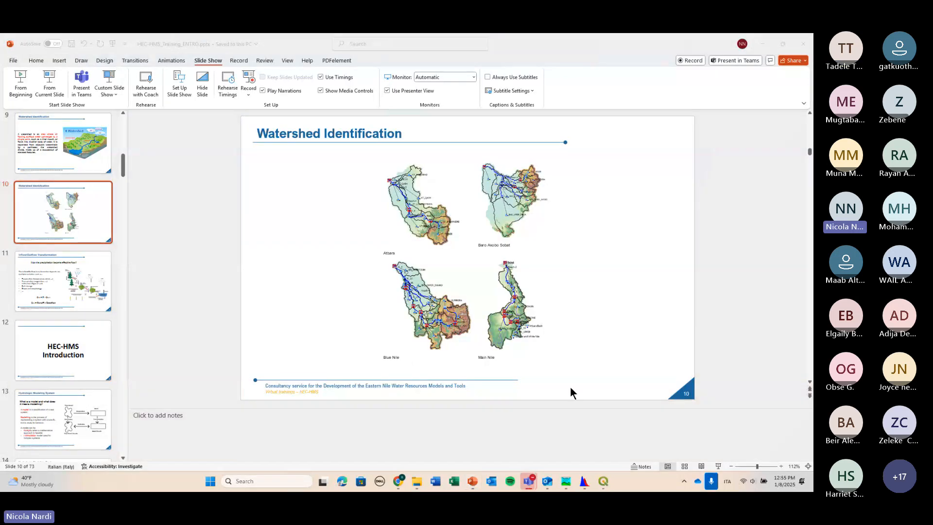
Switch to HEC-HMS, select subbasin C9 and examine its boundary and the river valley in the mountainous southeast of the basin.
mouse_move(567, 481)
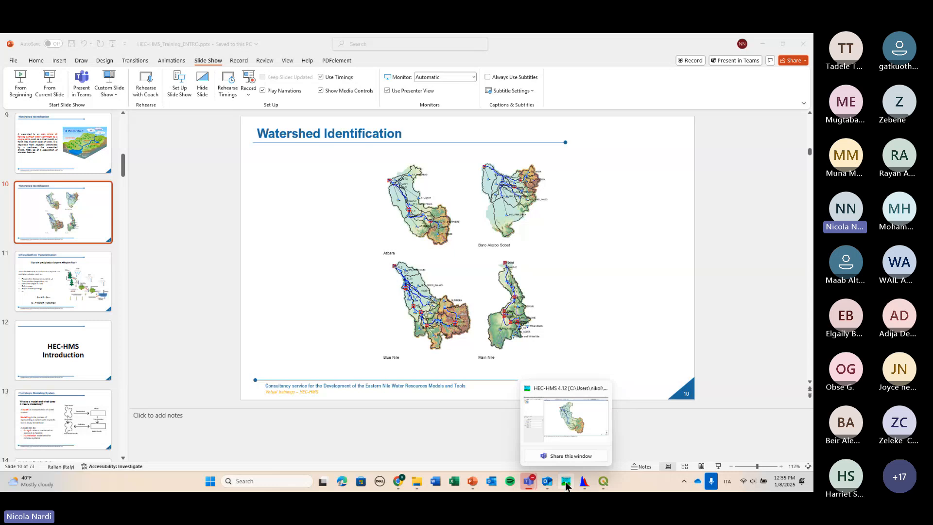
click(562, 430)
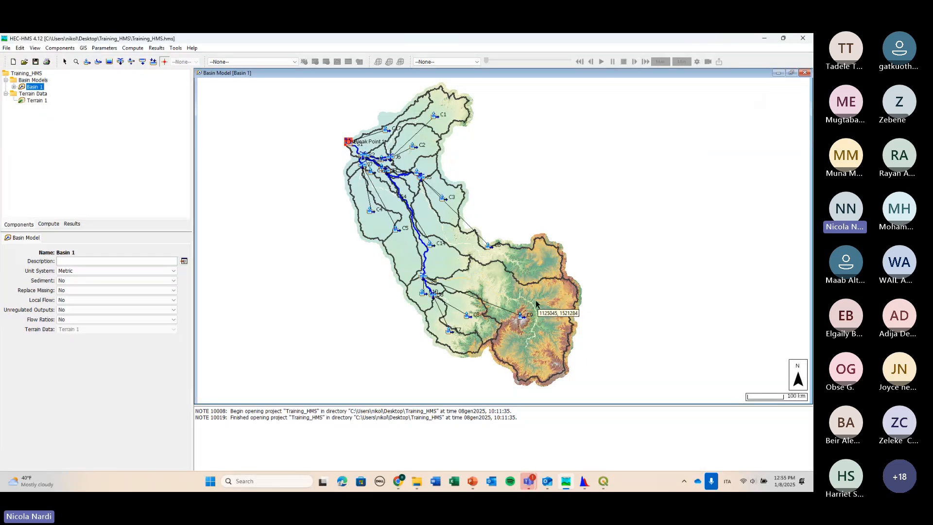
scroll(526, 300, up, 4)
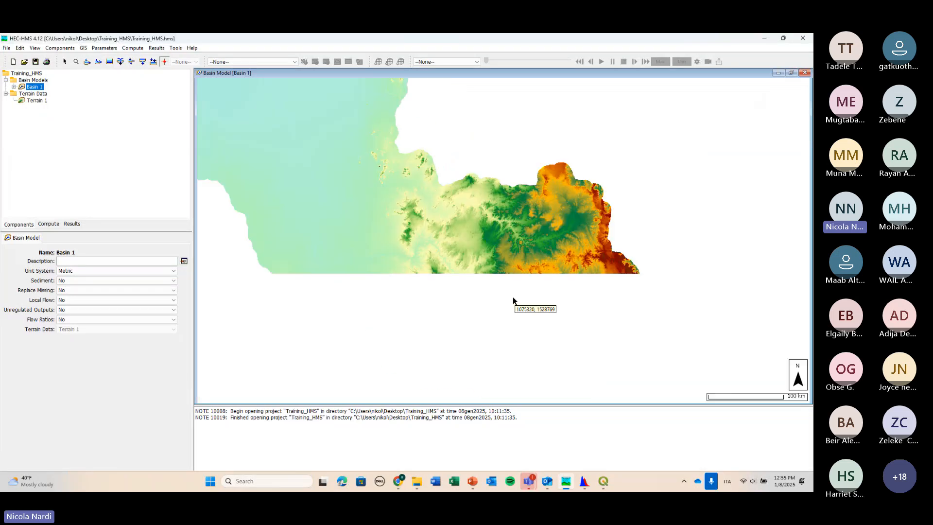
scroll(513, 300, up, 3)
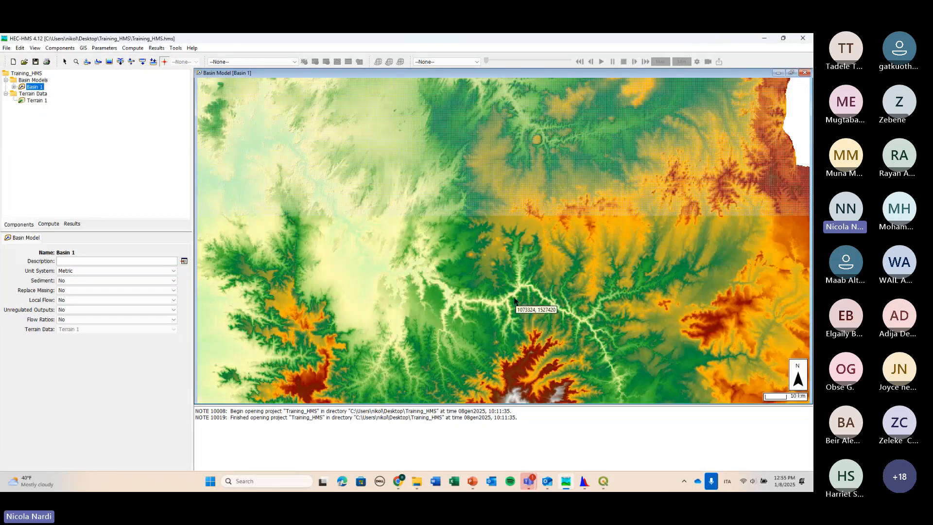
scroll(516, 297, down, 5)
click(518, 293)
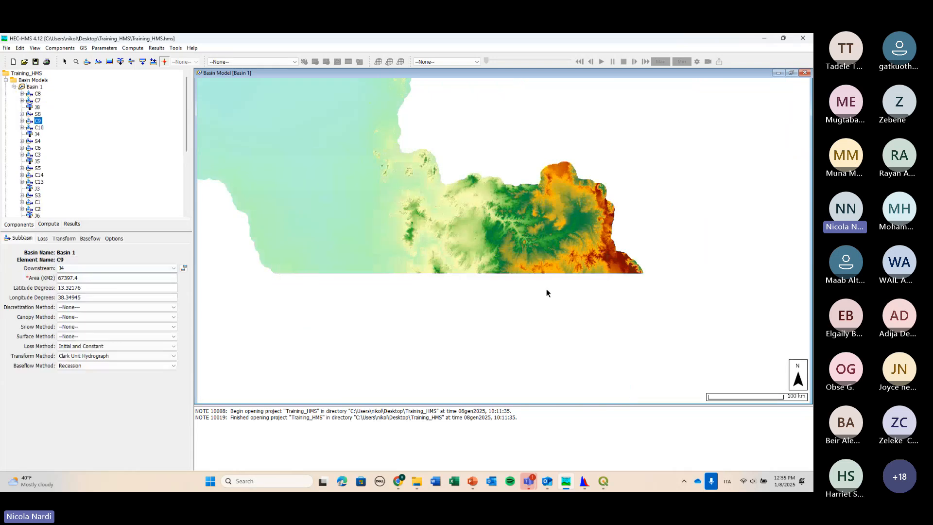
scroll(546, 293, up, 2)
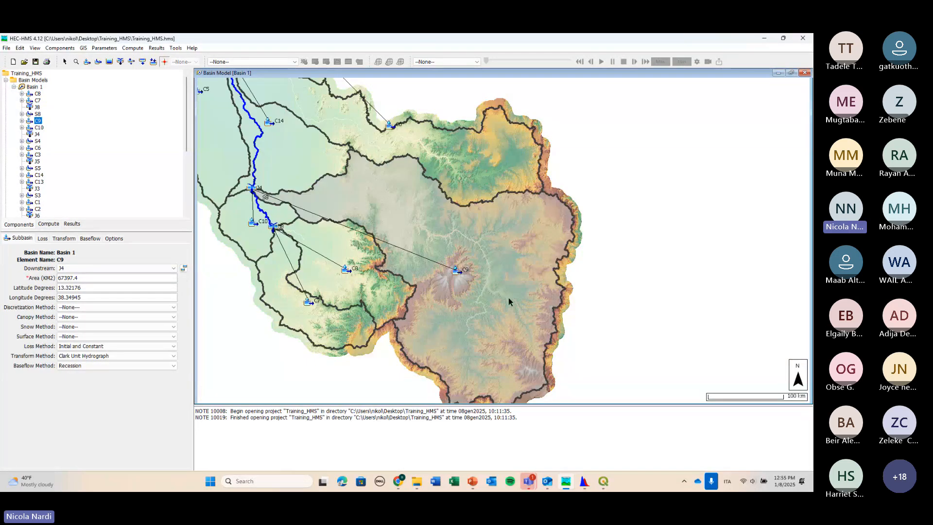
drag(592, 311, 584, 274)
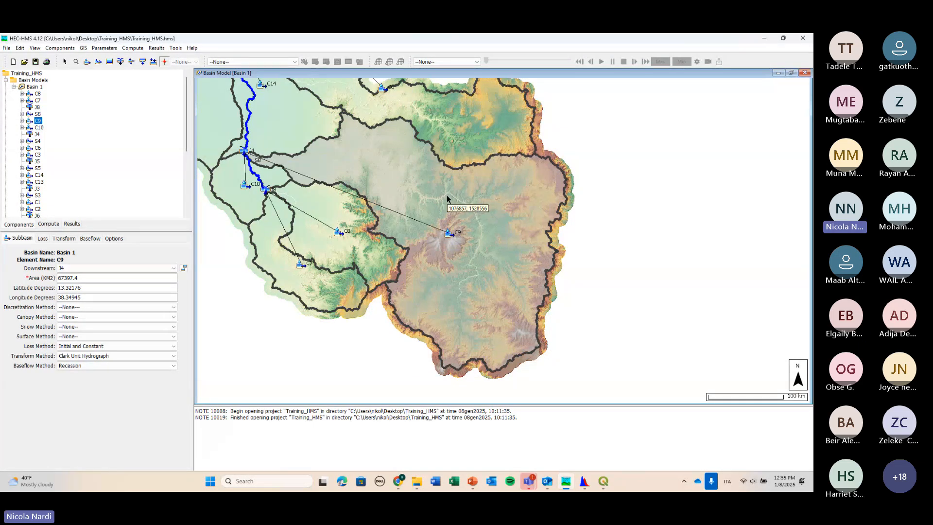
scroll(453, 197, up, 5)
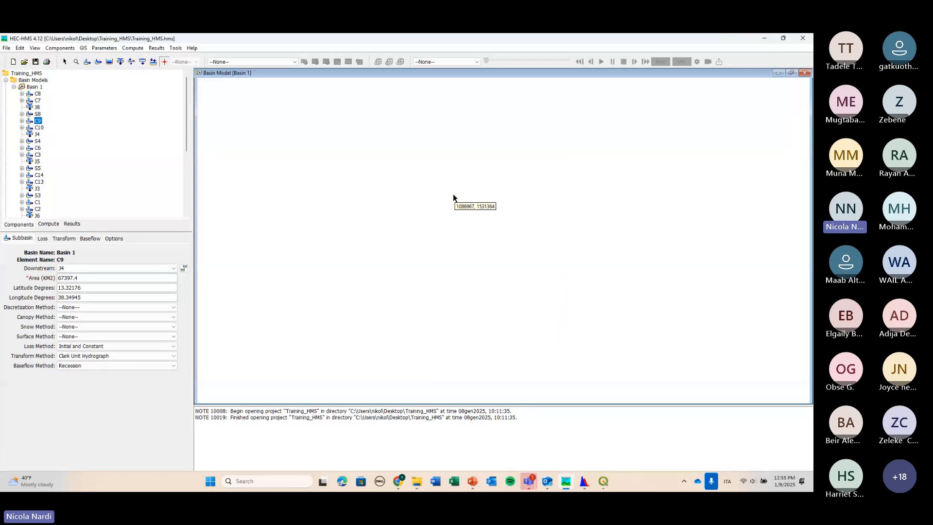
scroll(456, 199, up, 3)
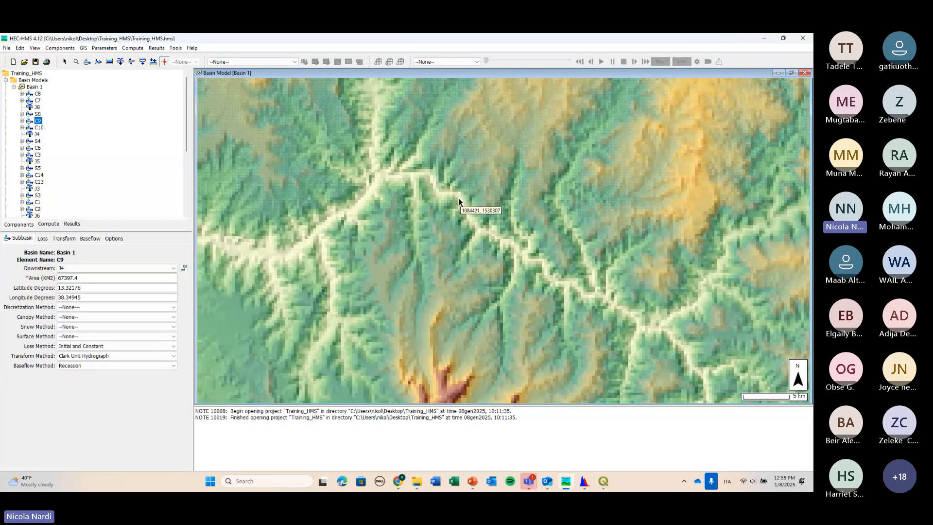
scroll(529, 210, down, 2)
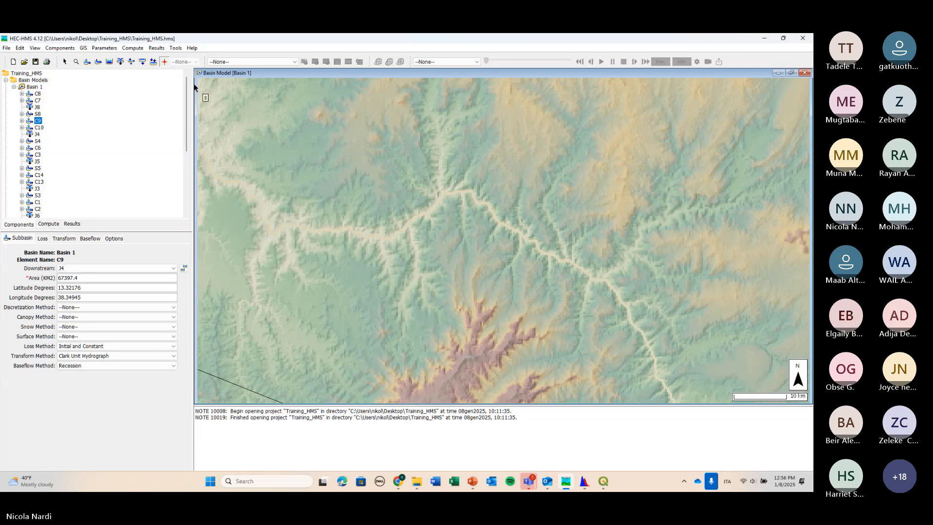
Create a second break point with the default name on the highlighted stream line inside the large mountainous subbasin C9.
click(64, 62)
scroll(557, 255, down, 3)
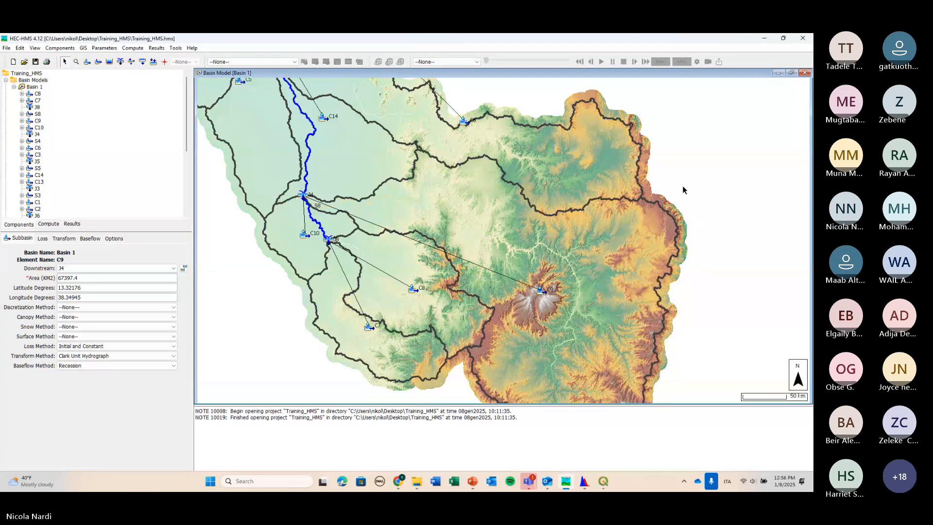
scroll(551, 261, up, 2)
scroll(534, 232, up, 3)
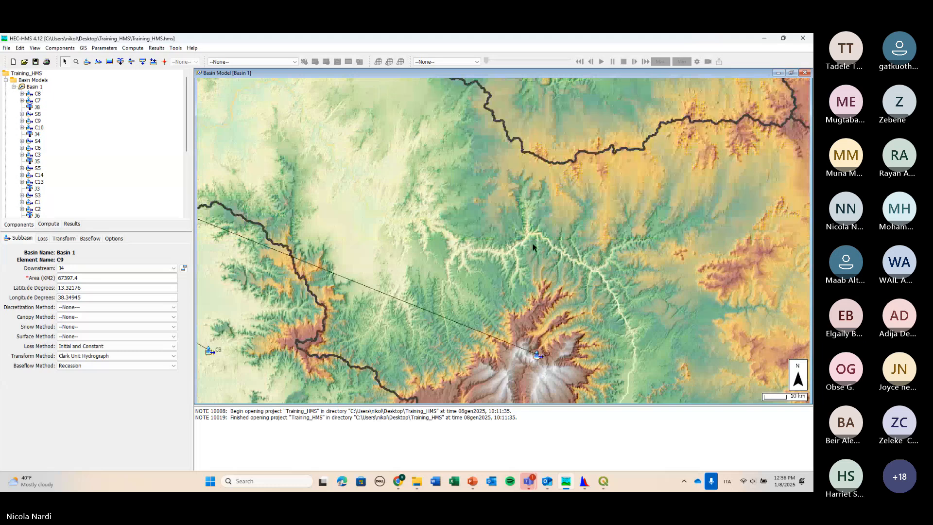
drag(413, 223, 504, 287)
scroll(526, 291, up, 2)
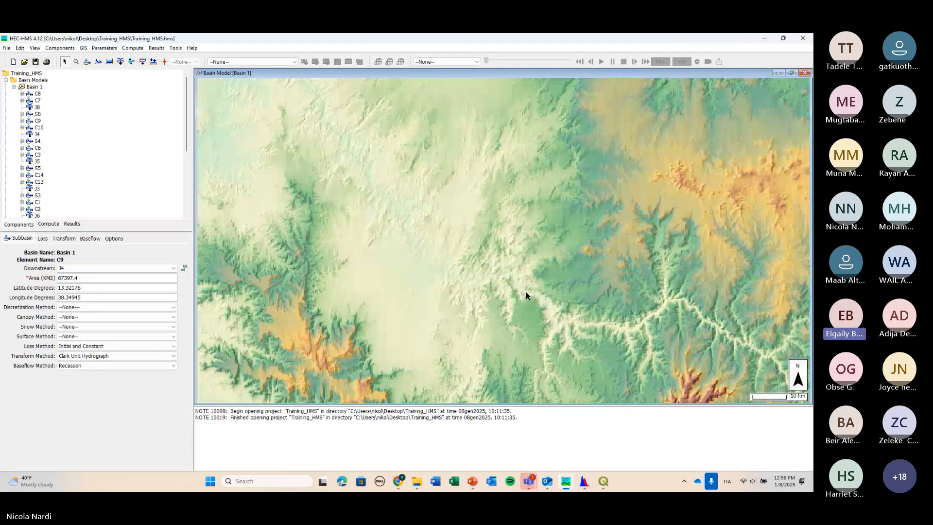
scroll(526, 293, up, 2)
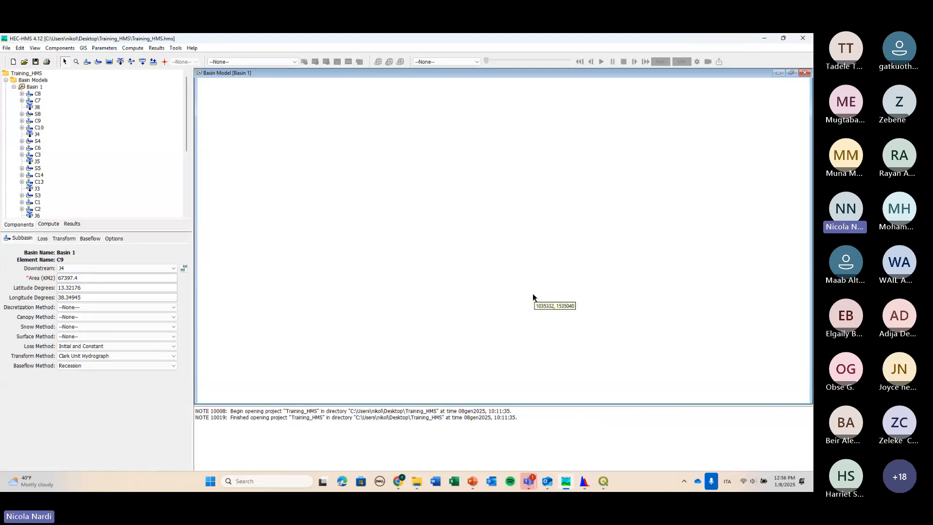
scroll(511, 303, up, 2)
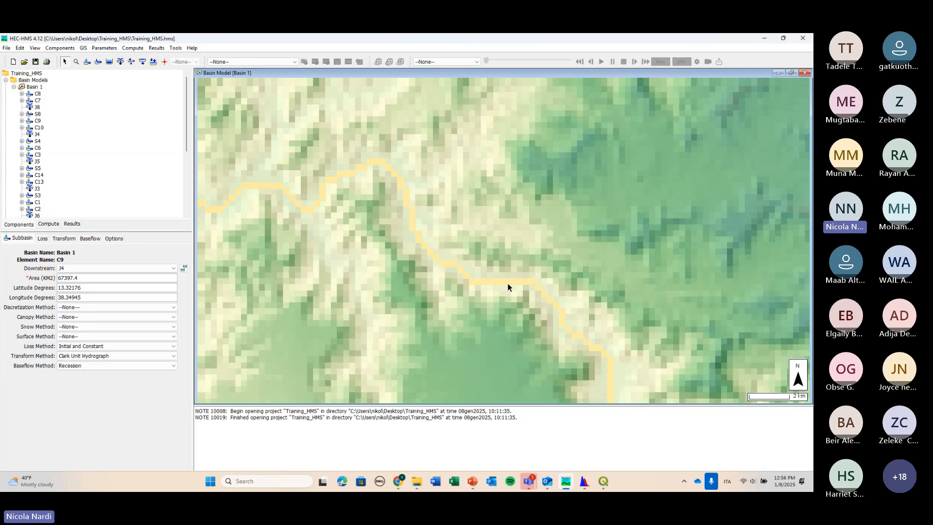
click(164, 61)
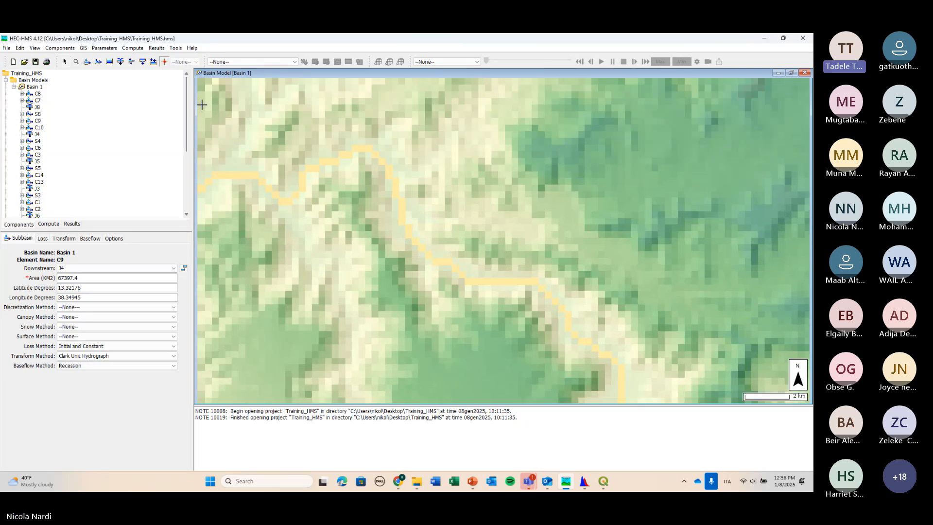
click(484, 283)
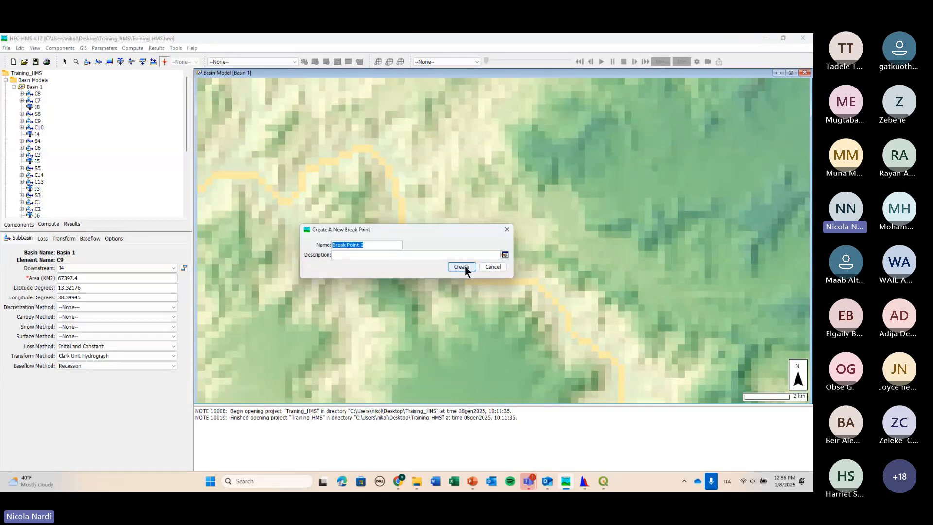
click(459, 267)
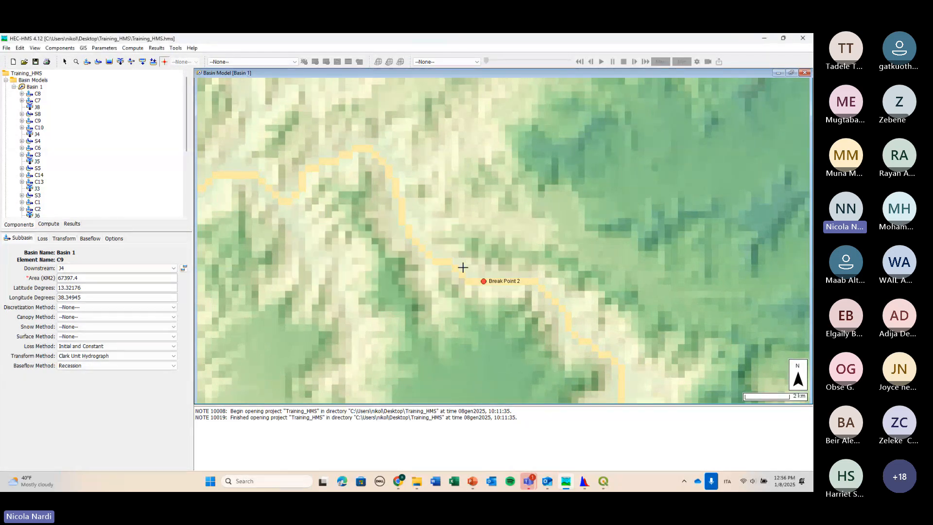
Delineate the elements again with Insert Junctions and Convert Break Points set to Yes, accept the deletion of existing elements, and inspect the area around the new break point.
click(113, 62)
click(430, 248)
click(400, 257)
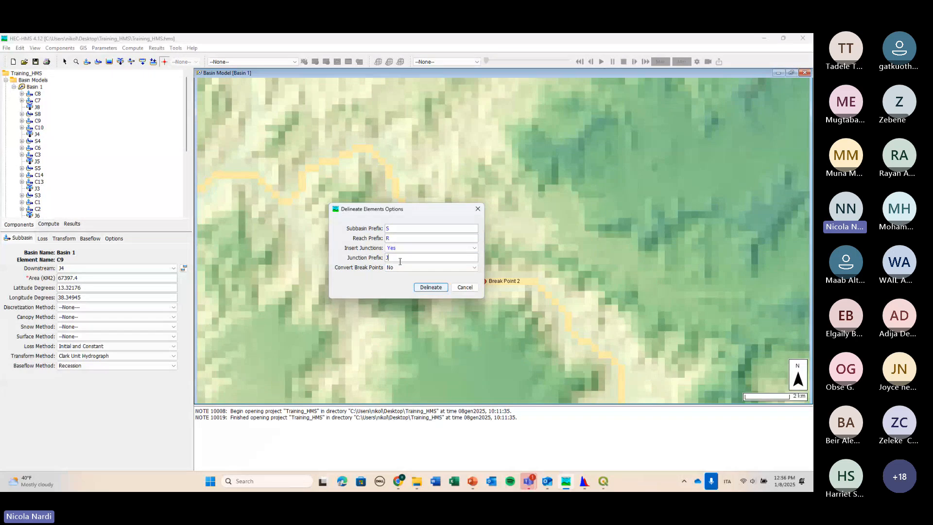
click(413, 267)
click(411, 276)
click(430, 287)
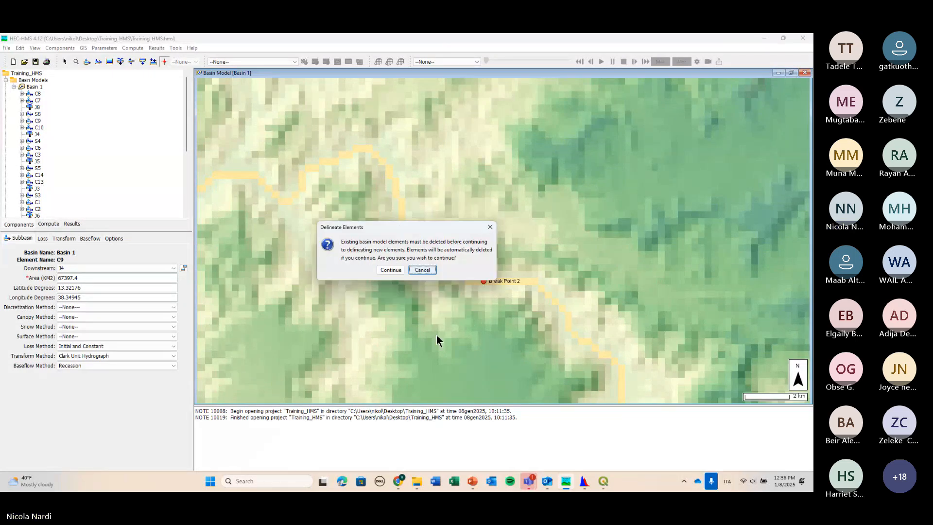
click(391, 270)
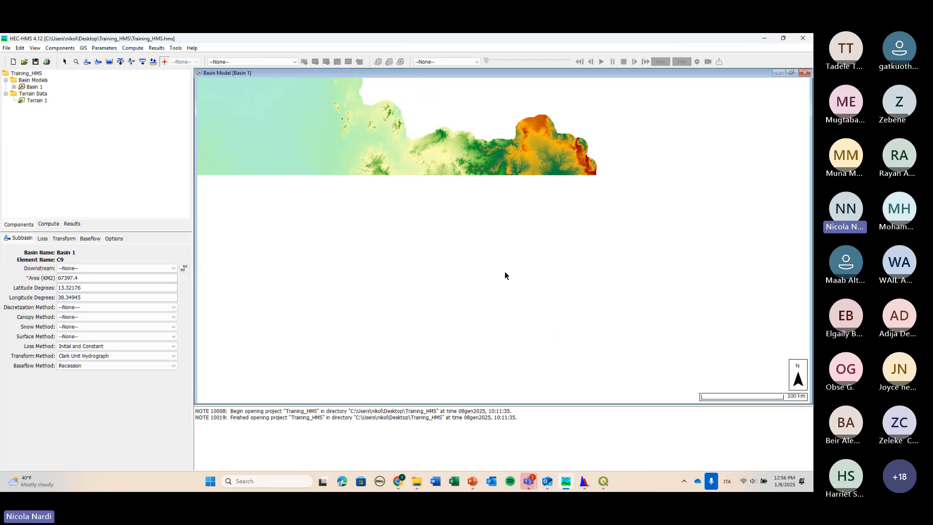
scroll(501, 272, up, 1)
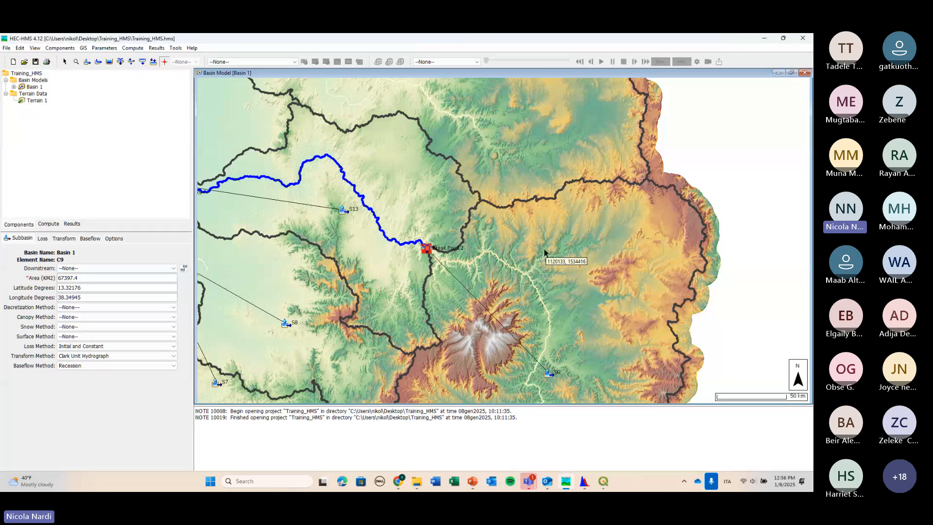
drag(545, 250, 533, 231)
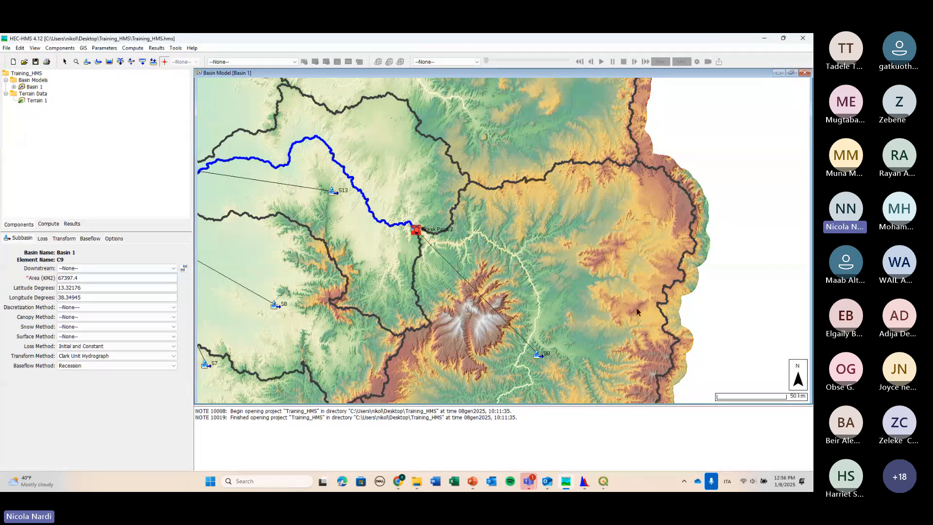
drag(638, 311, 566, 234)
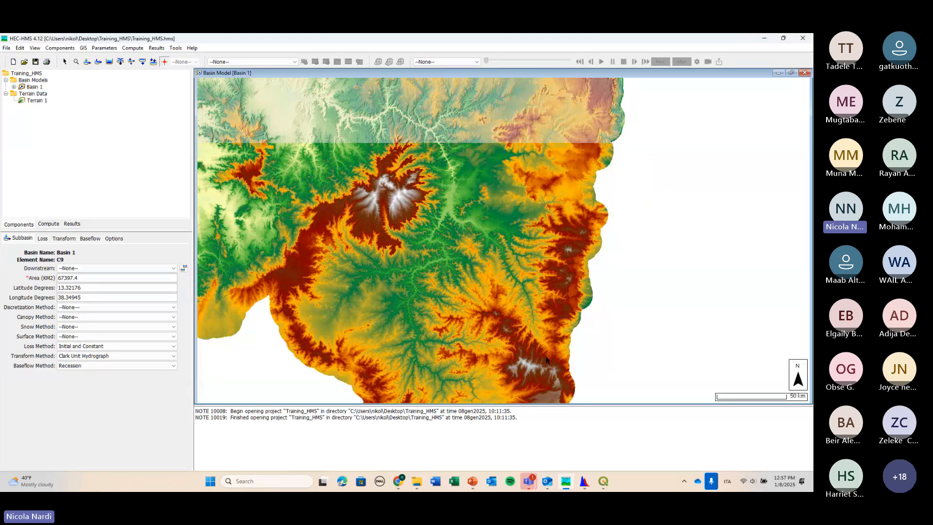
Switch to Teams, view the basin model screenshot a participant posted in the chat, and return to HEC-HMS to view the whole basin.
click(529, 481)
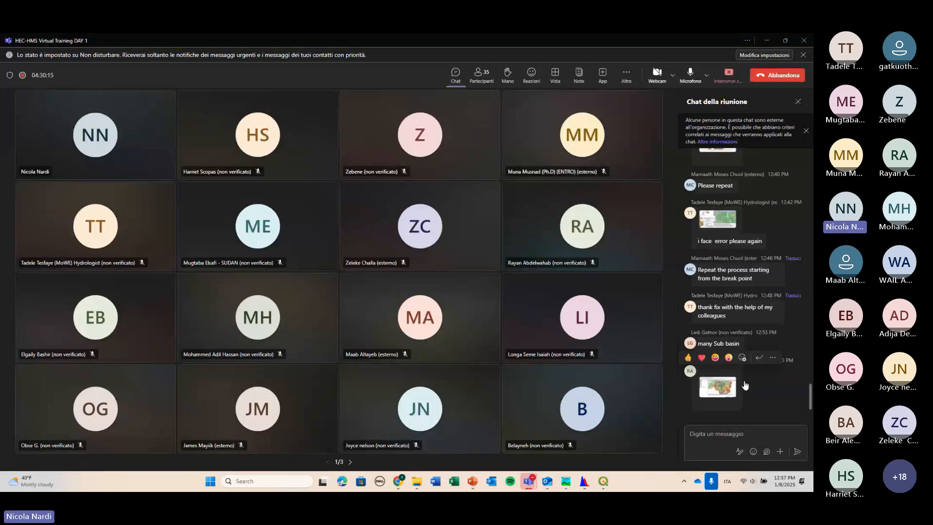
click(724, 387)
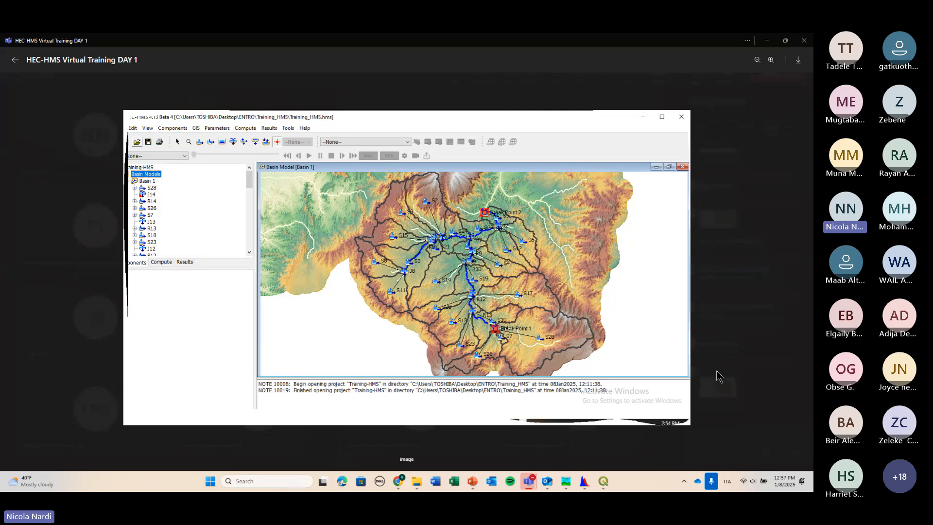
key(Escape)
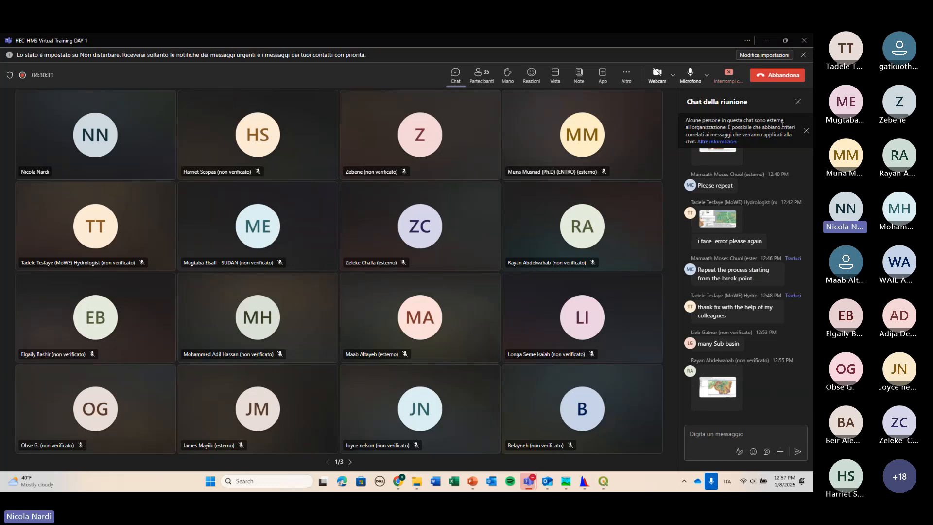
click(768, 43)
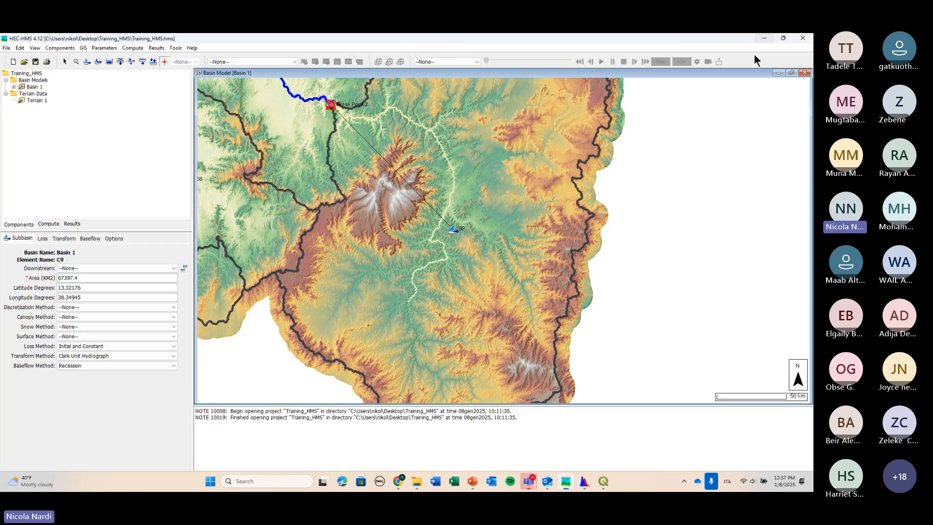
scroll(520, 212, down, 3)
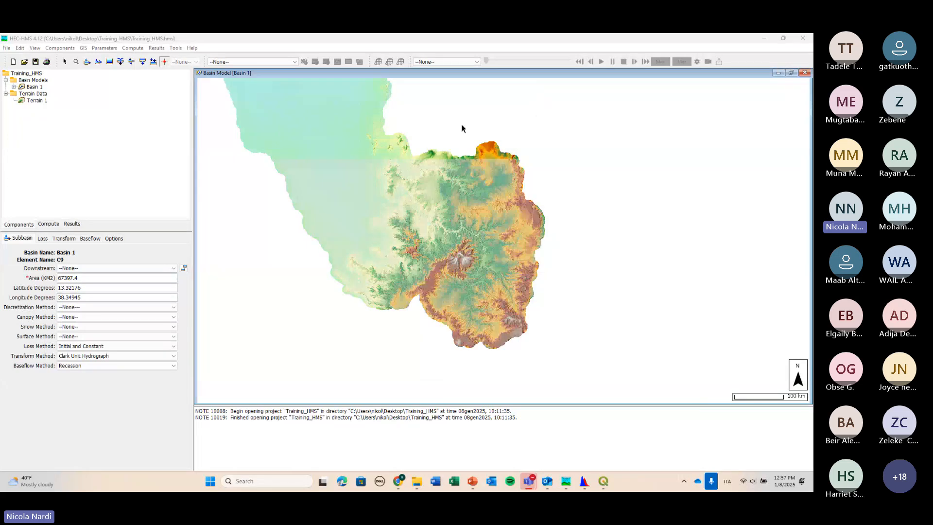
drag(462, 124, 492, 175)
scroll(493, 183, down, 2)
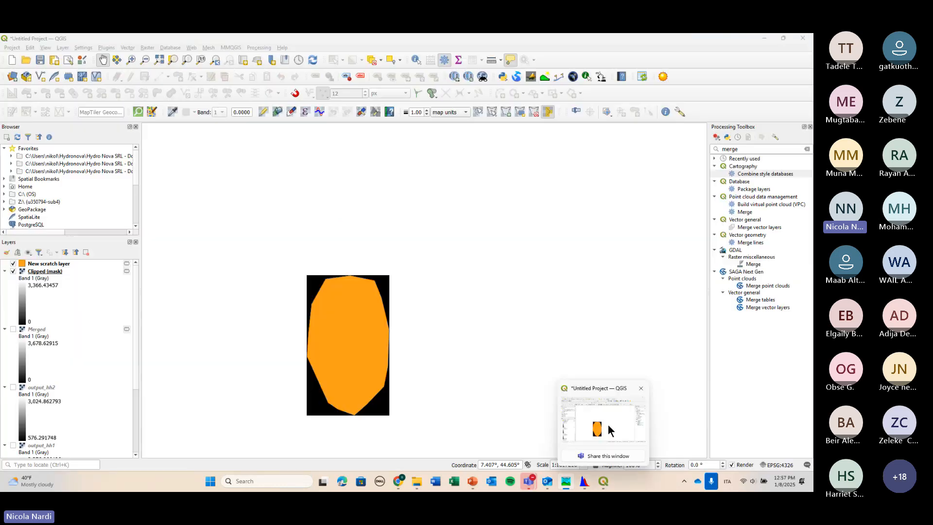
Switch to QGIS, collapse the legends of all raster layers, and hide the Clipped (mask) raster and the New scratch layer.
click(607, 428)
click(48, 264)
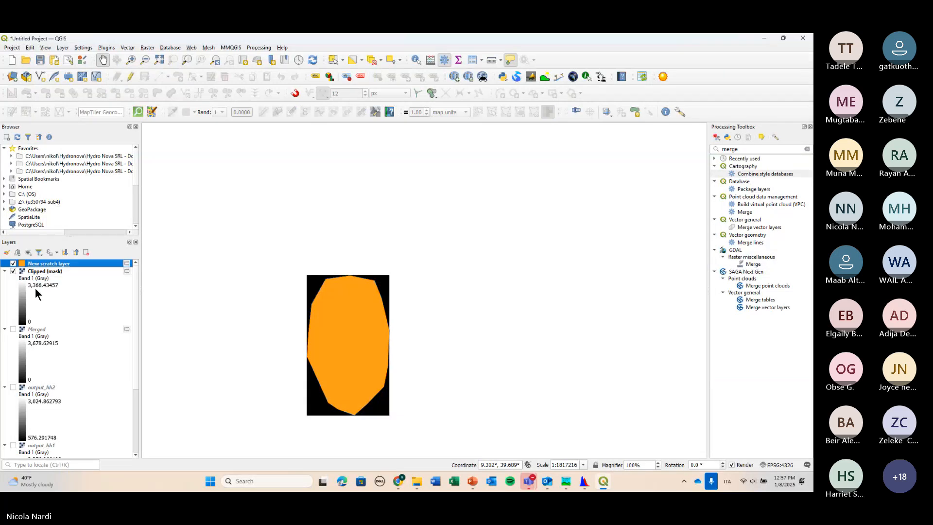
click(5, 272)
click(5, 279)
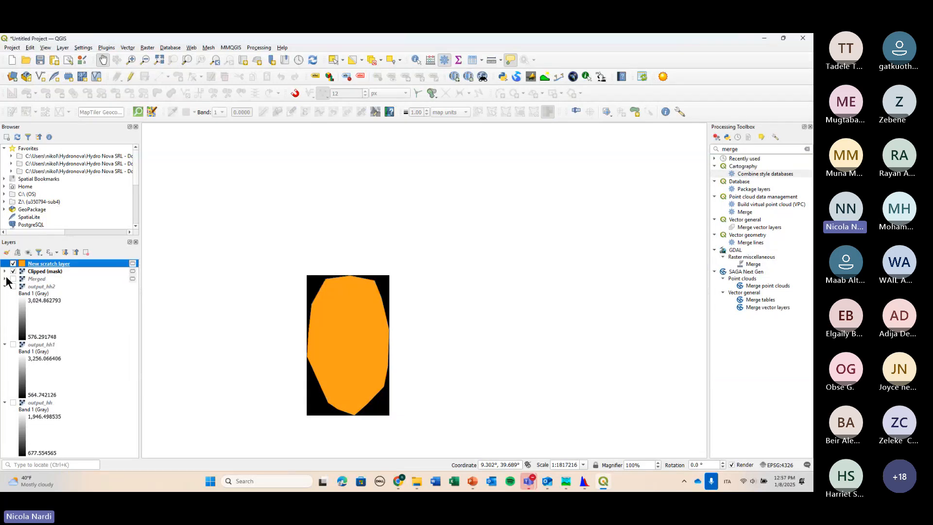
click(5, 287)
click(4, 294)
click(5, 302)
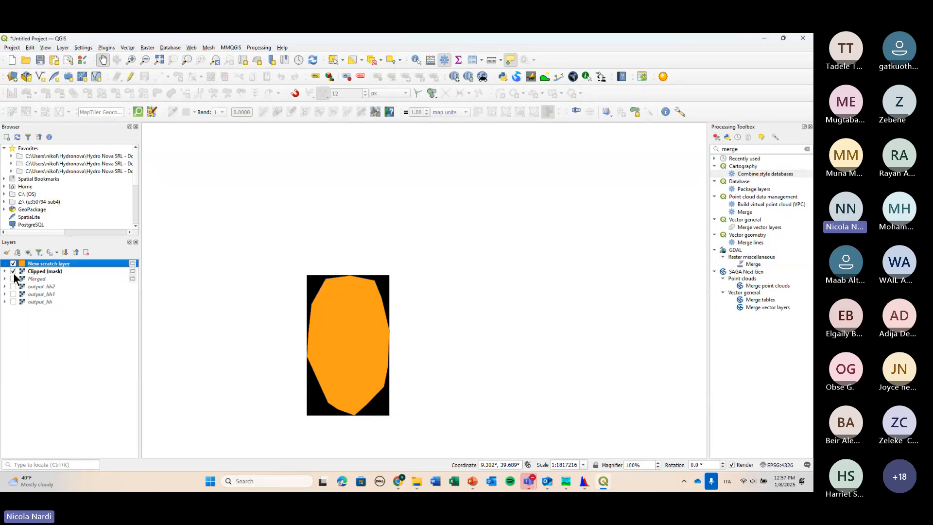
click(13, 271)
click(13, 263)
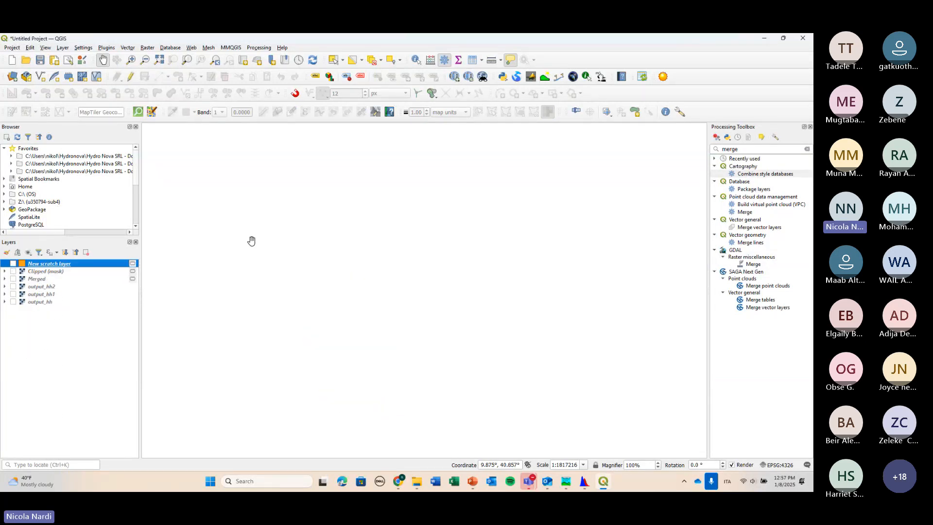
Add the Google Hybrid basemap through QuickMapServices and view it at the scale of the Horn of Africa.
click(192, 47)
mouse_move(262, 77)
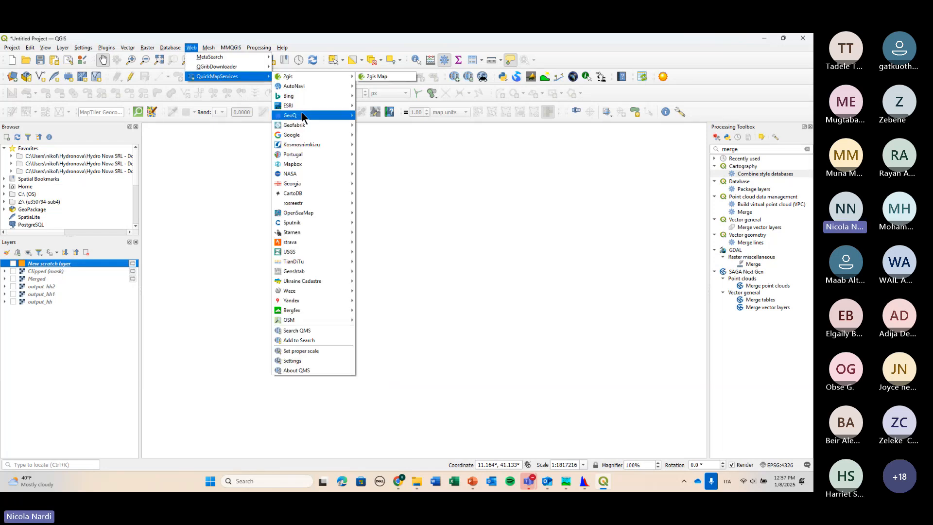
mouse_move(331, 135)
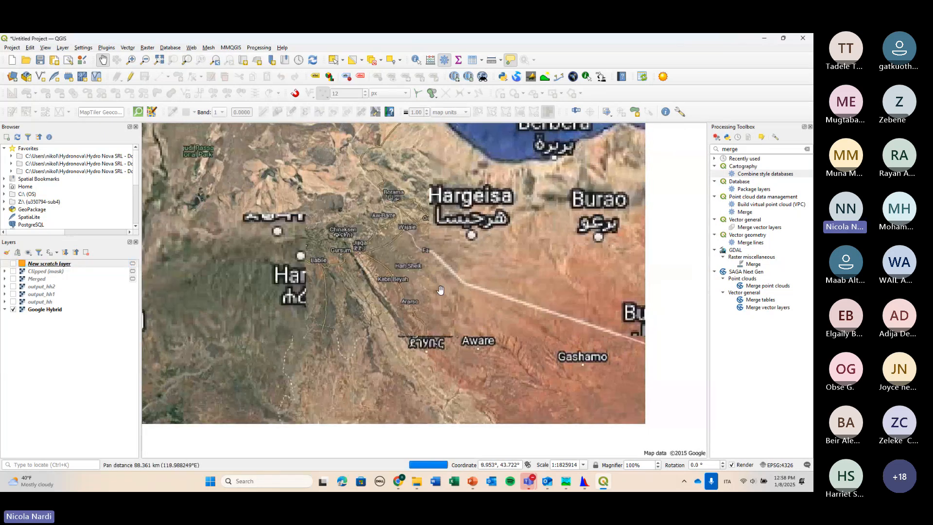
scroll(281, 296, down, 2)
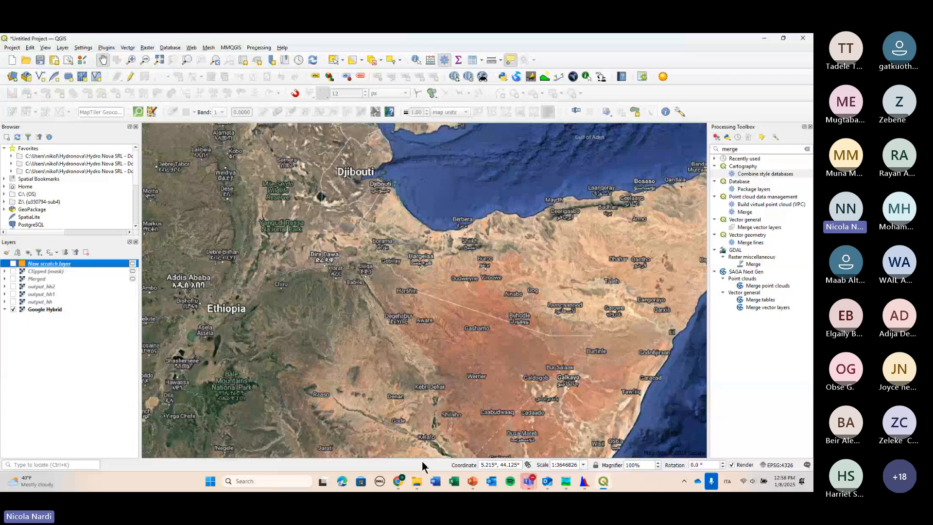
Check the open folder windows for the training data, close rasters_COP30 (2) and Training_HMS, and minimise QGIS to reach the desktop.
mouse_move(420, 467)
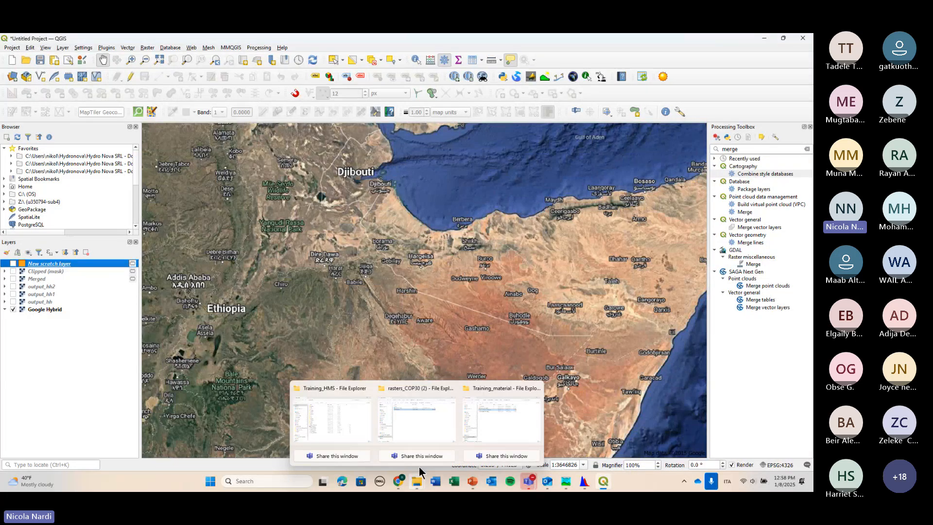
click(417, 418)
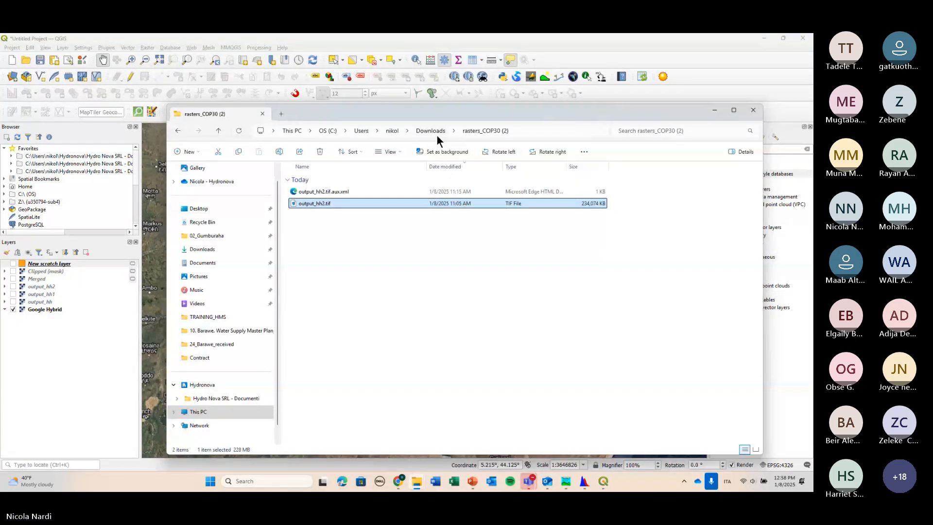
click(753, 110)
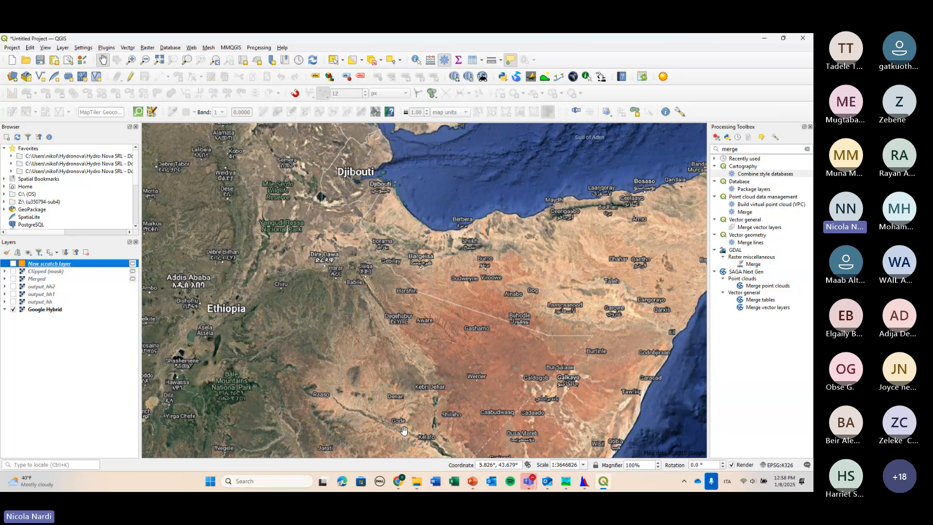
mouse_move(417, 481)
mouse_move(443, 416)
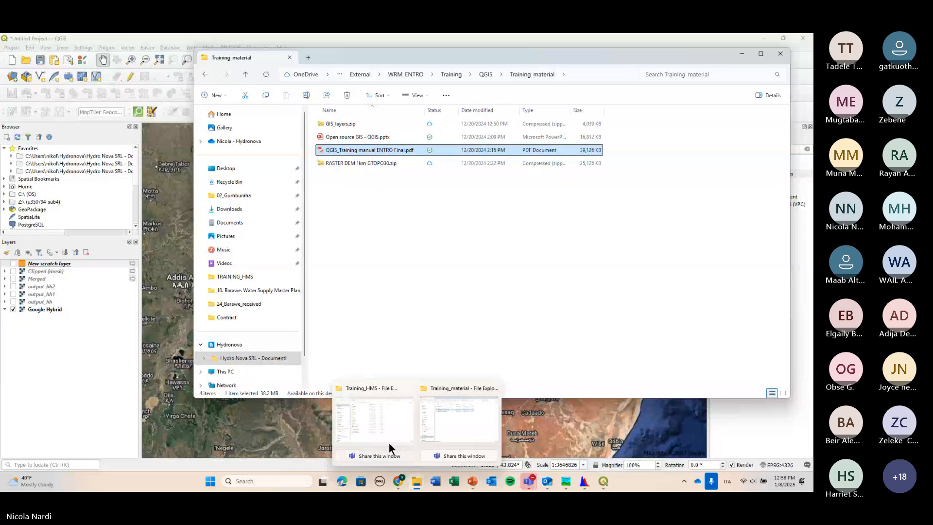
click(389, 442)
click(739, 53)
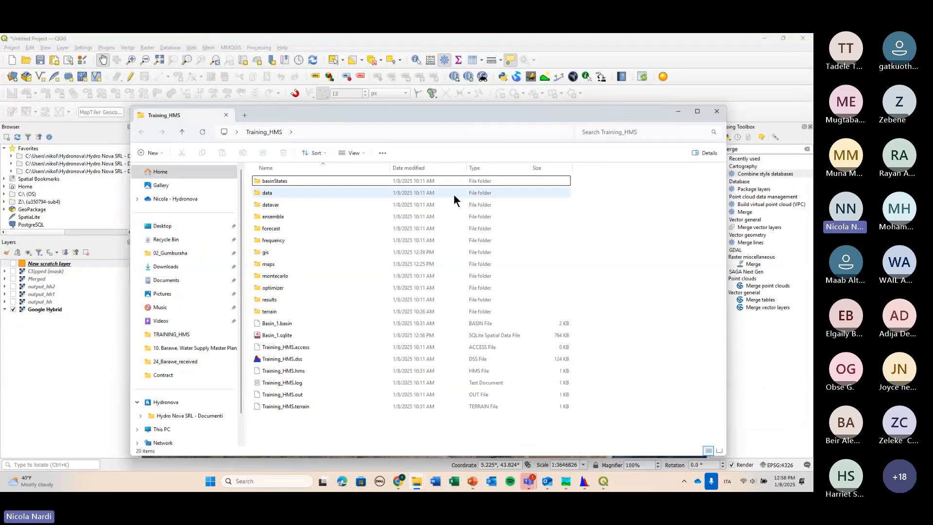
click(715, 111)
click(603, 481)
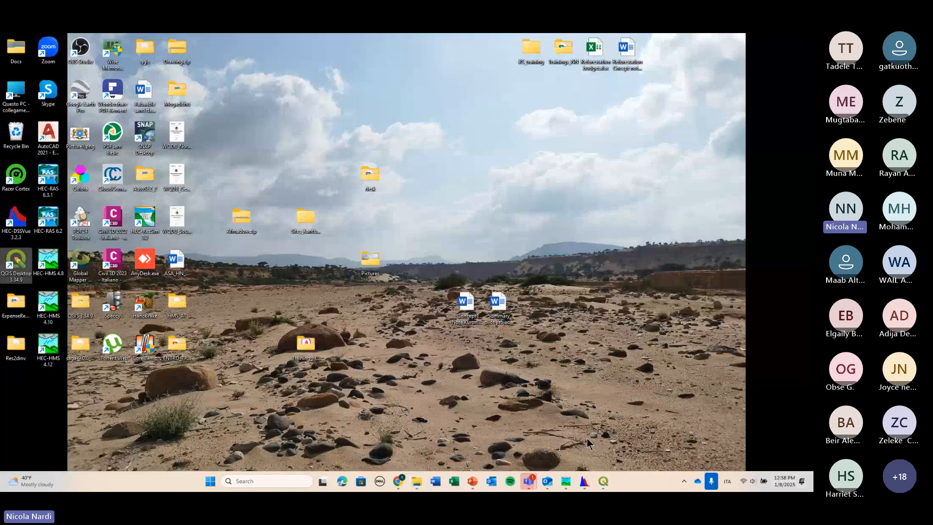
Open the ENTRO_TRAINING_HMS folder from the desktop and go into Training_Material and its GIS subfolder.
drag(273, 401, 189, 350)
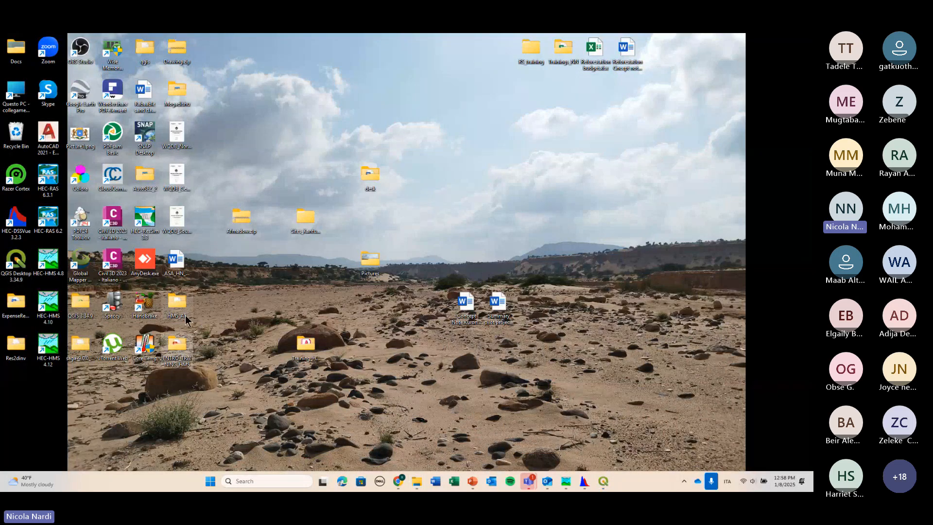
double_click(176, 345)
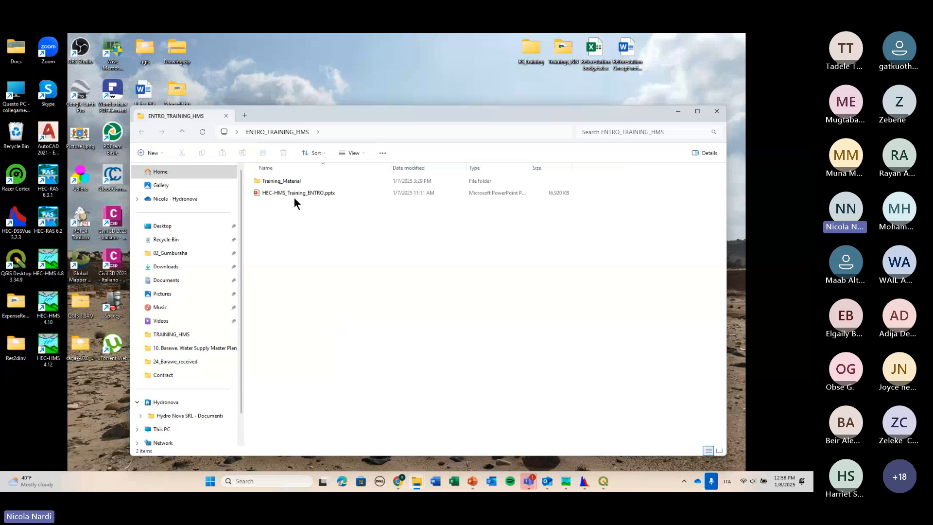
click(288, 184)
double_click(288, 183)
drag(392, 114, 381, 116)
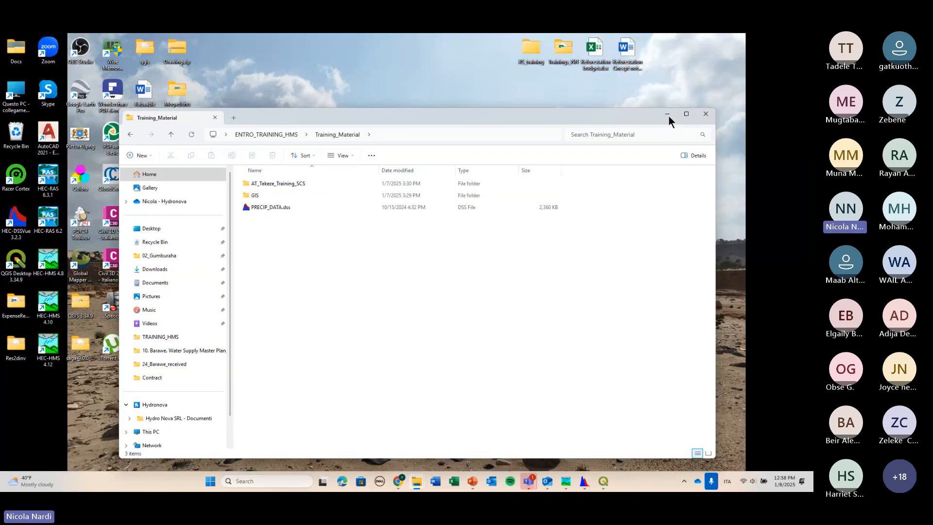
double_click(276, 195)
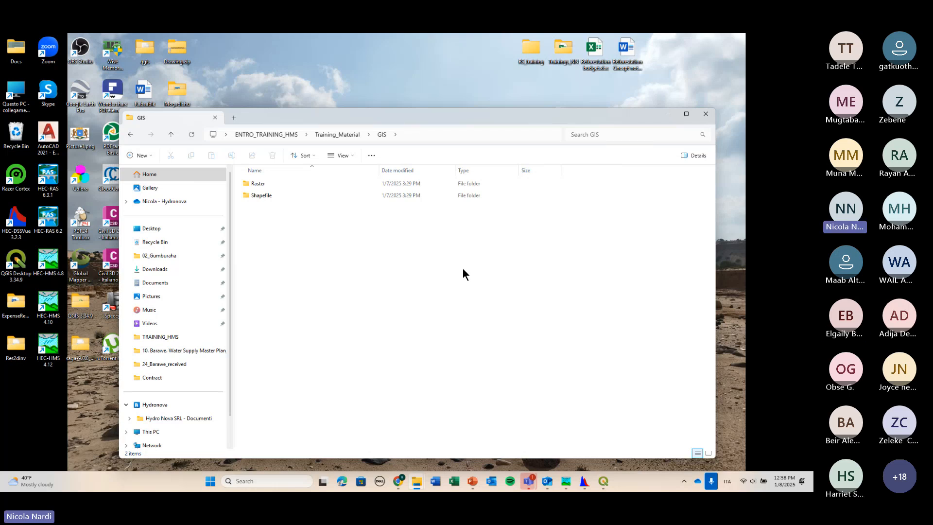
View the contents of the Raster folder, return to GIS, and open the Shapefile folder.
double_click(296, 183)
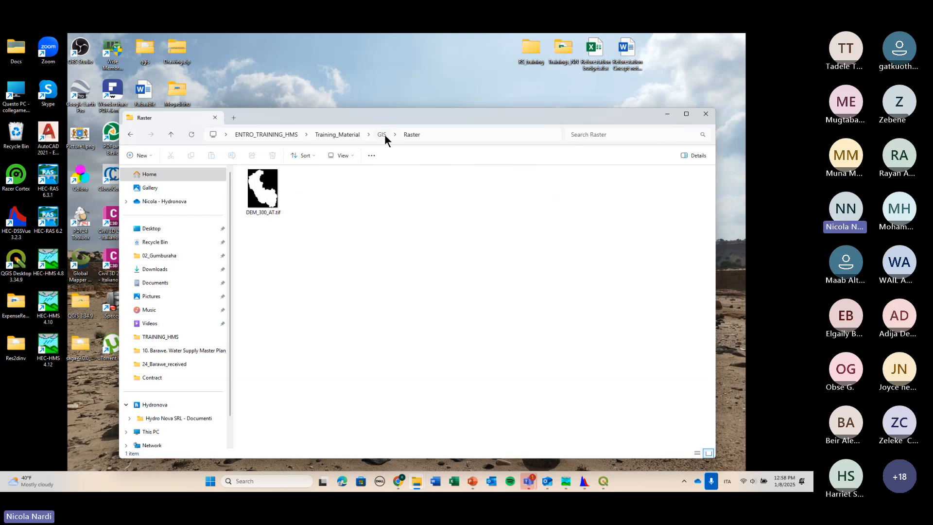
click(382, 134)
double_click(275, 196)
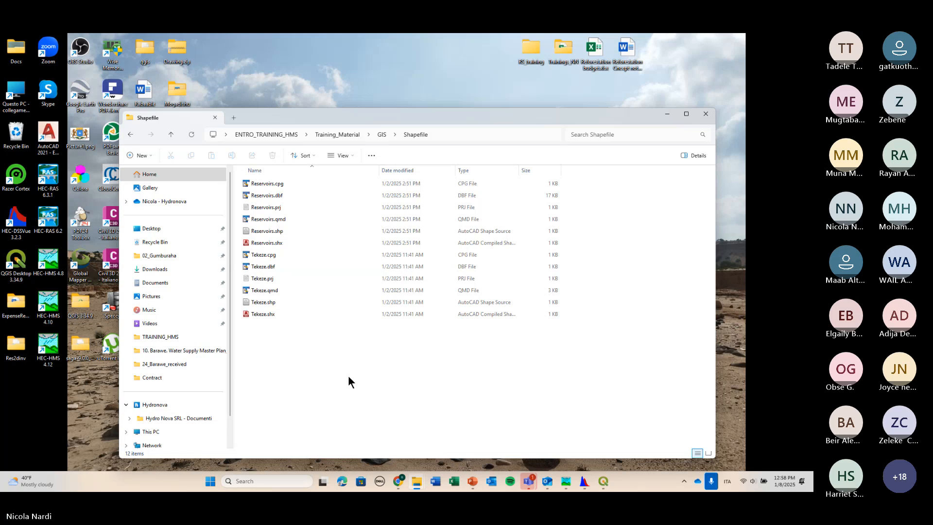
Load Tekeze.shp and Reservoirs.shp from the Shapefile folder into the QGIS project as layers above the existing ones.
click(612, 478)
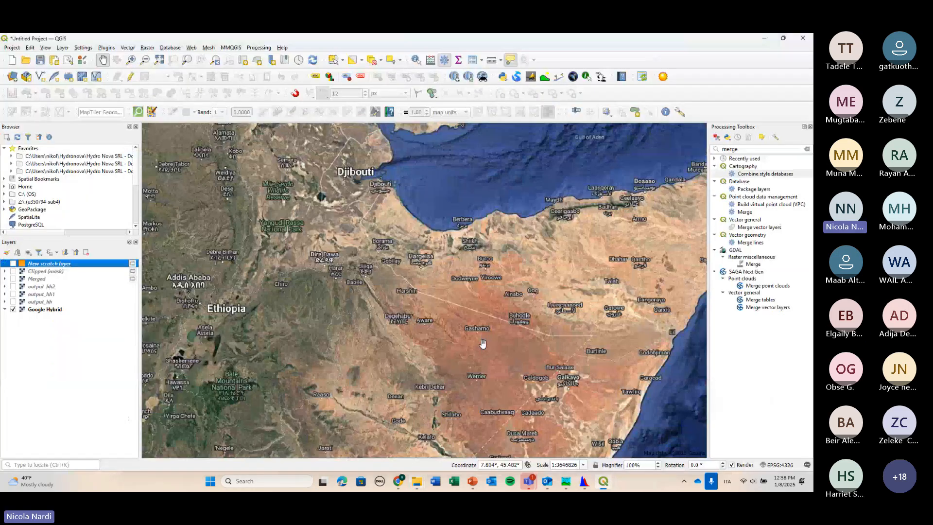
mouse_move(417, 481)
click(446, 436)
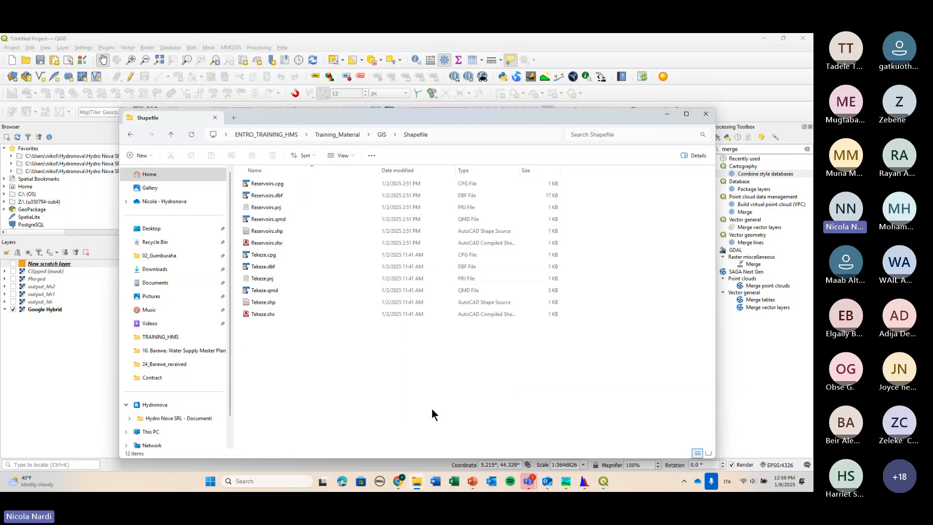
click(291, 304)
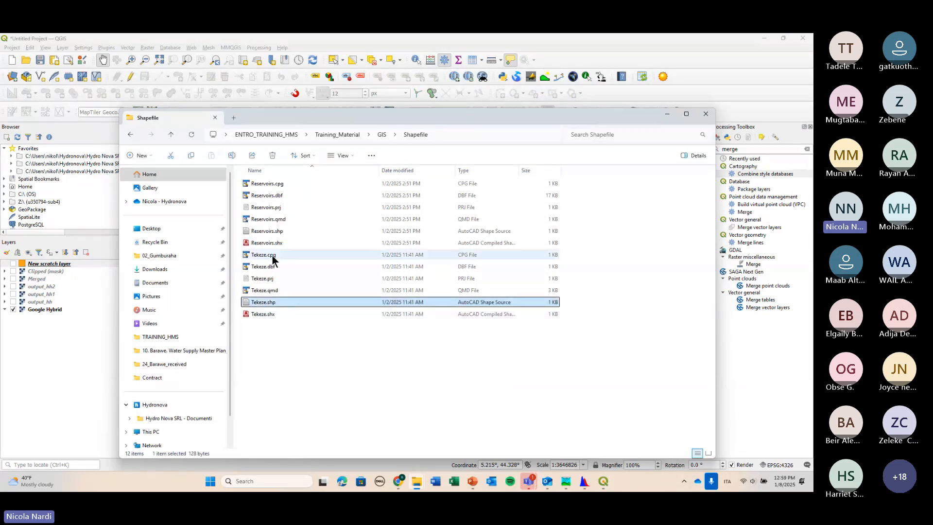
ctrl+click(267, 232)
drag(260, 233, 66, 266)
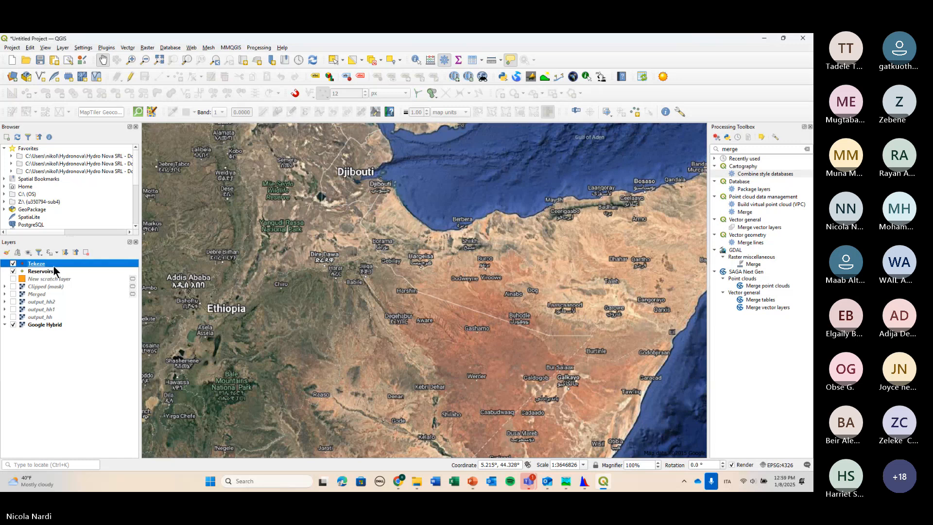
Zoom the map to the Tekeze layer and view its point on the Tekeze reservoir in the satellite basemap.
right_click(55, 263)
click(73, 269)
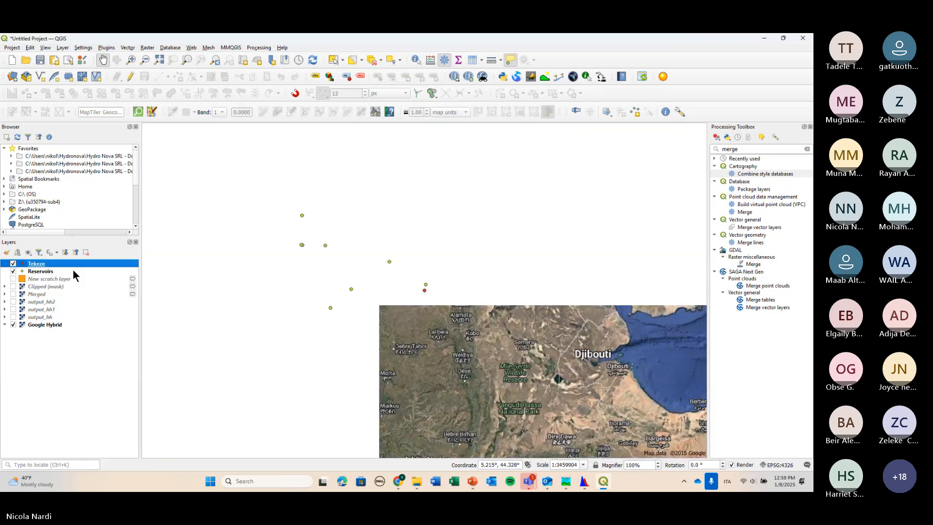
scroll(422, 277, up, 1)
scroll(422, 277, up, 1)
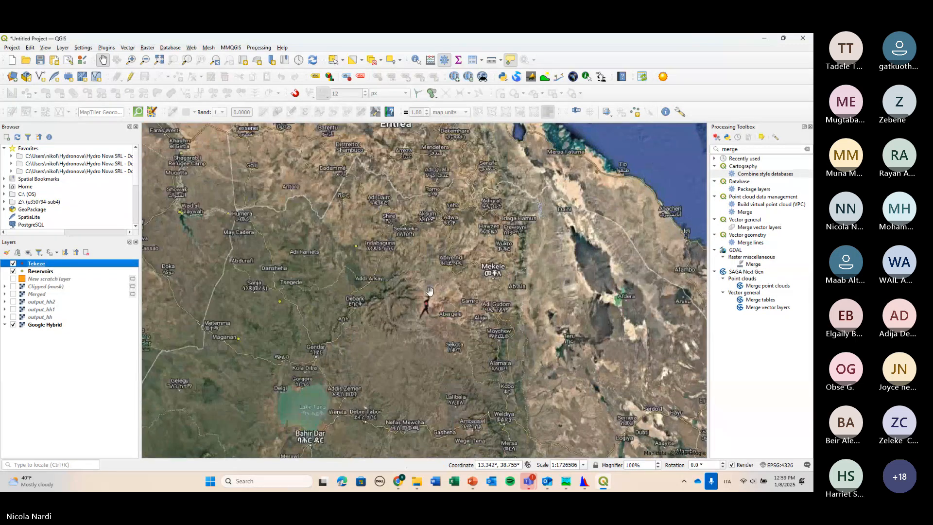
scroll(428, 310, up, 2)
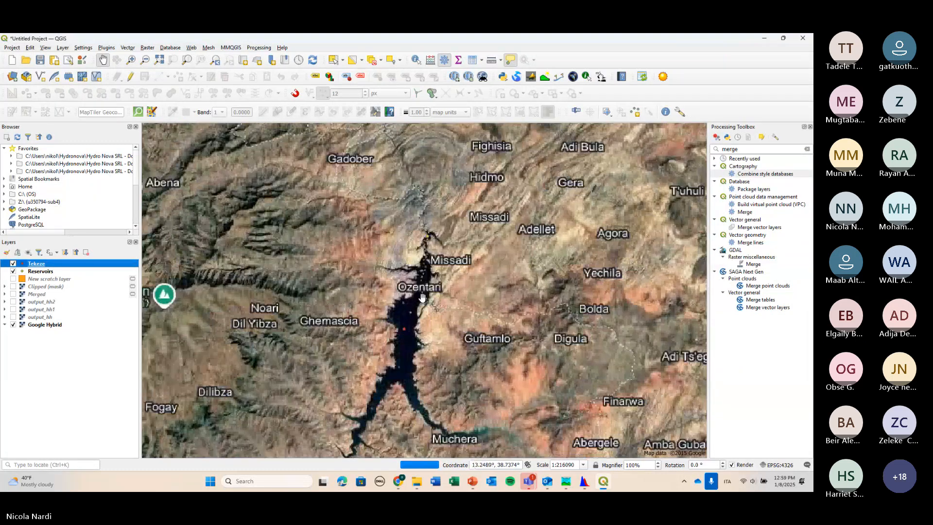
Style the Reservoirs layer with the green diamond symbol and the Tekeze layer with the diamond red symbol.
click(52, 272)
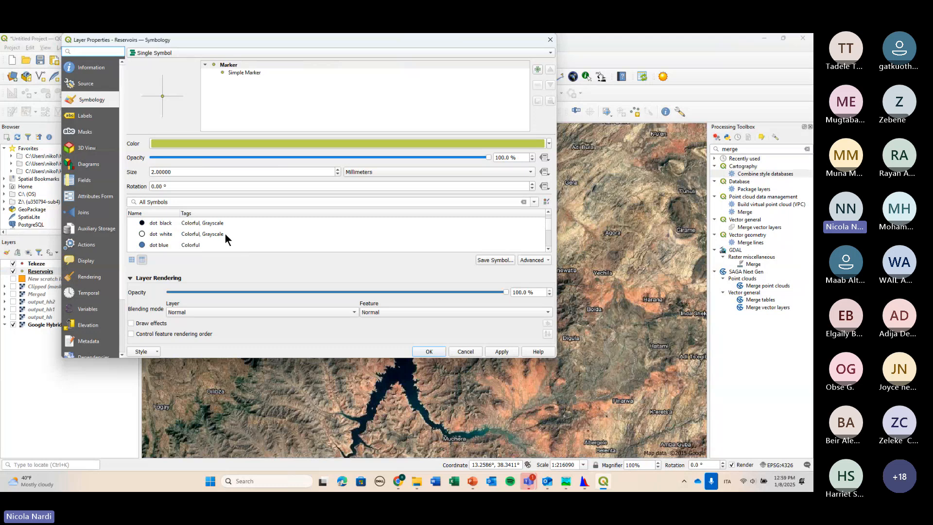
click(225, 235)
click(430, 351)
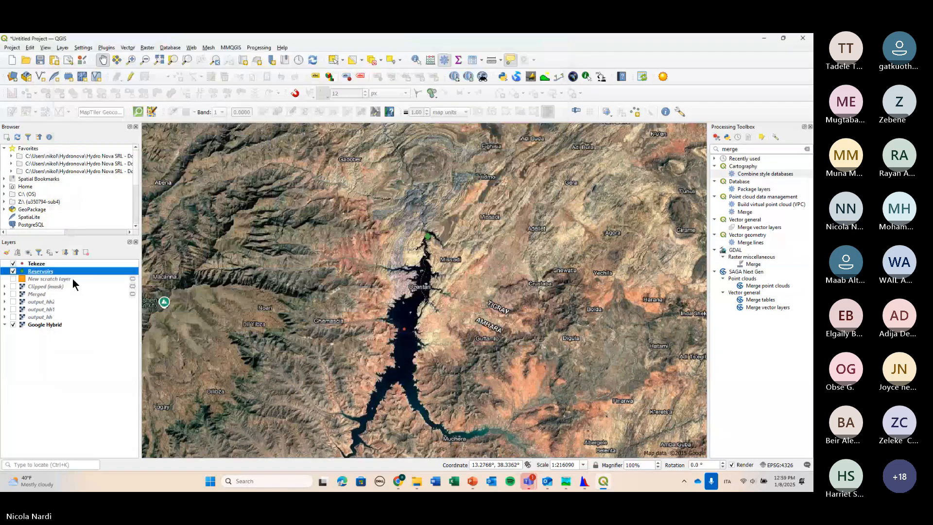
double_click(50, 264)
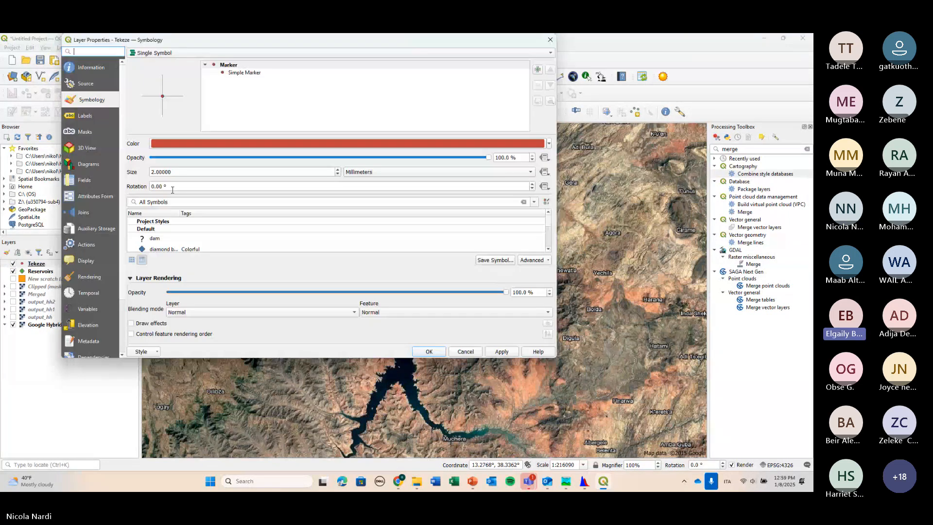
click(173, 245)
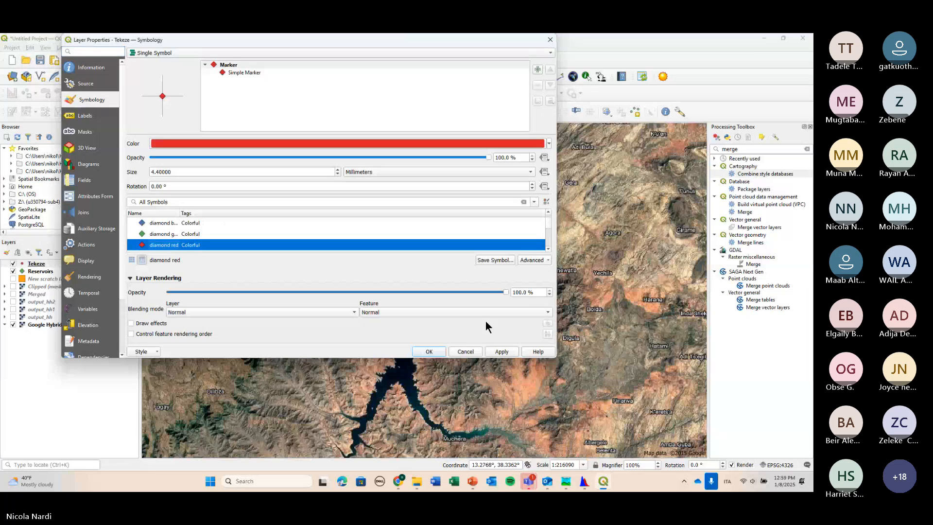
click(429, 351)
Examine where the Reservoirs and Tekeze points lie along the Tekeze reservoir on the satellite basemap.
scroll(431, 241, up, 2)
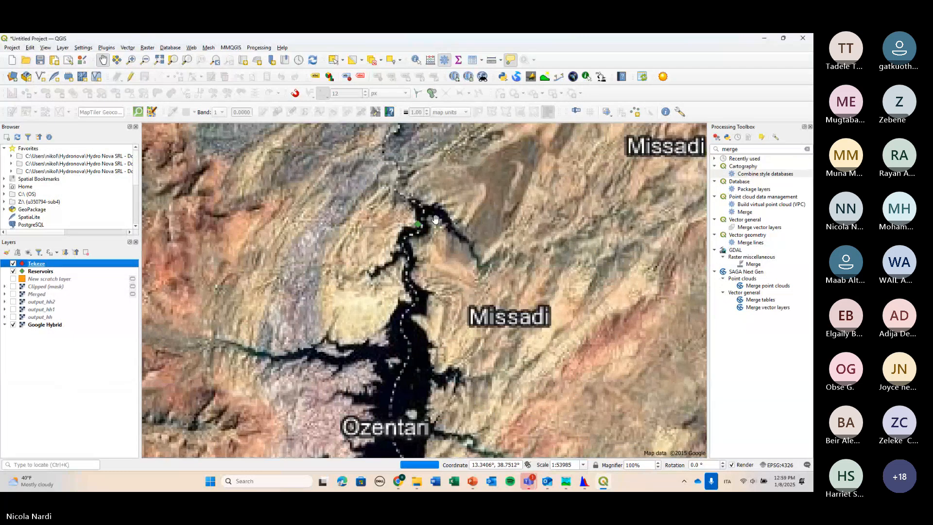
drag(431, 241, 462, 299)
click(41, 271)
key(ctrl+shift+z)
drag(296, 222, 430, 319)
scroll(362, 276, down, 1)
scroll(433, 335, up, 2)
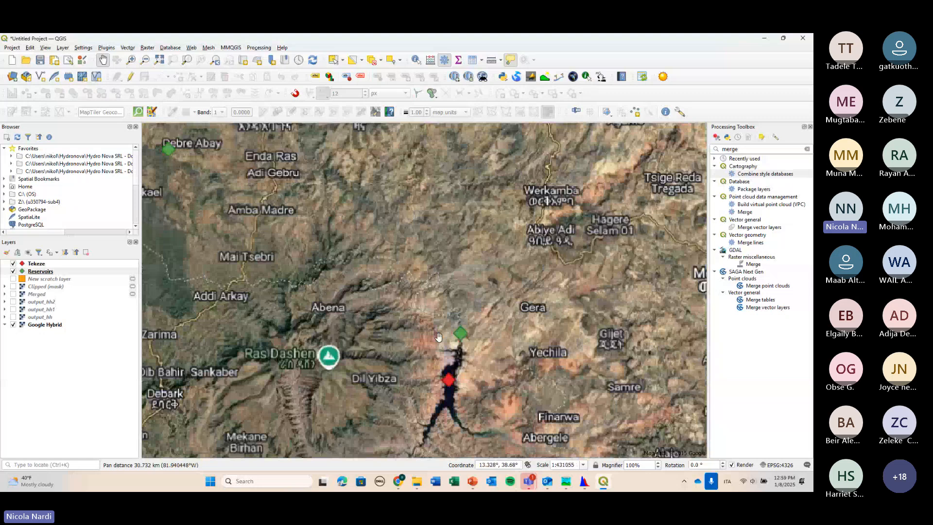
Inspect the dam near Tekeze Power Station up close, and view all the reservoir points across the region.
scroll(438, 336, up, 3)
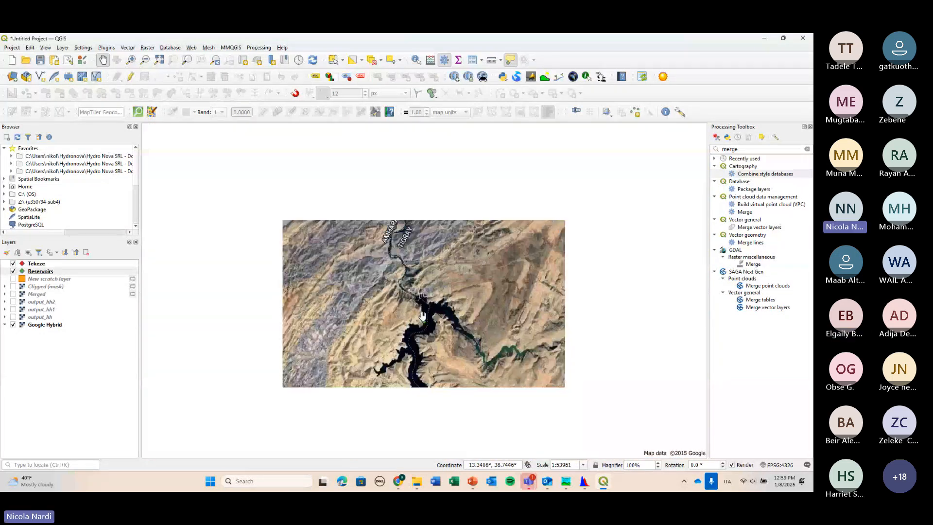
scroll(422, 314, up, 3)
drag(440, 454, 381, 269)
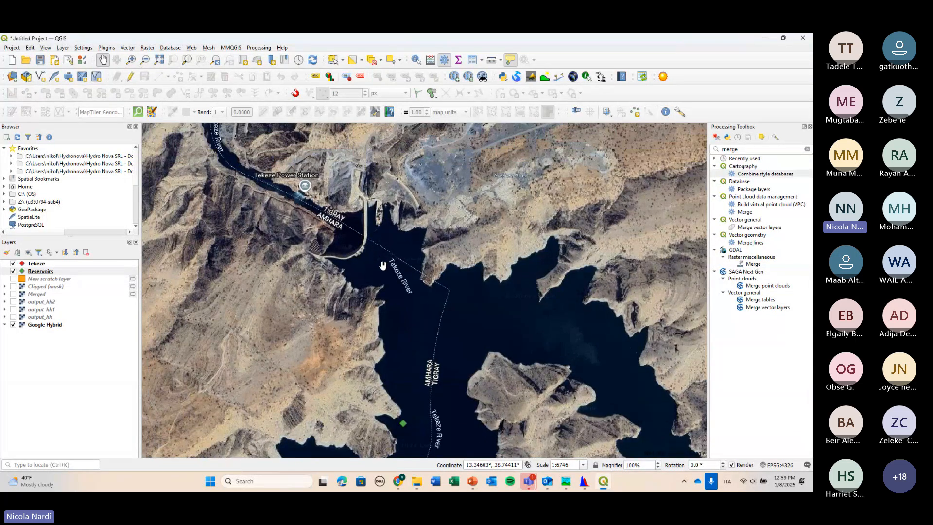
scroll(383, 265, down, 8)
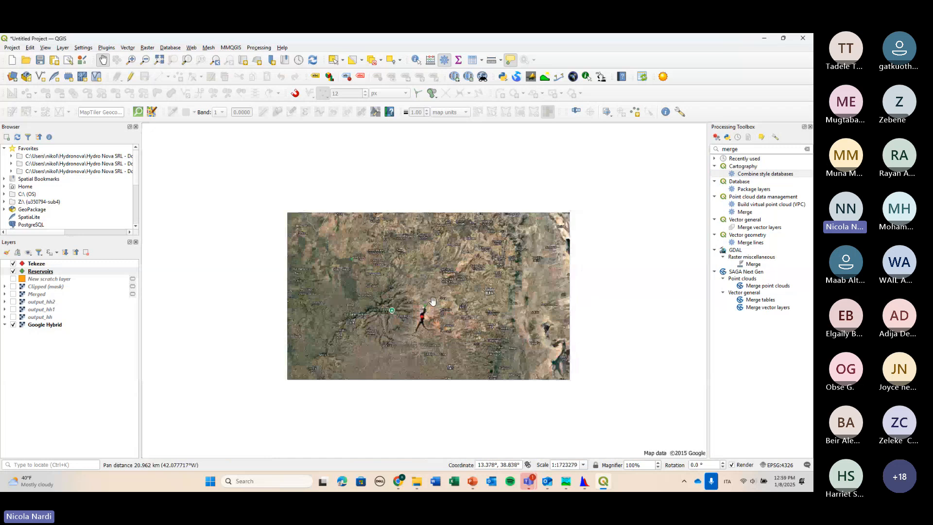
drag(433, 302, 534, 316)
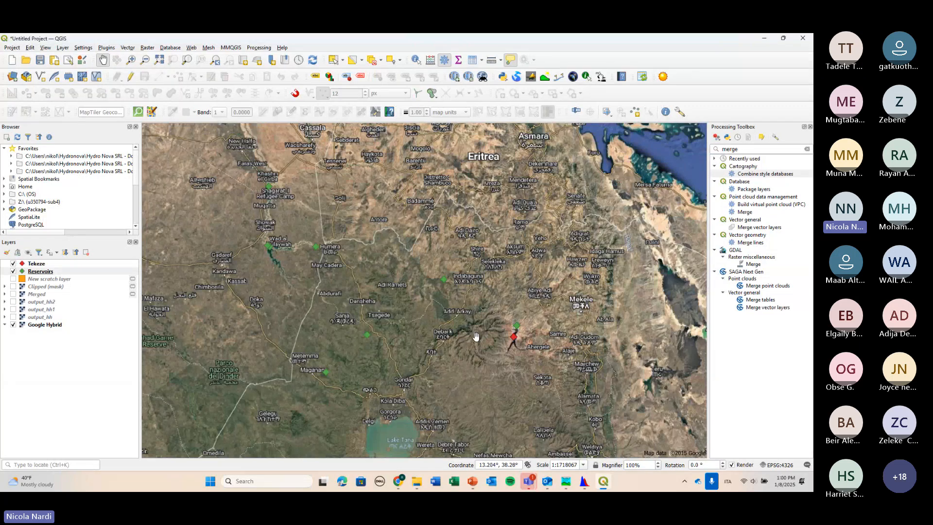
Check the HEC-HMS Virtual Training meeting chat in Teams for participants' latest messages, and return to the QGIS map.
mouse_move(529, 481)
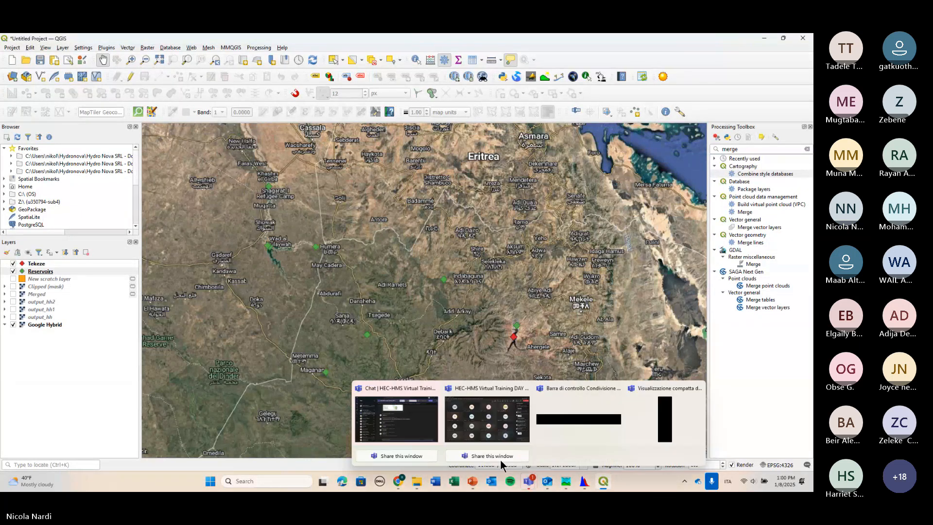
click(500, 460)
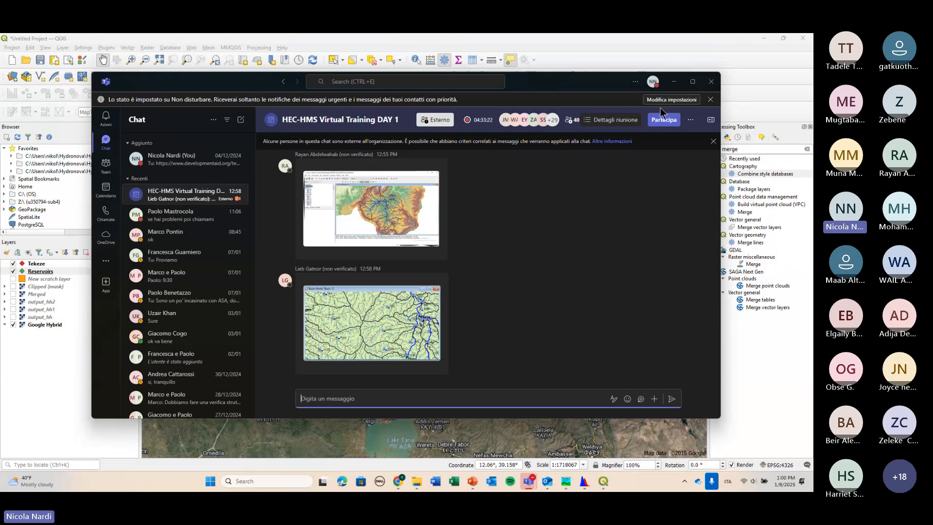
click(673, 81)
mouse_move(529, 481)
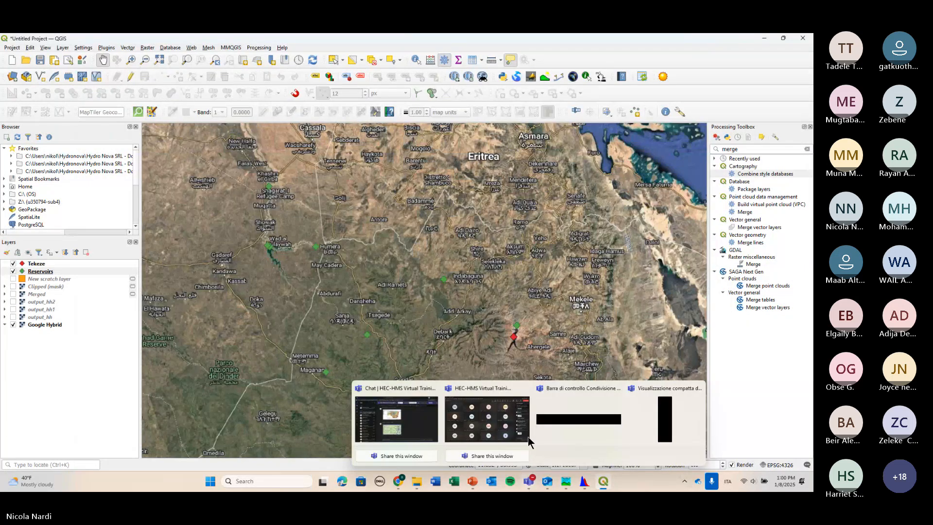
click(528, 440)
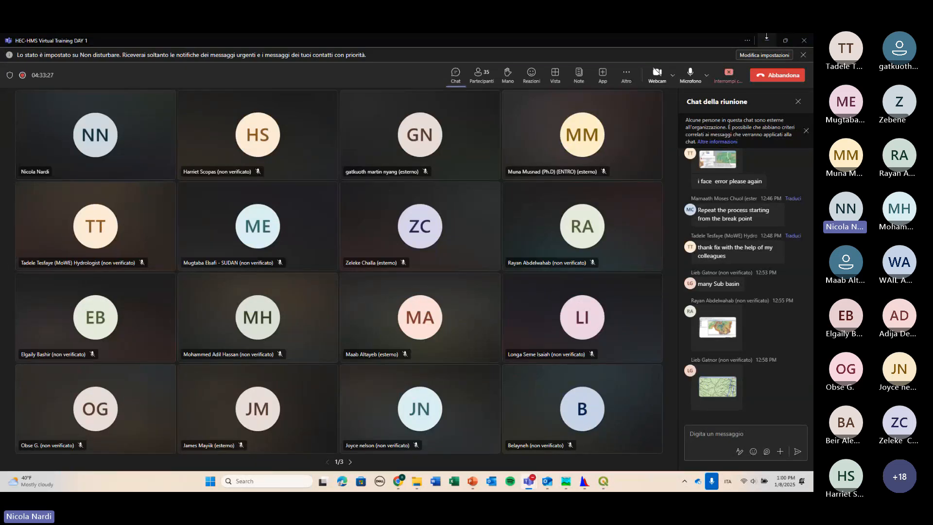
click(766, 39)
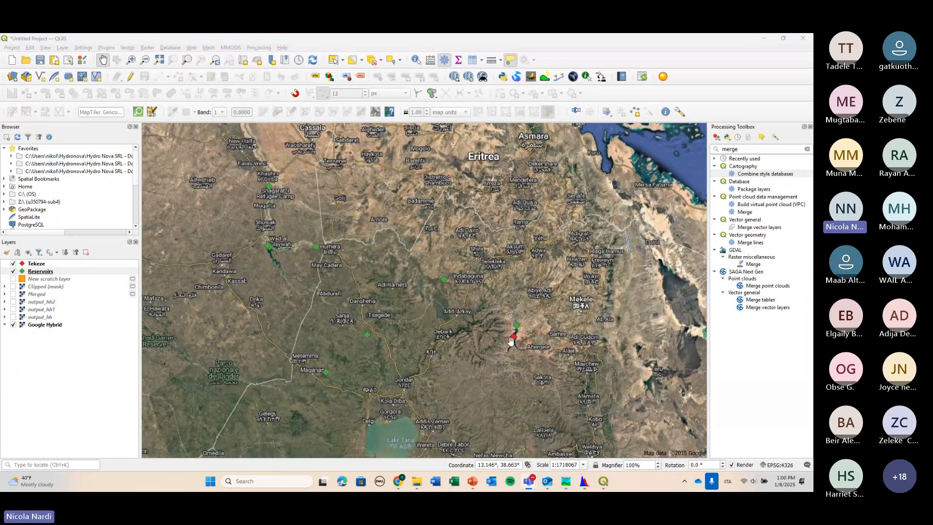
Examine the Reservoirs and Tekeze points along the Tekeze reservoir on the satellite basemap, up close and within the surrounding area.
scroll(514, 339, up, 1)
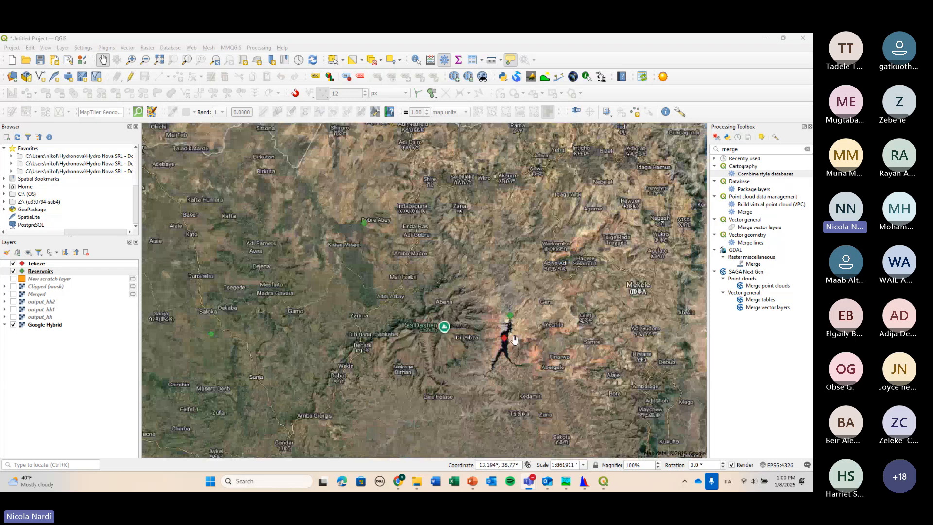
scroll(514, 338, up, 2)
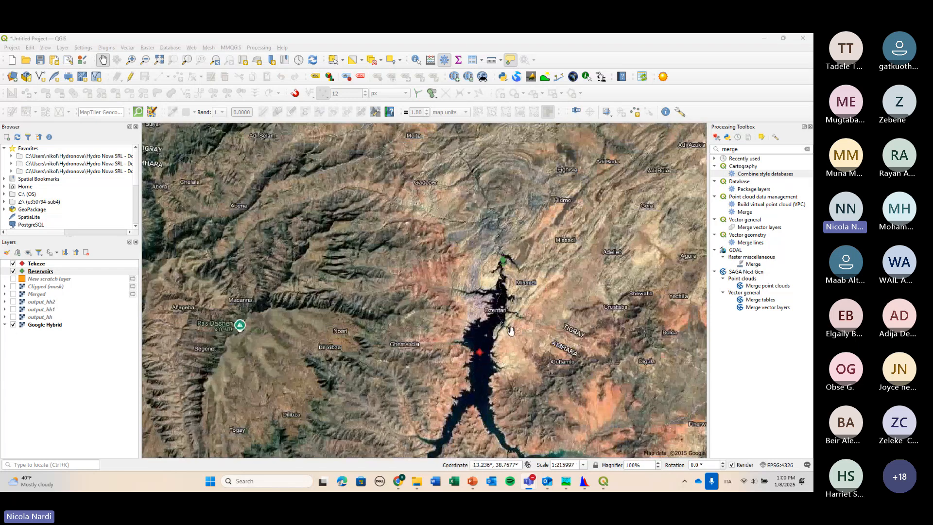
drag(511, 330, 480, 360)
scroll(497, 341, up, 1)
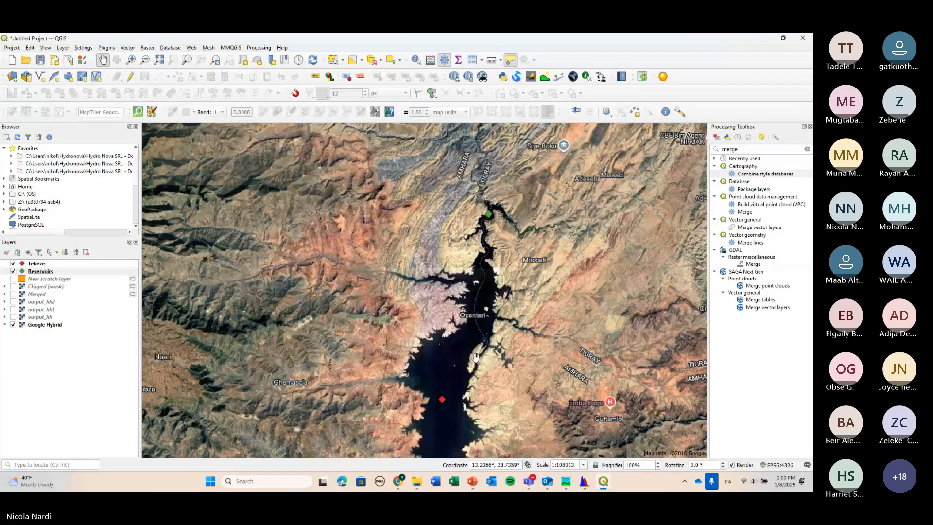
scroll(478, 365, down, 2)
drag(476, 368, 444, 368)
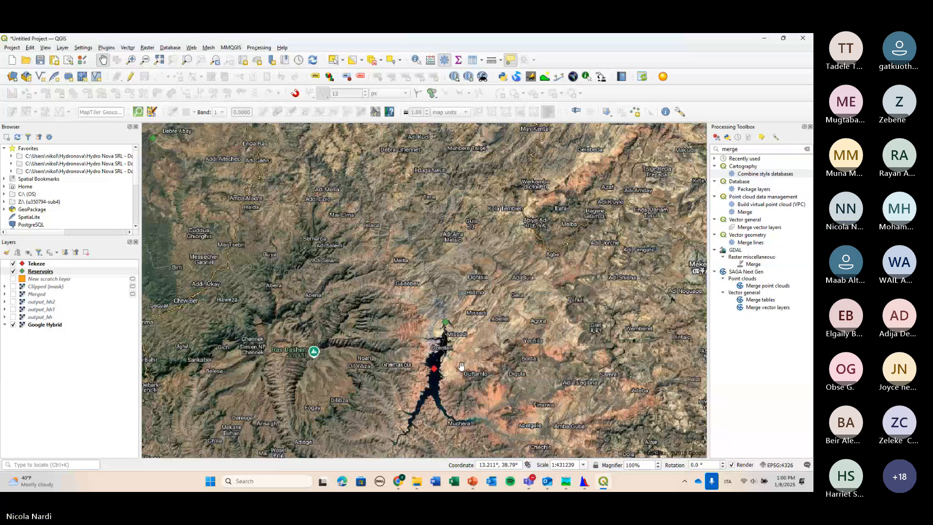
Switch to HEC-HMS and view the whole delineated Basin 1 with its subbasins and reaches.
mouse_move(603, 483)
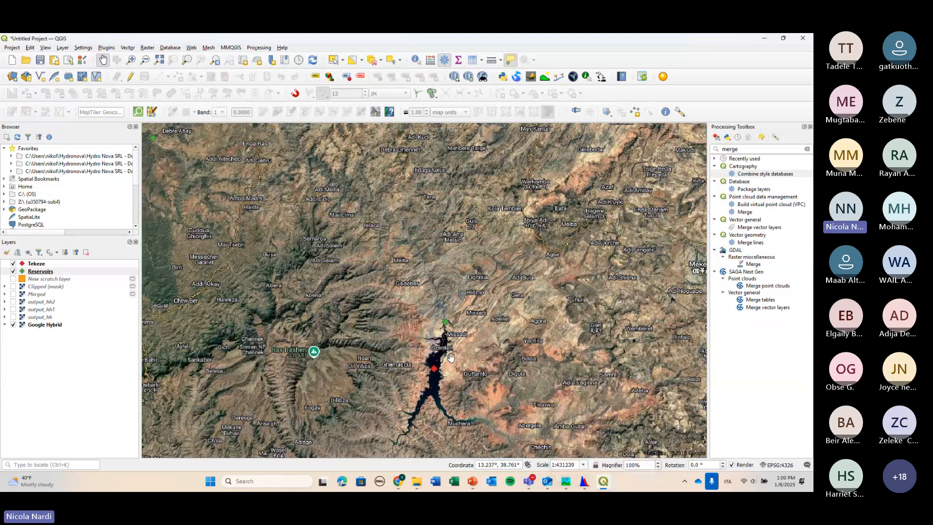
click(604, 486)
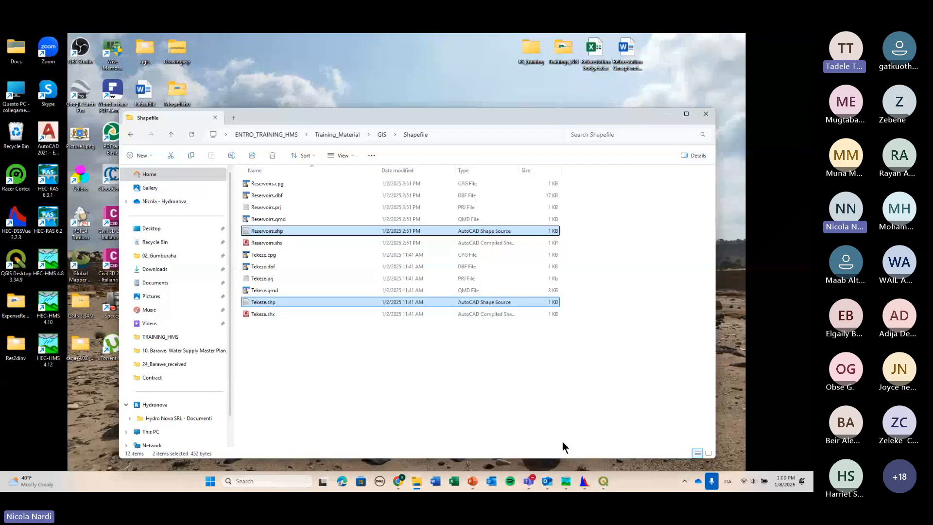
click(565, 479)
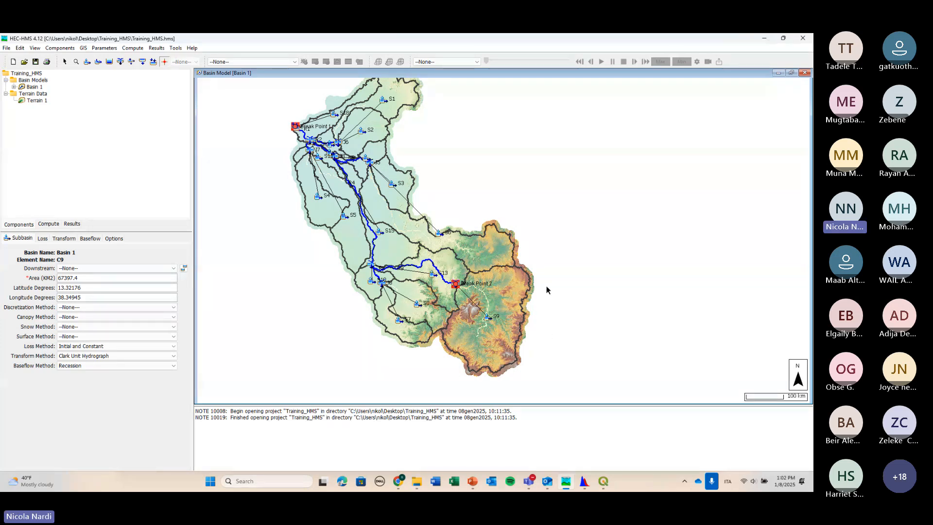
scroll(546, 286, down, 1)
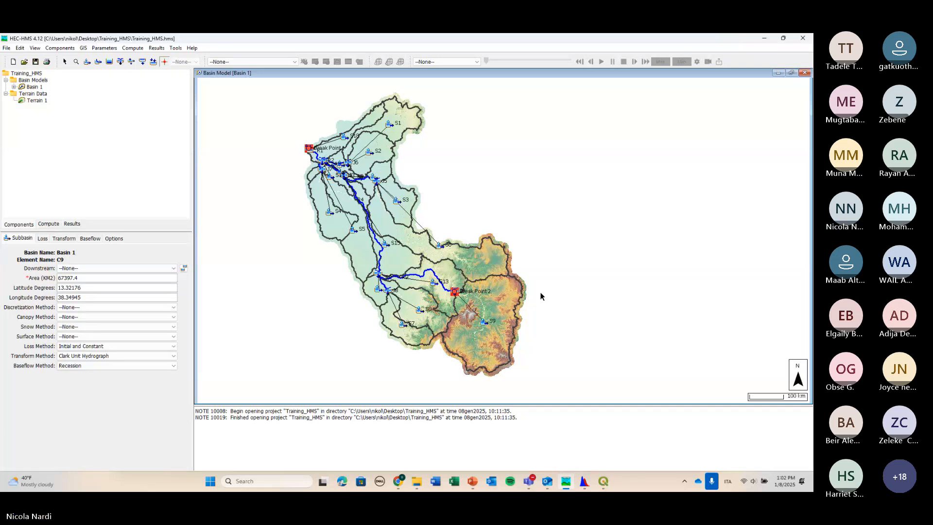
Review the Basin 1 map layers, including Break Points, Subbasins and Icons, and close the list without changing anything.
right_click(529, 260)
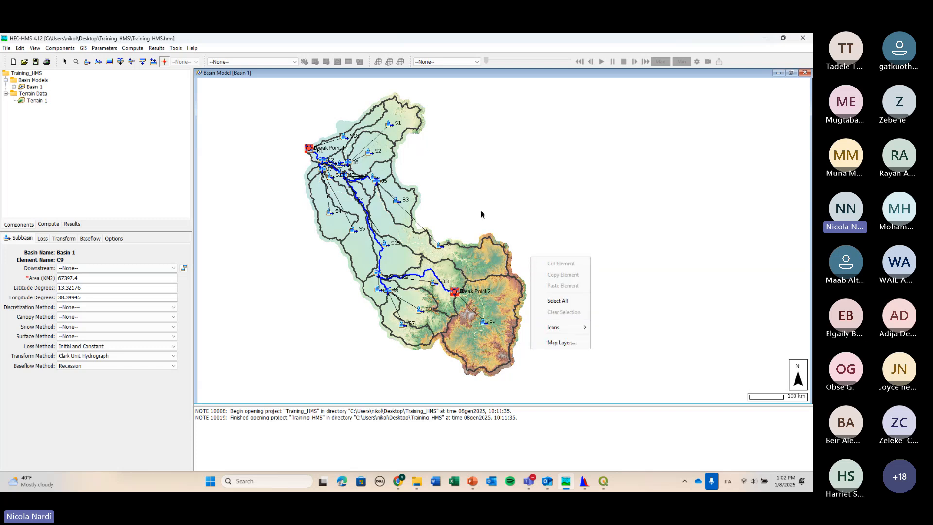
click(571, 347)
drag(165, 99, 386, 243)
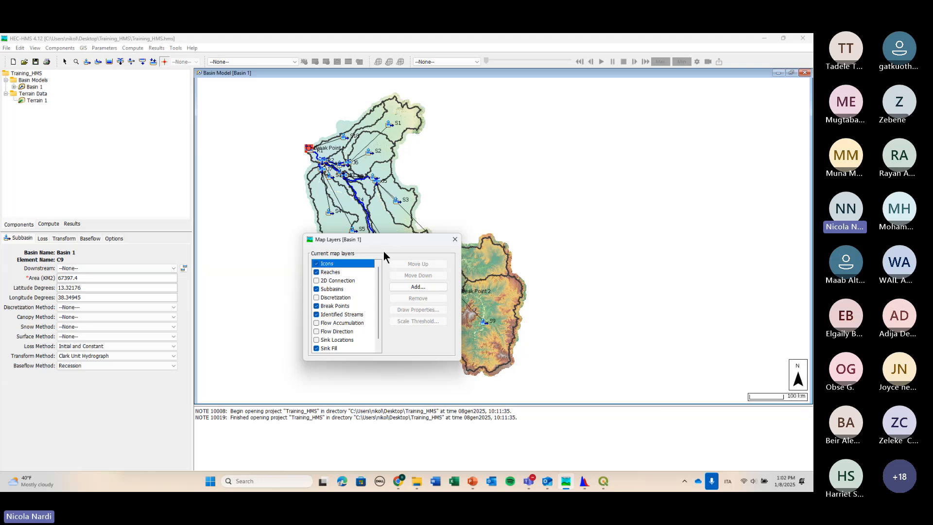
mouse_move(379, 286)
mouse_down()
mouse_move(383, 305)
mouse_move(378, 275)
mouse_up()
click(346, 310)
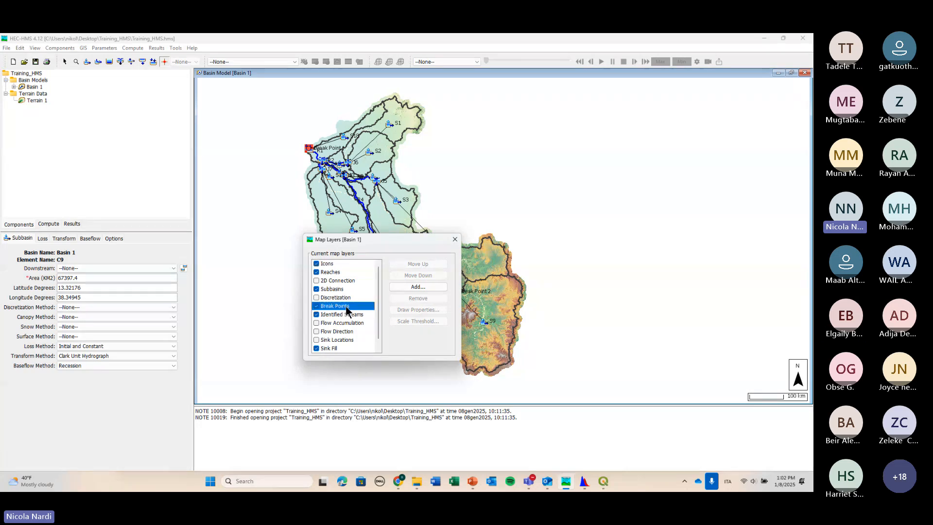
click(339, 290)
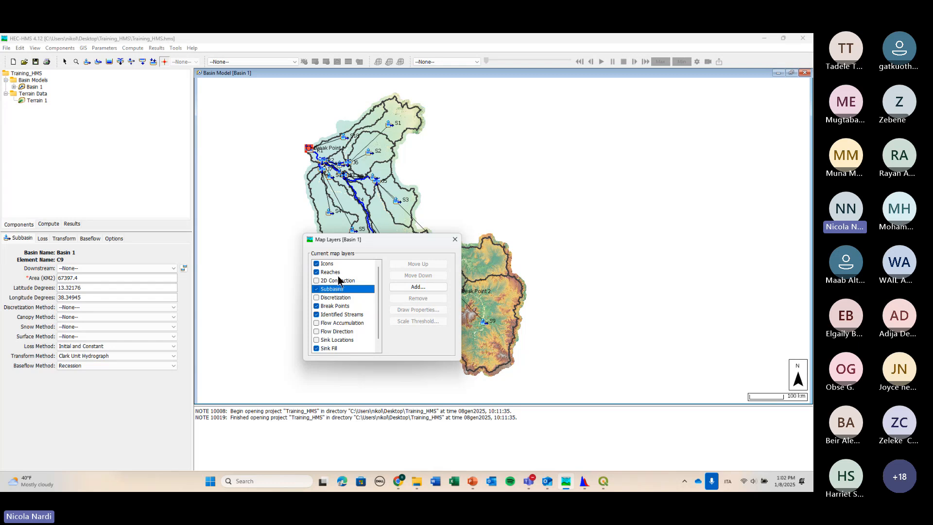
click(333, 264)
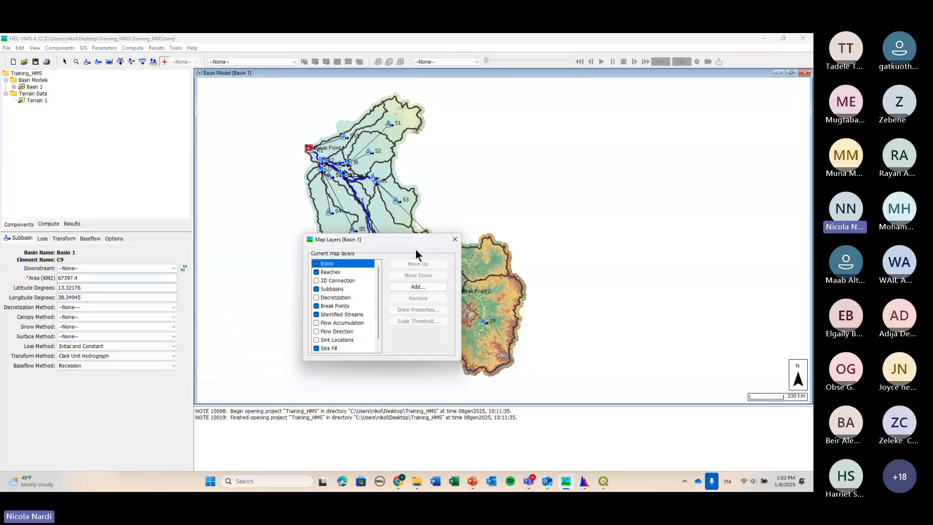
click(453, 240)
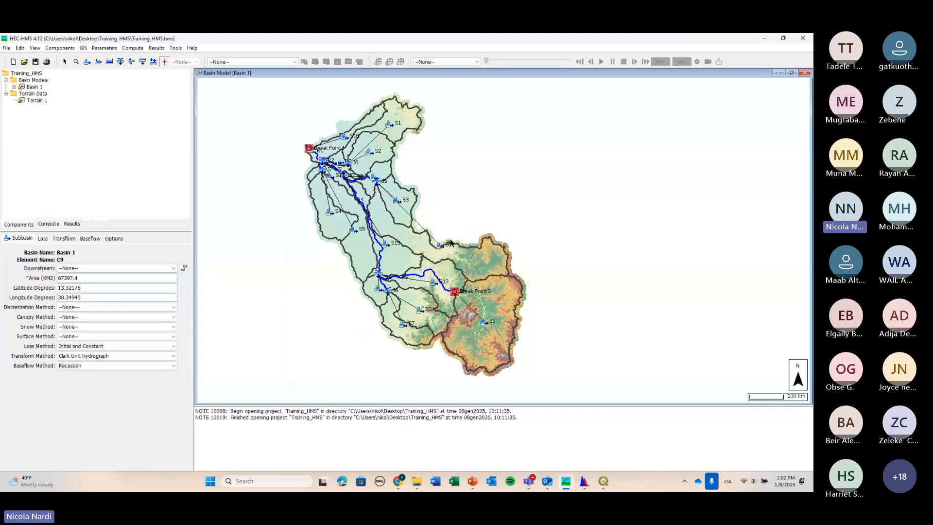
Select subbasin S9 on the basin map and inspect its extent, its icon and its outlet at Break Point 2.
scroll(481, 318, up, 2)
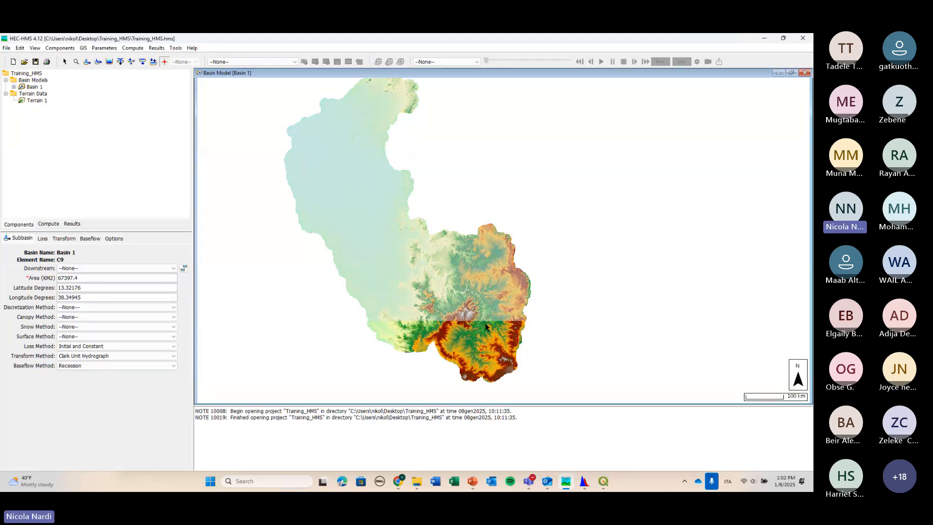
click(479, 351)
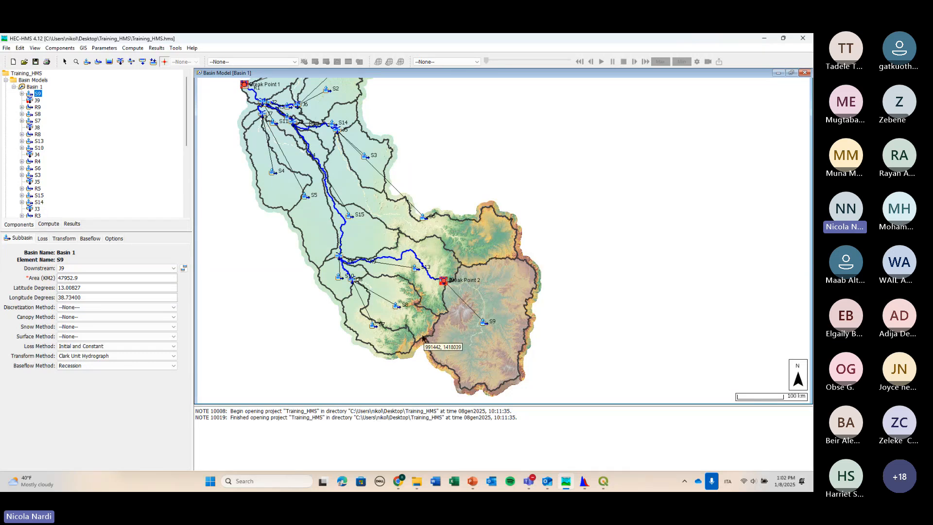
click(485, 324)
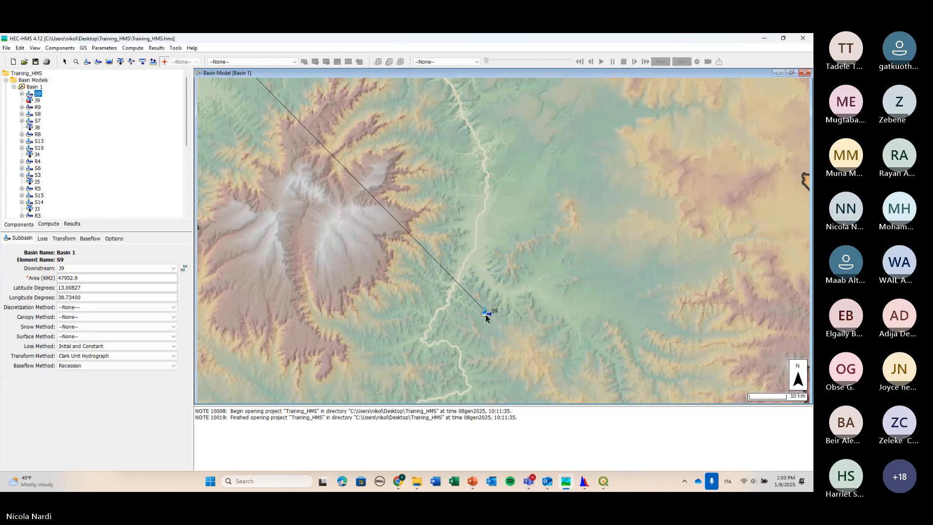
click(489, 325)
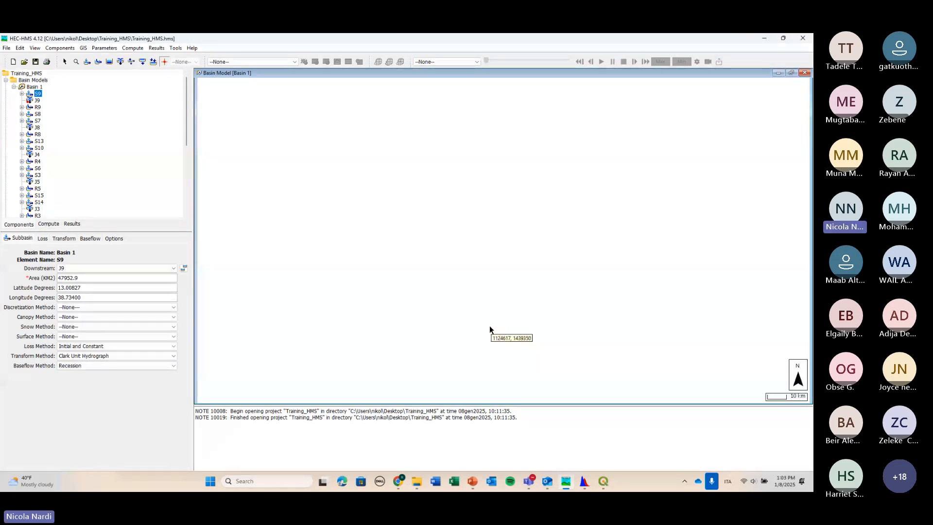
scroll(489, 326, down, 1)
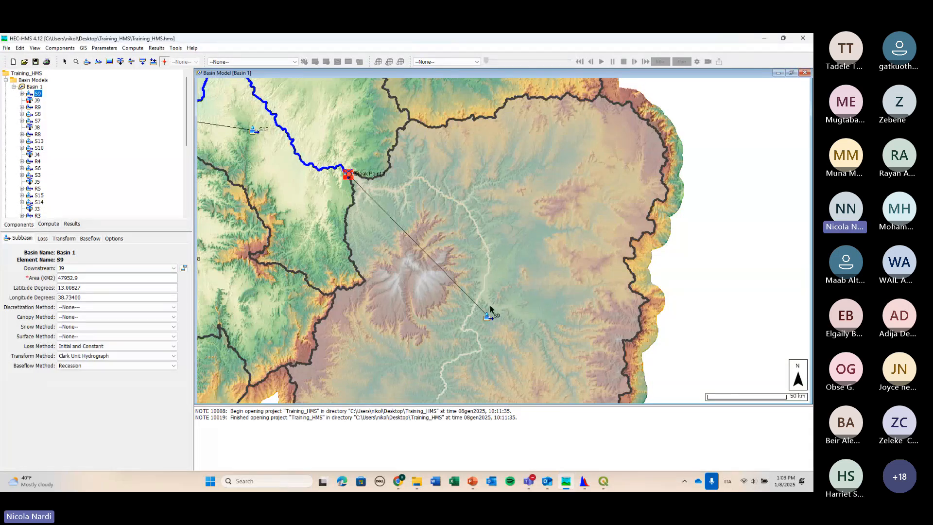
drag(338, 228, 467, 316)
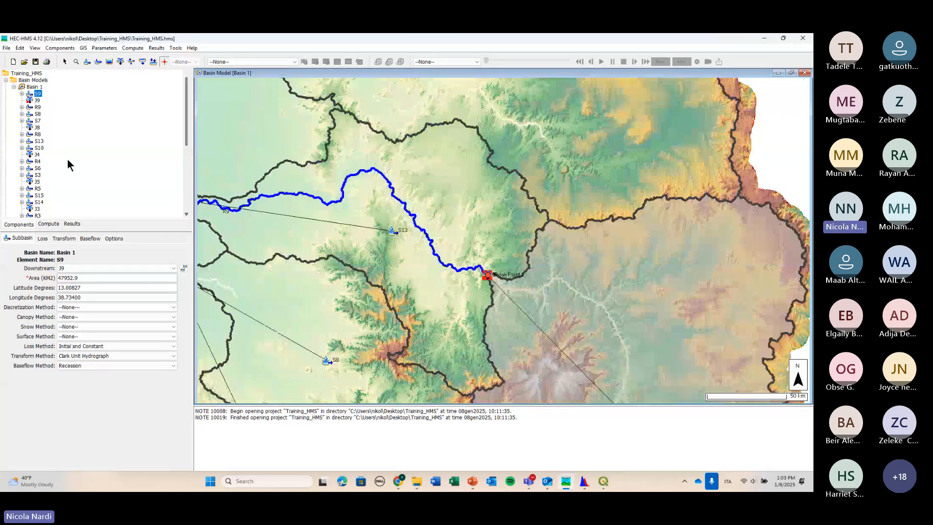
Select reach R9 in Basin 1 and trace its course on the map, including the surrounding subbasins.
click(38, 108)
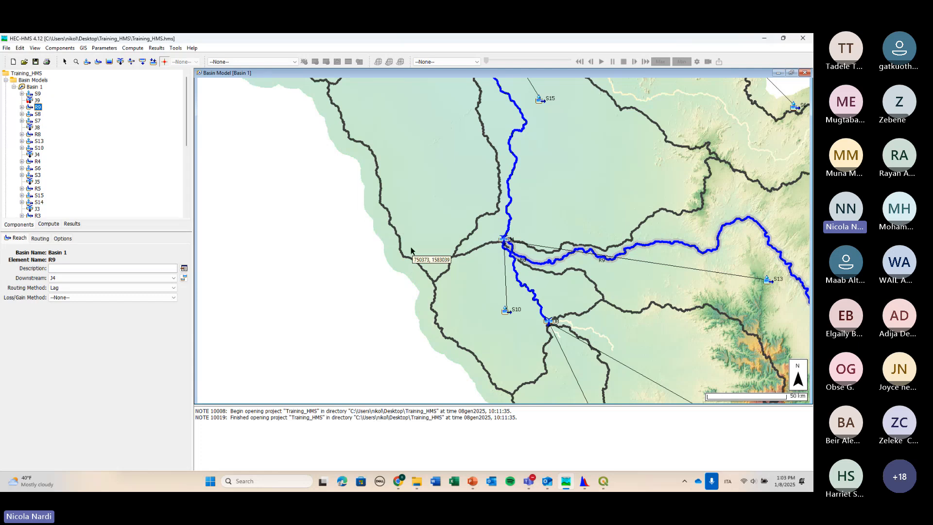
scroll(407, 244, down, 2)
drag(484, 193, 467, 232)
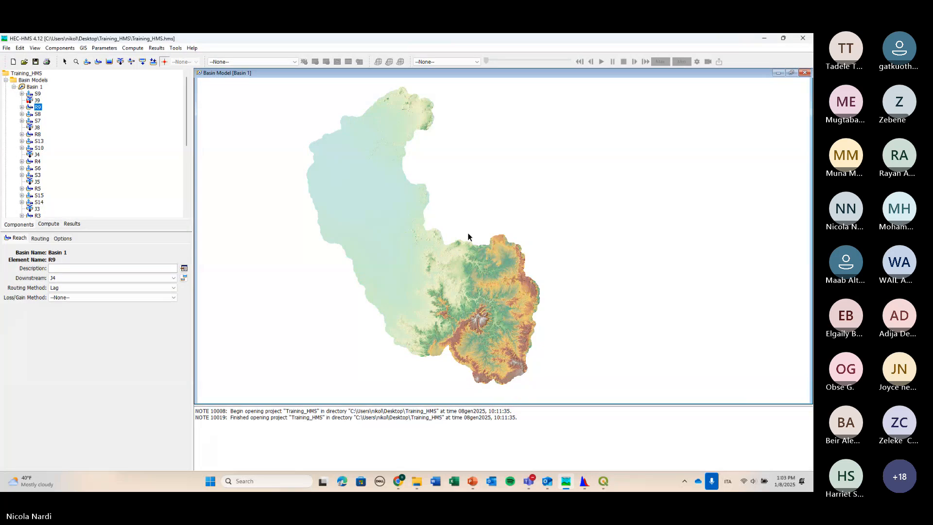
scroll(517, 333, down, 1)
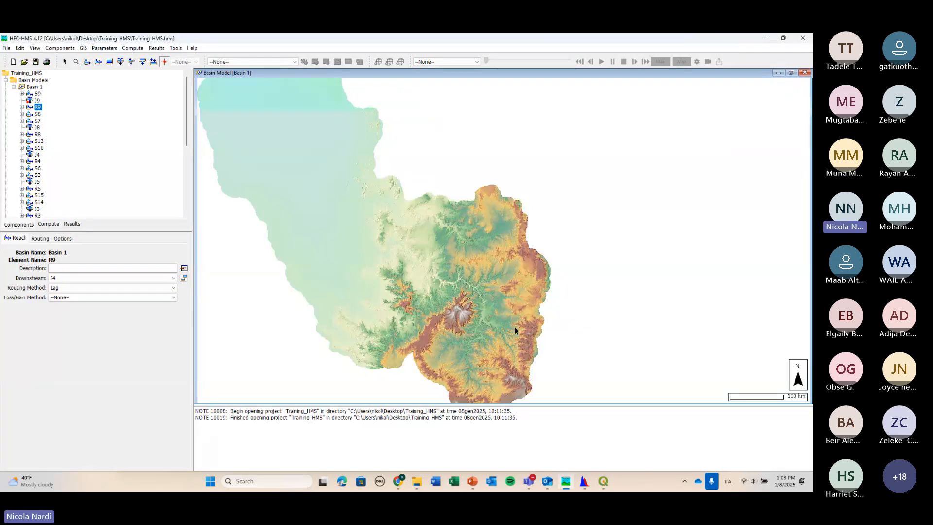
scroll(514, 327, down, 1)
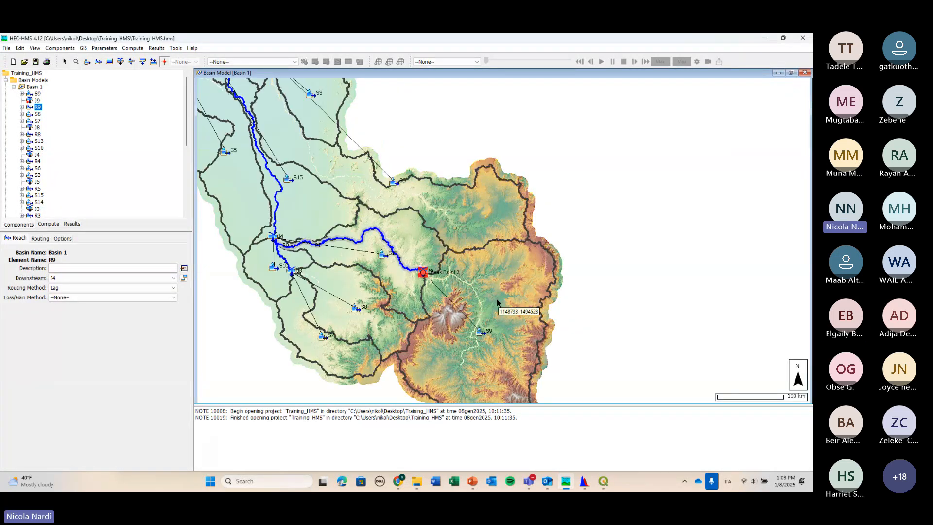
Open the map layers settings for Basin 1 and place the dialog over the basin map.
right_click(583, 240)
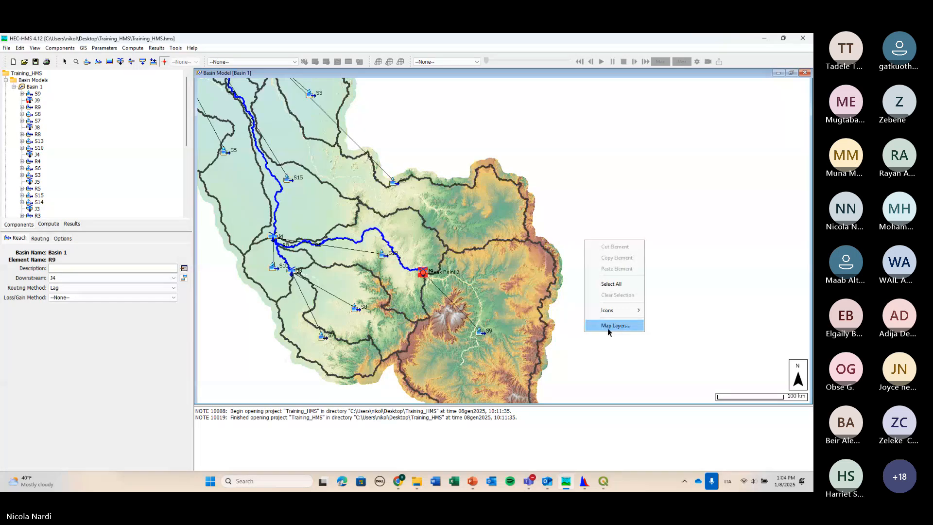
click(607, 328)
drag(138, 104, 313, 203)
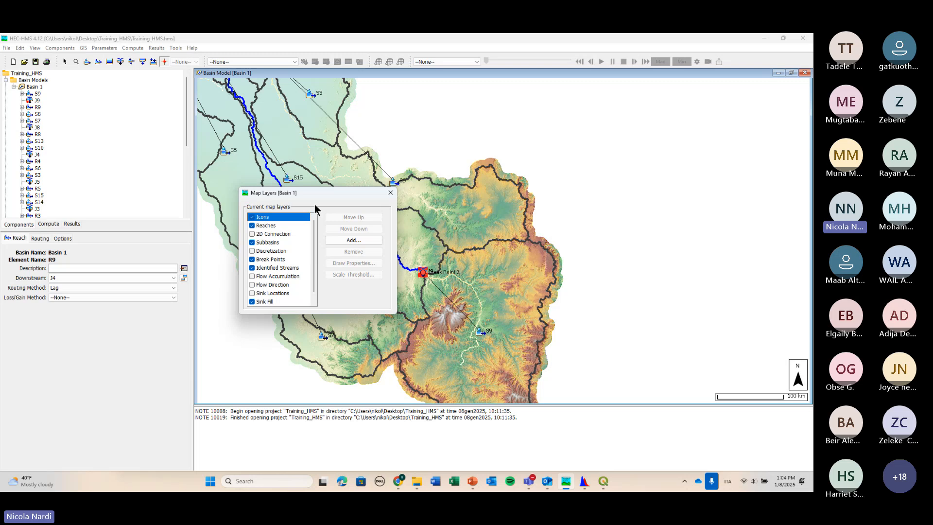
Present the Watershed Identification slide in PowerPoint, and return to the Basin 1 map layers dialog in HEC-HMS.
click(473, 481)
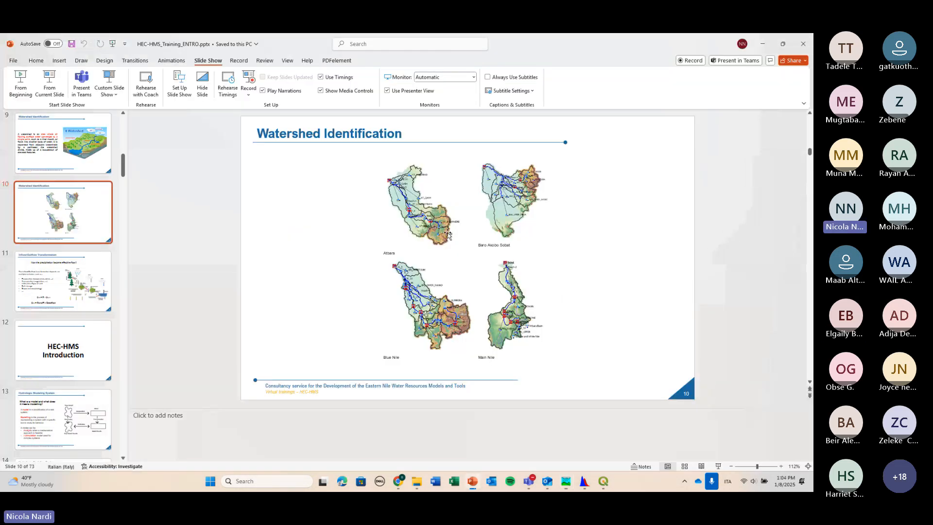
click(50, 85)
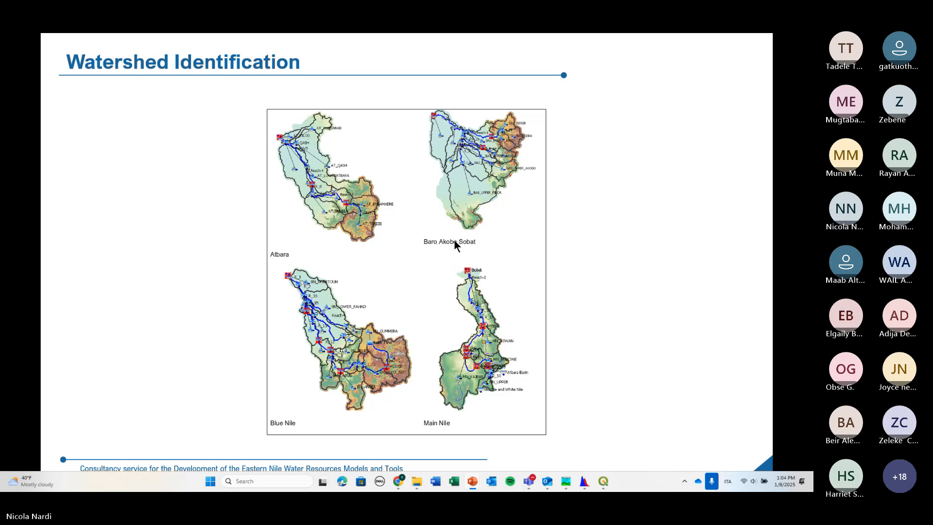
key(Escape)
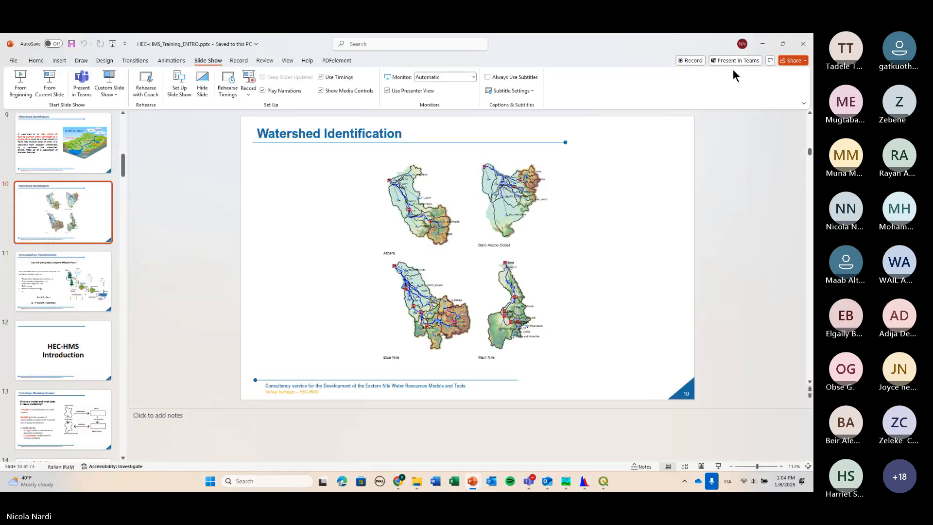
click(762, 44)
mouse_move(342, 189)
mouse_down()
mouse_move(473, 178)
mouse_move(339, 178)
mouse_up()
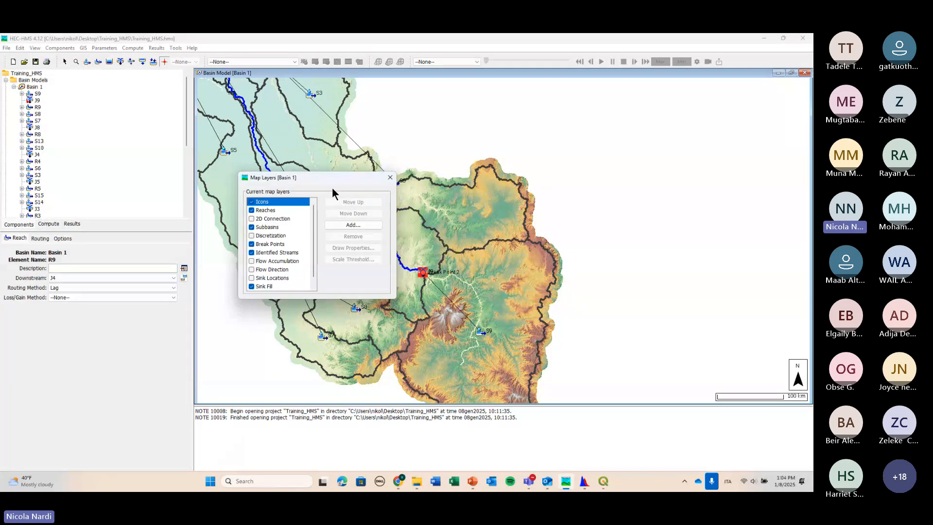
Add Tekeze.shp from the GIS Shapefile folder to Basin 1's map layers and move the dialog clear of the basin map.
click(348, 225)
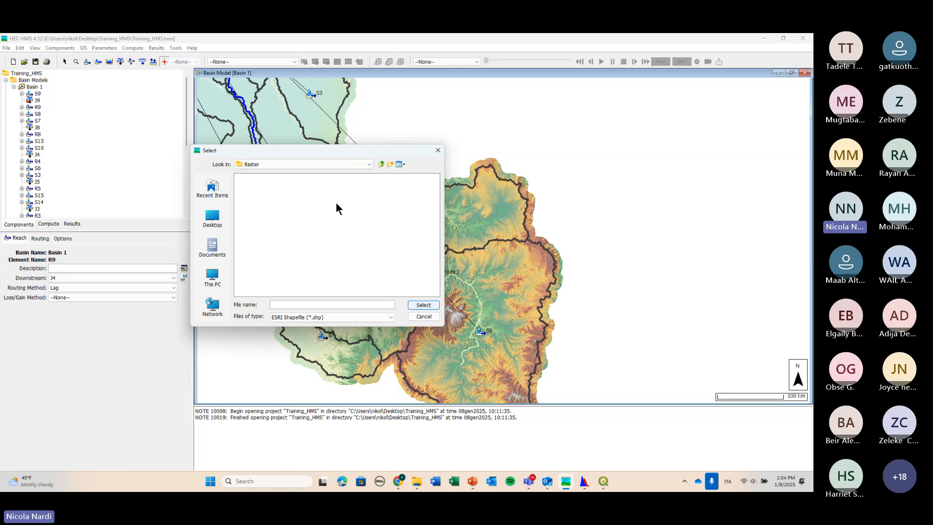
click(381, 164)
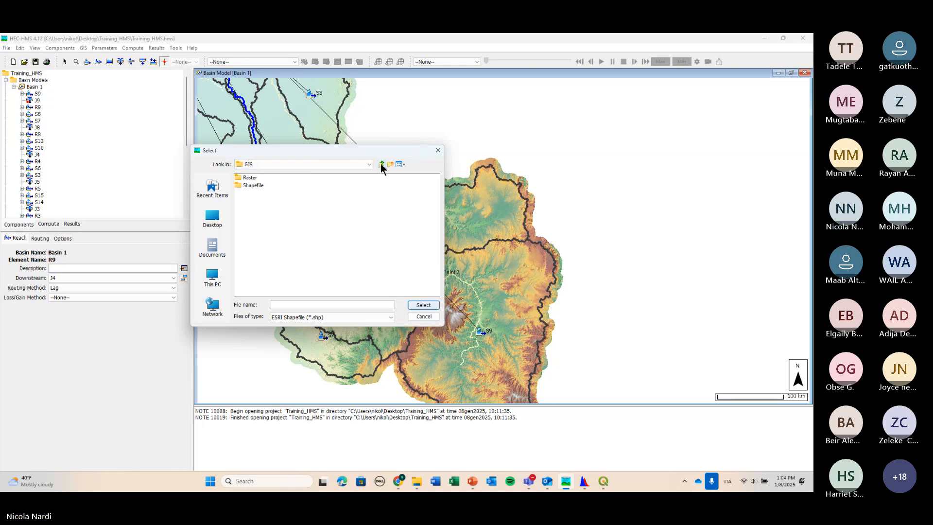
double_click(253, 185)
click(257, 186)
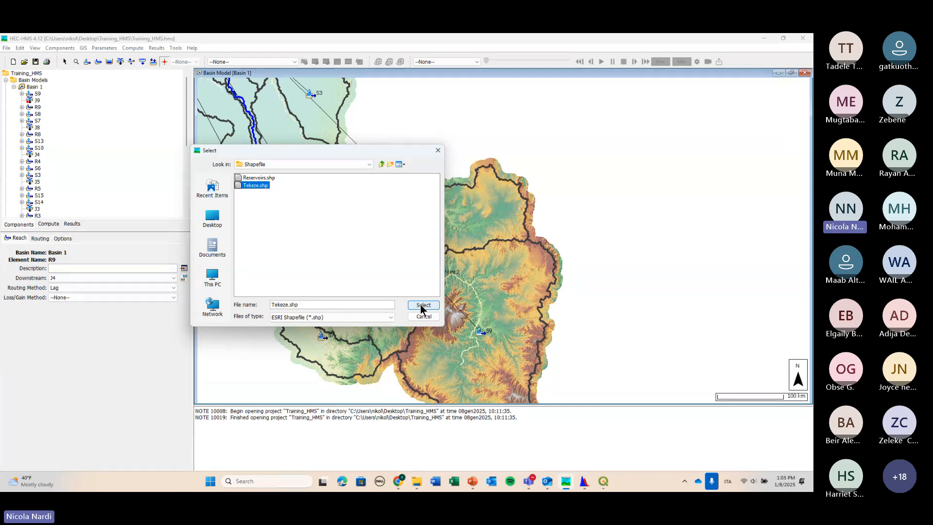
click(422, 308)
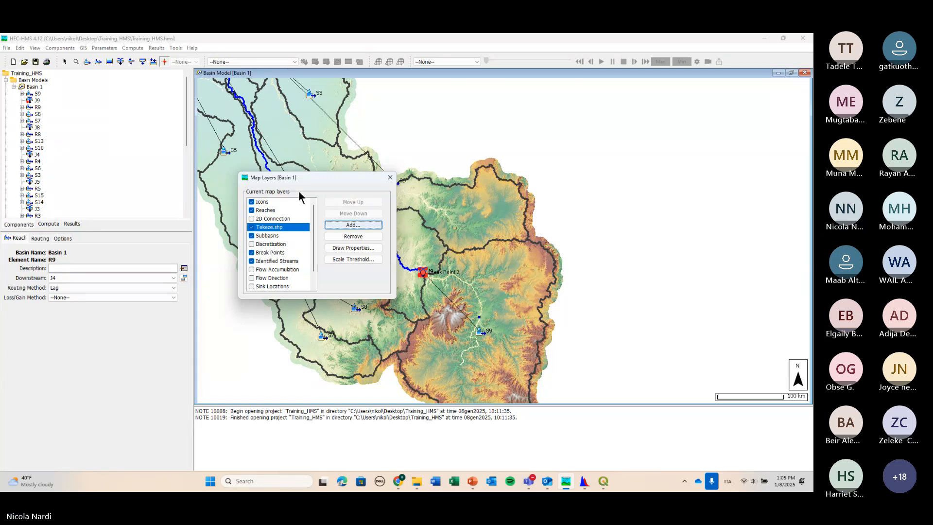
drag(298, 172, 298, 194)
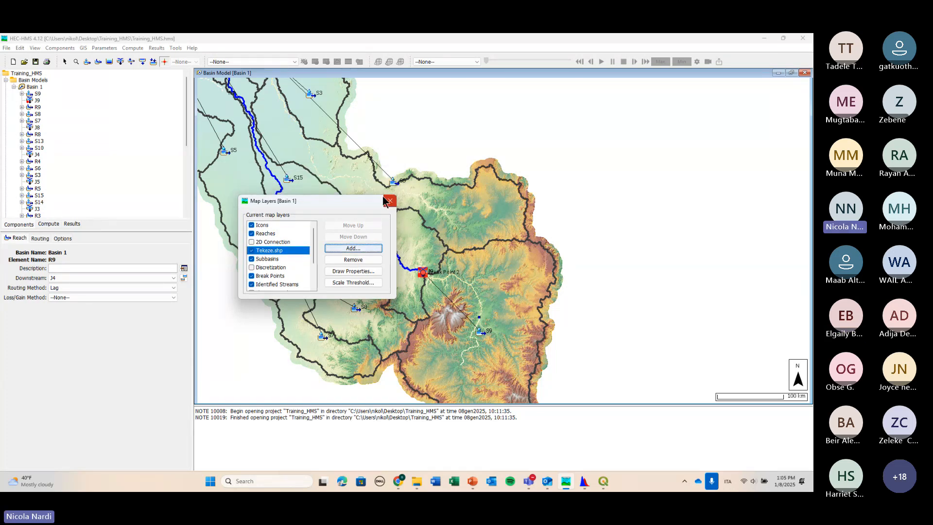
drag(384, 199, 287, 180)
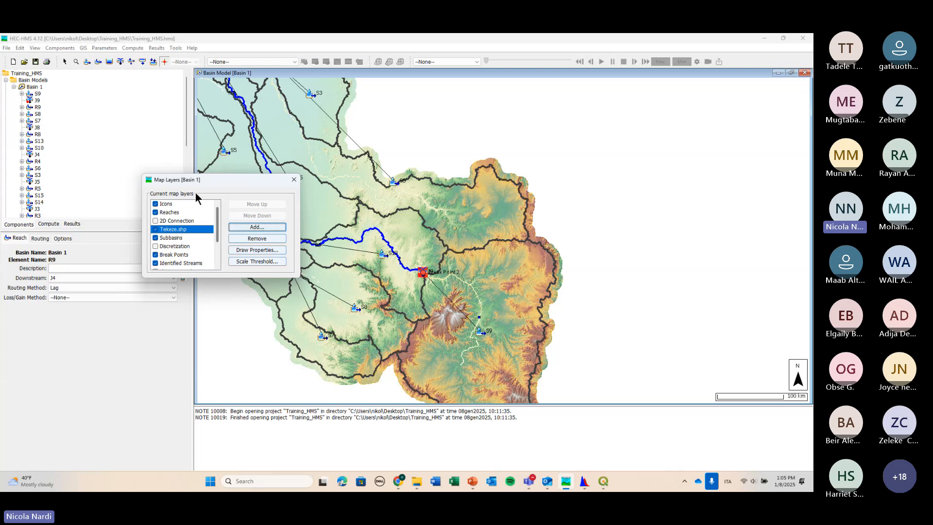
drag(209, 177, 210, 156)
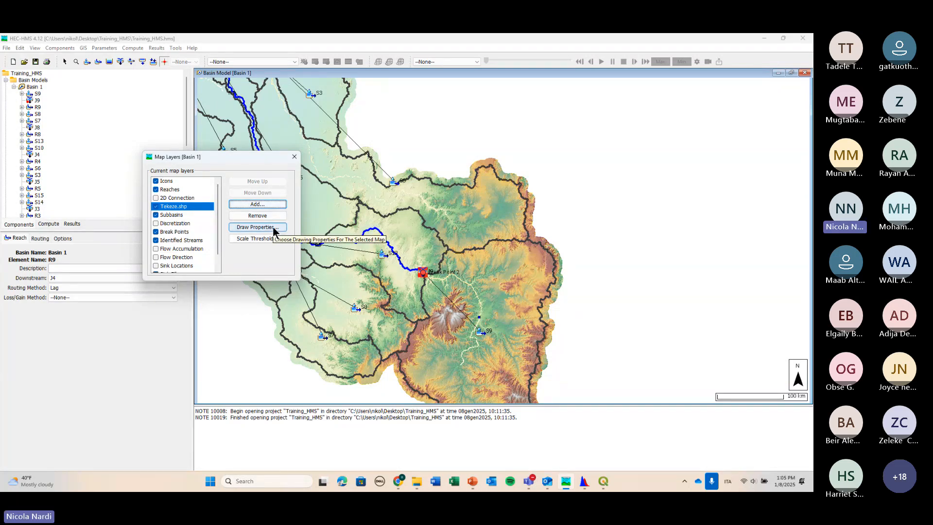
Draw the Tekeze.shp point layer in magenta at size 10, and close the map layers settings.
click(274, 228)
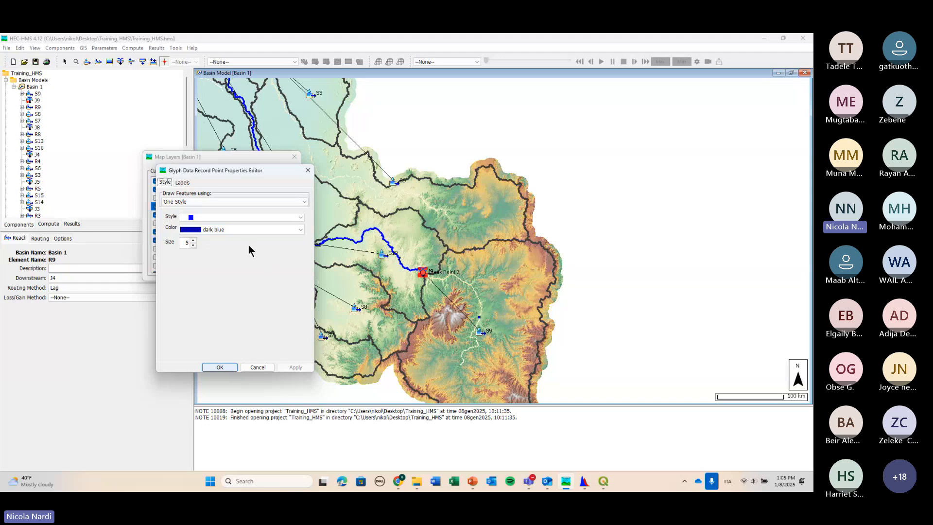
click(266, 217)
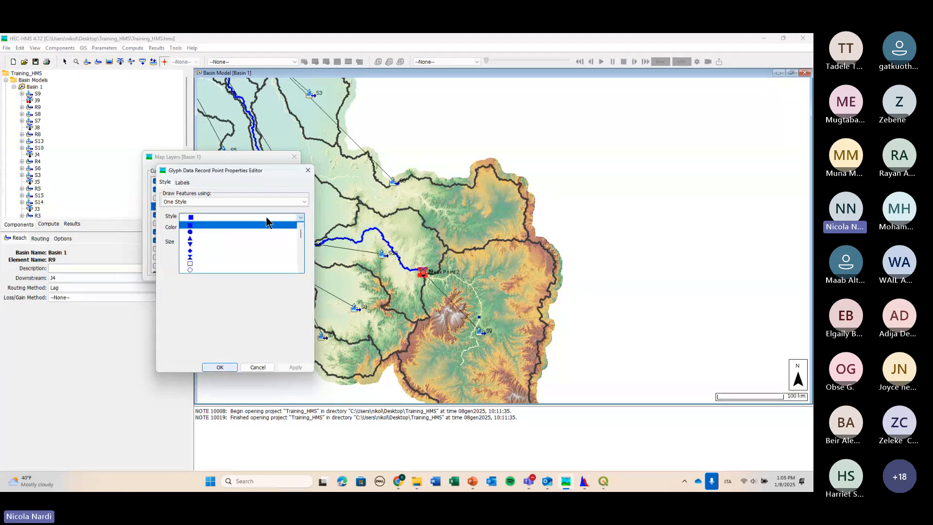
click(266, 225)
click(268, 227)
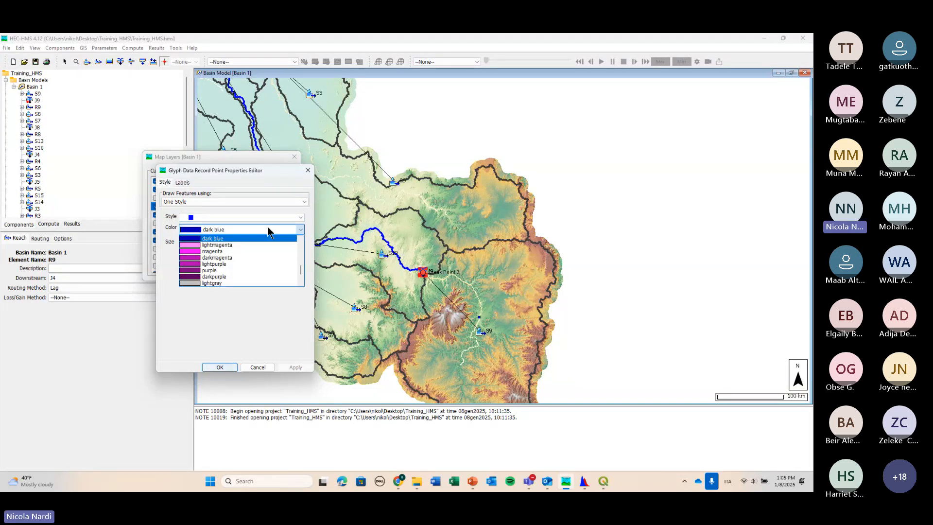
click(268, 227)
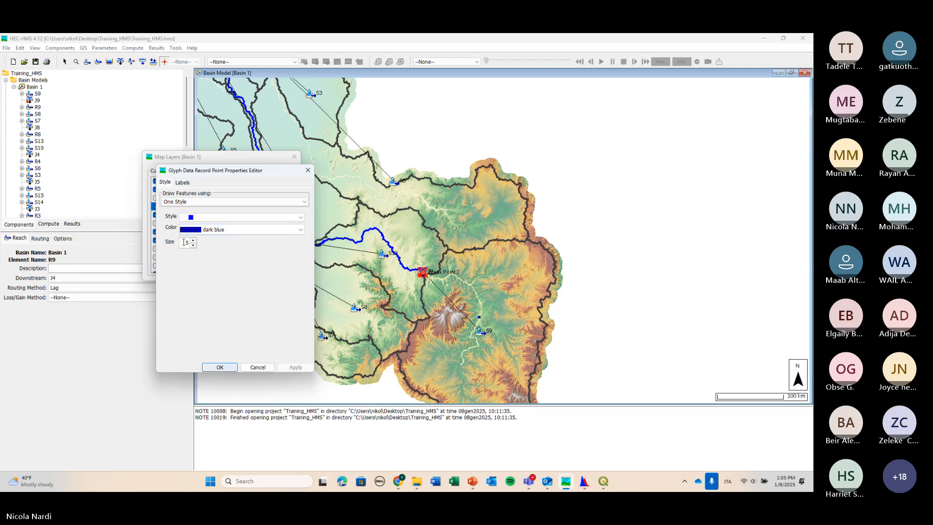
click(280, 232)
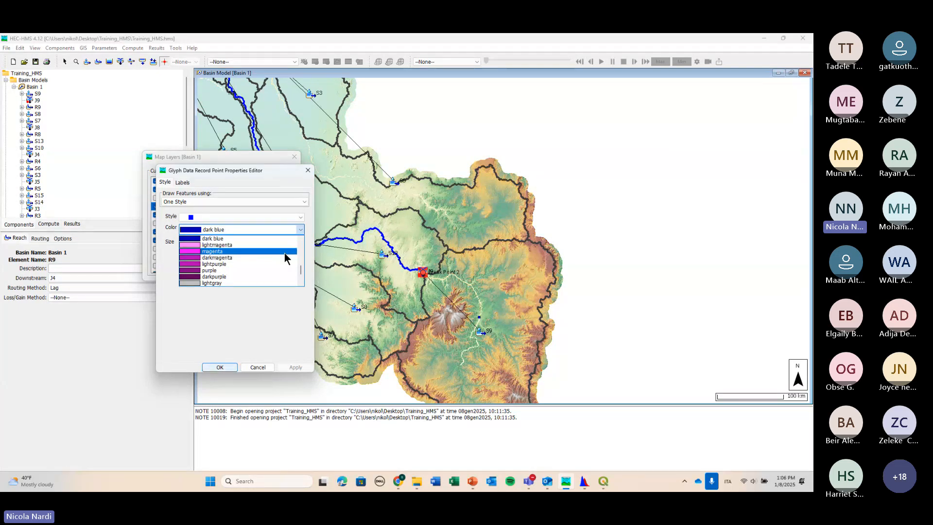
click(285, 253)
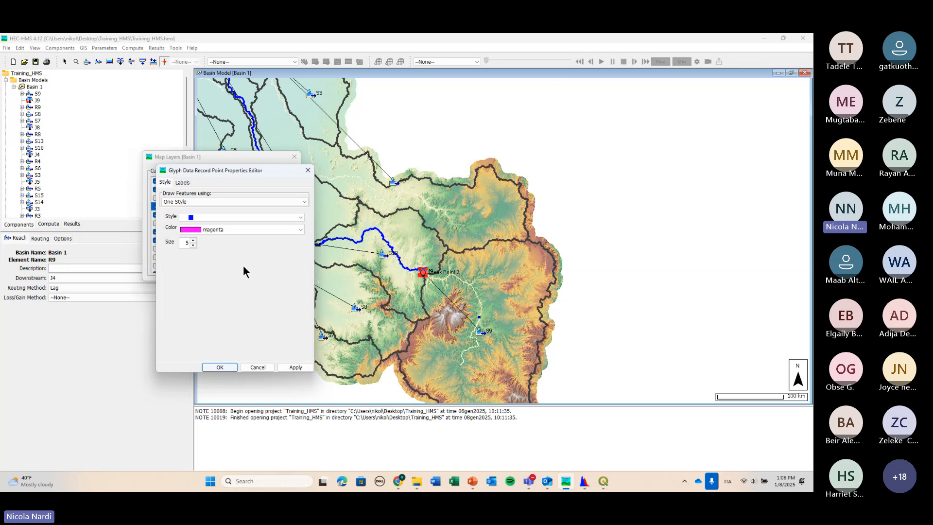
double_click(187, 242)
text(10)
click(228, 367)
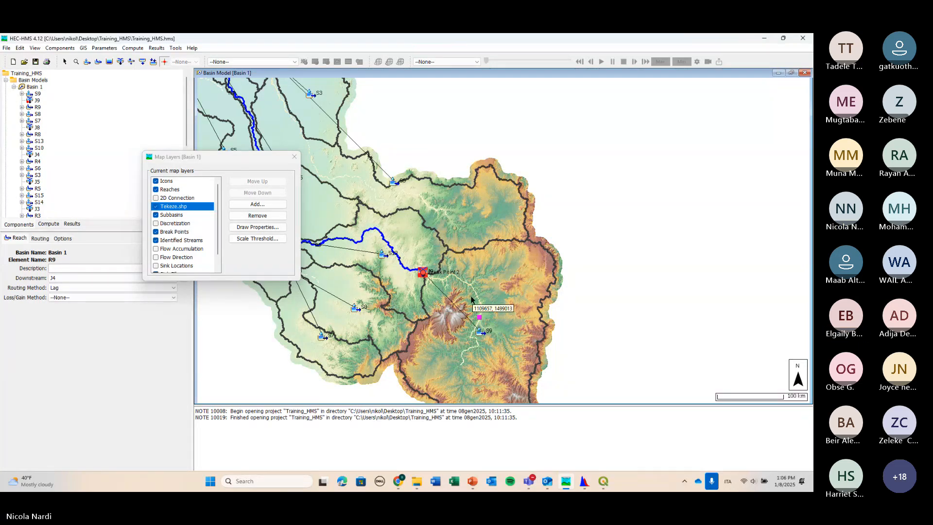
click(293, 157)
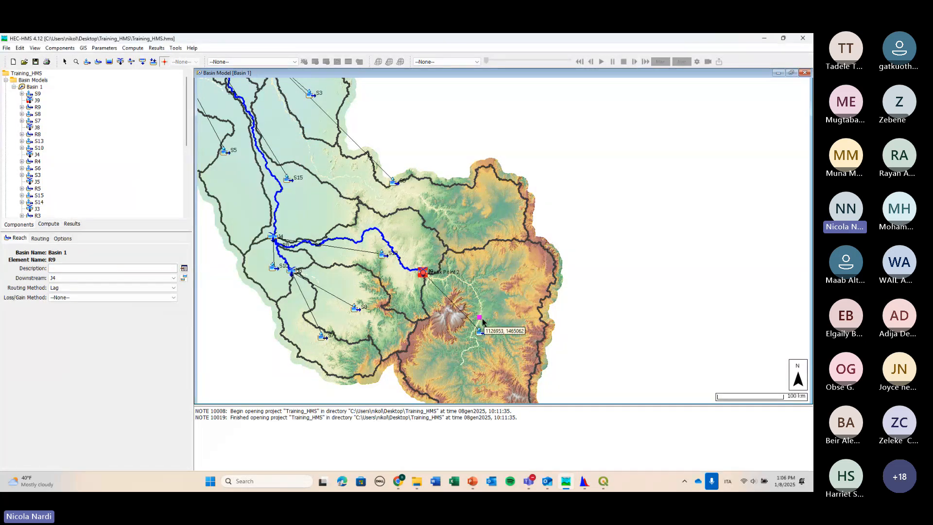
Delete Break Point 2 and Break Point 1 from Basin 1 and close the Break Points Manager.
scroll(482, 319, up, 1)
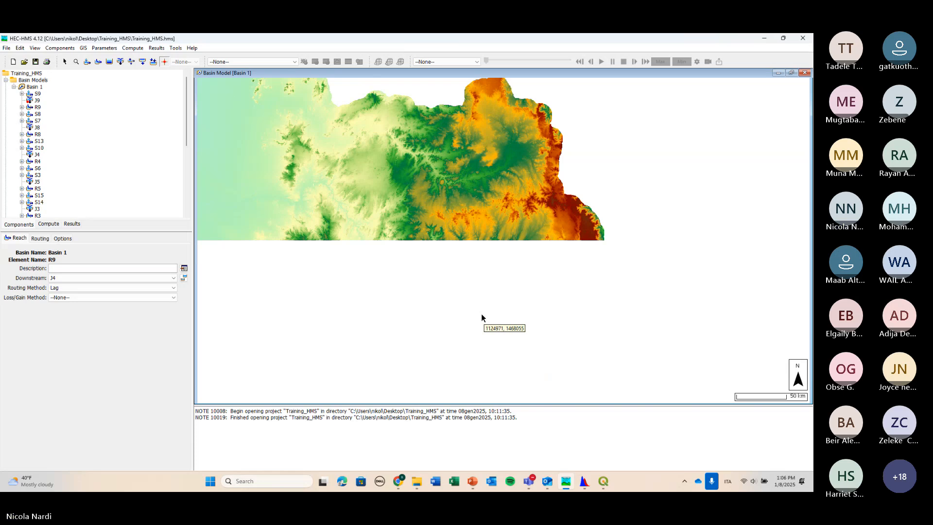
scroll(482, 318, up, 2)
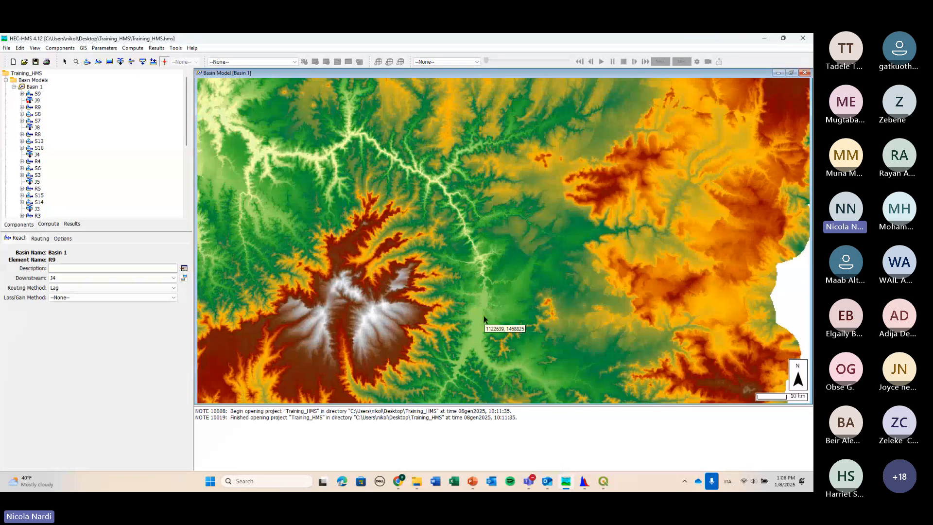
scroll(483, 320, up, 2)
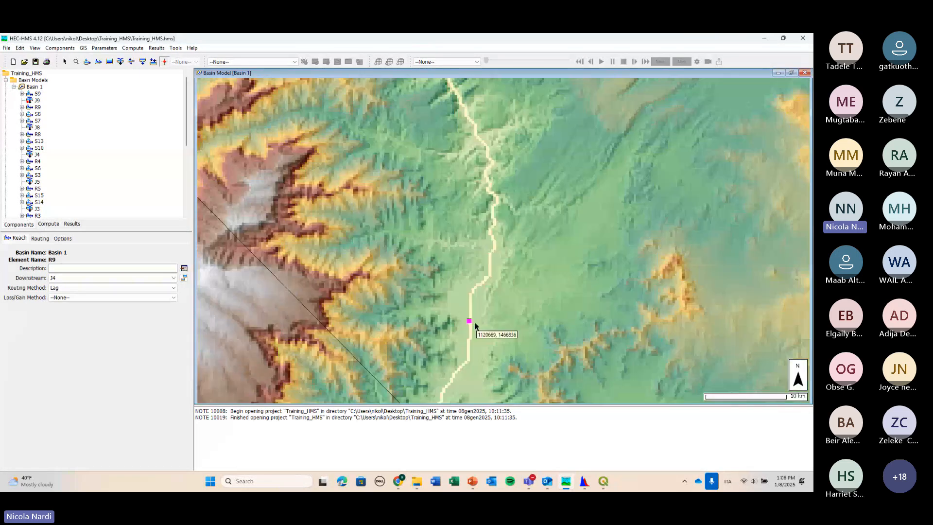
scroll(474, 324, up, 3)
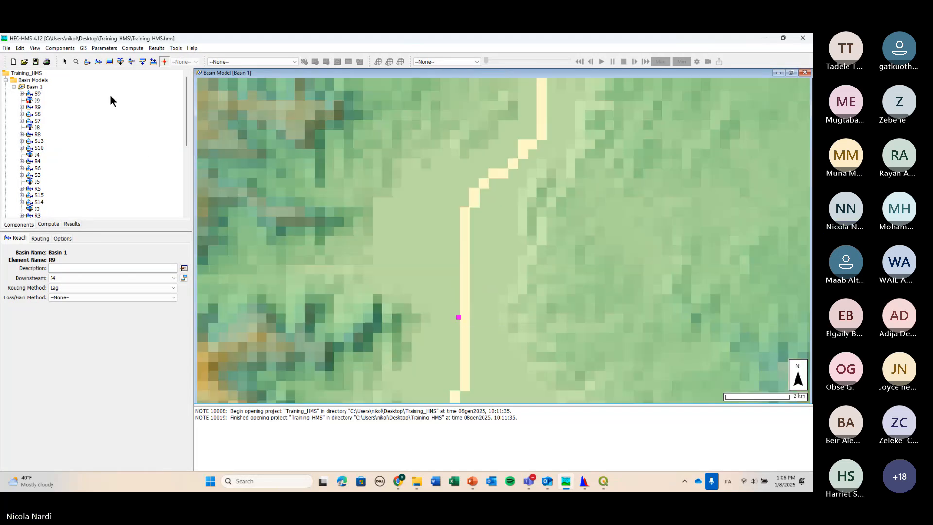
click(83, 48)
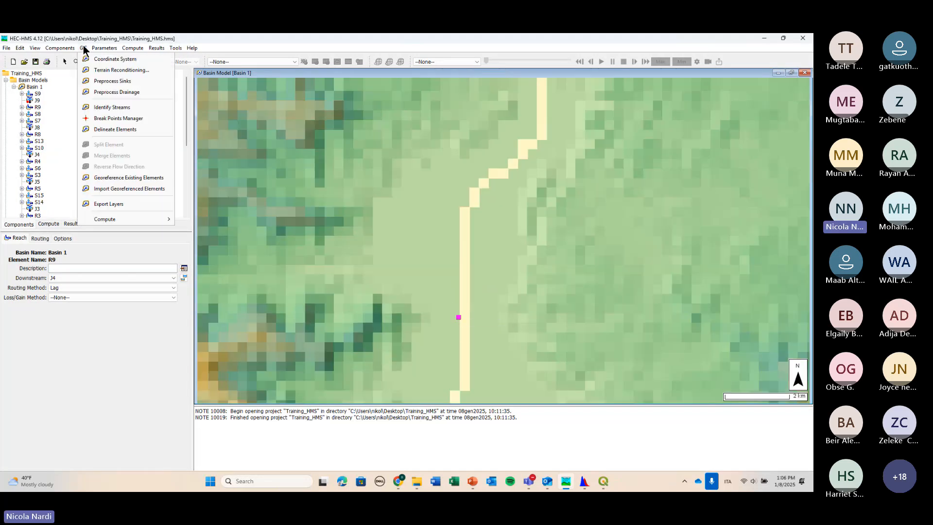
click(103, 121)
click(107, 132)
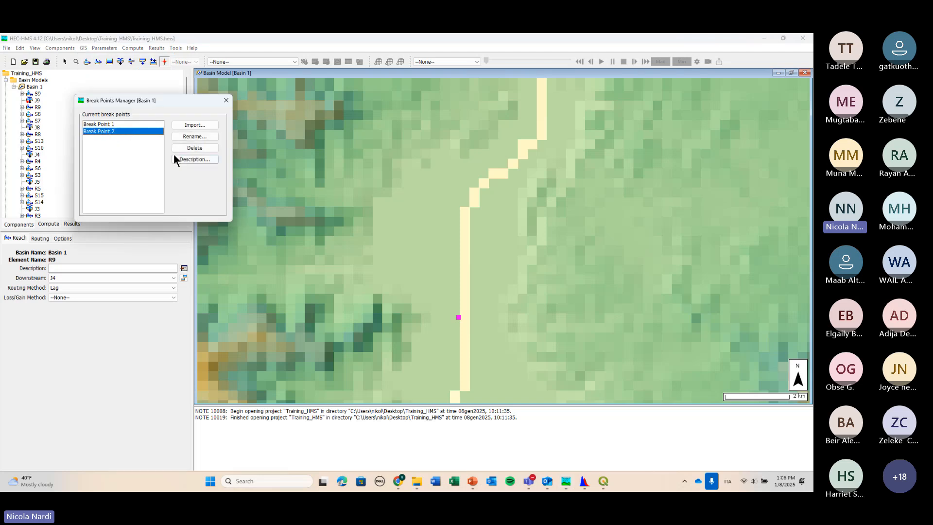
click(202, 148)
click(138, 171)
click(122, 125)
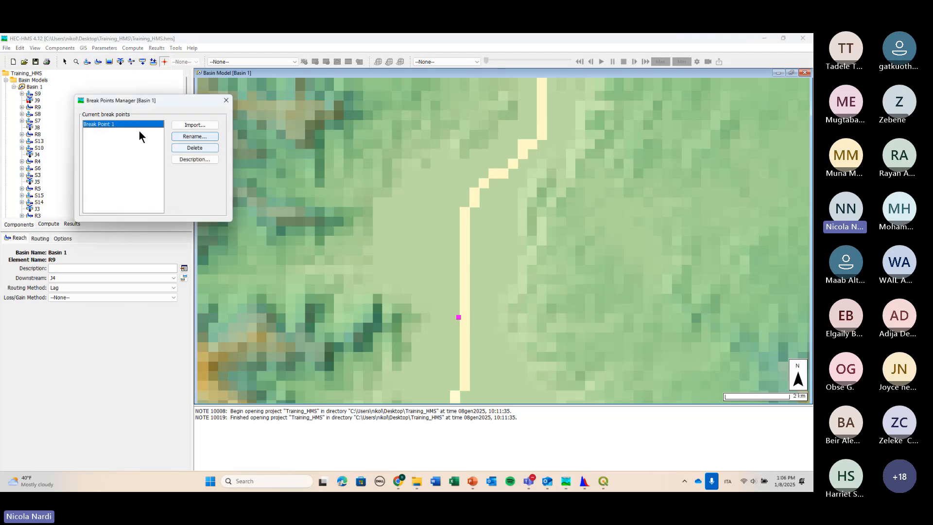
click(179, 147)
key(Return)
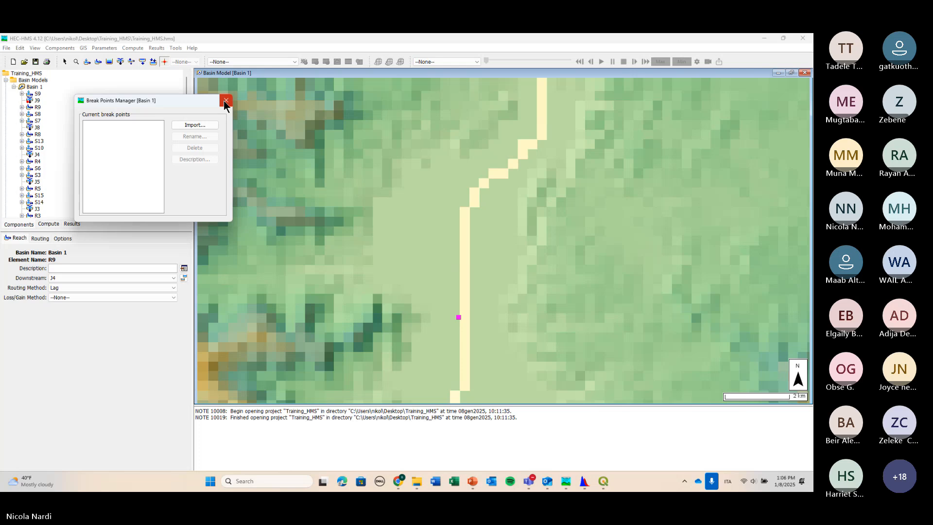
click(225, 101)
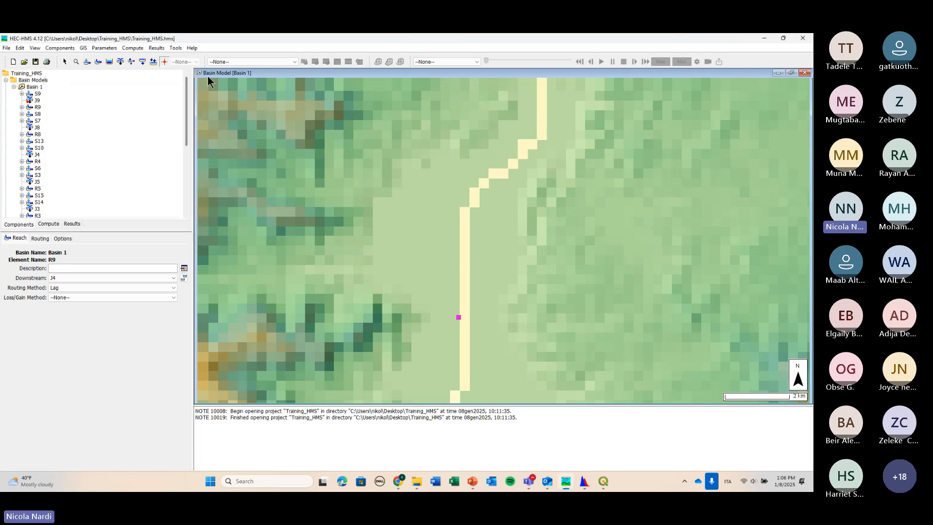
Create Break Point 1 on the identified stream cell right beside the magenta Tekeze point, and return to the selection tool.
click(165, 62)
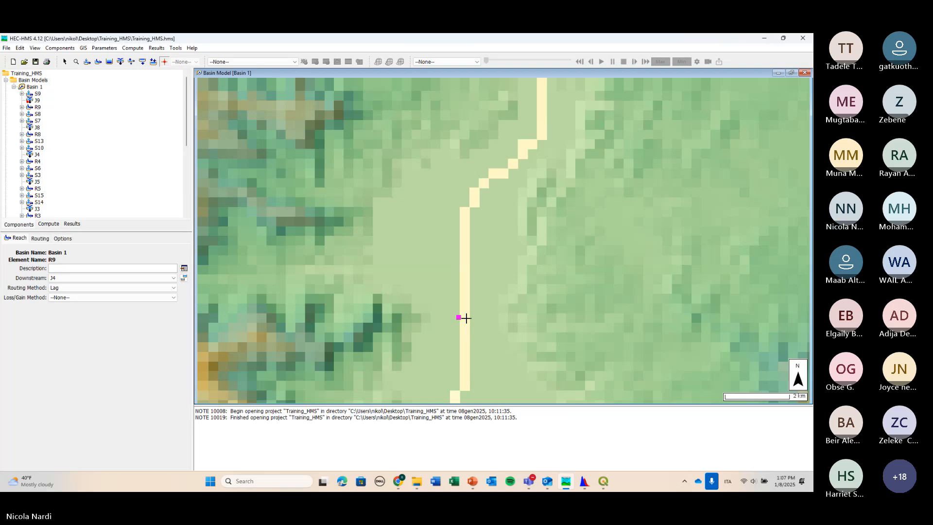
click(464, 318)
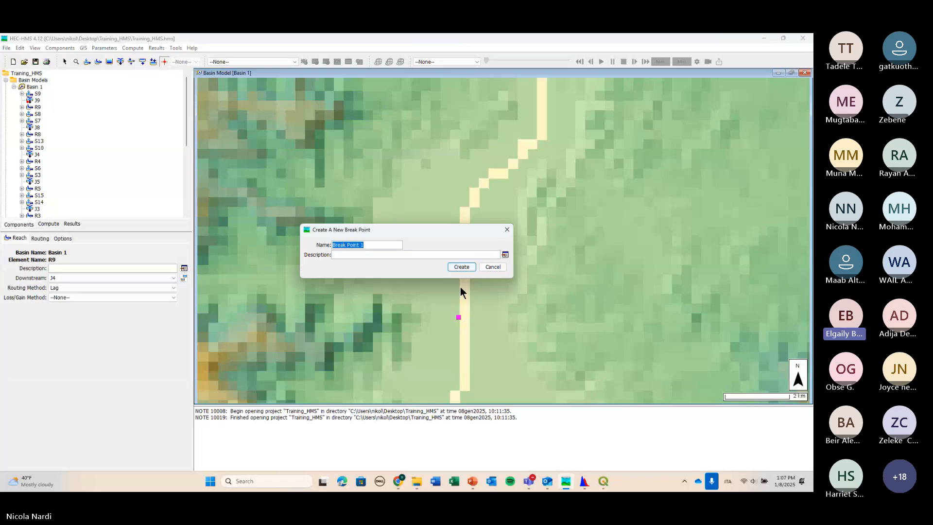
click(460, 267)
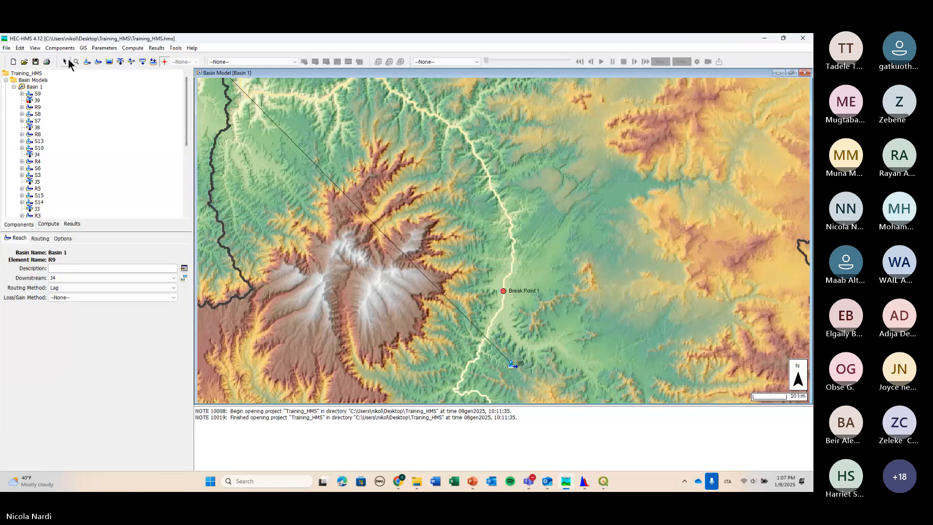
click(65, 61)
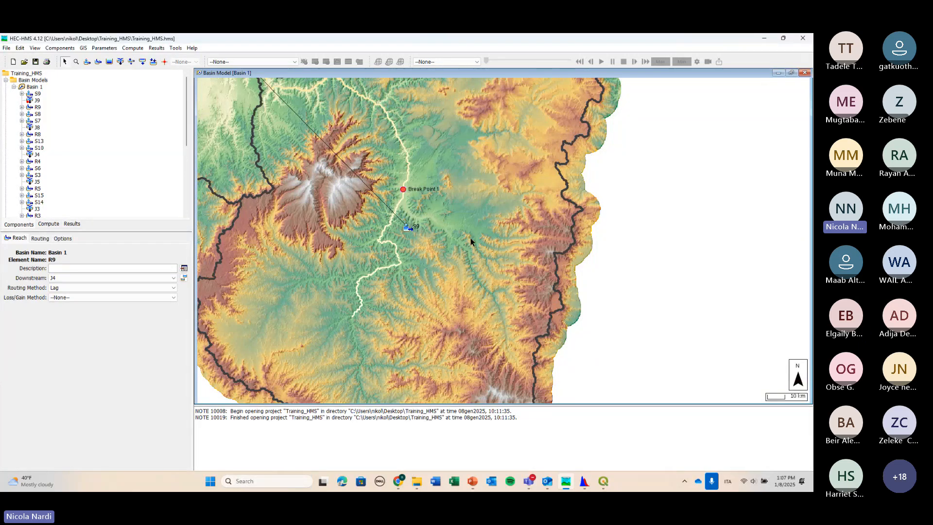
Delineate Basin 1's elements with subbasin prefix S, reach prefix R and junctions inserted, and view the new subbasin upstream of Break Point 1.
scroll(470, 241, down, 2)
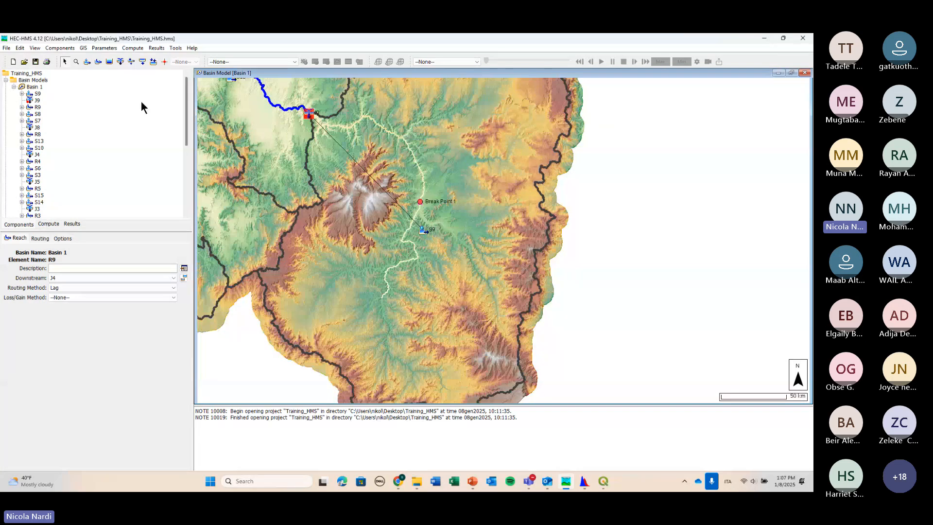
click(83, 48)
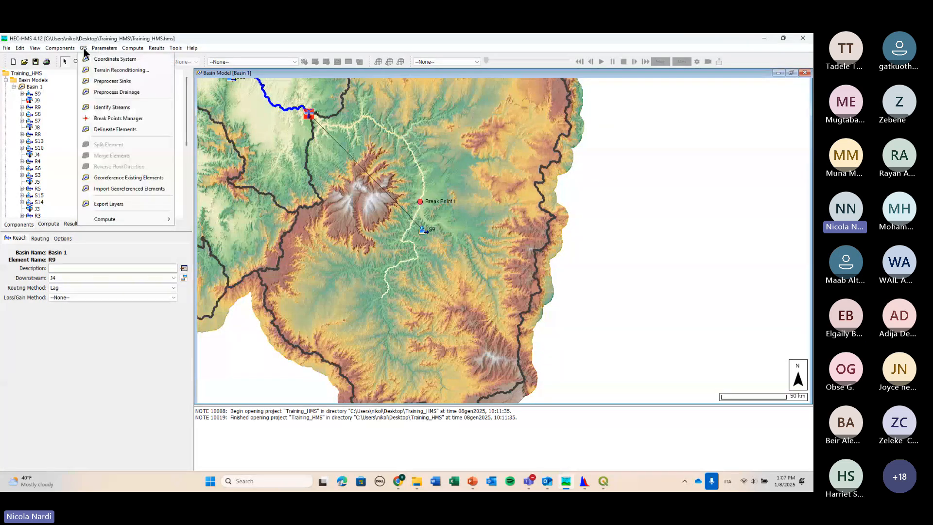
click(117, 127)
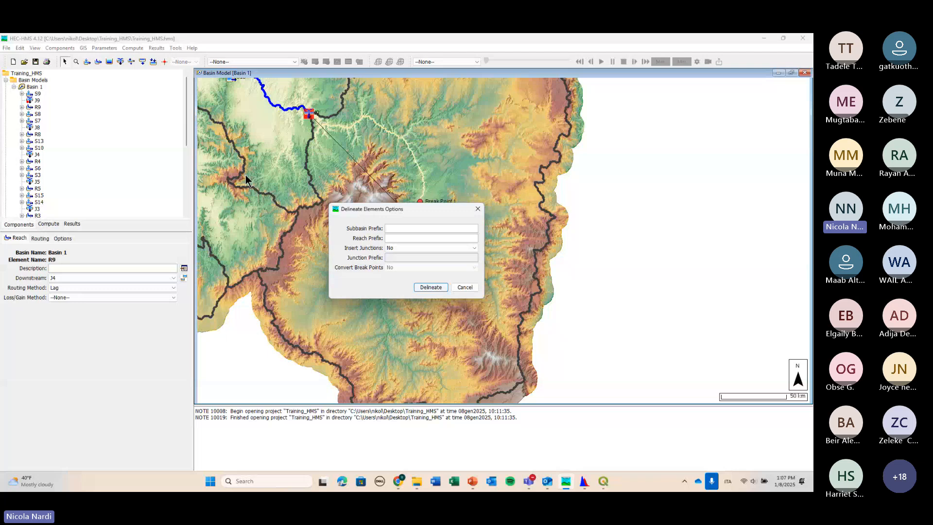
text(S)
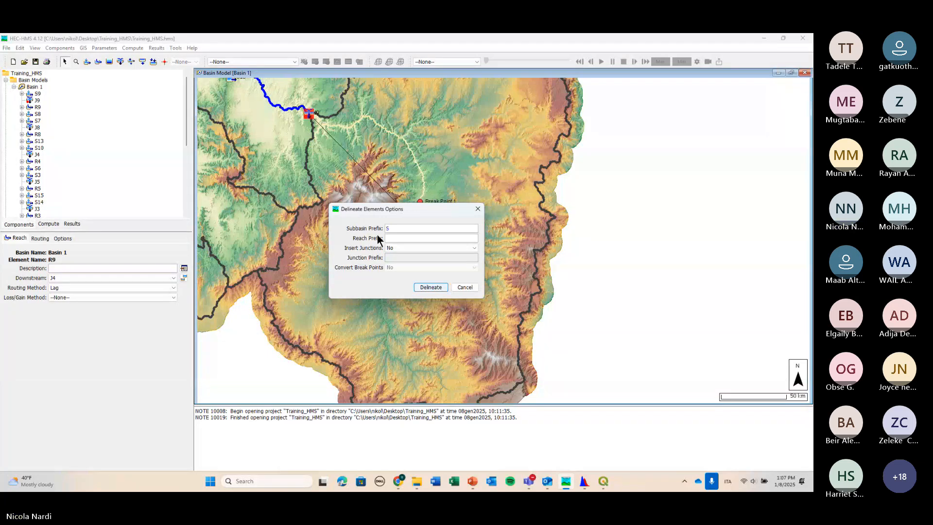
key(Tab)
text(R)
click(397, 248)
click(399, 256)
click(401, 258)
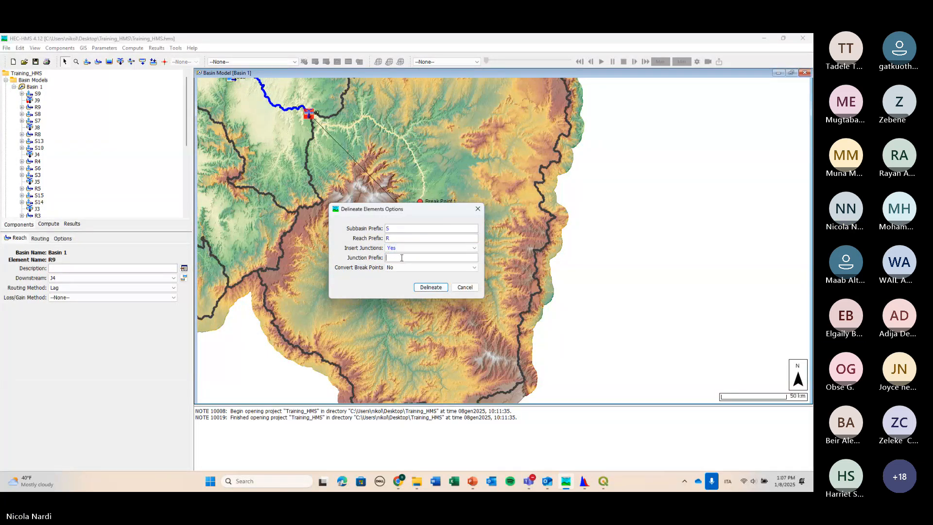
click(431, 287)
click(391, 270)
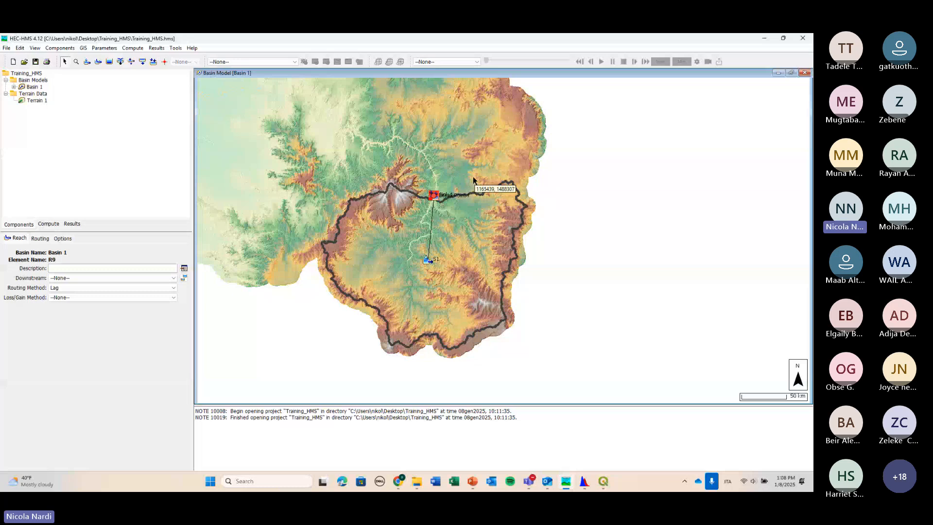
scroll(473, 176, down, 2)
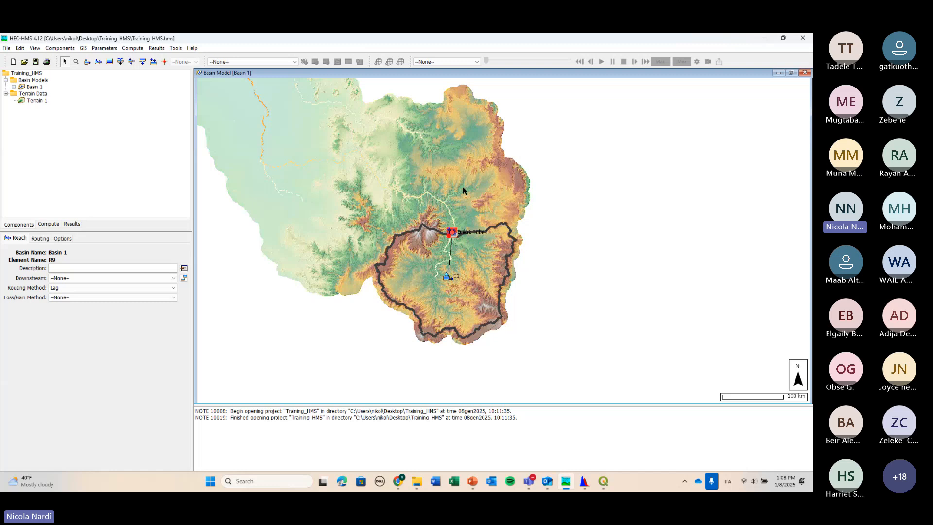
Switch to the Teams meeting chat, view the latest map image shared by a participant, and return to HEC-HMS.
drag(439, 175, 437, 203)
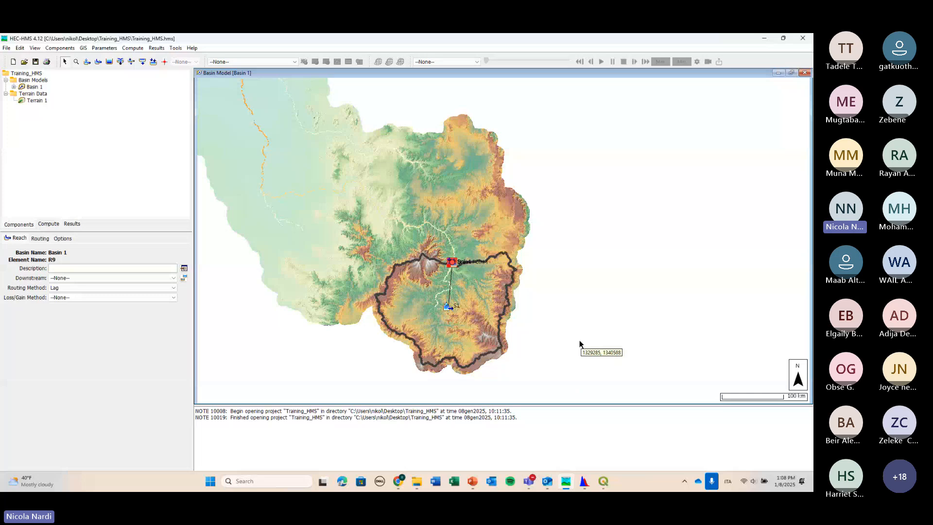
mouse_move(528, 481)
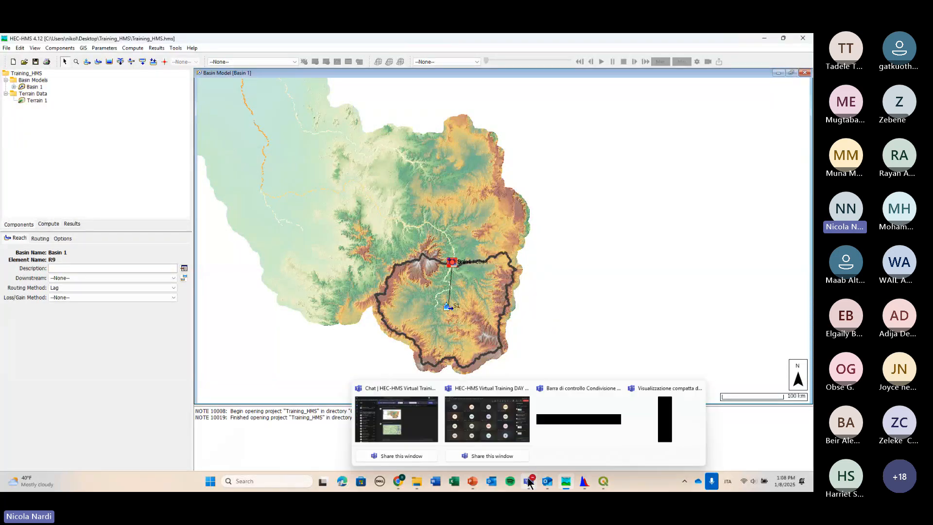
click(508, 432)
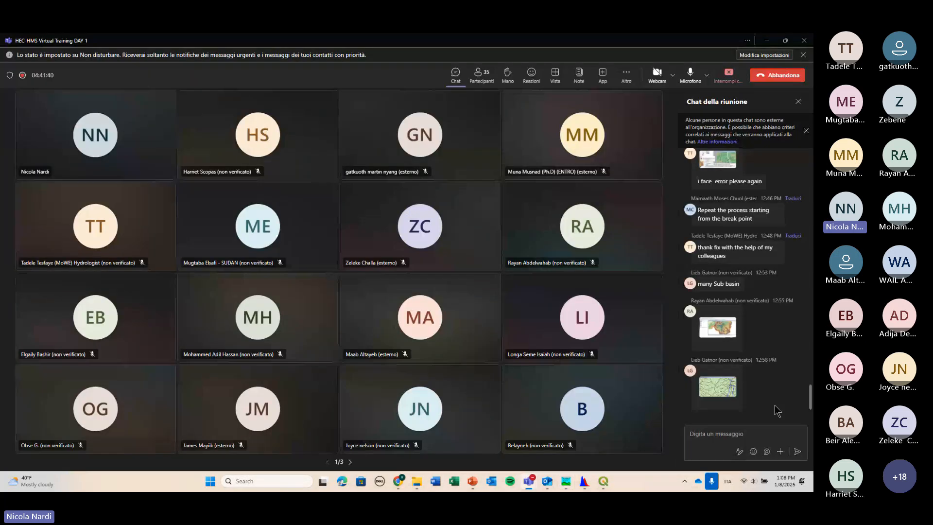
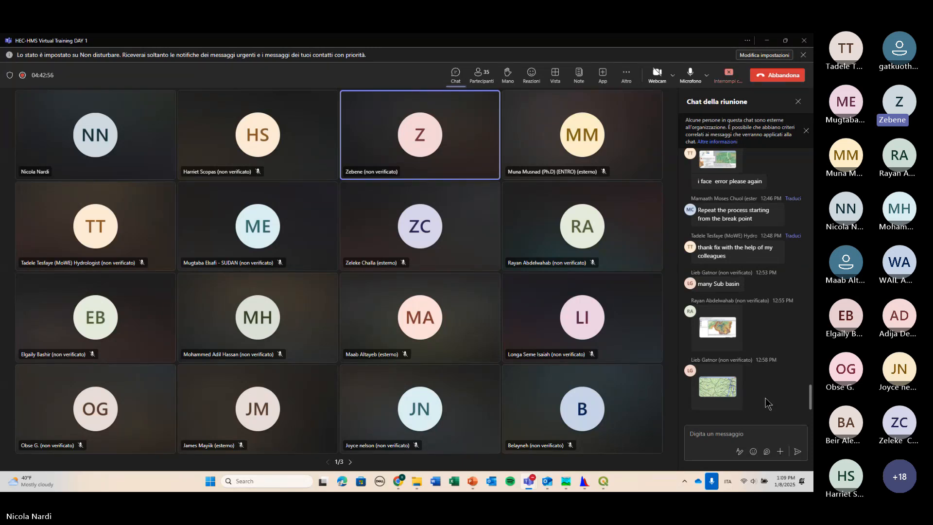
click(719, 387)
key(Escape)
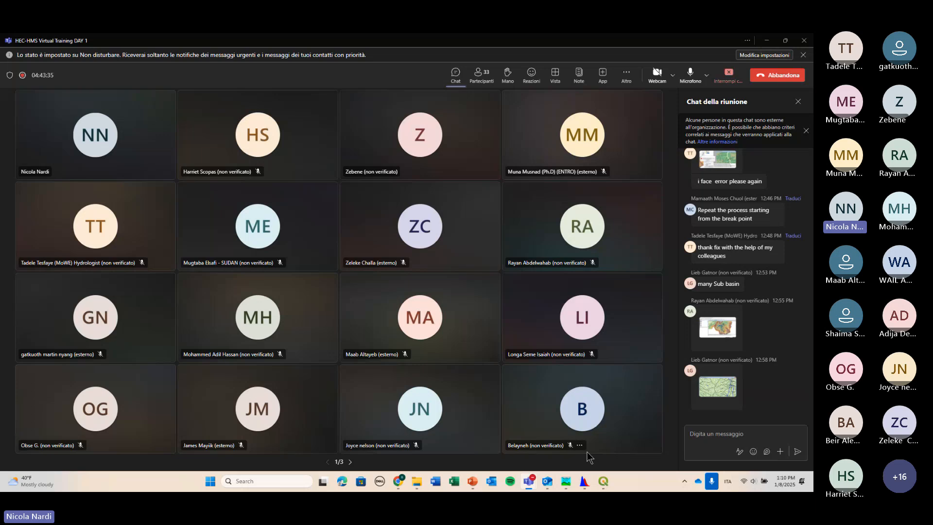
click(558, 433)
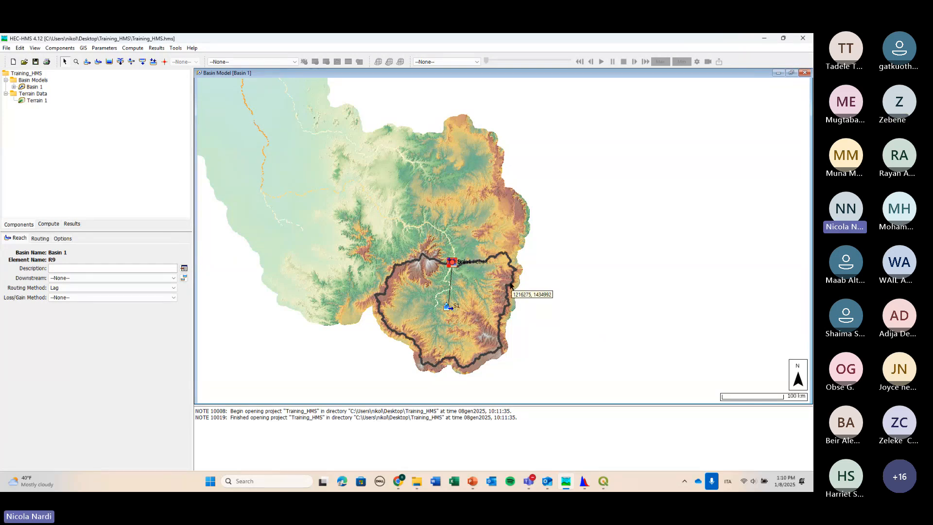
Switch to QGIS and compare the extents of the New scratch layer polygon, the Clipped (mask) raster and the Merged raster.
click(599, 430)
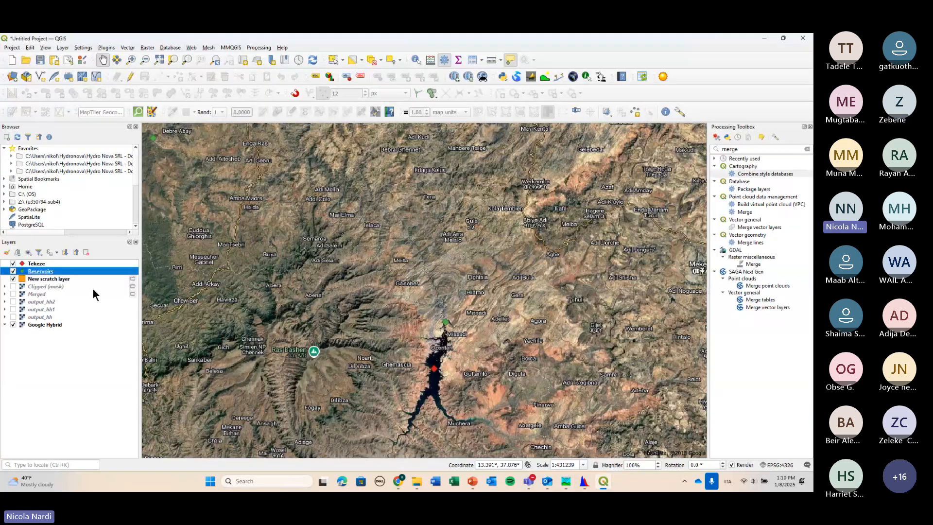
click(48, 279)
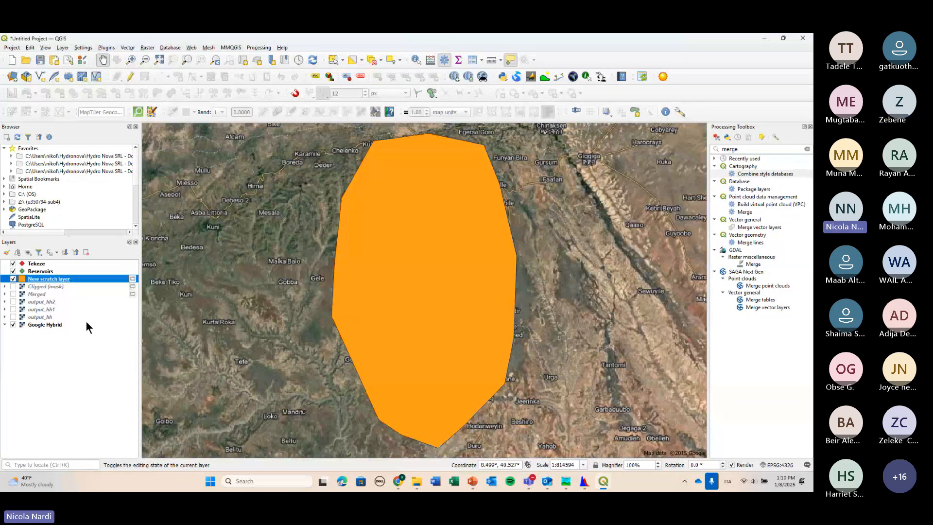
click(13, 279)
click(13, 279)
click(13, 279)
click(13, 287)
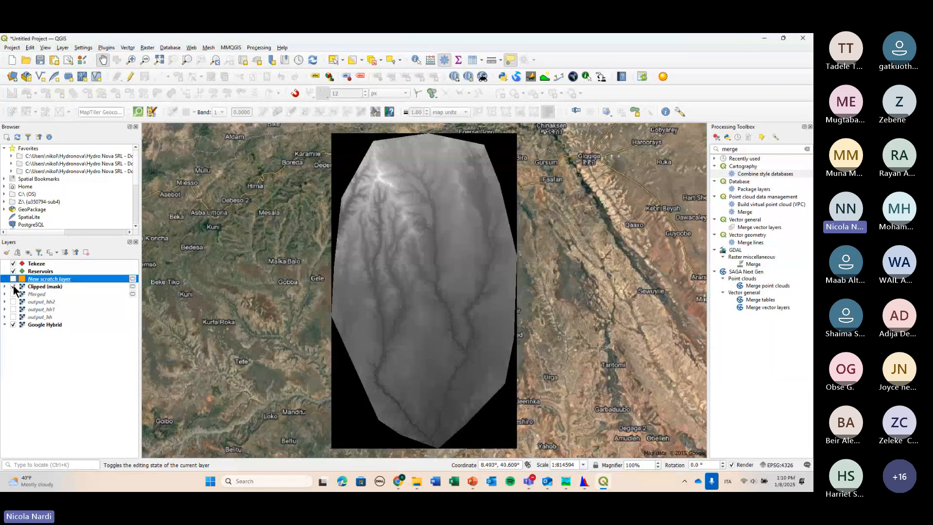
click(14, 287)
click(13, 294)
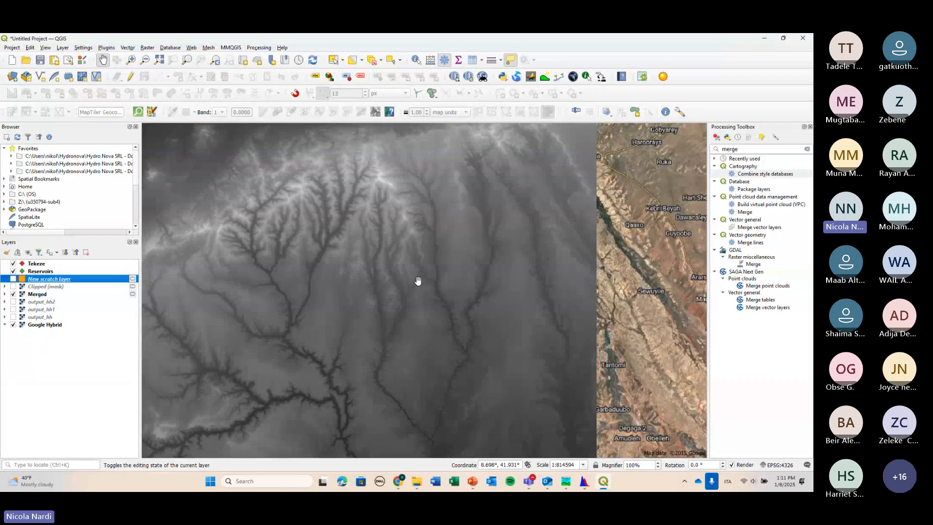
click(13, 279)
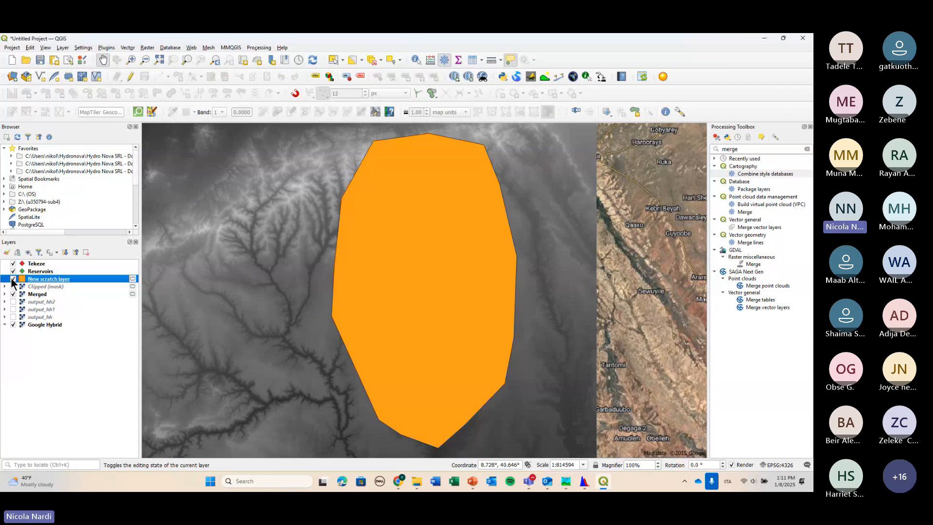
click(14, 279)
Switch back to HEC-HMS and examine the S1 subbasin boundary against the edge of the clipped terrain around the catchment.
click(563, 440)
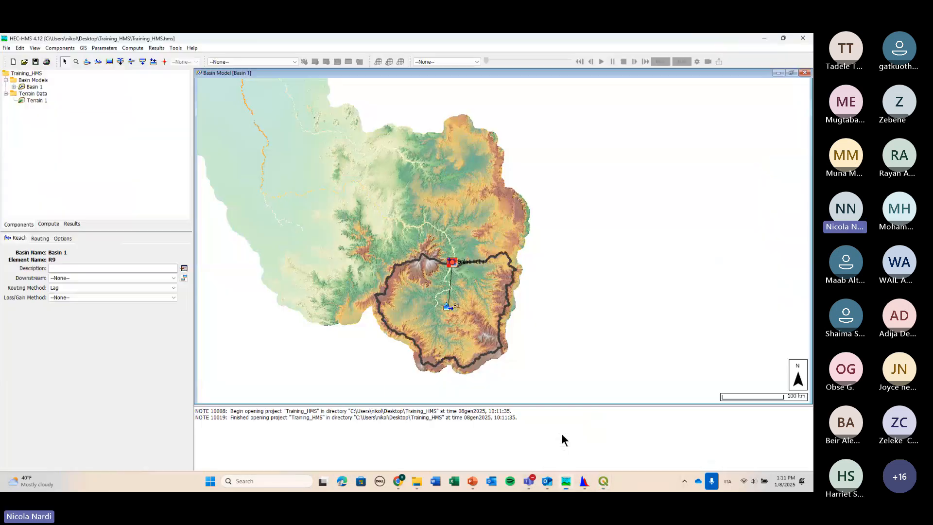
scroll(404, 334, up, 3)
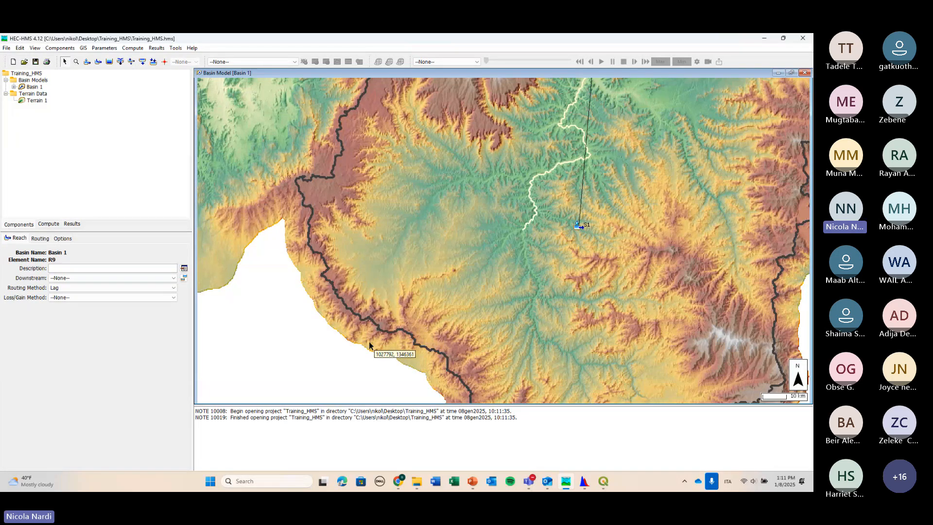
drag(286, 199, 267, 270)
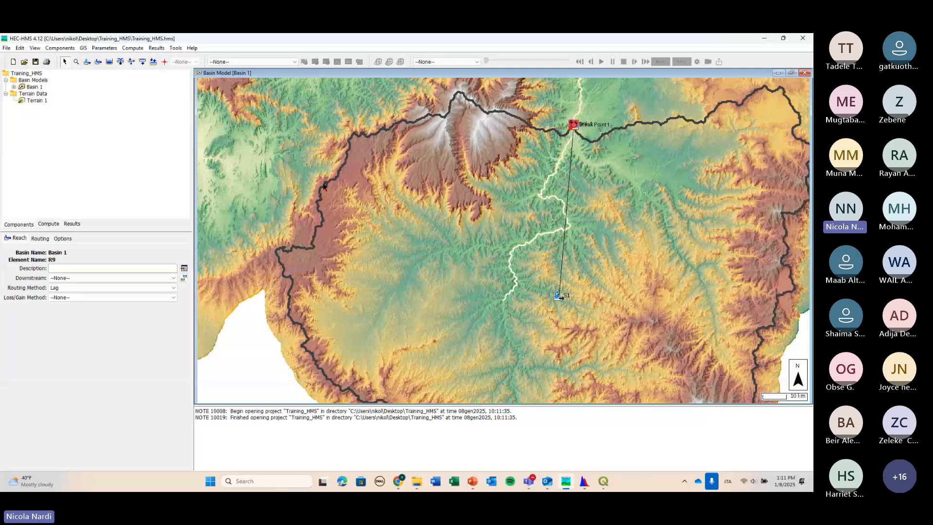
drag(330, 163, 323, 181)
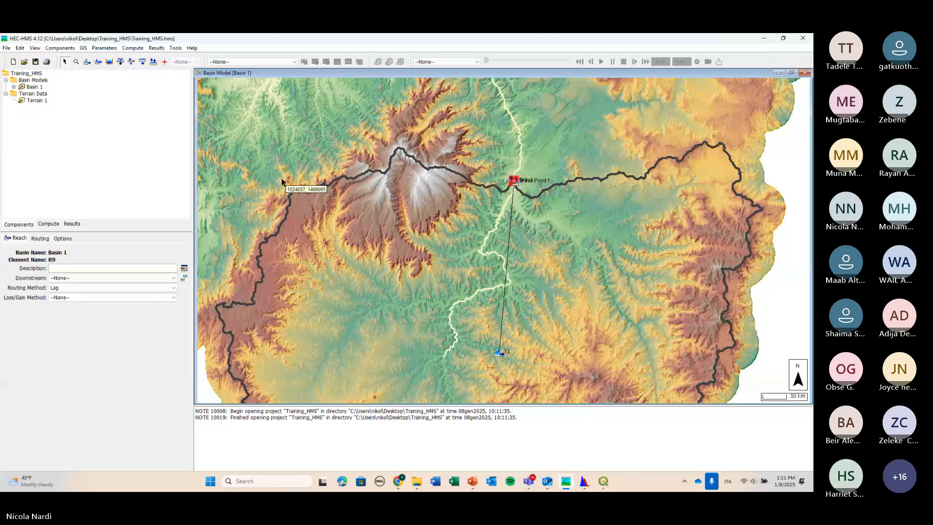
drag(282, 179, 379, 146)
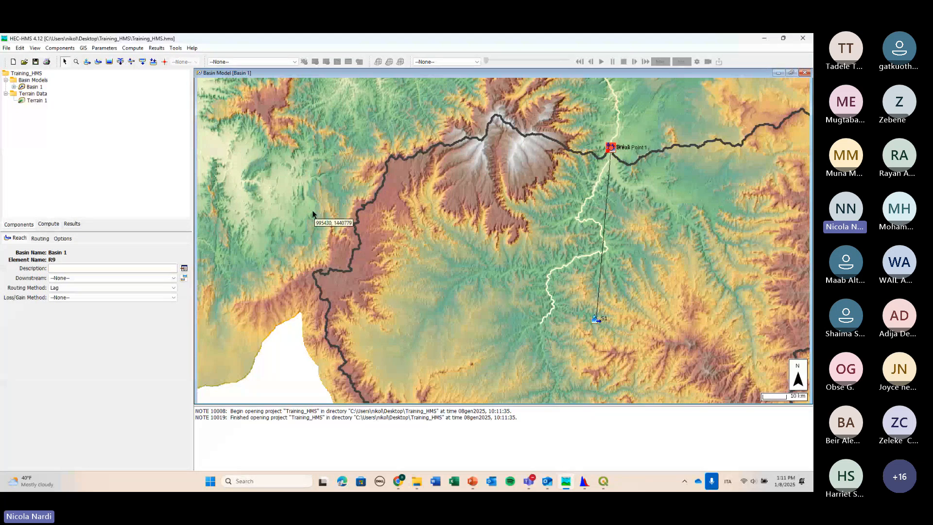
drag(313, 259, 315, 212)
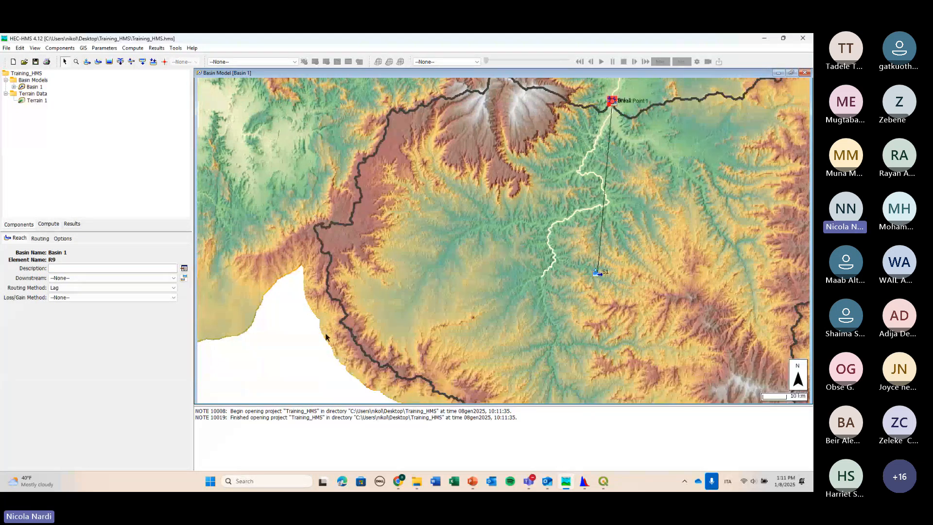
drag(326, 333, 290, 235)
drag(367, 329, 395, 342)
scroll(395, 340, down, 2)
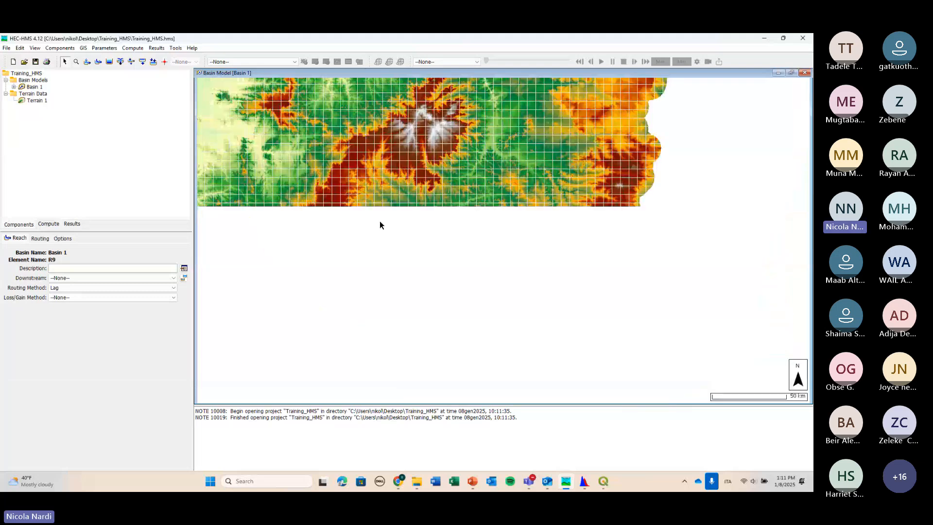
drag(372, 227, 397, 274)
scroll(390, 318, down, 1)
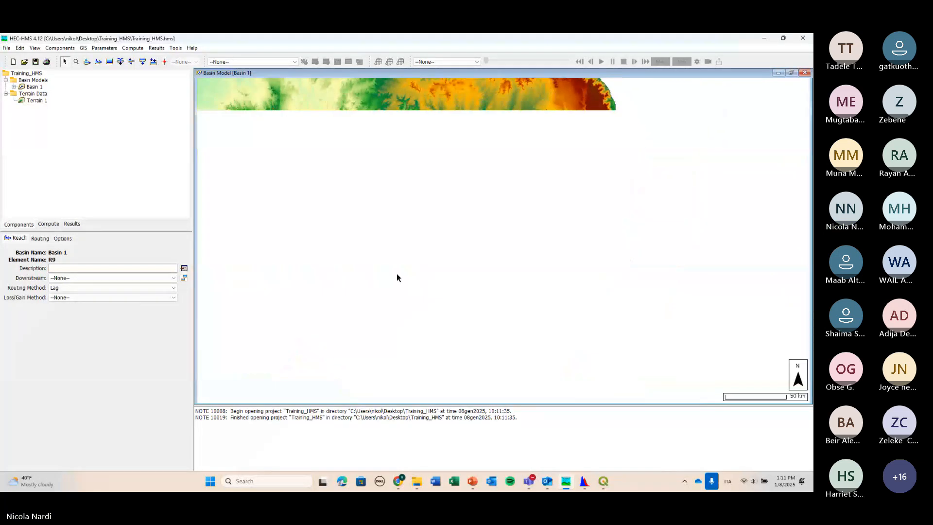
scroll(397, 274, down, 1)
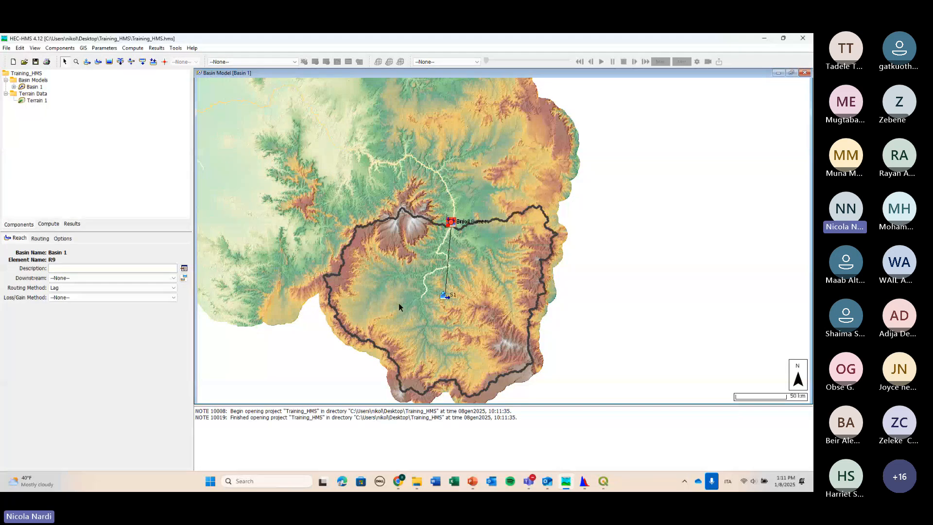
drag(398, 303, 386, 285)
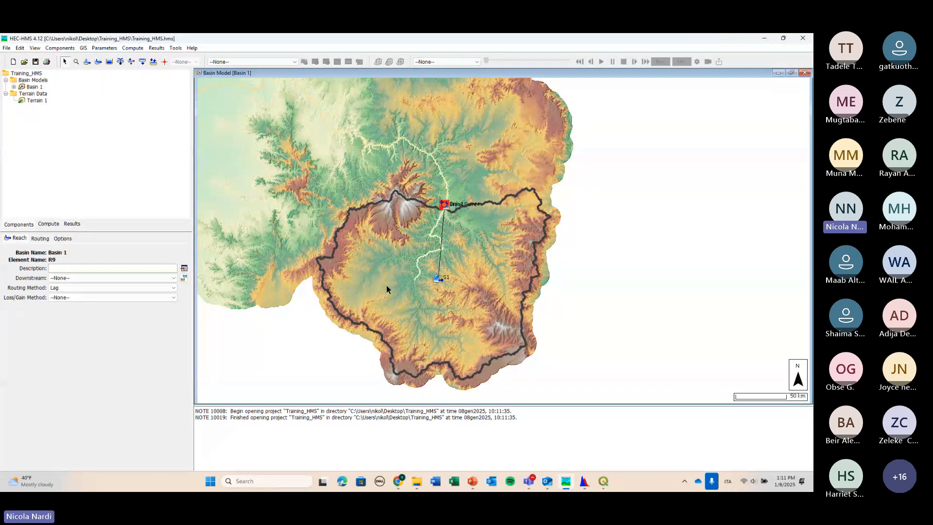
Switch to Teams, admit the waiting participant from the lobby, and minimize the meeting window to return to HEC-HMS.
click(555, 434)
click(358, 140)
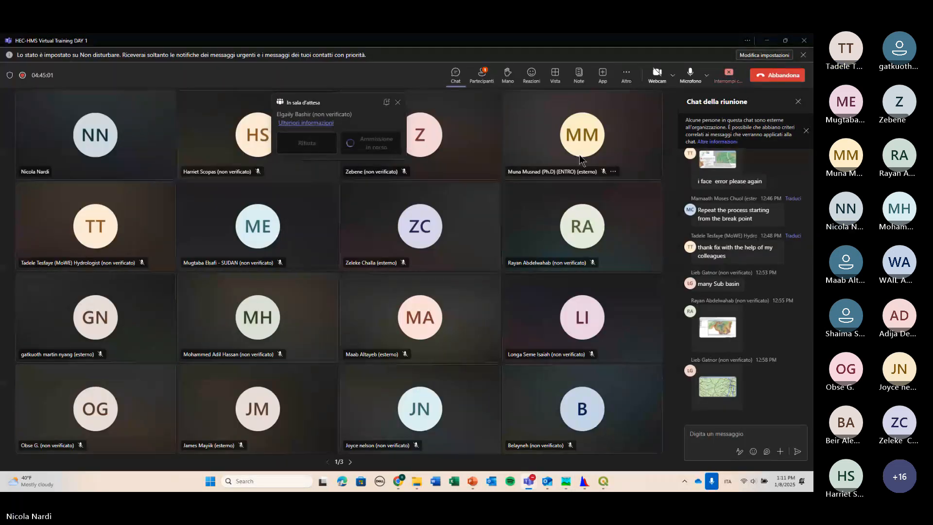
click(761, 42)
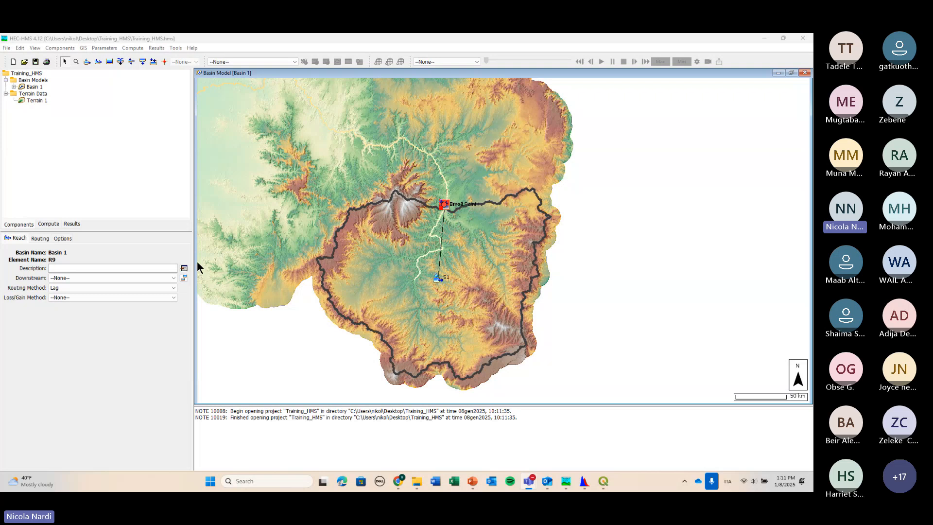
Start a GIS layer export of Basin 1 with layer type Subbasins and browse for the destination file.
click(84, 48)
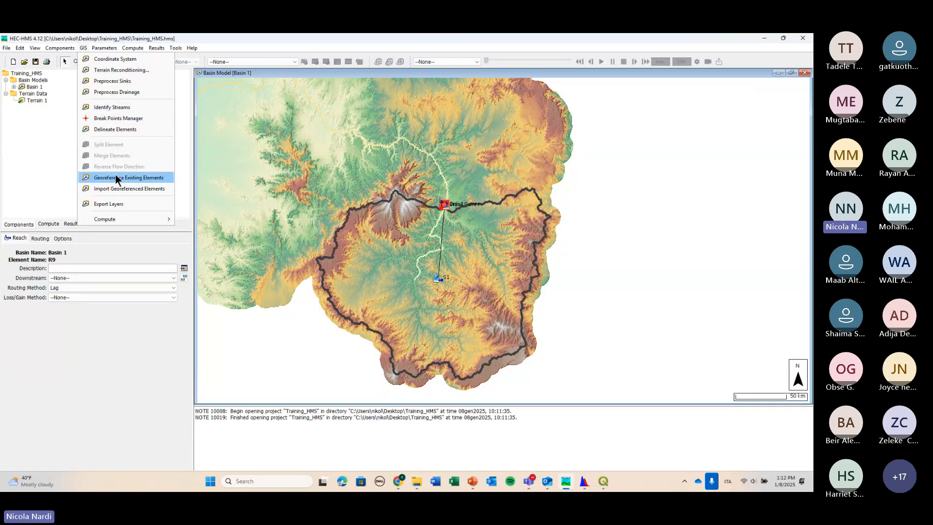
click(136, 204)
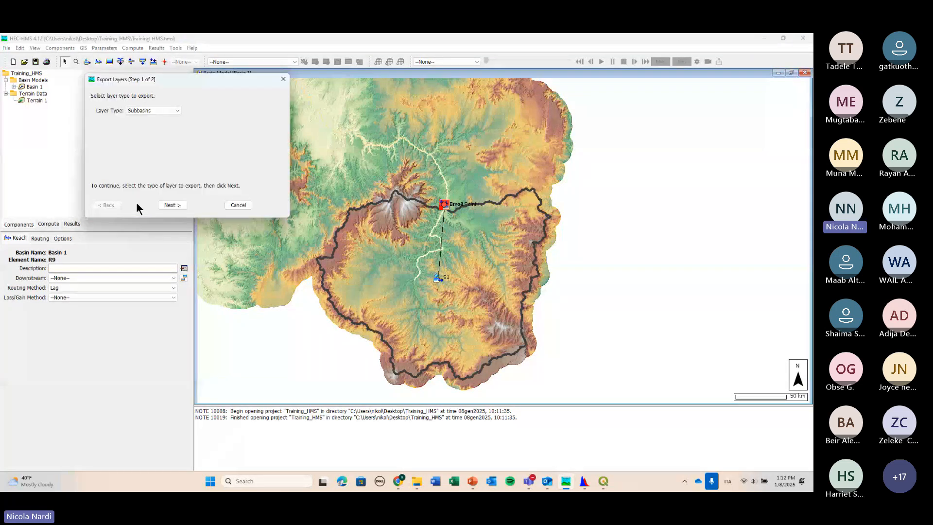
click(176, 112)
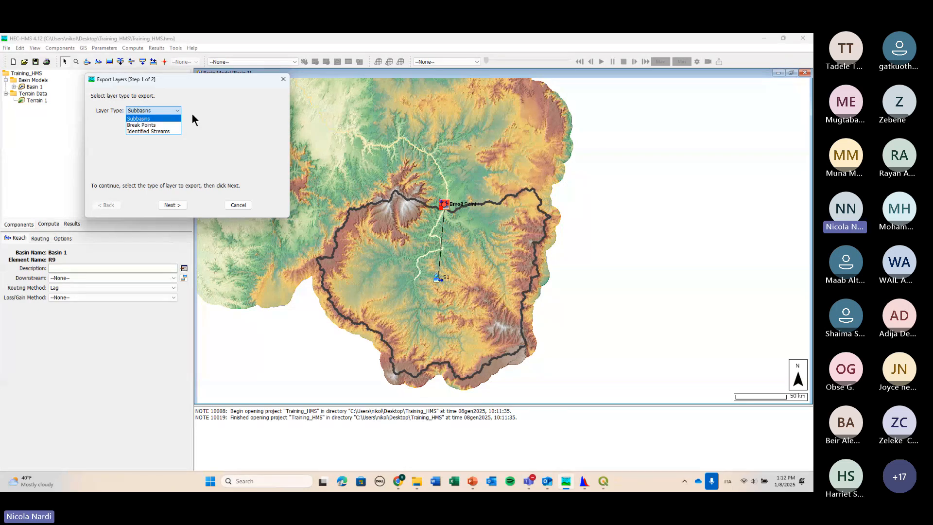
click(192, 115)
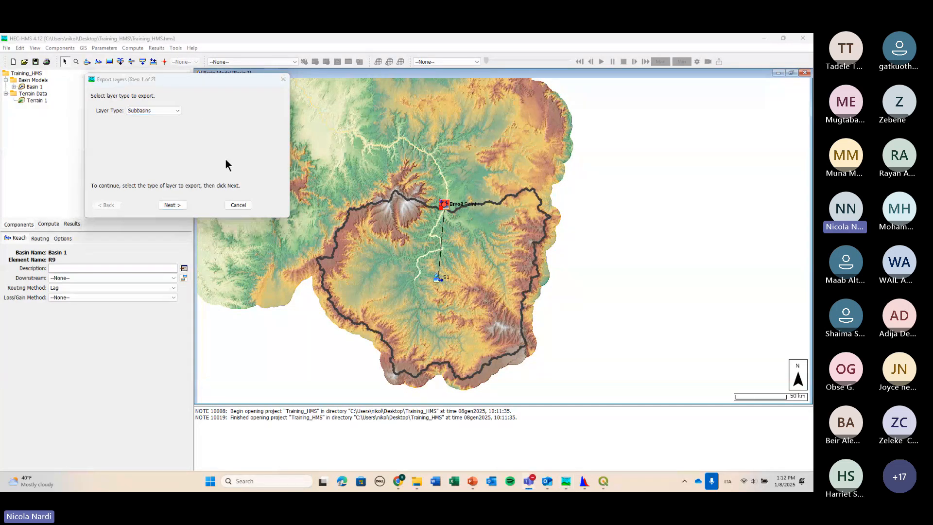
click(172, 205)
click(268, 108)
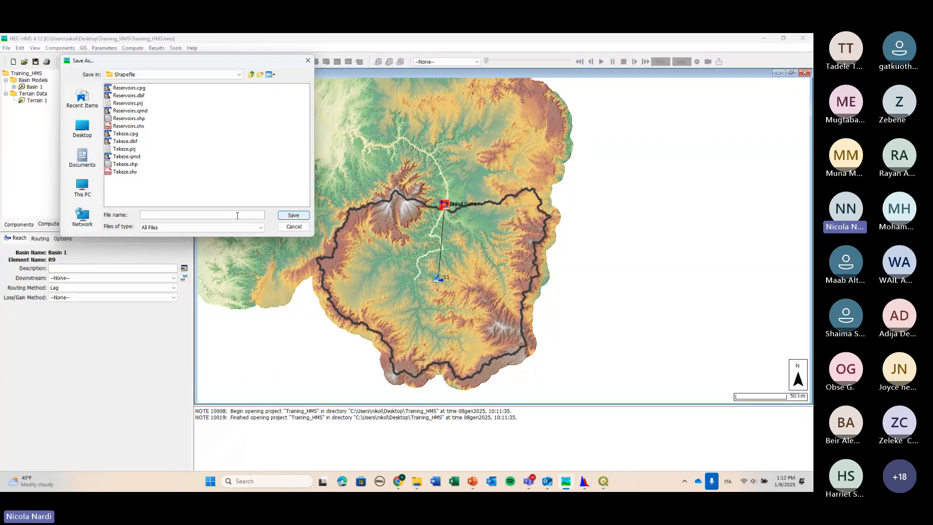
Name the subbasin shapefile Takeze_catchment in the Shapefile folder and finish the export.
click(237, 215)
text(Ta)
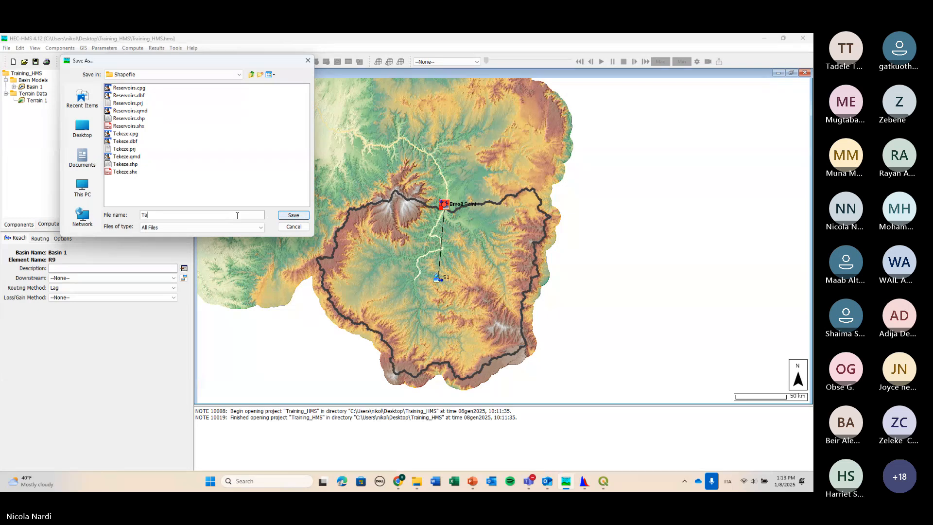
text(keze_)
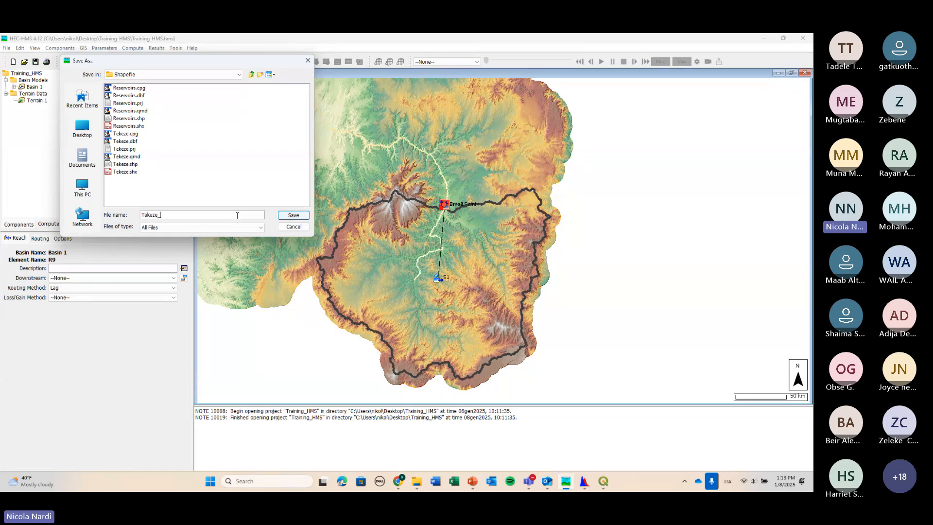
text(vatchme)
key(BackSpace)
key(BackSpace)
key(BackSpace)
key(BackSpace)
key(BackSpace)
key(BackSpace)
key(BackSpace)
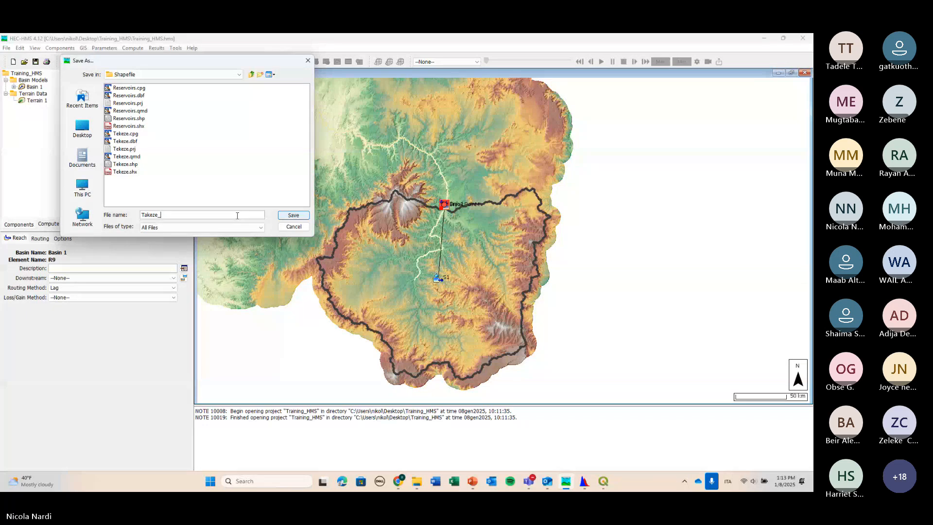
text(catchment)
key(Return)
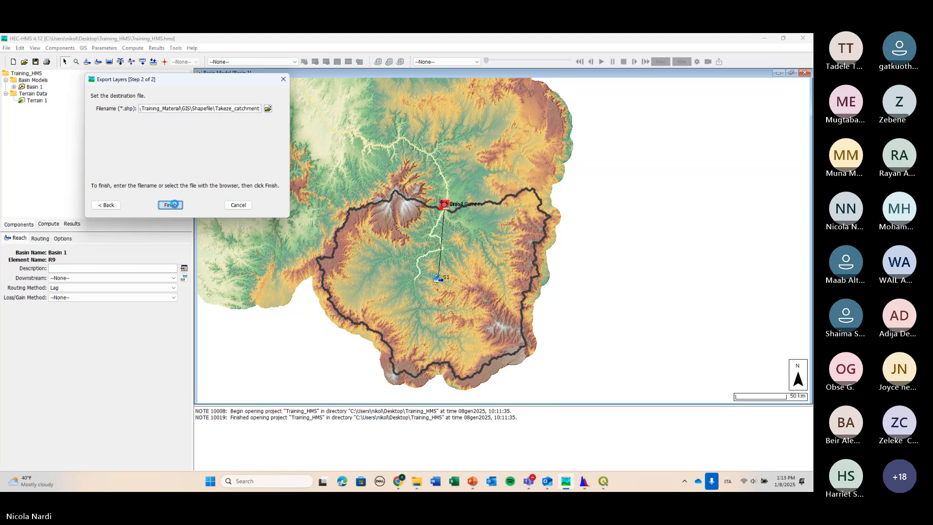
click(174, 204)
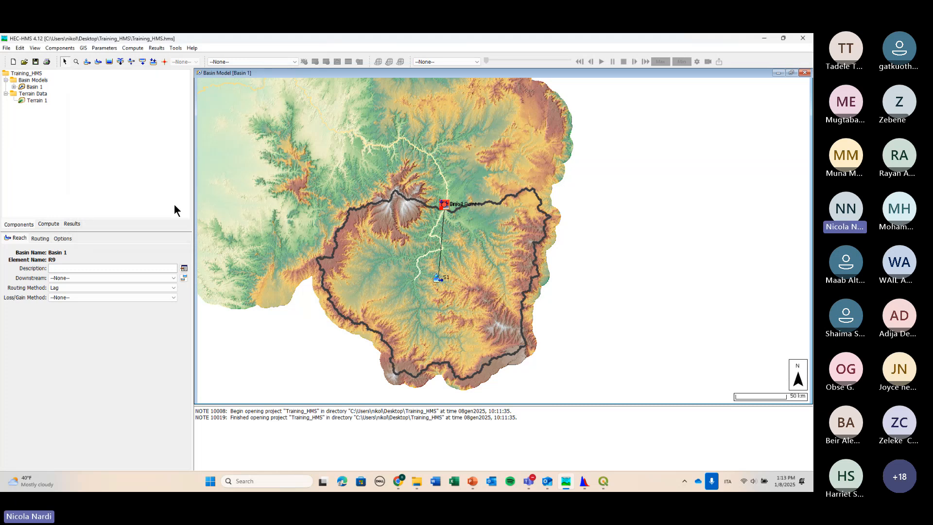
Export the Identified Streams layer of Basin 1 as a shapefile named Atbara_Stereams in the Shapefile folder.
click(84, 49)
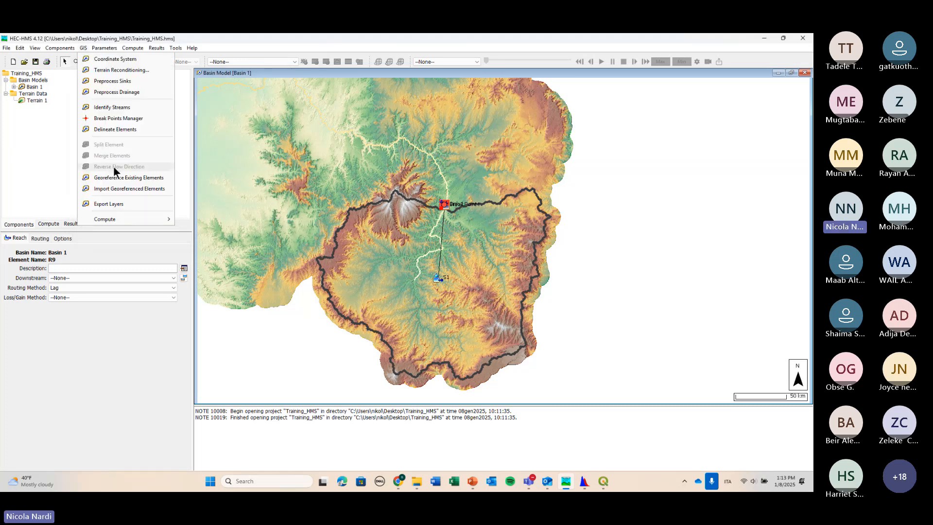
click(128, 205)
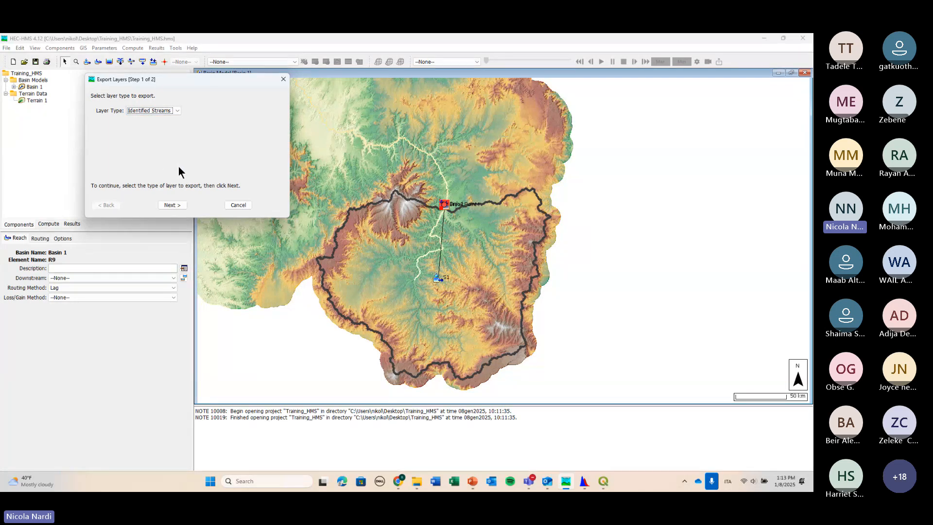
click(171, 205)
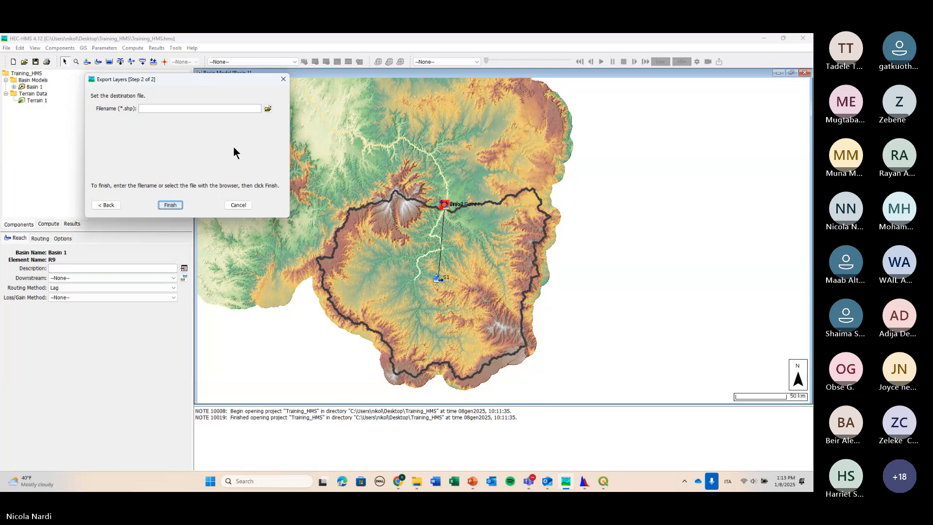
click(268, 108)
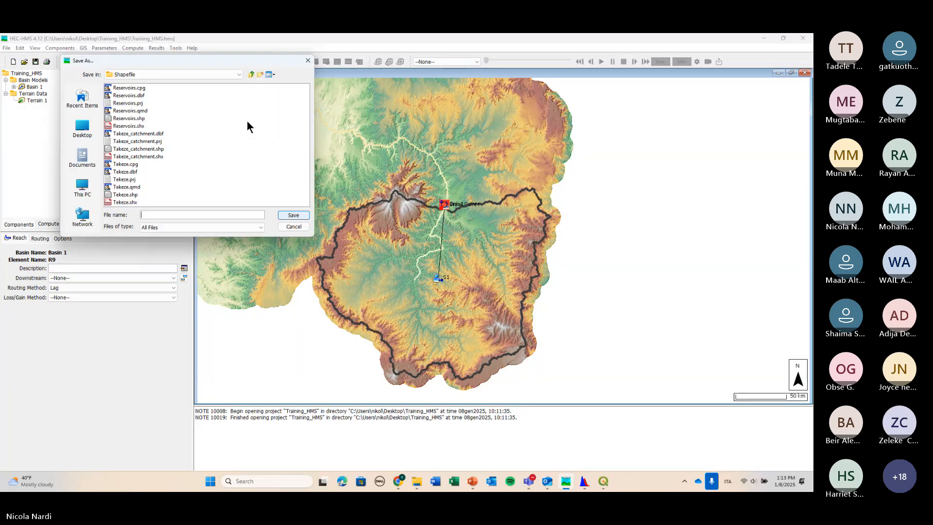
text(Ata)
text(bara )
text(S)
text(tereams)
key(Return)
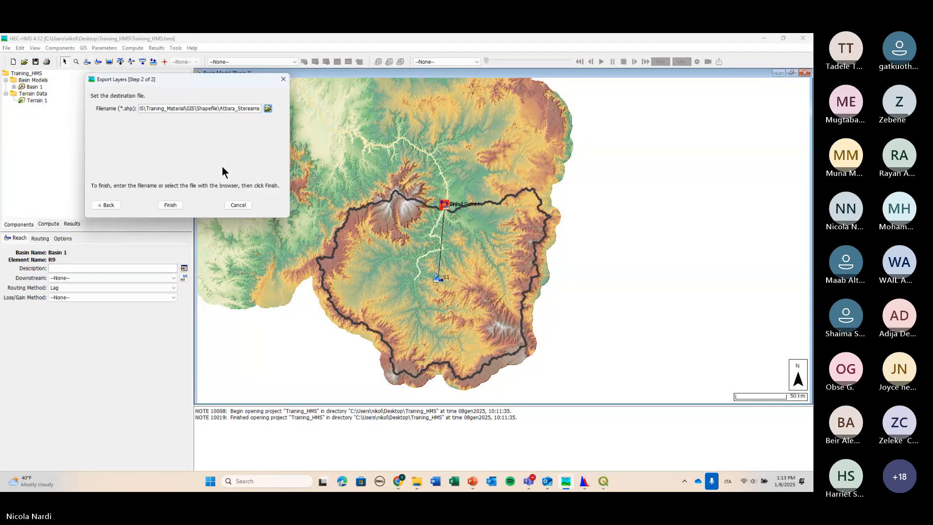
click(171, 204)
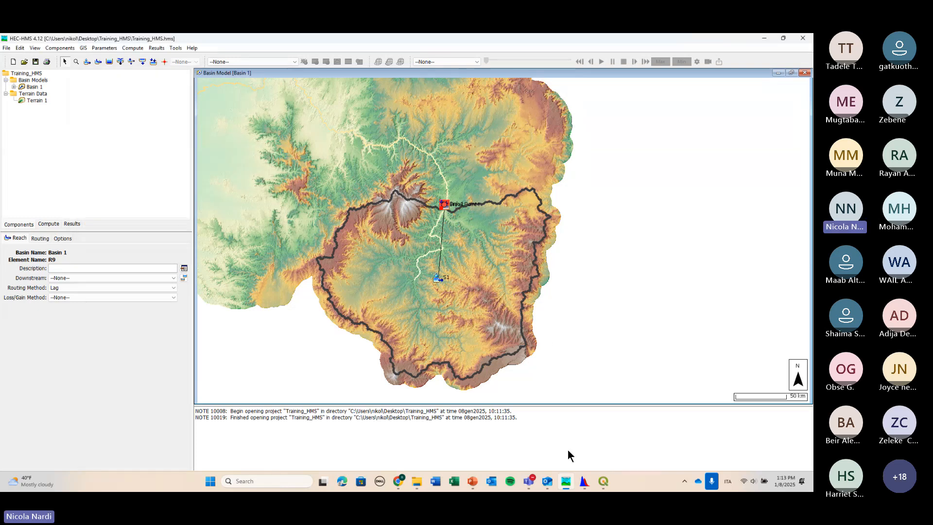
Switch to QGIS and centre the map on the Tekeze reservoir point.
mouse_move(566, 478)
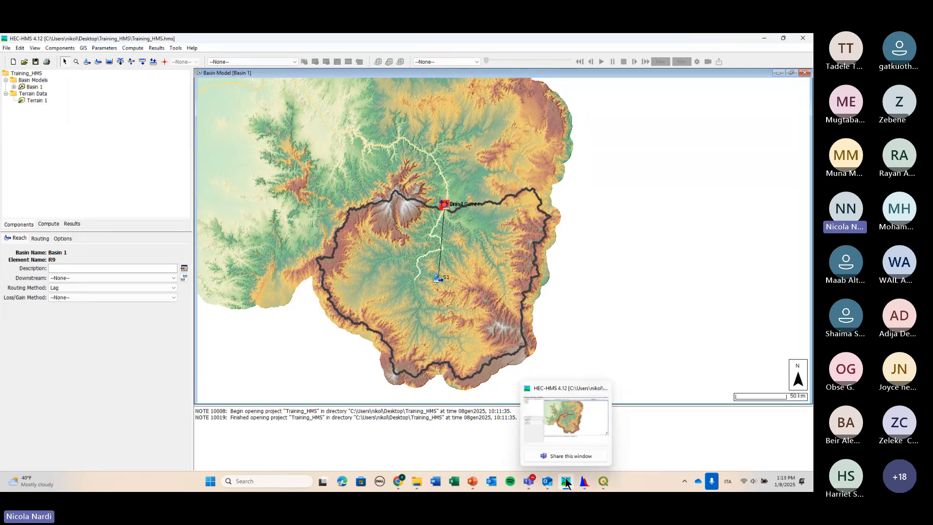
click(566, 478)
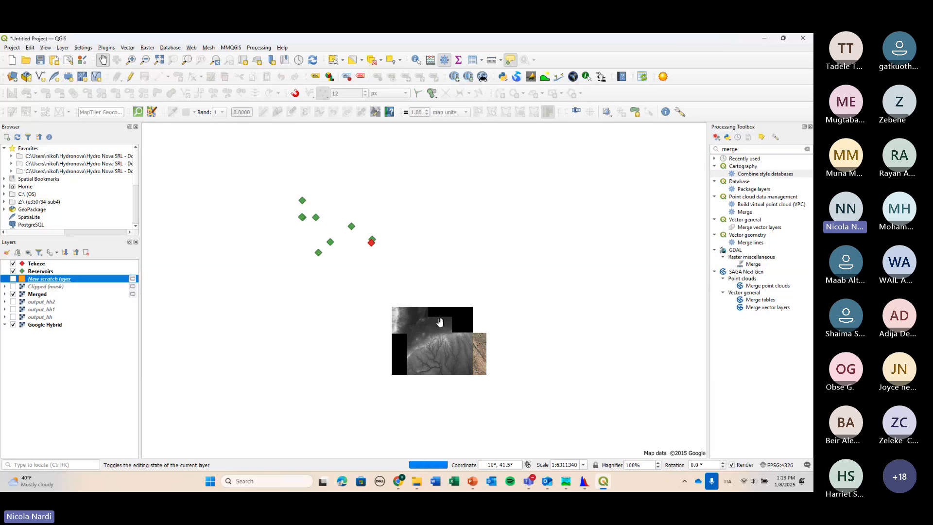
scroll(362, 212, up, 2)
drag(405, 348, 390, 278)
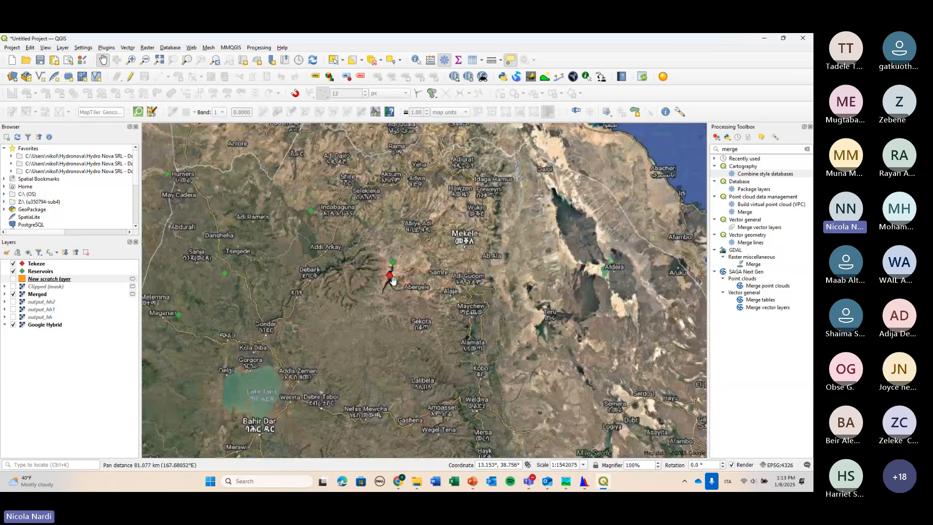
scroll(389, 284, up, 1)
Open the Shapefile folder in File Explorer and examine the exported Atbara_Stereams and Takeze_catchment file sets.
mouse_move(418, 483)
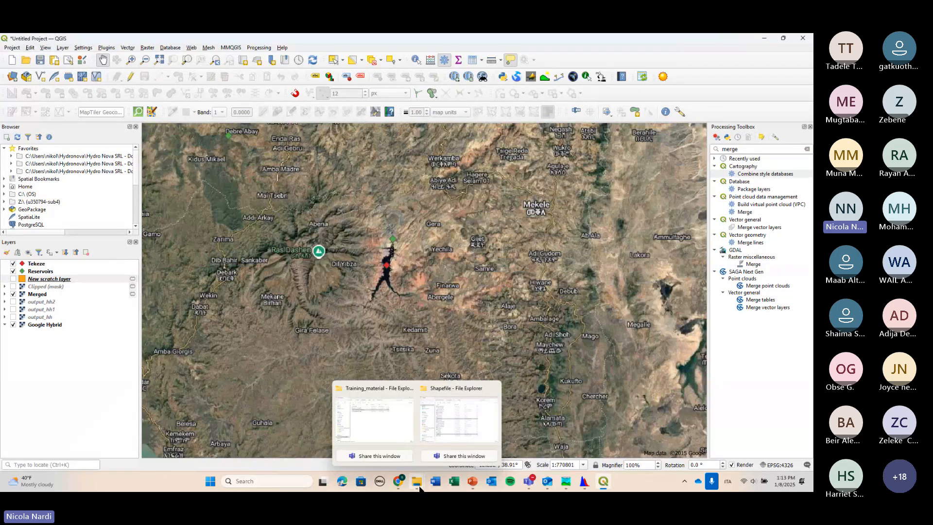
click(436, 434)
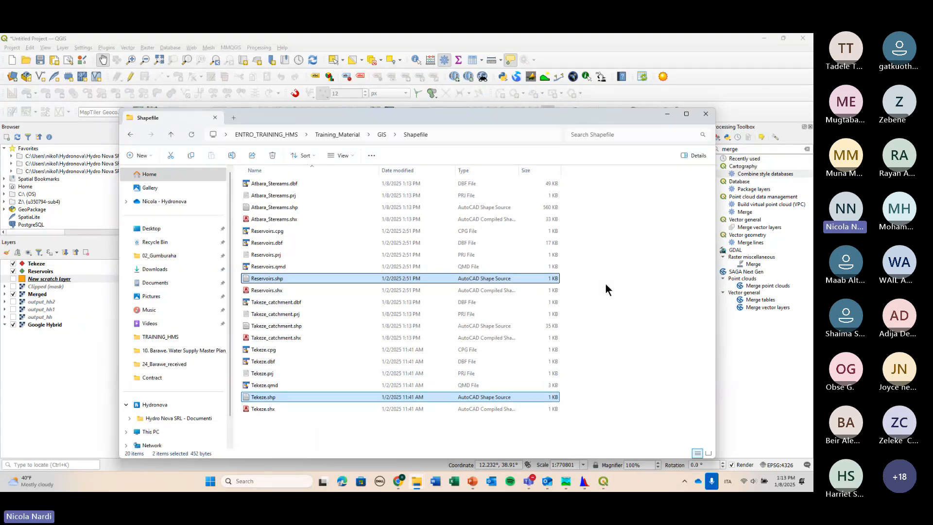
click(595, 189)
drag(579, 179, 276, 216)
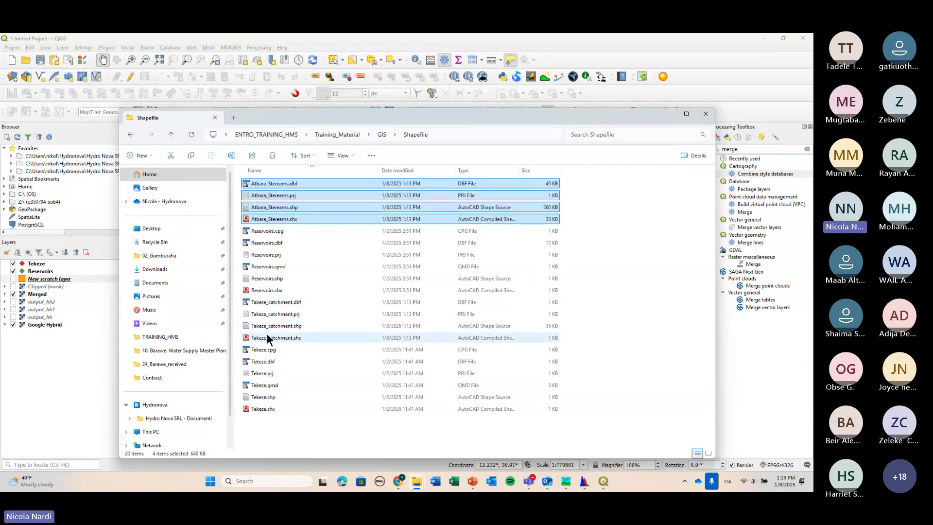
drag(237, 339, 268, 308)
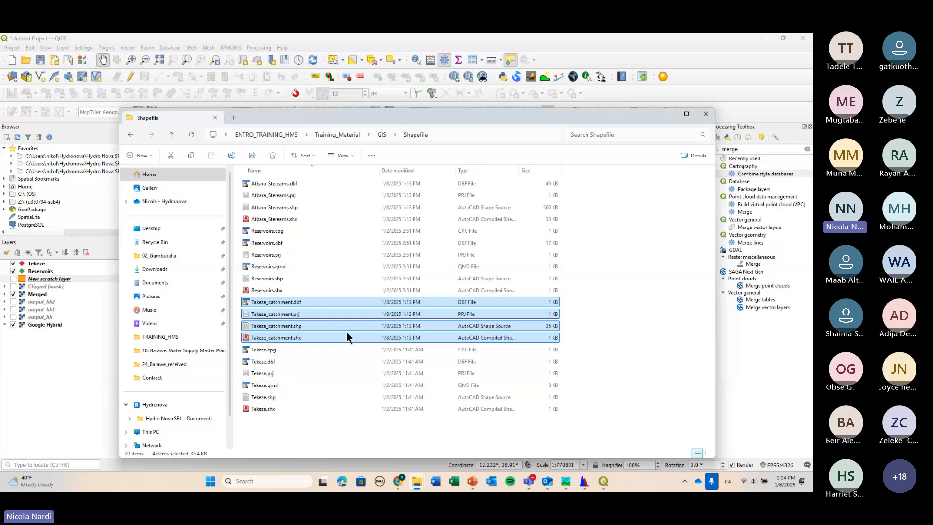
click(239, 327)
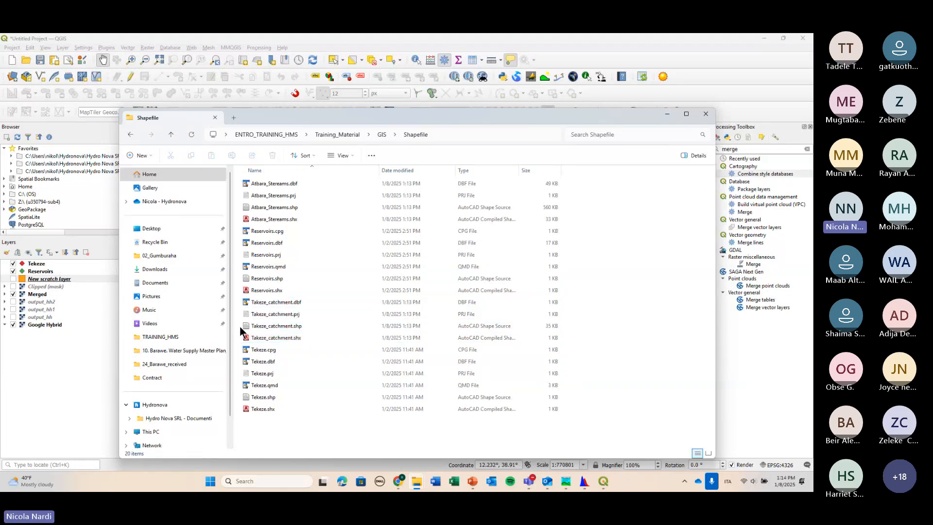
Add Takeze_catchment.shp and Atbara_Stereams.shp from the Shapefile folder to the QGIS project as layers and view the whole catchment.
click(246, 326)
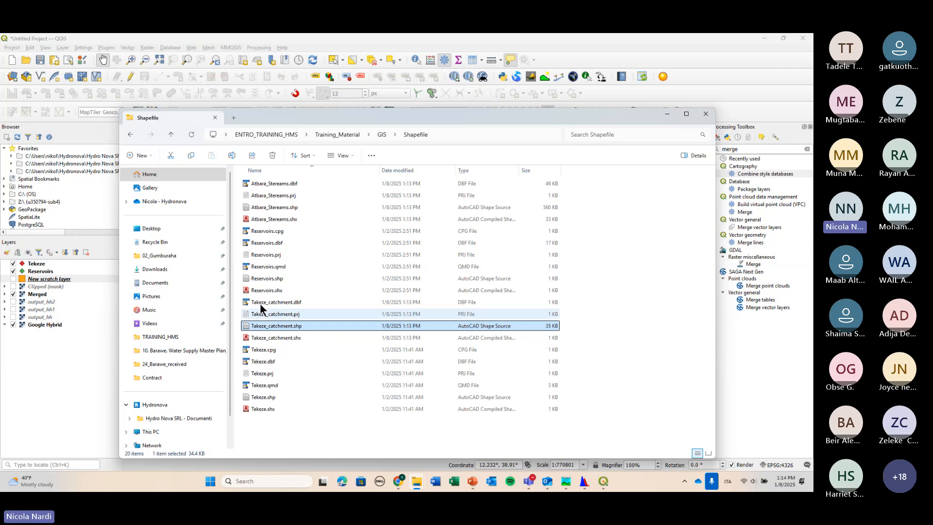
ctrl+click(274, 207)
drag(274, 207, 57, 352)
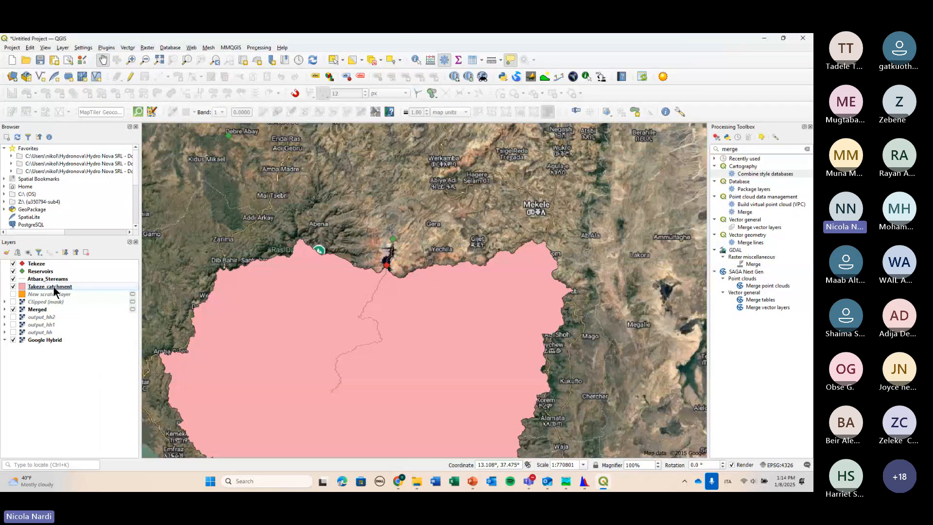
drag(320, 363, 334, 301)
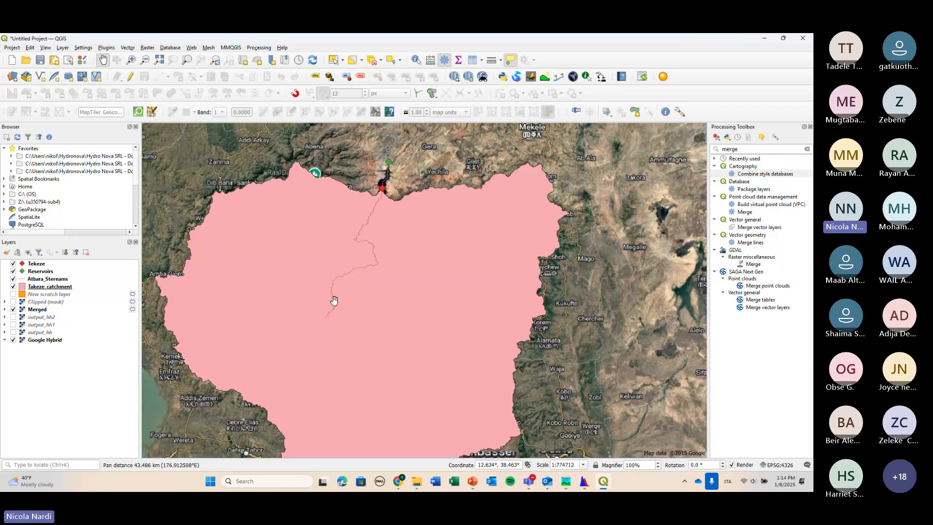
scroll(360, 257, down, 1)
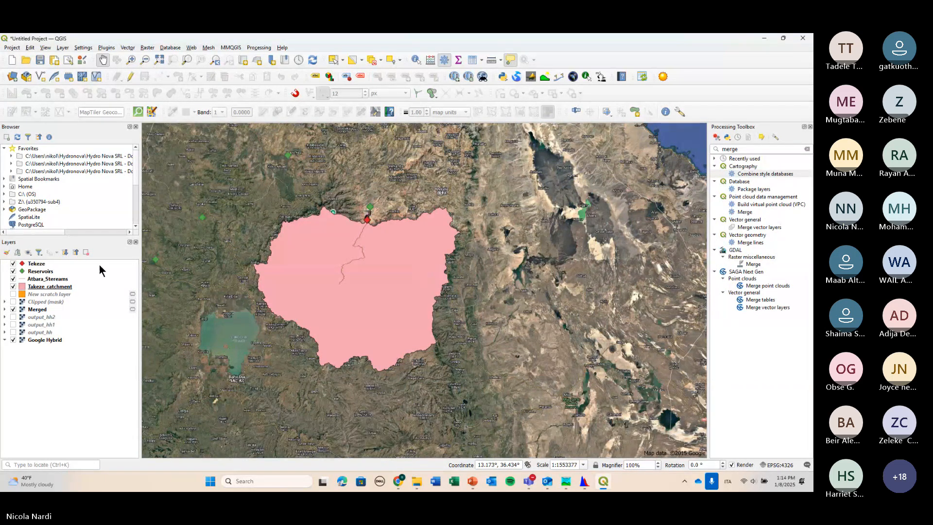
Style the Atbara_Stereams layer with a blue line 0.5 mm wide.
double_click(54, 280)
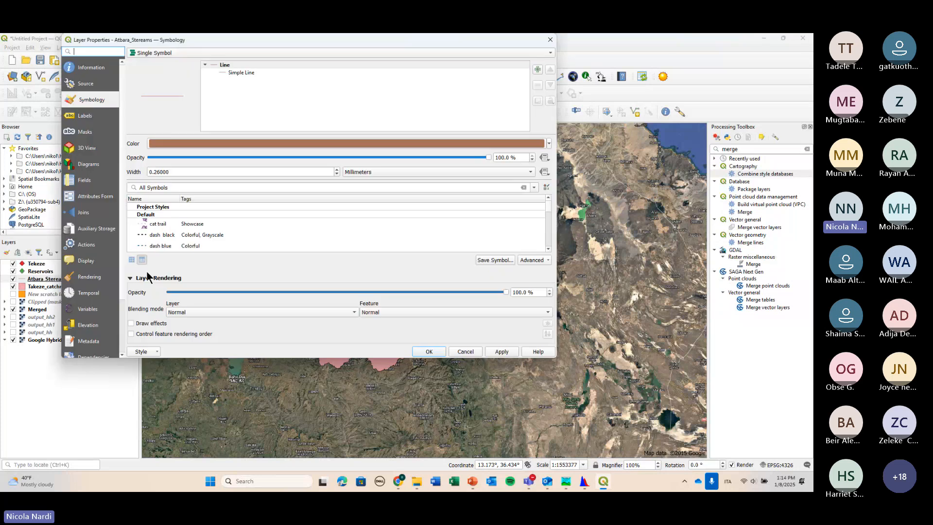
click(548, 144)
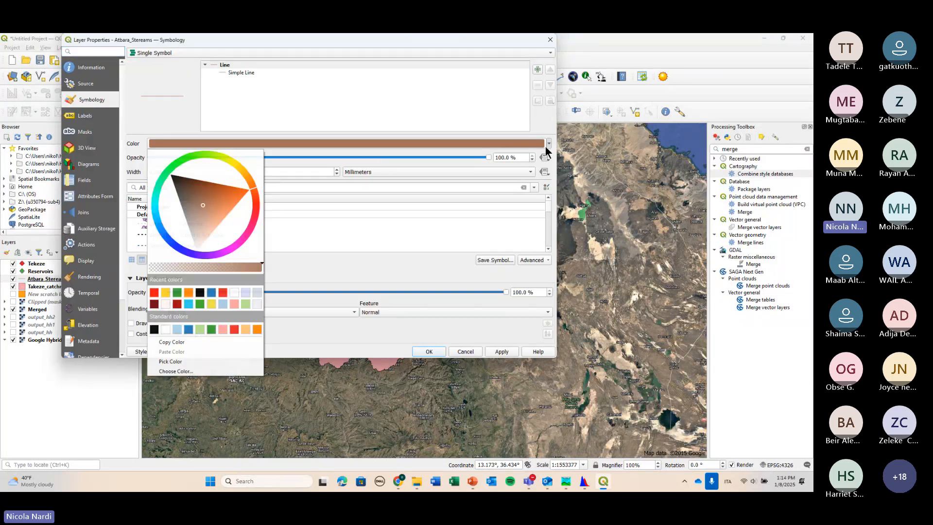
click(162, 226)
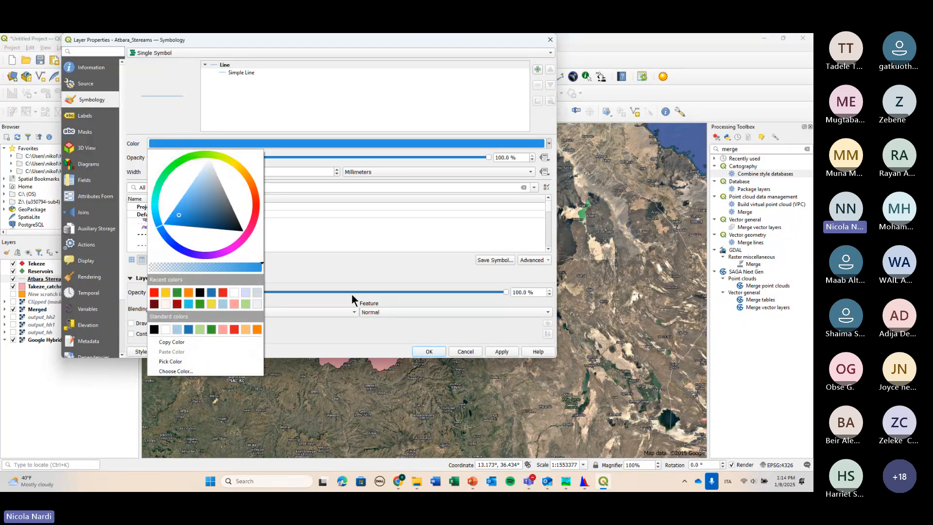
click(352, 294)
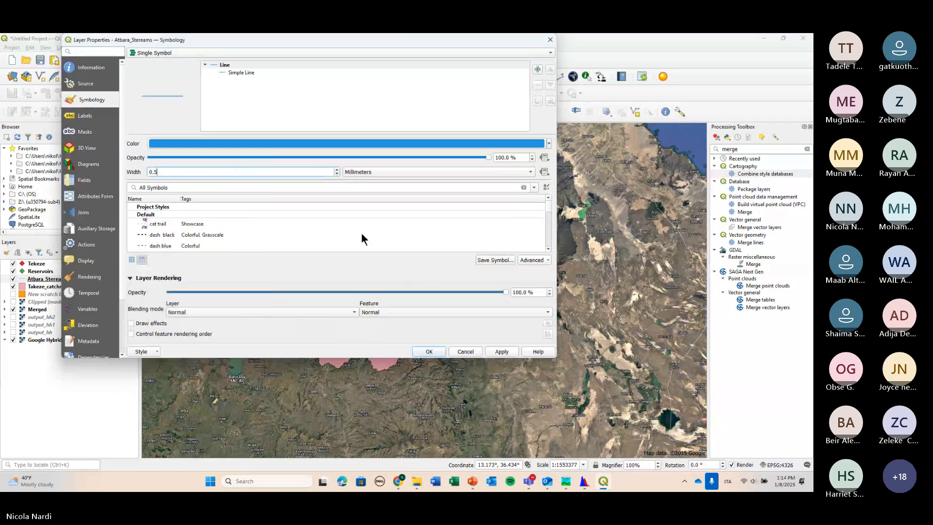
click(429, 351)
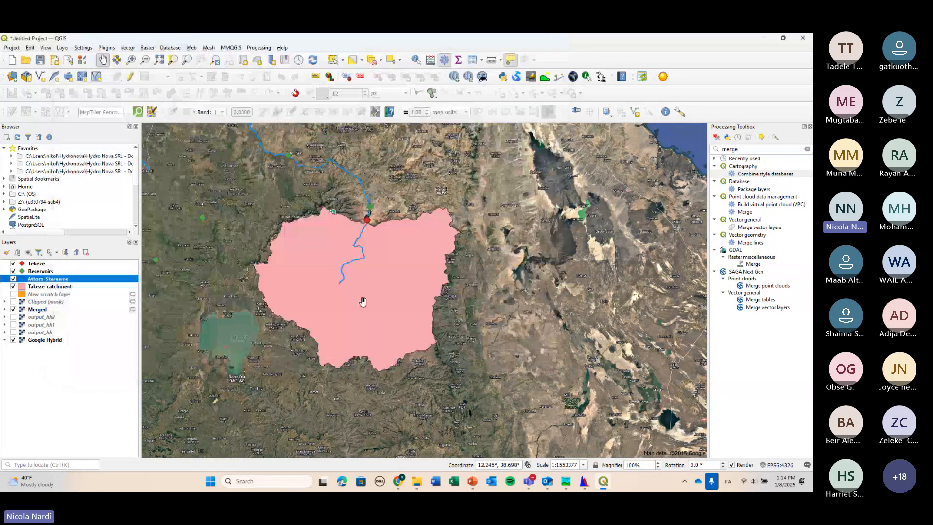
Examine the extent of the Atbara stream network and its course through the Takeze_catchment polygon on the satellite map.
drag(267, 155, 375, 280)
scroll(375, 280, down, 1)
drag(354, 243, 359, 285)
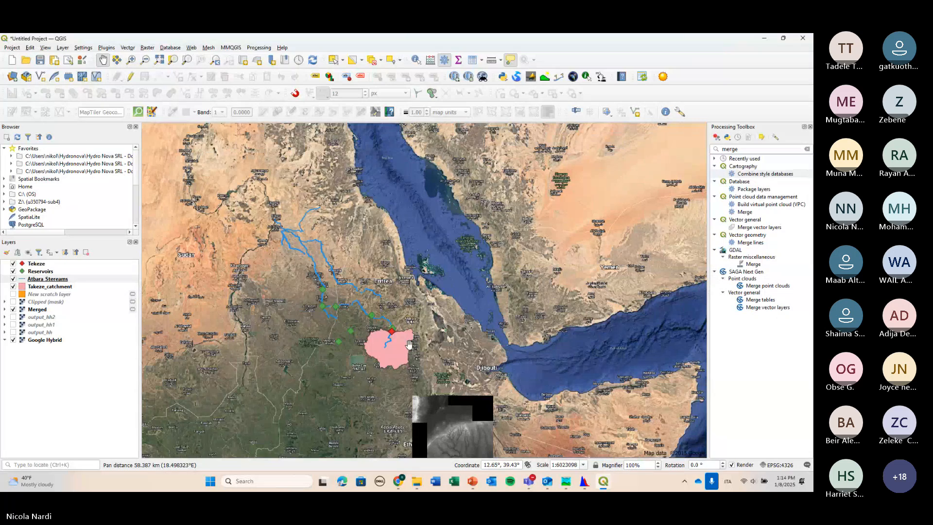
scroll(382, 326, up, 2)
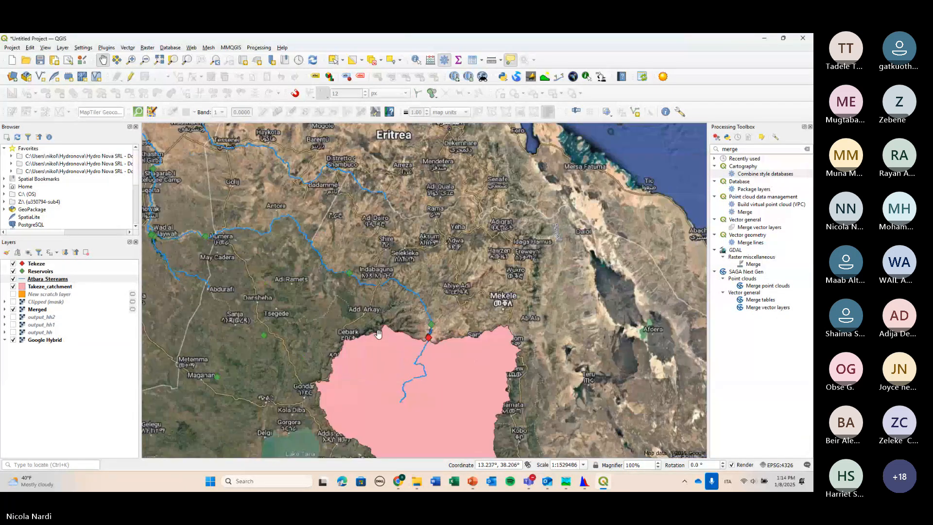
drag(416, 366, 357, 280)
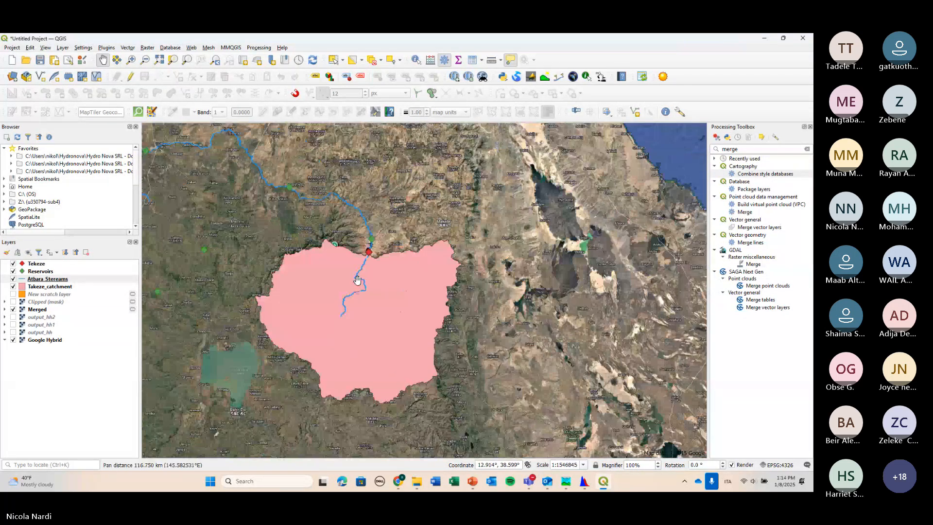
scroll(357, 280, up, 1)
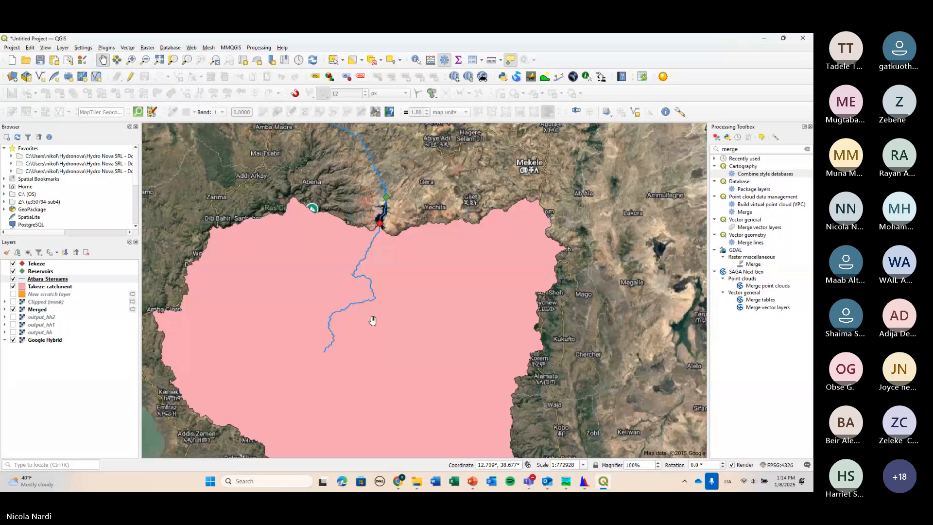
drag(373, 320, 345, 256)
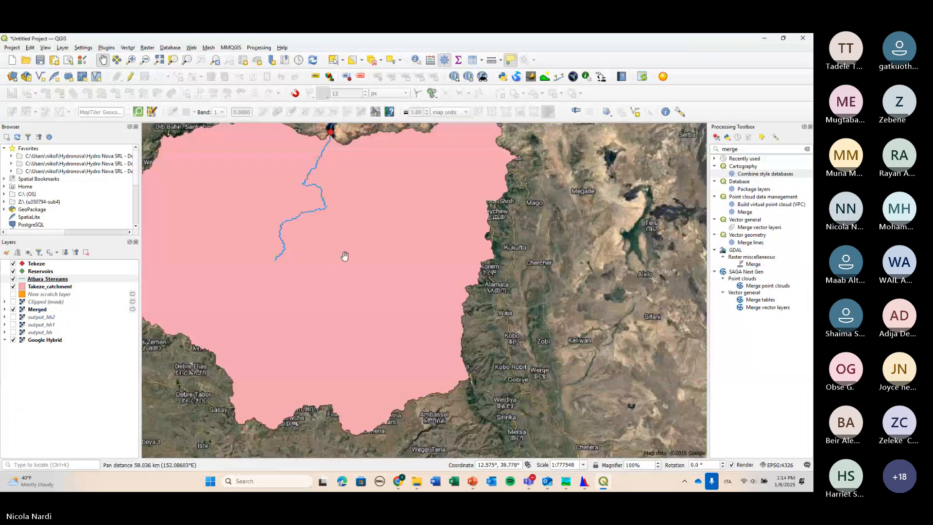
scroll(345, 256, down, 1)
drag(367, 327, 458, 349)
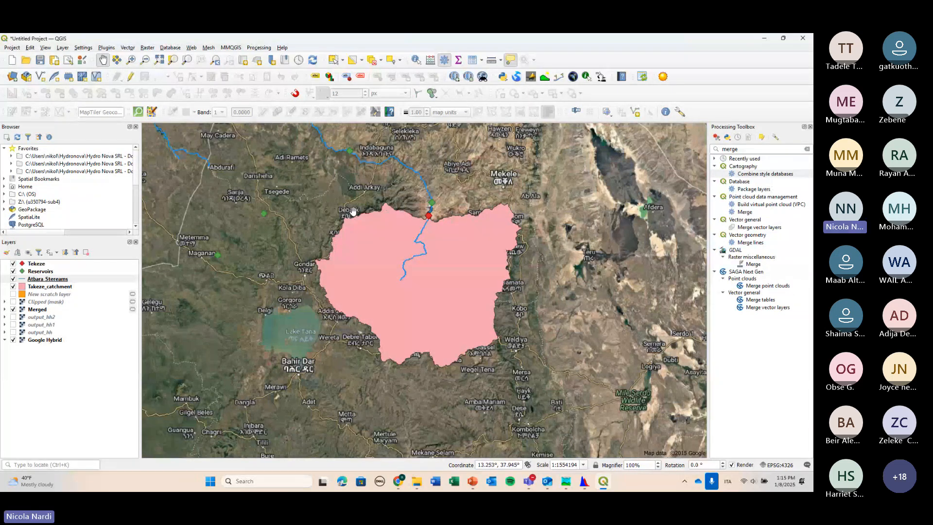
drag(329, 276, 228, 259)
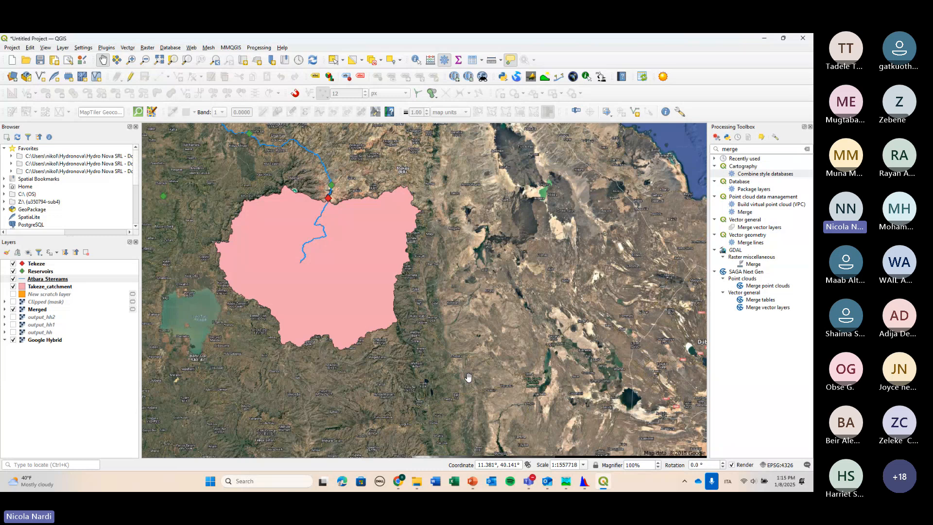
Switch back to HEC-HMS and view the wider clipped terrain around the S1 subbasin in the Basin 1 map.
mouse_move(567, 481)
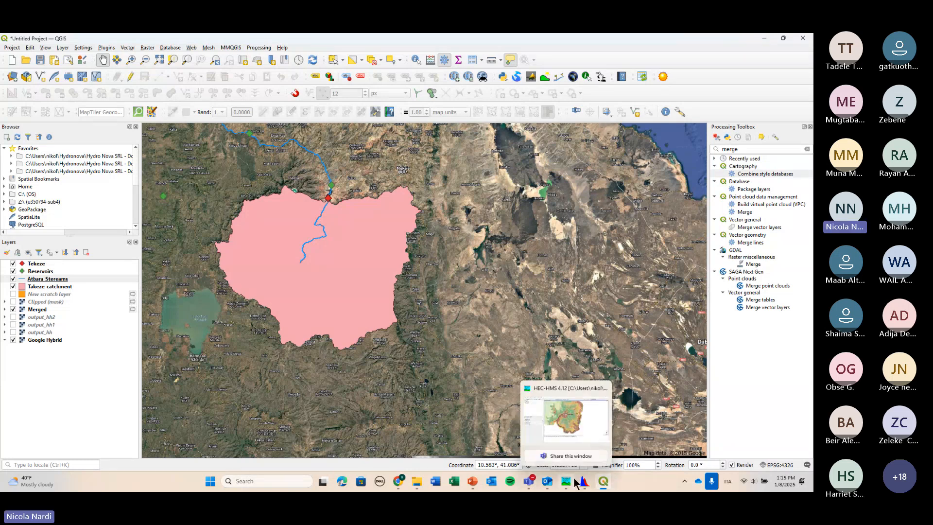
click(564, 437)
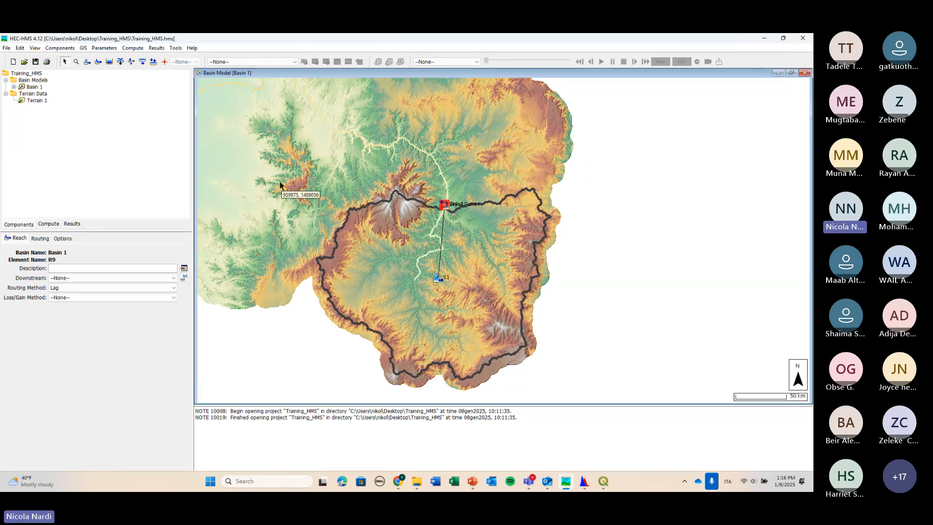
scroll(280, 182, down, 1)
drag(280, 182, 331, 251)
scroll(332, 246, down, 1)
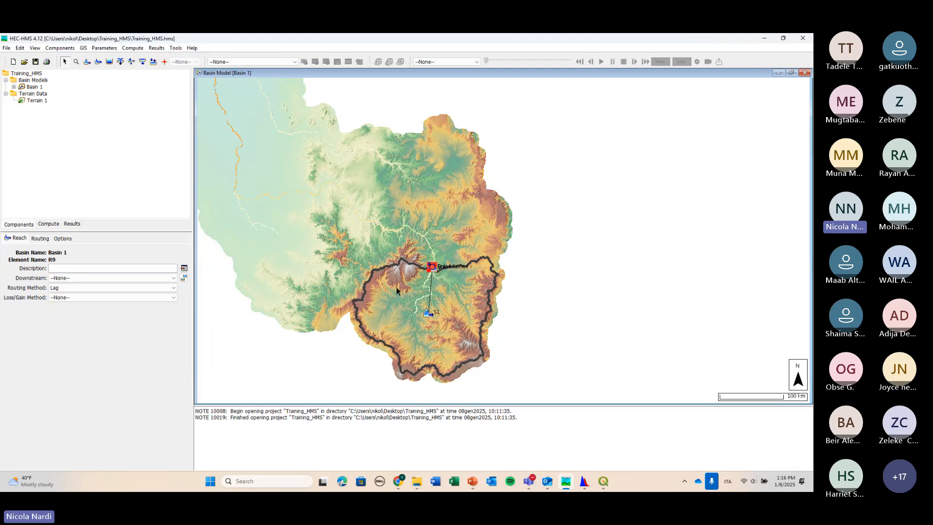
Switch to the Teams meeting window to check the participants and the meeting chat.
mouse_move(529, 481)
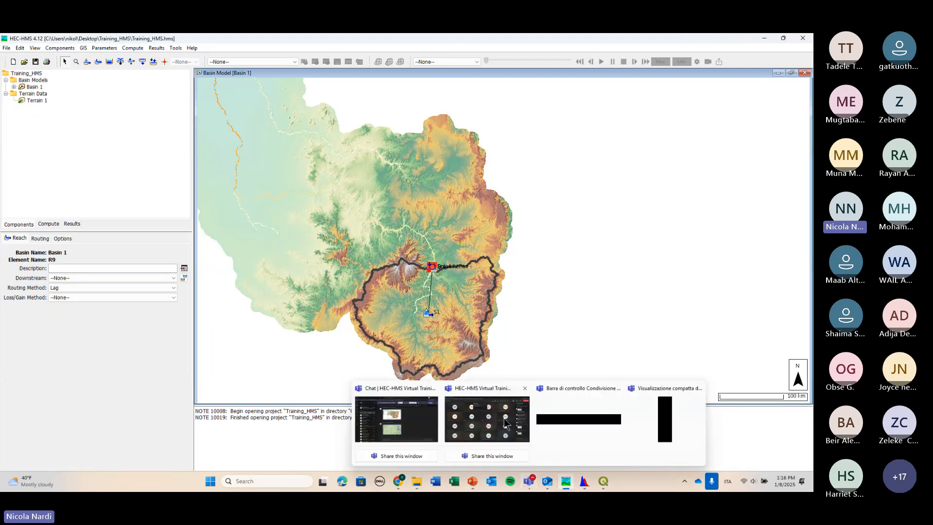
click(505, 421)
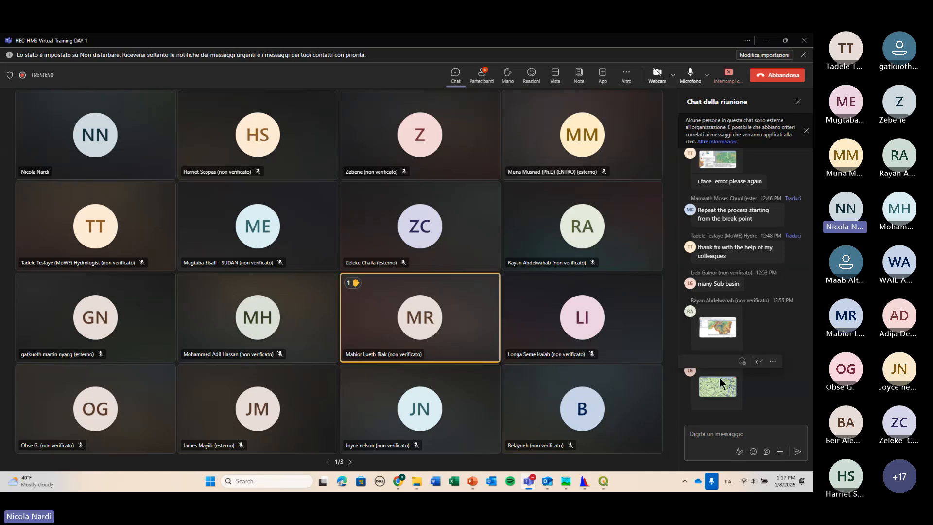
Look back through the earlier messages in the meeting chat and close the chat.
scroll(777, 388, up, 5)
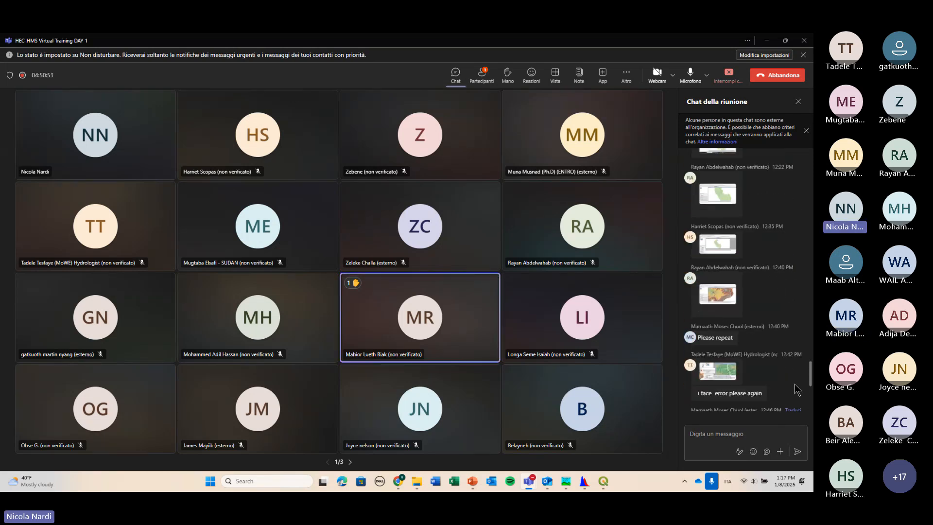
scroll(795, 389, up, 10)
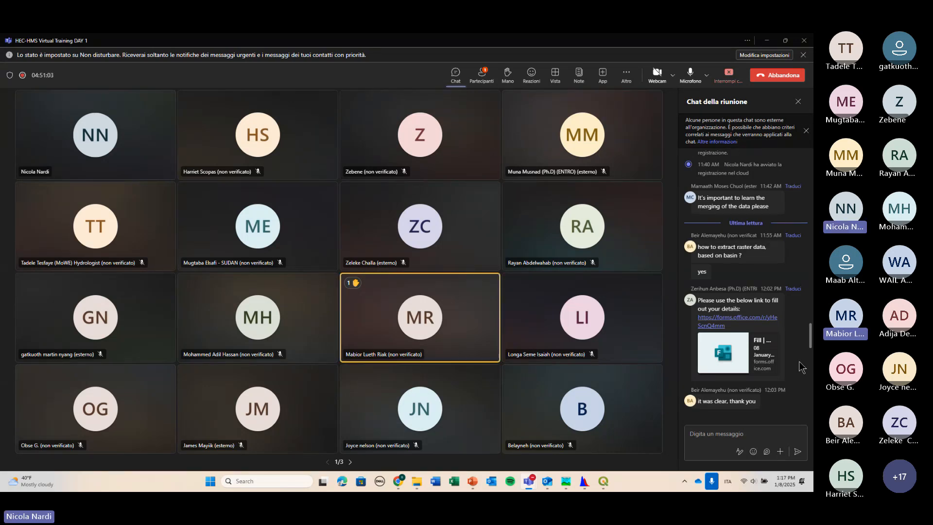
scroll(798, 367, down, 2)
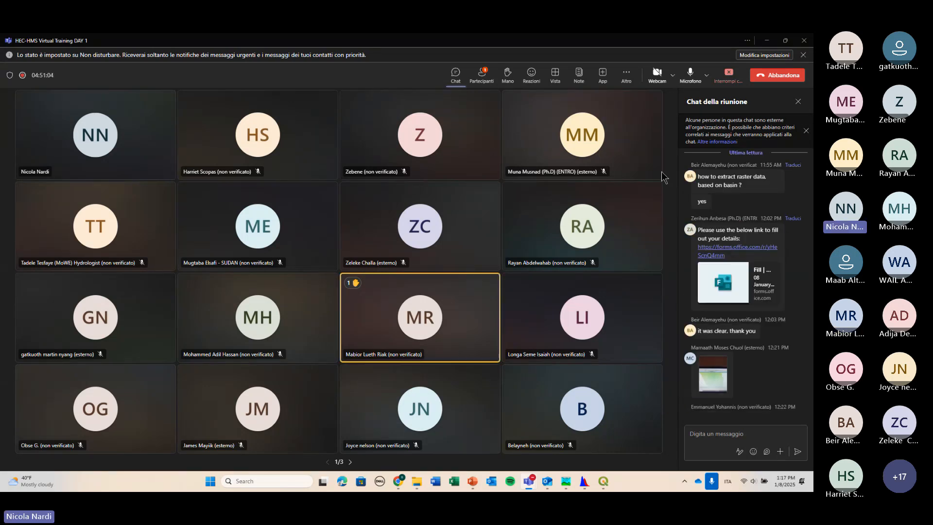
click(798, 101)
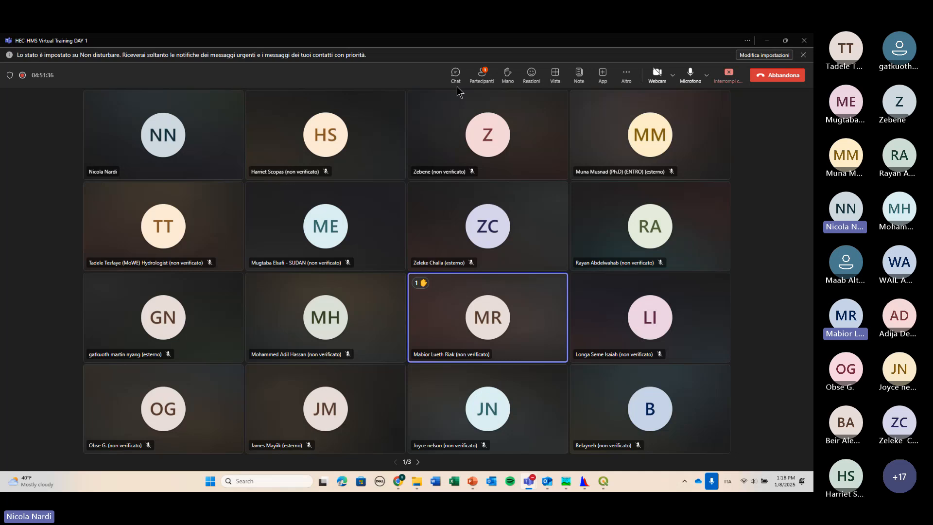
Reopen the meeting chat and select the forms.office.com link in the earlier message asking participants to fill out their details.
click(456, 73)
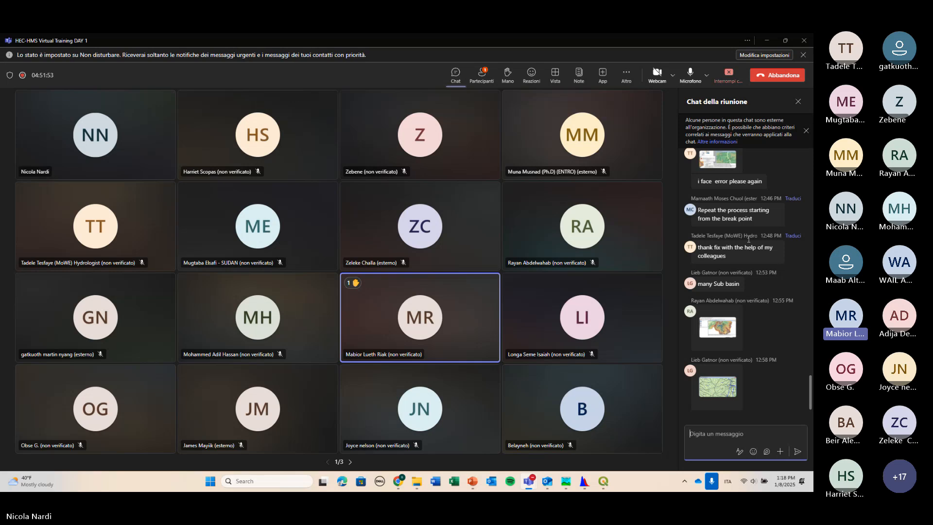
click(632, 82)
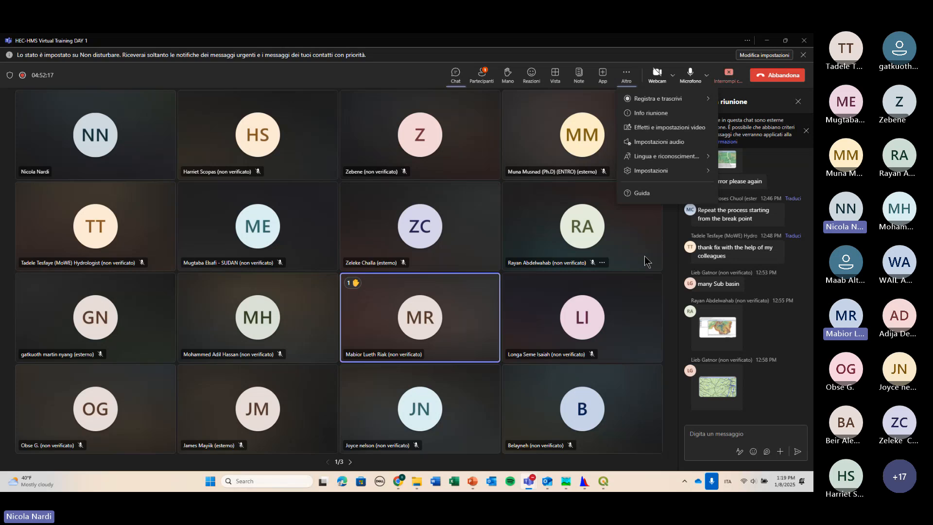
scroll(797, 311, up, 5)
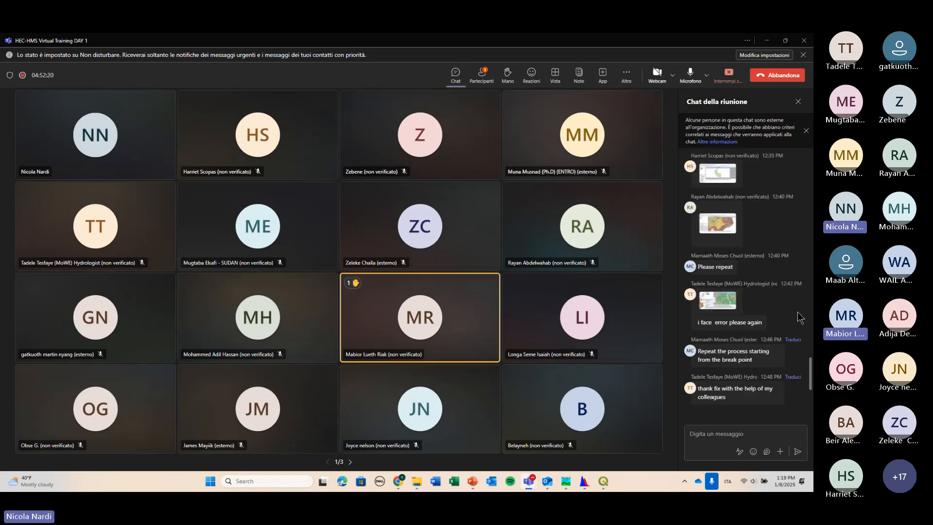
scroll(800, 323, up, 10)
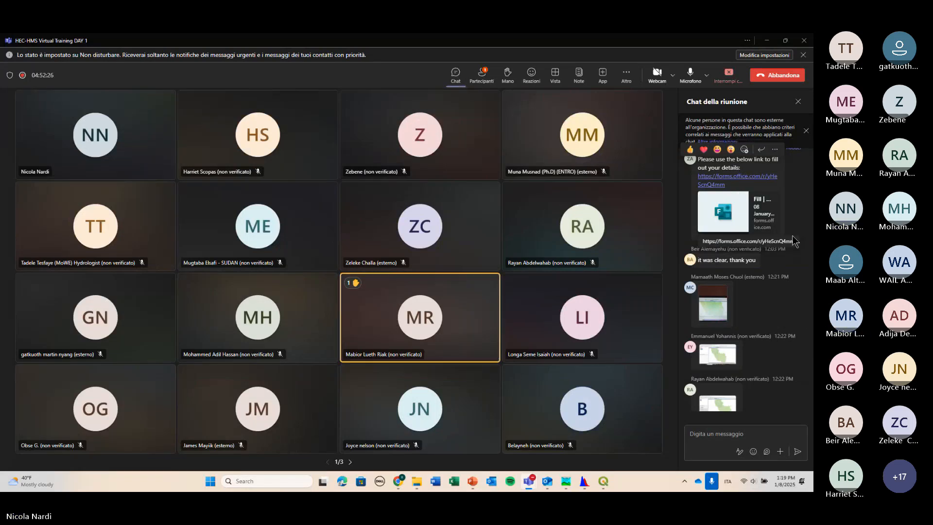
scroll(733, 256, up, 2)
drag(733, 257, 700, 247)
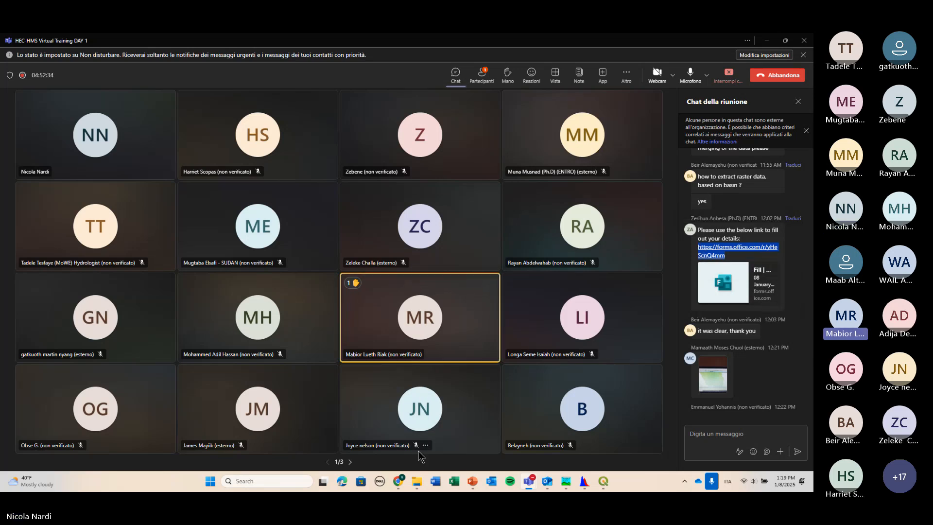
Switch to Outlook, view the HEC-HMS Virtual Training DAY 1 email with the training links, and return to the Teams meeting.
mouse_move(547, 481)
click(549, 424)
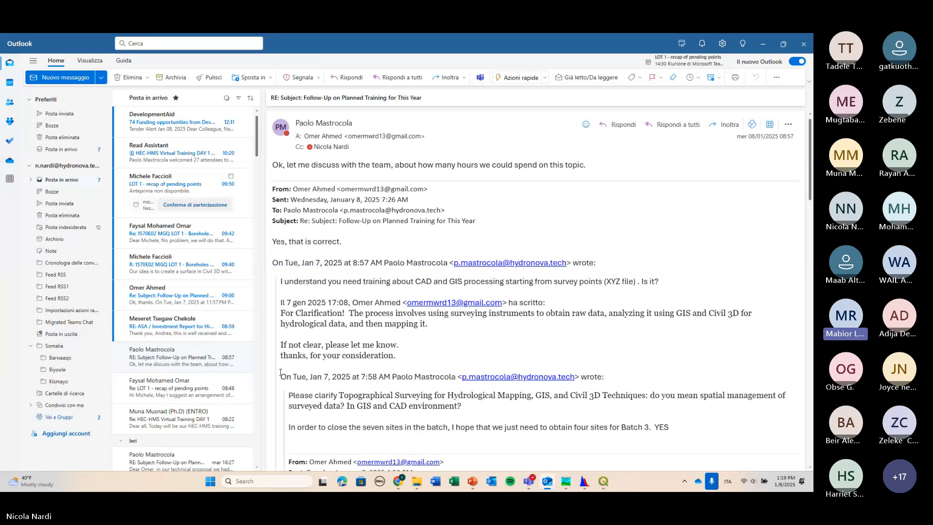
click(178, 417)
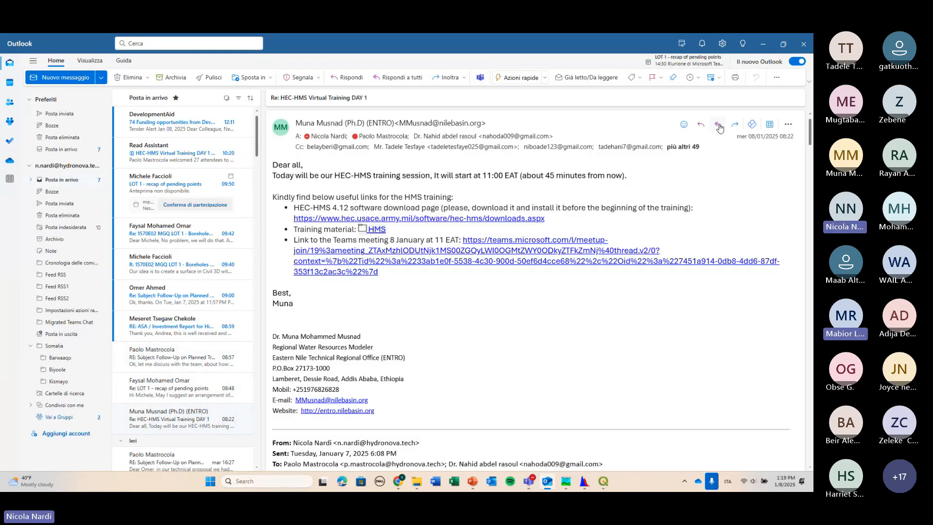
click(763, 43)
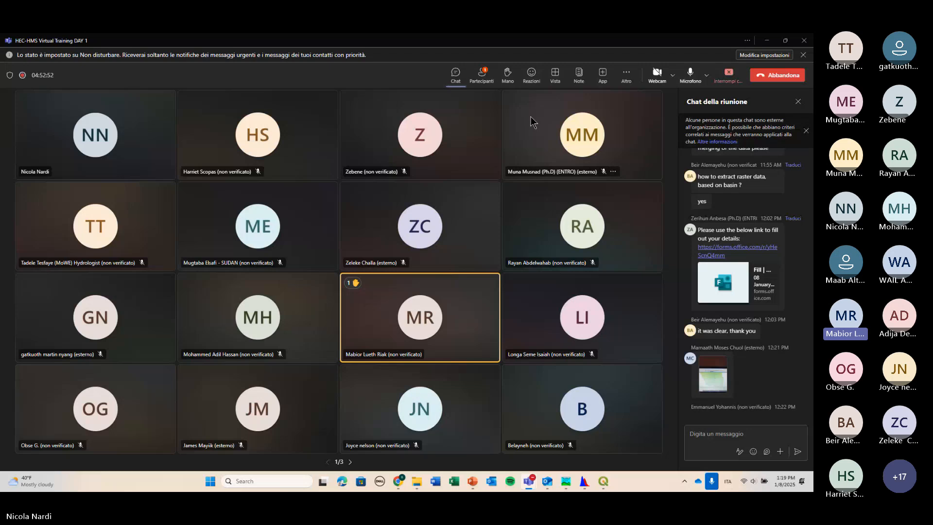
Check the meeting's participant list and chat, and switch to the HEC-HMS_Training_ENTRO presentation in PowerPoint.
click(481, 75)
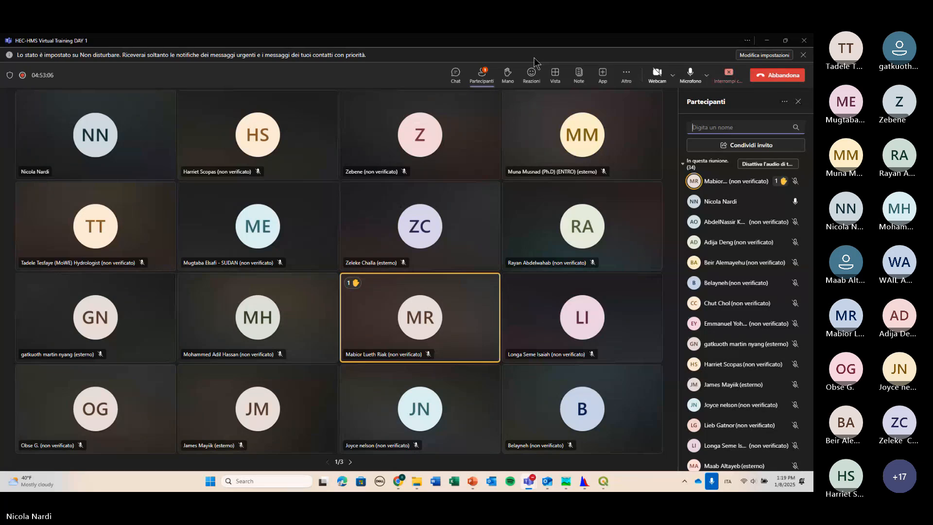
click(455, 73)
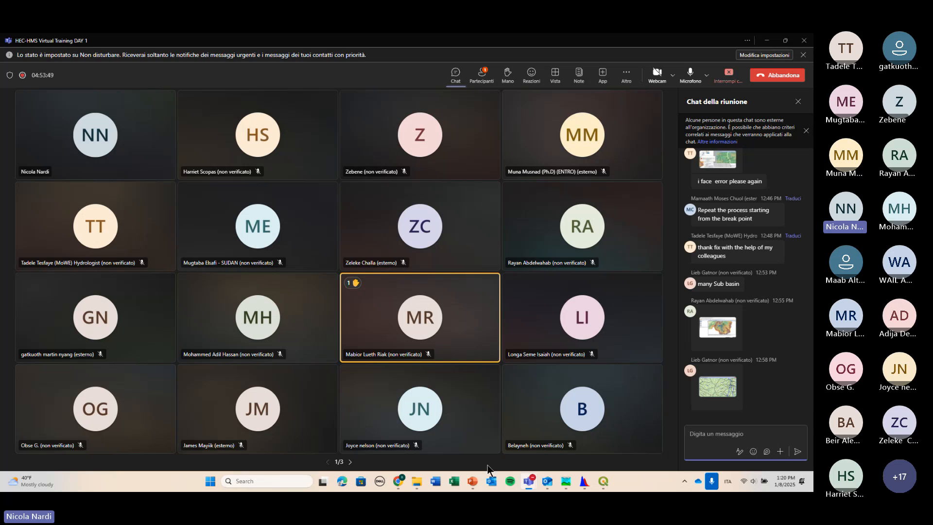
click(479, 476)
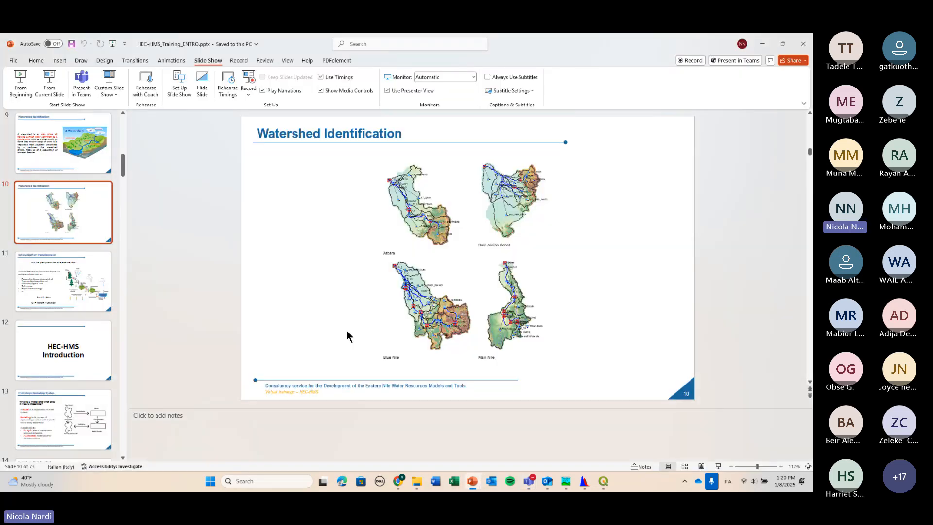
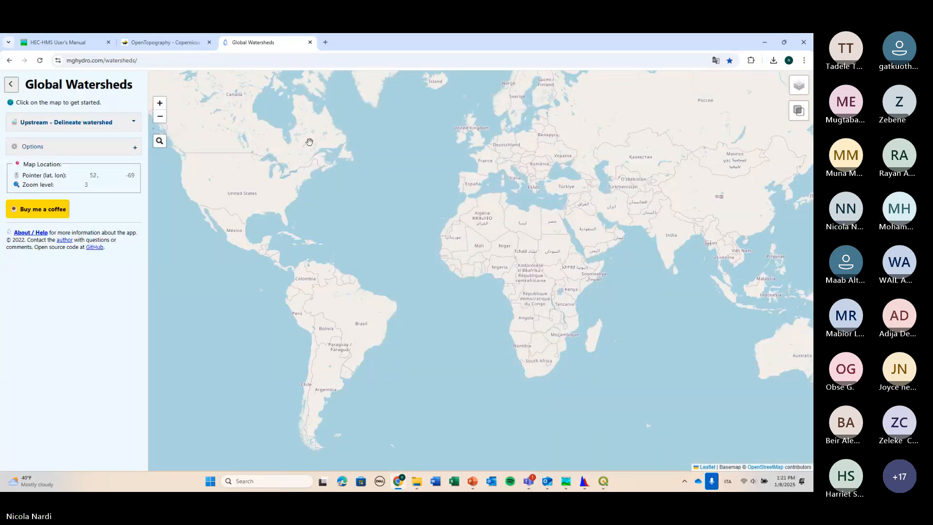
Copy the Global Watersheds address mghydro.com/watersheds/ from the browser, post it in the Teams meeting chat, and close the shared image.
click(180, 60)
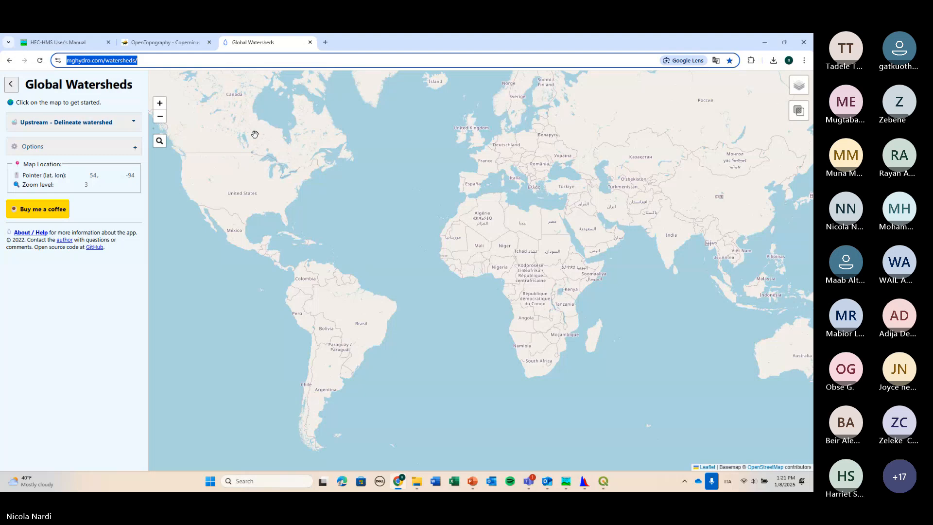
key(ctrl+c)
mouse_move(529, 481)
click(532, 416)
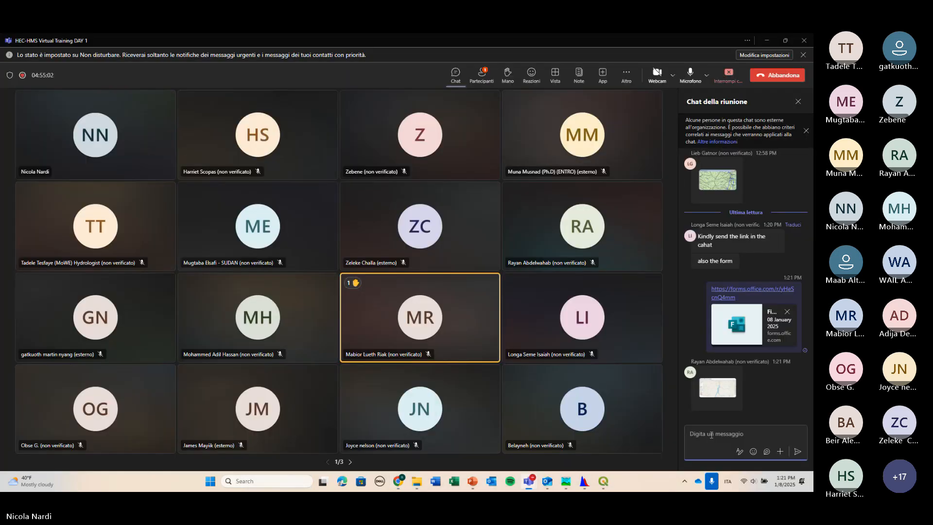
click(713, 434)
key(ctrl+v)
key(Return)
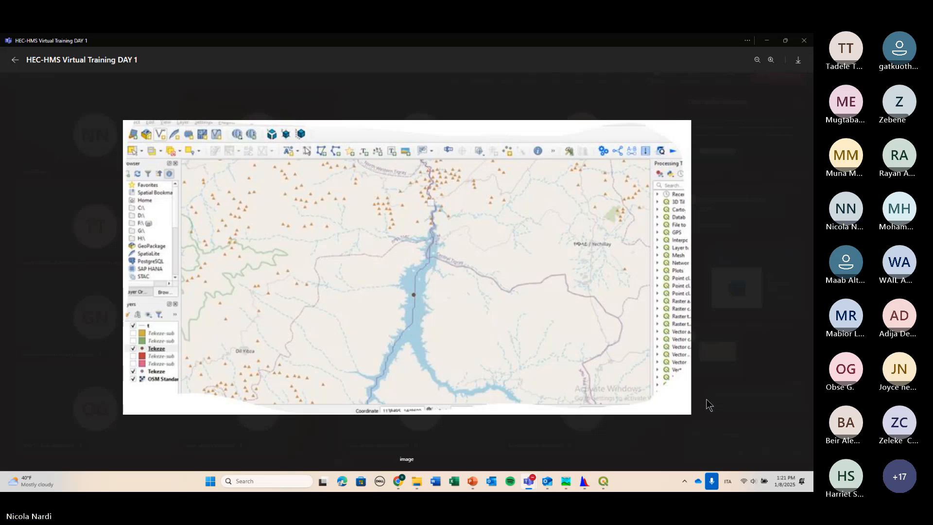
click(648, 441)
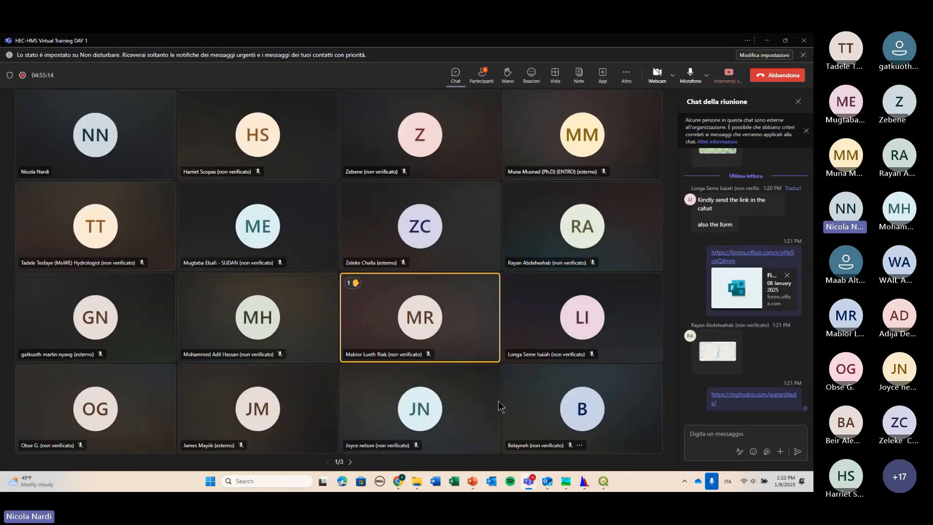
Switch back to the Global Watersheds page in the browser and examine the map of Ethiopia around Dire Dawa.
mouse_move(404, 482)
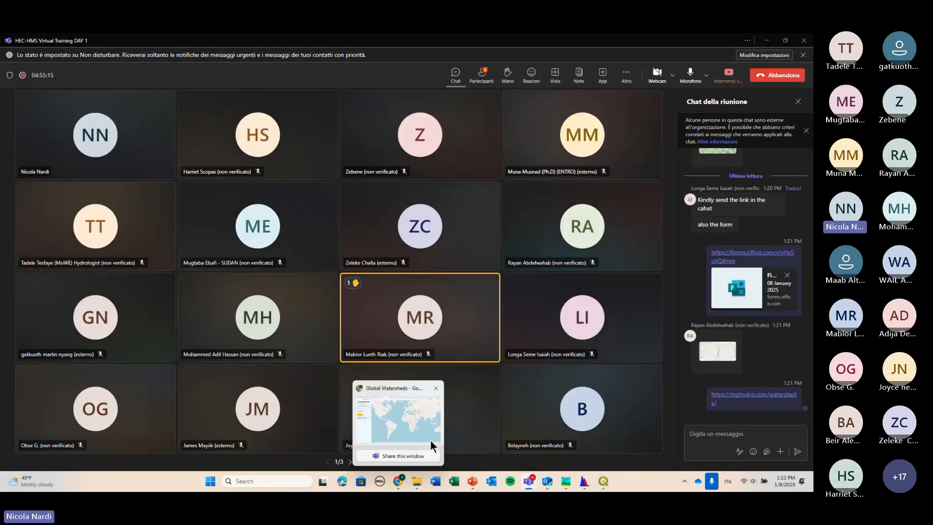
click(410, 405)
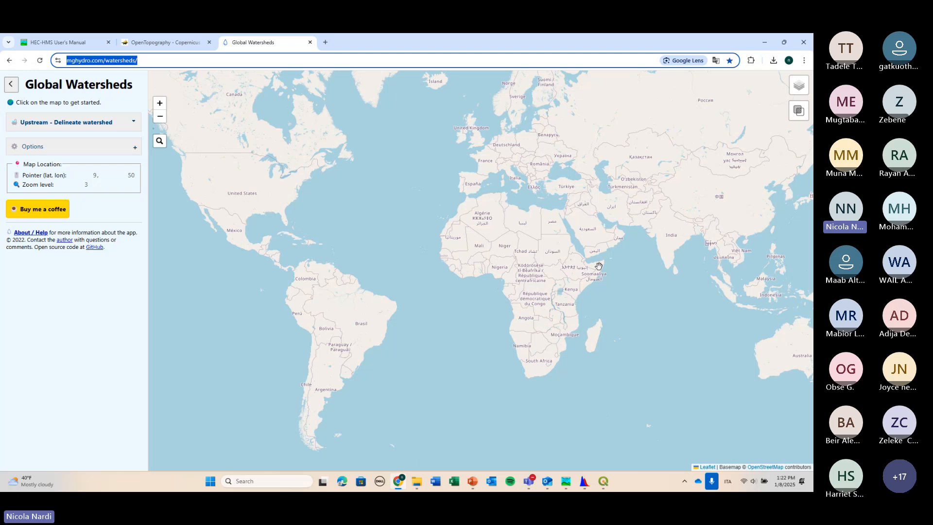
drag(599, 266, 445, 307)
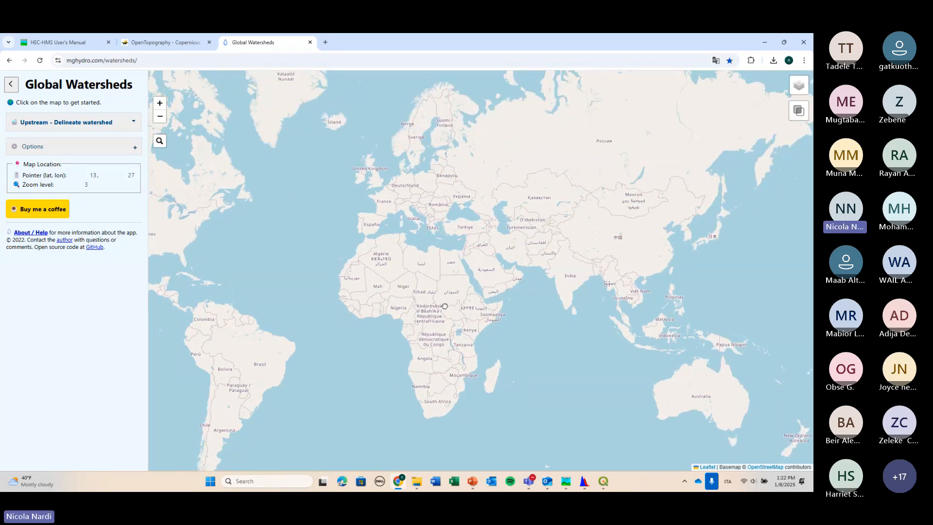
drag(481, 342, 481, 374)
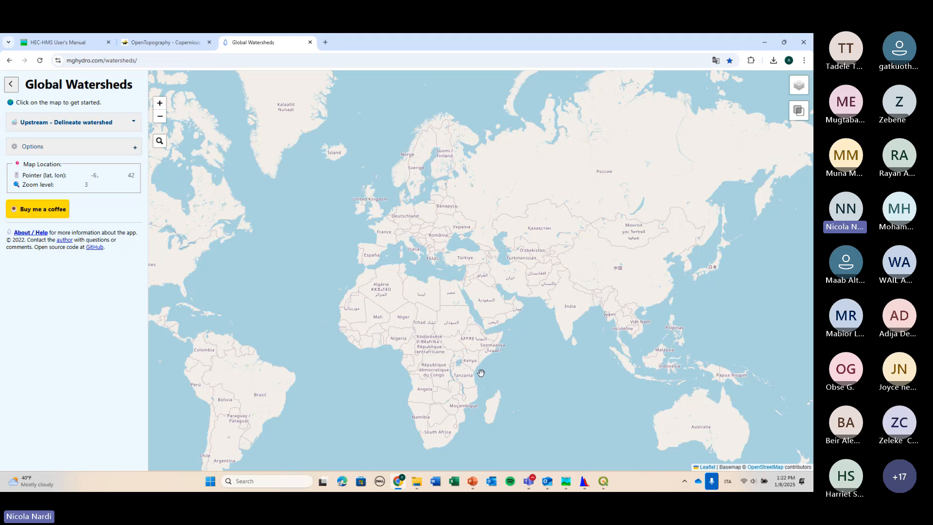
scroll(510, 316, up, 5)
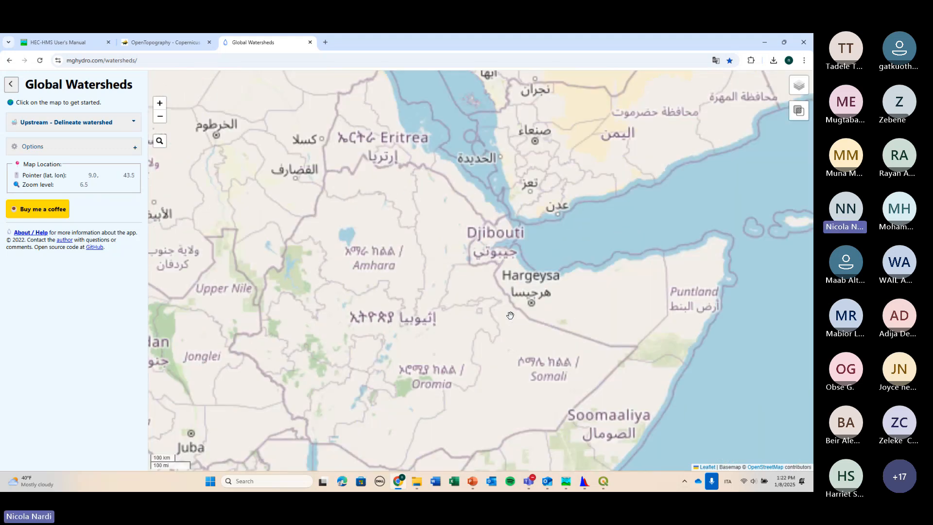
scroll(510, 315, up, 3)
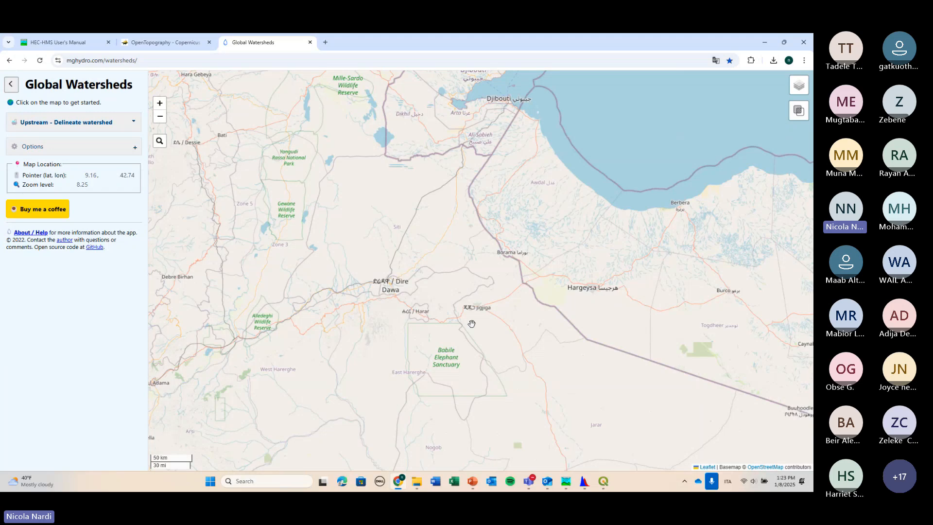
drag(350, 232, 352, 243)
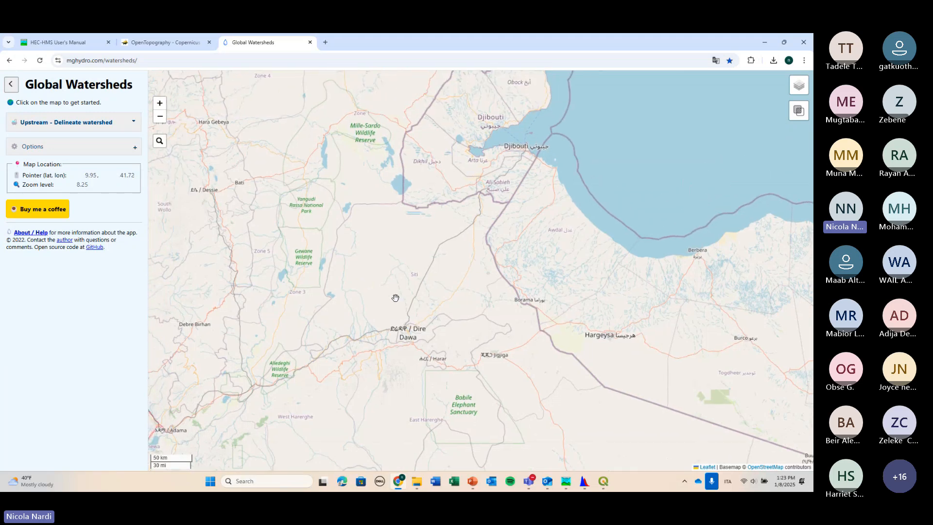
scroll(400, 294, up, 2)
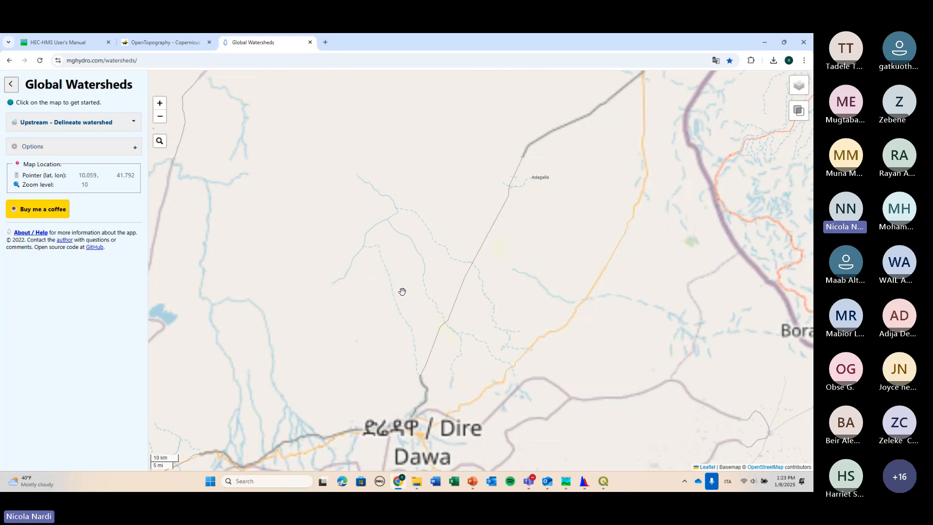
scroll(402, 291, down, 2)
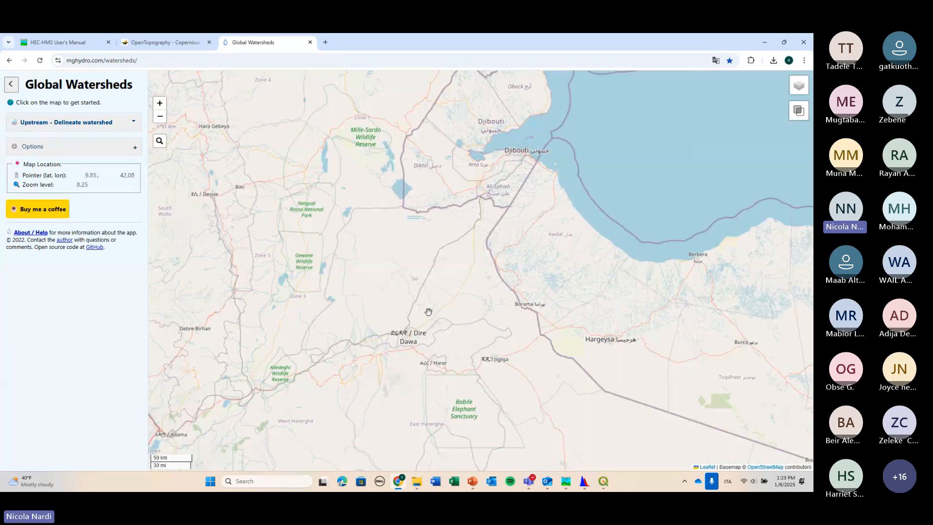
Switch to QGIS and view the attribute table of the Tekeze layer.
mouse_move(603, 481)
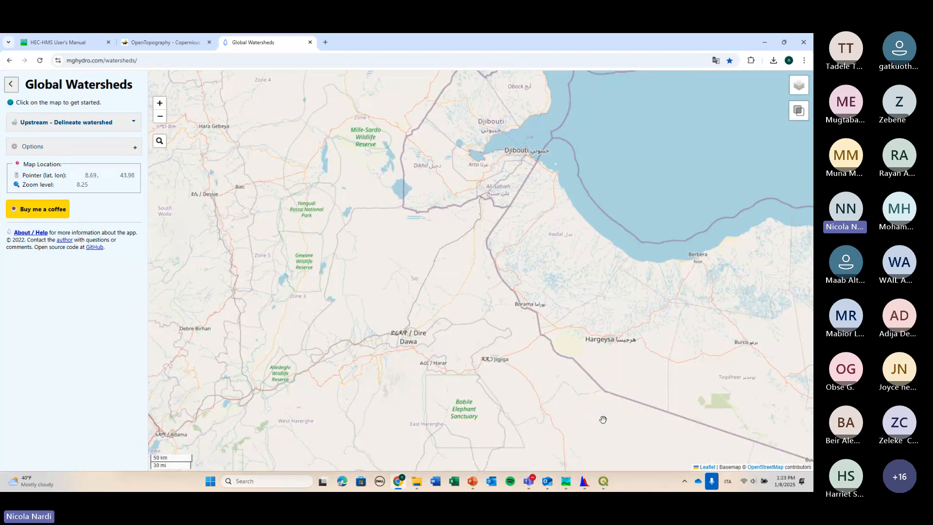
click(604, 482)
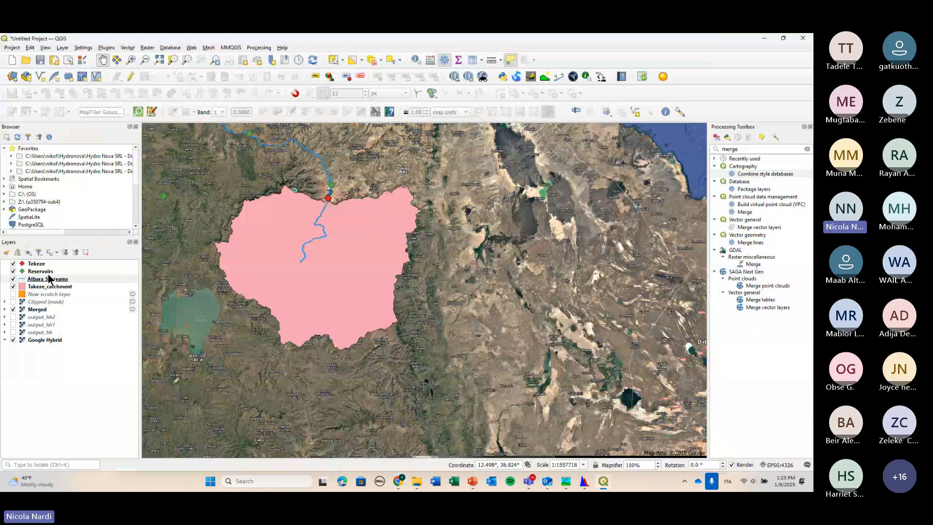
click(37, 263)
click(472, 60)
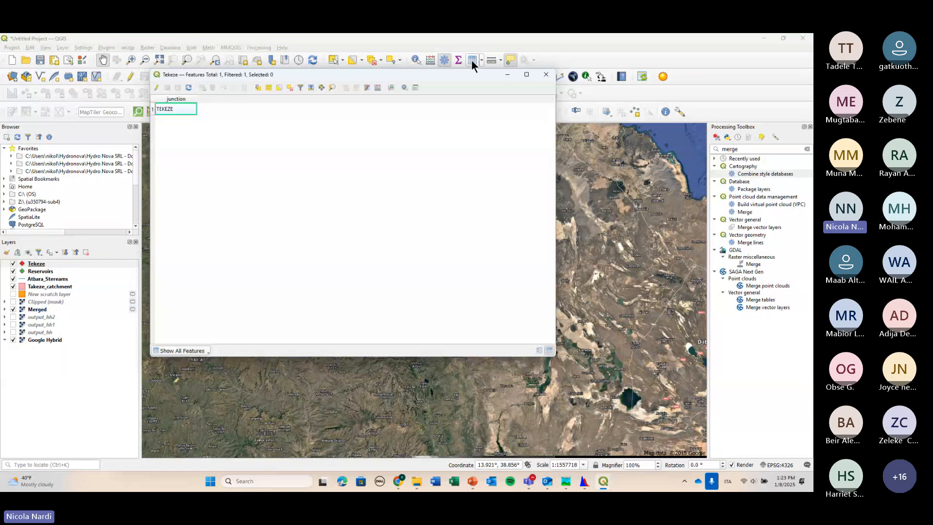
click(542, 75)
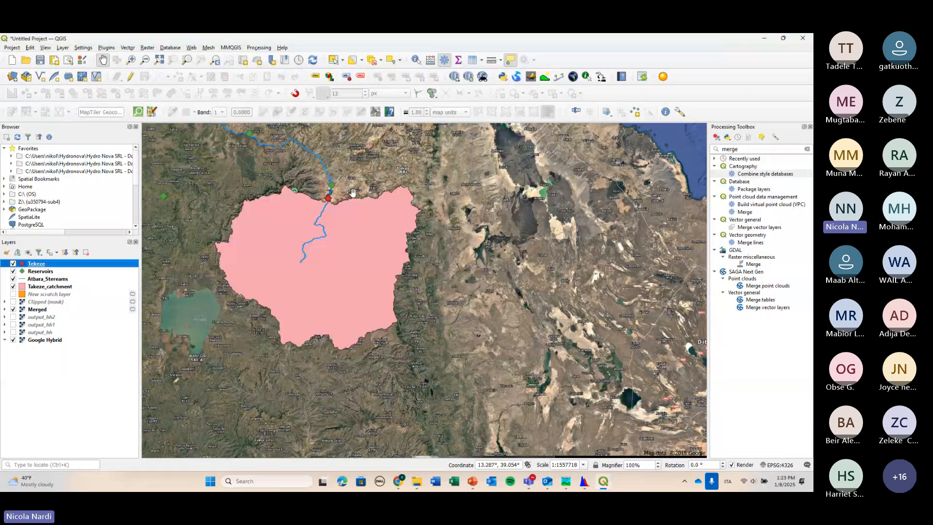
Open the Reservoirs layer's attribute table and select the Tekeze reservoir record to locate it on the map.
click(90, 273)
click(471, 60)
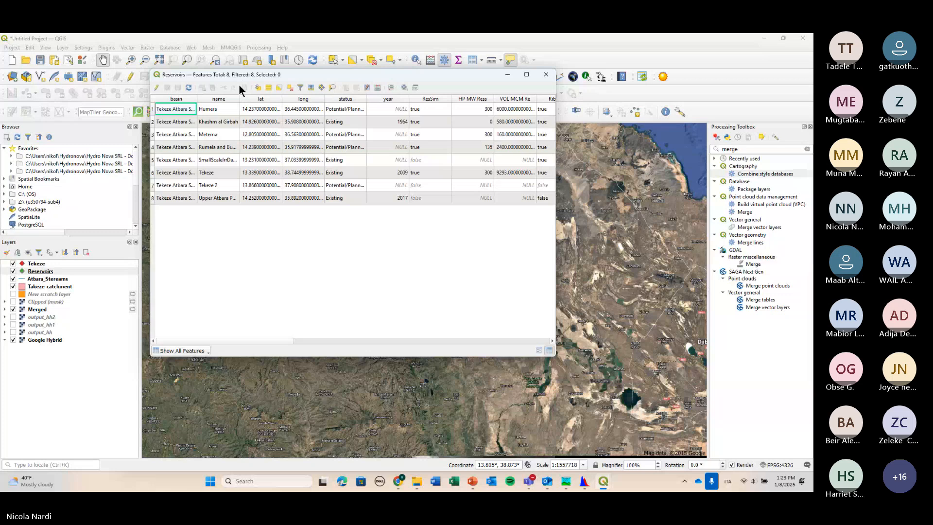
drag(303, 83, 260, 229)
scroll(309, 214, down, 5)
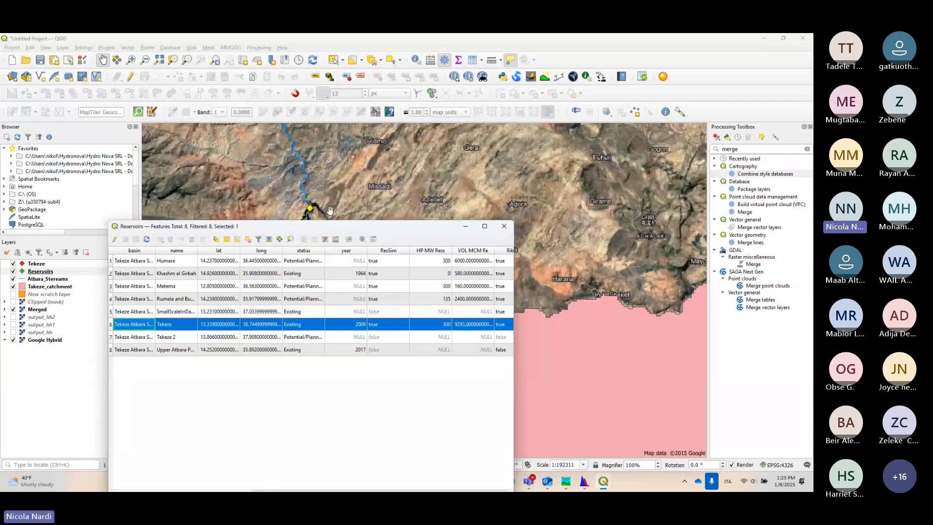
Set the Reservoirs attribute table aside and examine the selected Tekeze reservoir point against the satellite imagery and stream line.
scroll(309, 214, up, 2)
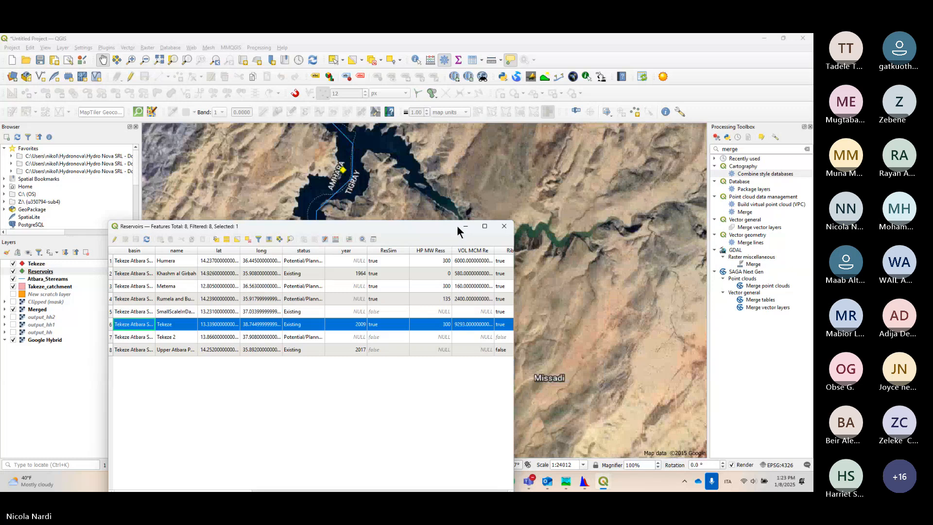
click(465, 226)
scroll(369, 204, down, 1)
drag(369, 204, 387, 292)
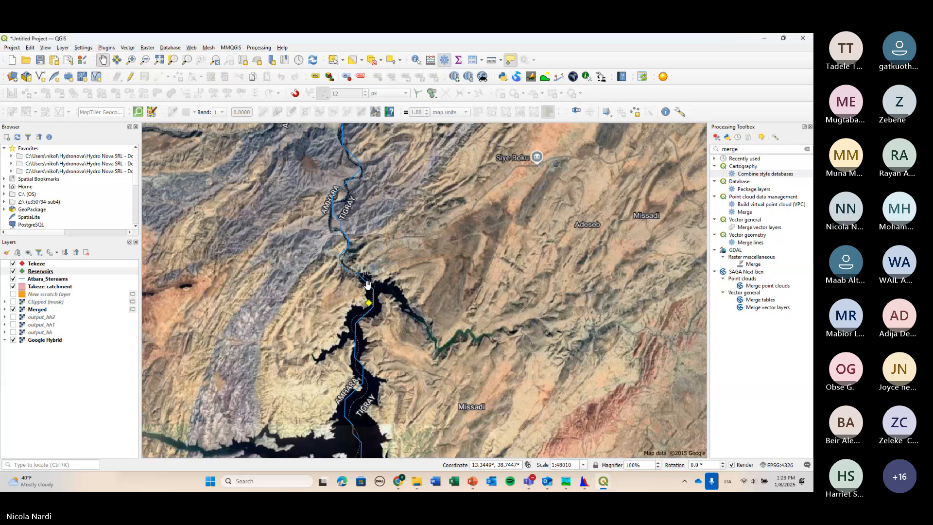
drag(364, 300, 399, 262)
scroll(399, 262, up, 2)
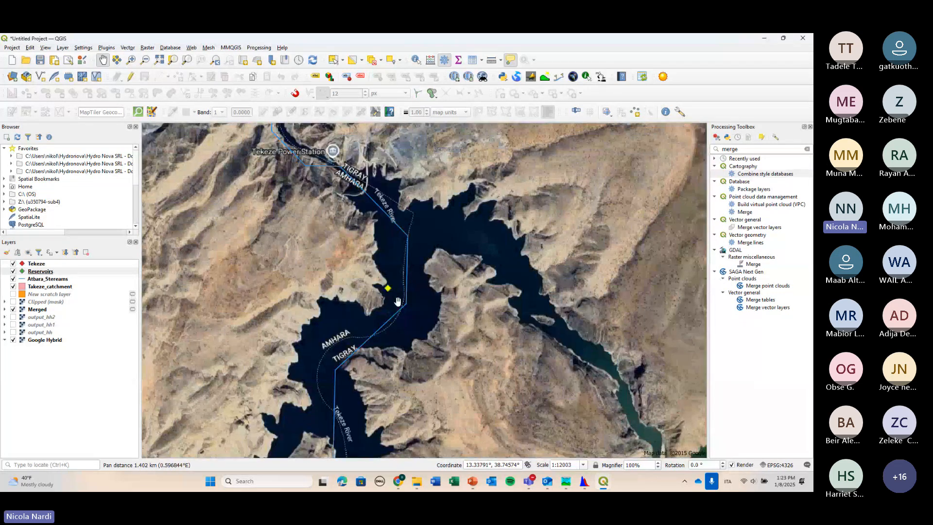
scroll(397, 302, down, 2)
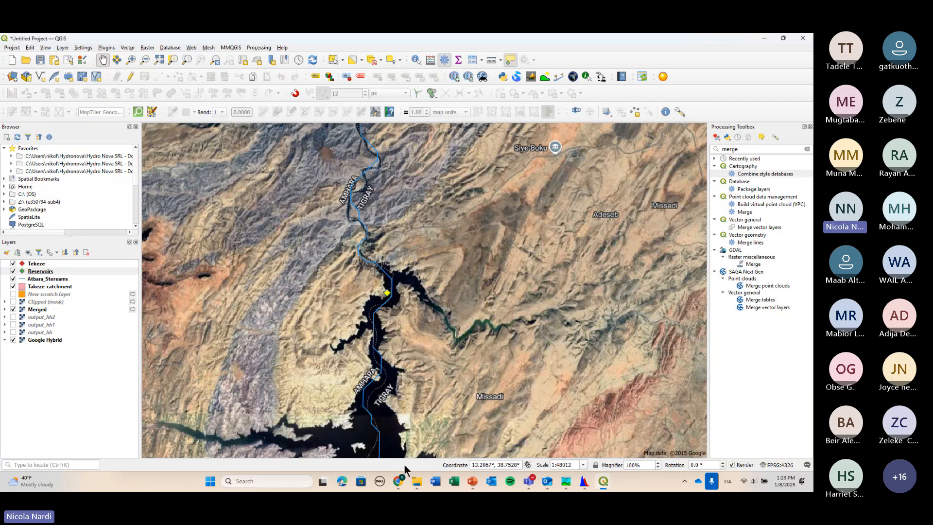
Switch to Global Watersheds in the browser, delineate the watershed upstream of a river point northwest of Dire Dawa, and delete the result.
click(398, 481)
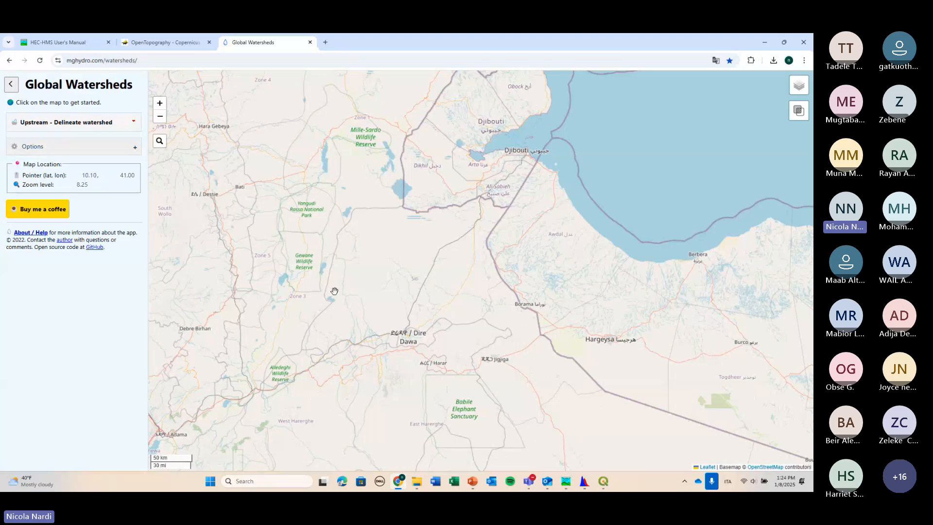
click(359, 300)
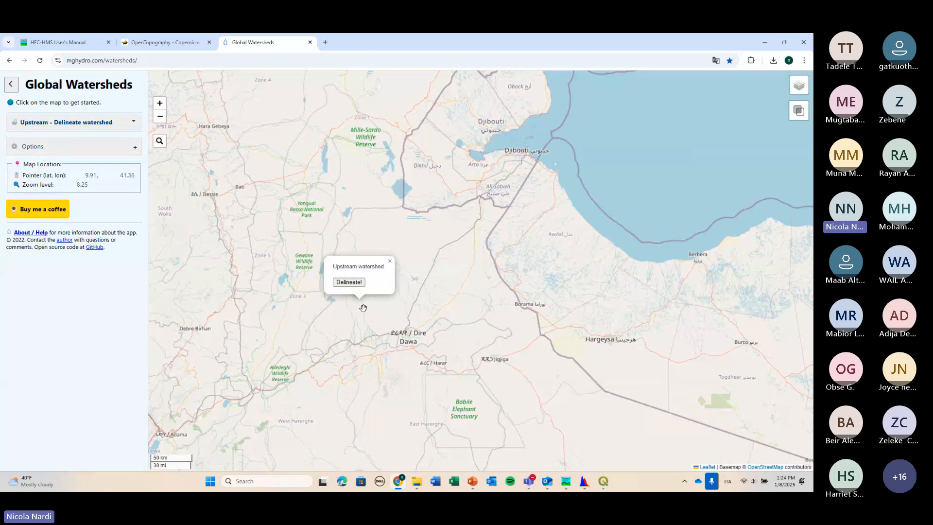
click(389, 263)
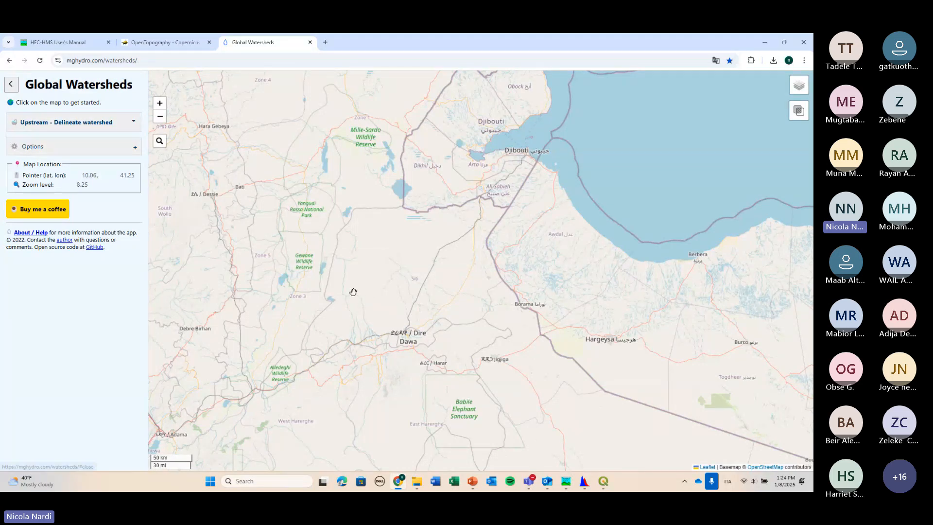
scroll(353, 291, up, 3)
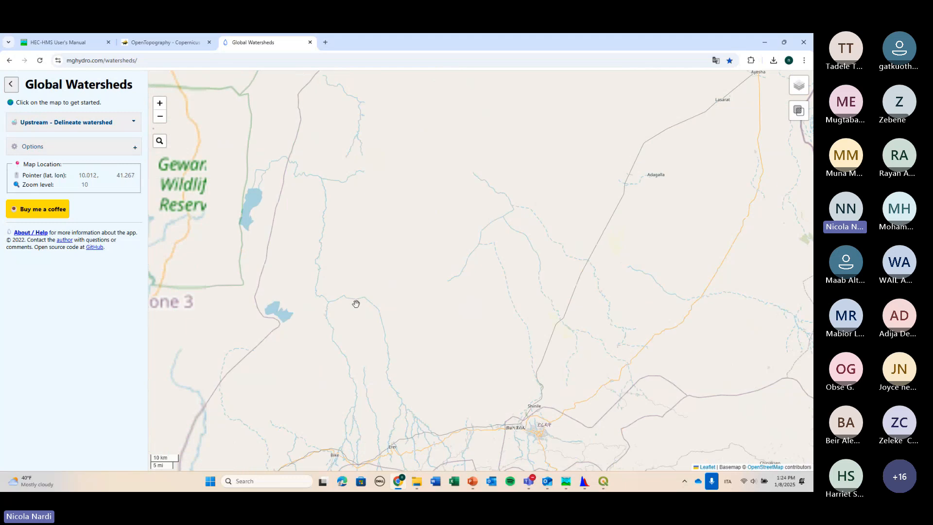
scroll(354, 302, down, 3)
mouse_move(804, 91)
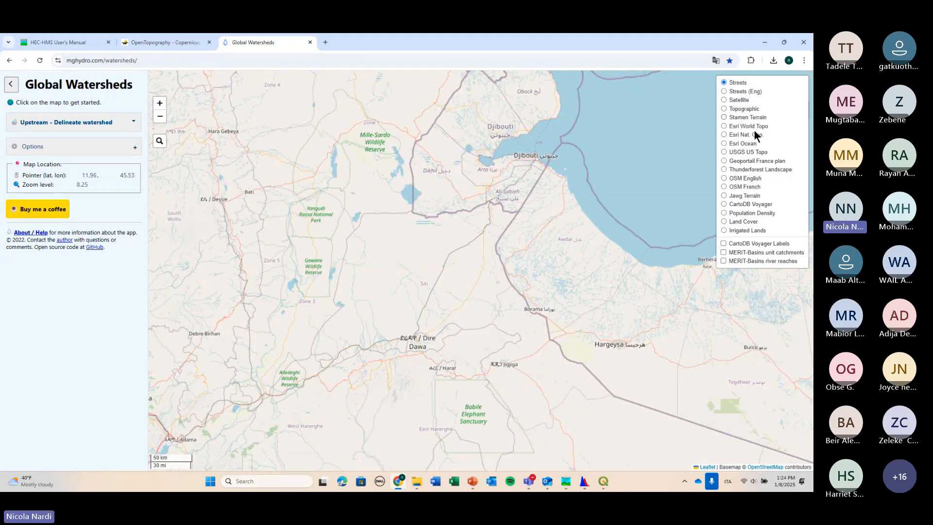
scroll(367, 305, up, 6)
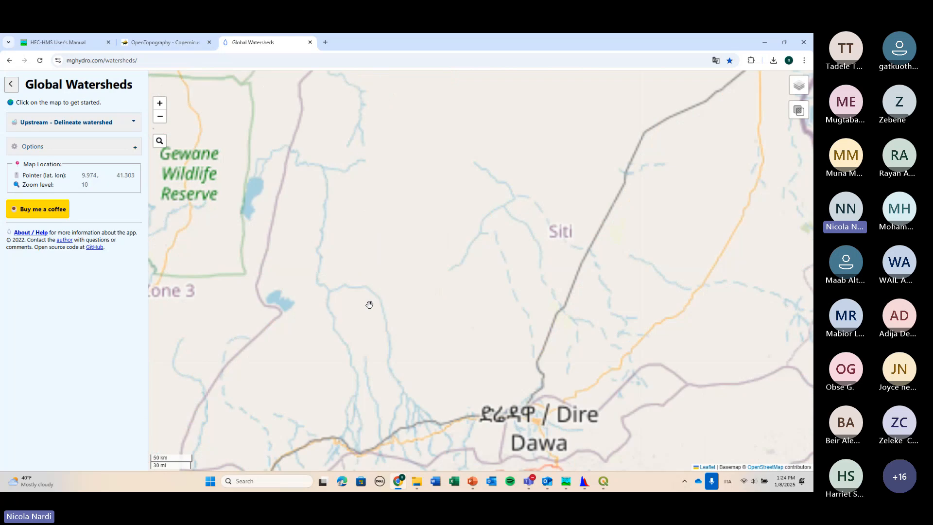
click(375, 276)
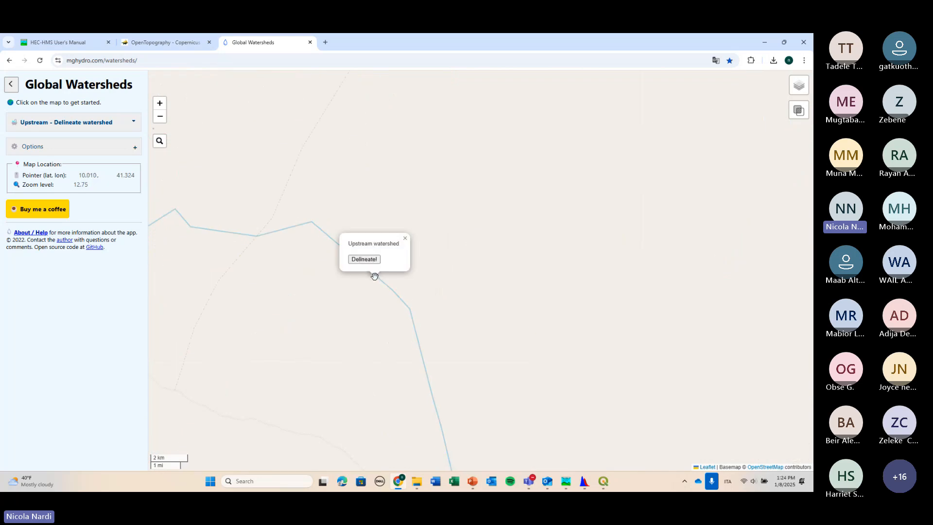
click(369, 260)
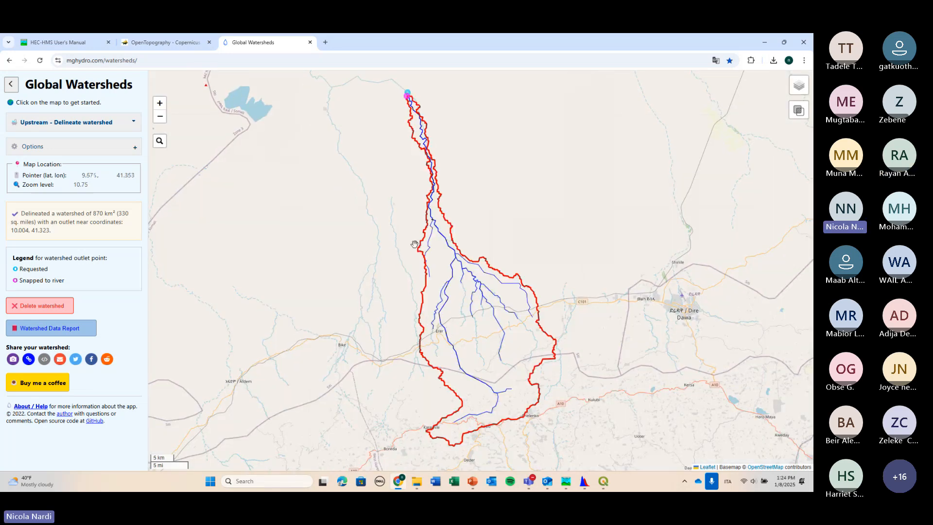
drag(395, 178, 396, 204)
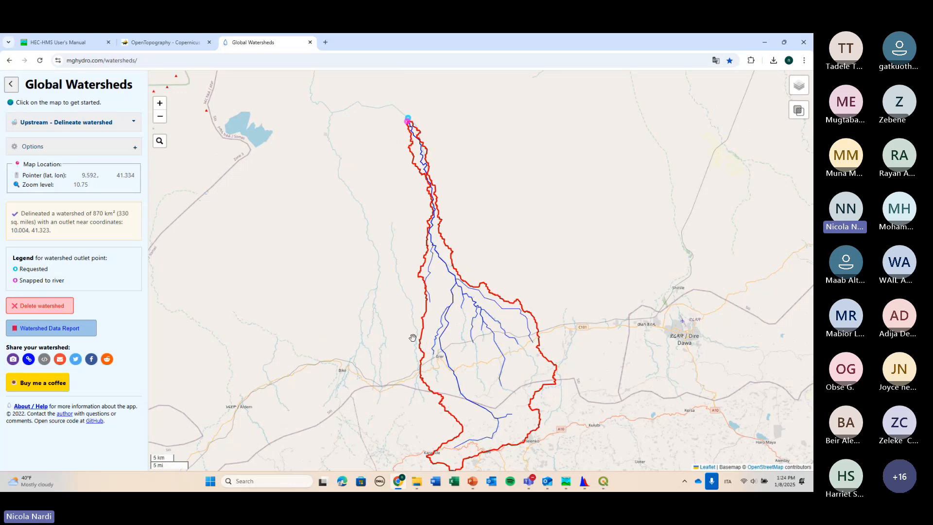
click(55, 312)
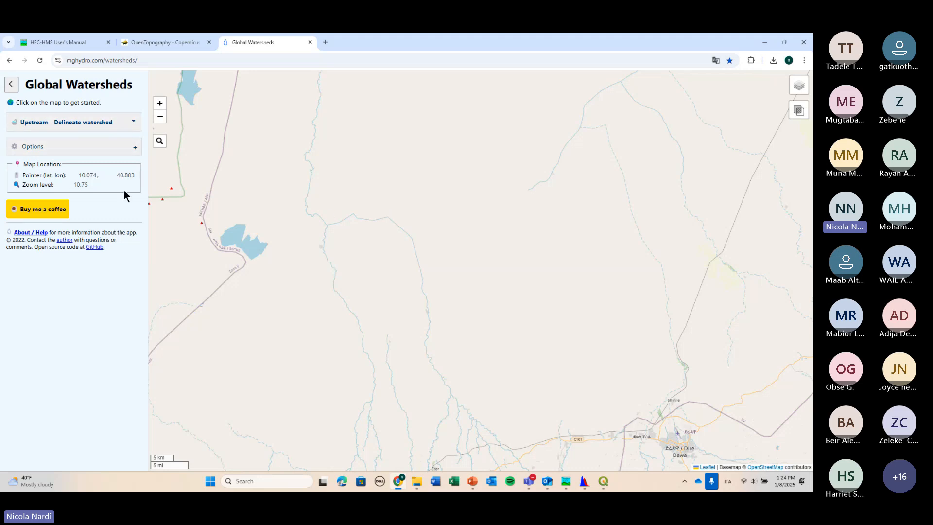
Make the results downloadable and delineate the upstream watershed at the Tekeze reservoir's coordinates from the QGIS table, 13.339, 38.7449.
click(131, 147)
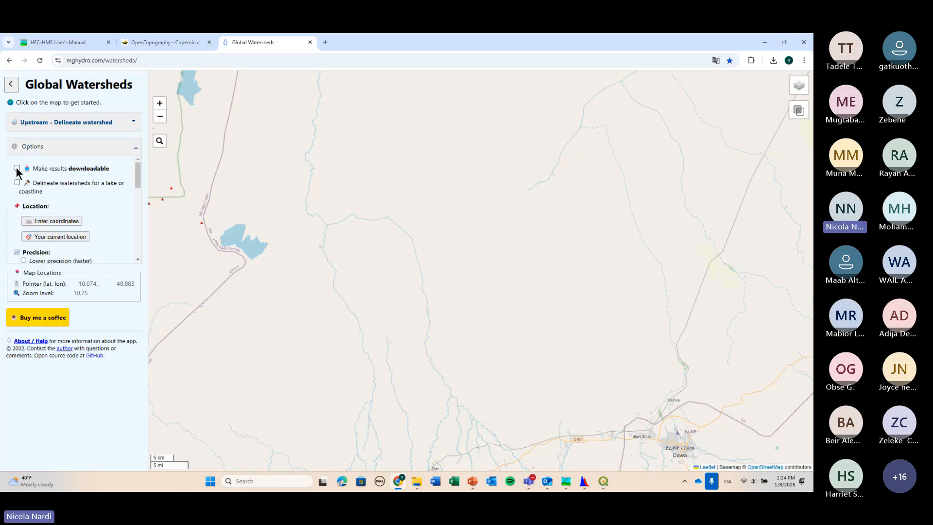
click(75, 222)
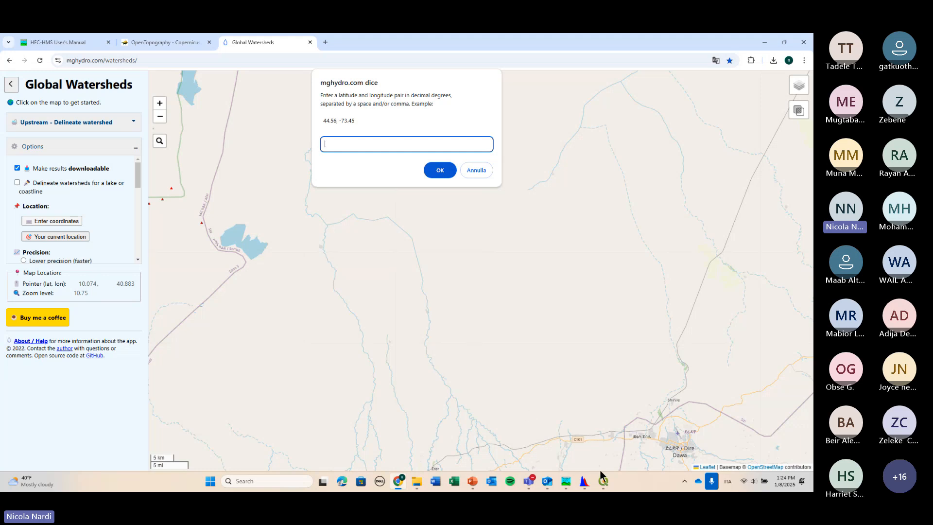
mouse_move(602, 480)
mouse_move(634, 430)
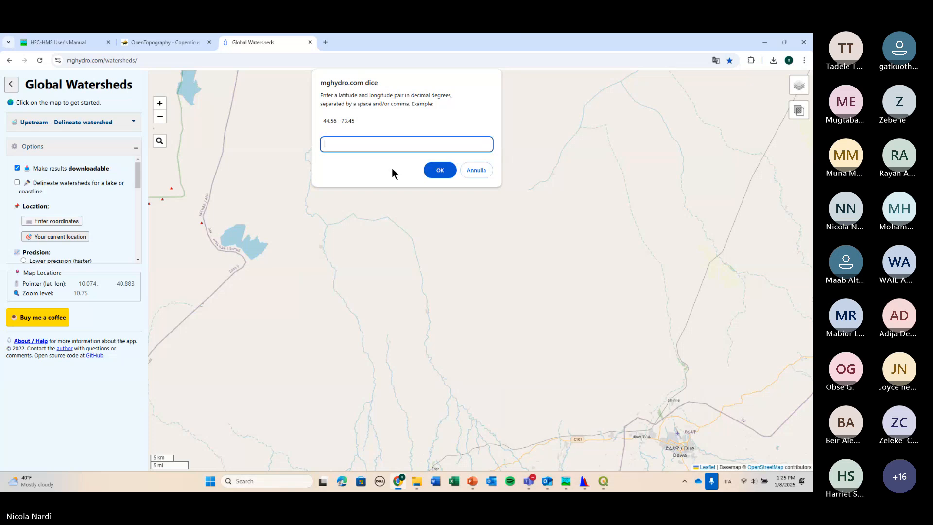
text(13.339,)
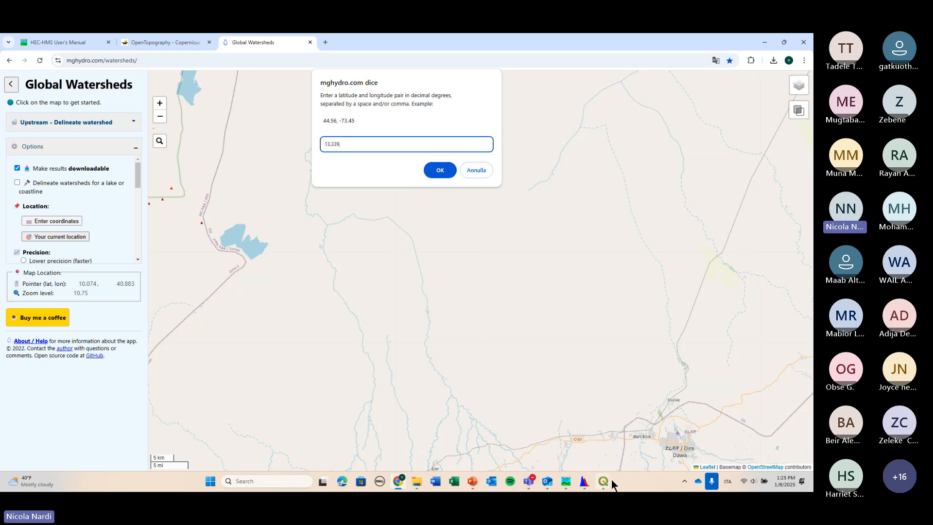
mouse_move(603, 480)
mouse_move(634, 416)
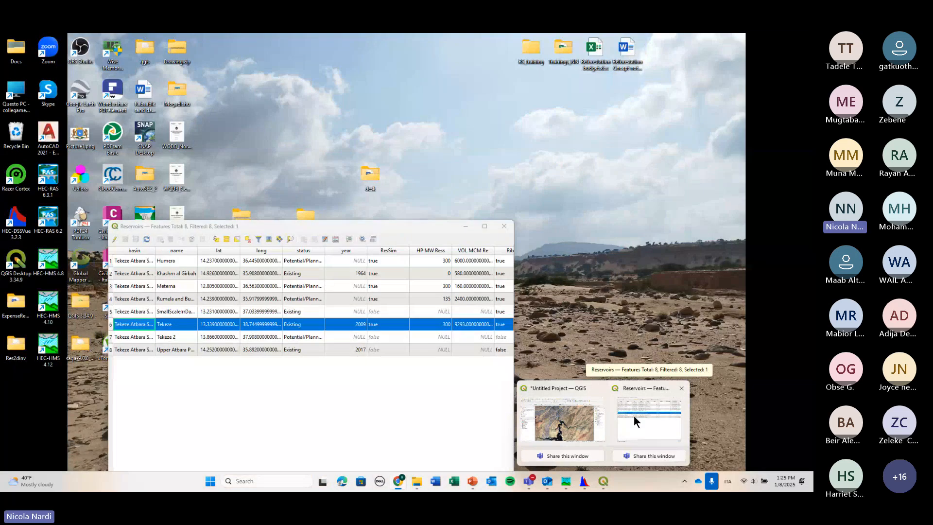
text(38)
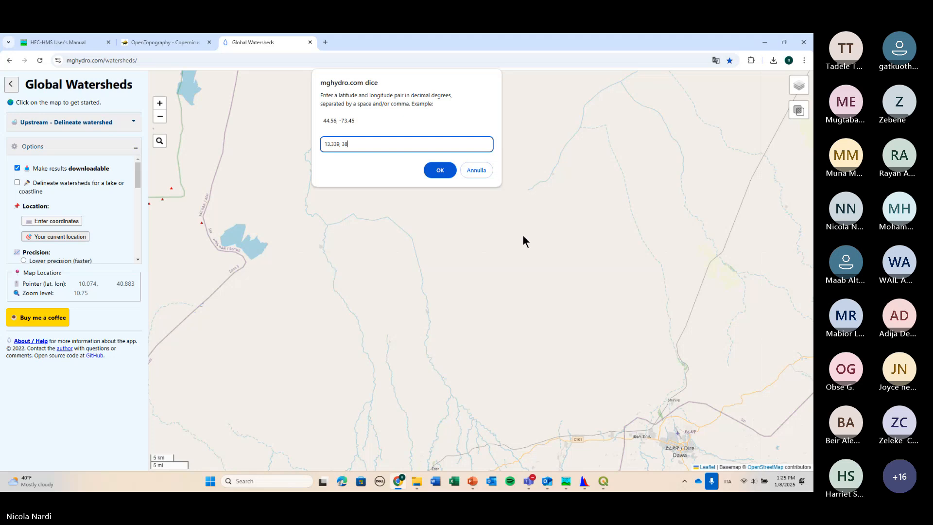
text(.7449)
click(440, 171)
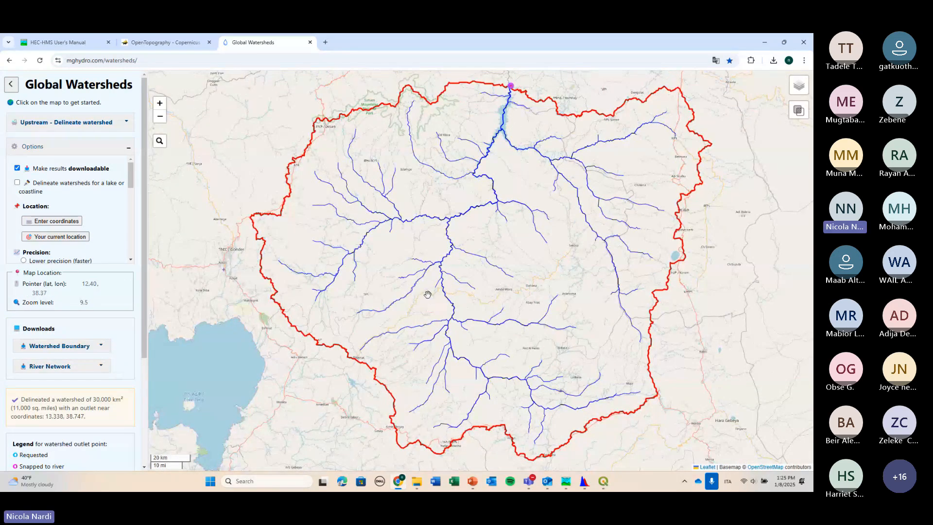
Inspect the requested and river-snapped outlet points up close and compare them with the Tekeze reservoir point in the QGIS project.
scroll(475, 131, up, 4)
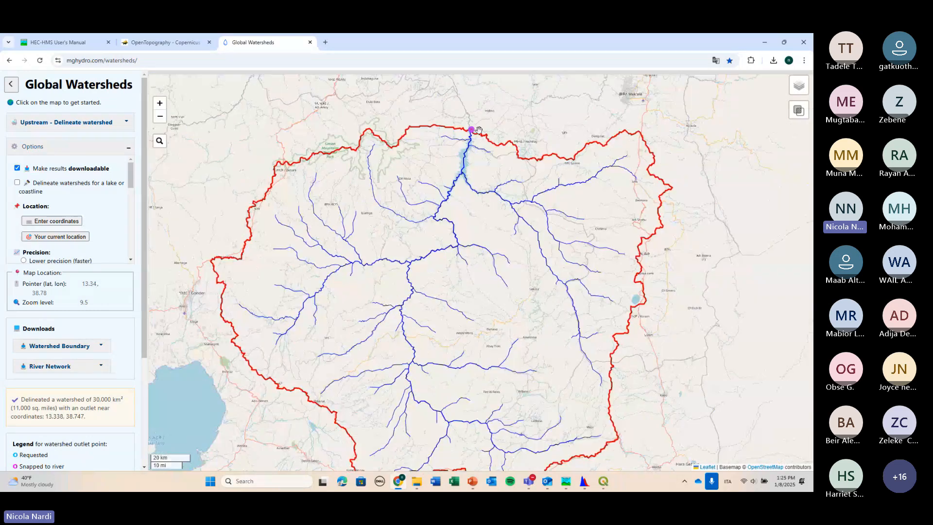
scroll(476, 131, up, 5)
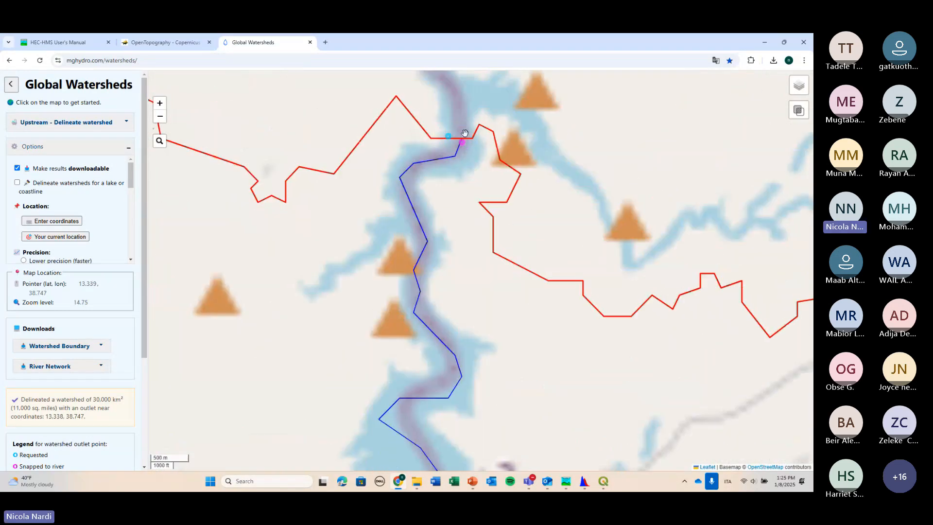
drag(462, 125, 448, 214)
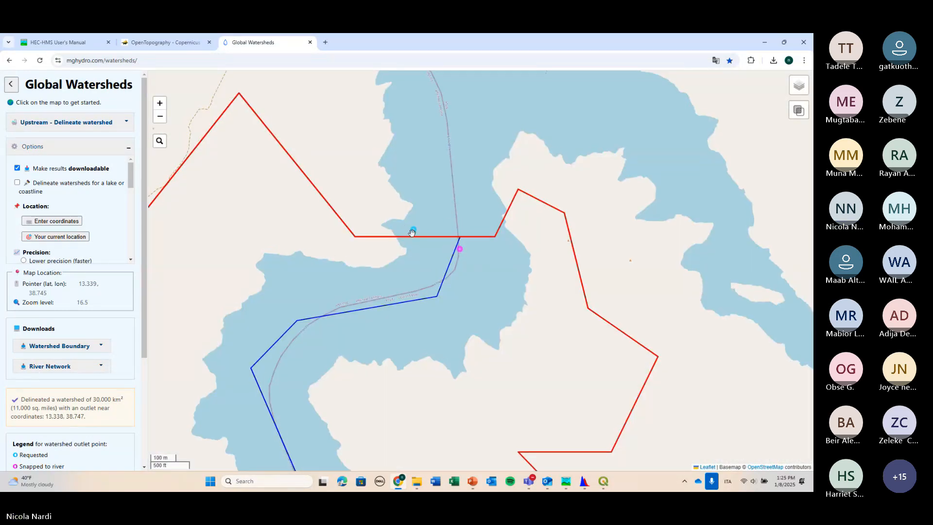
scroll(416, 229, up, 2)
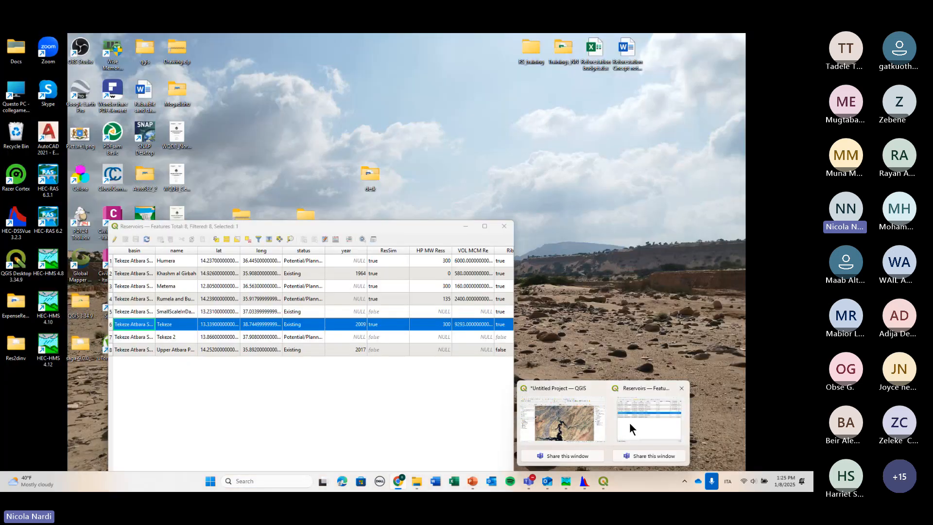
click(564, 419)
scroll(384, 293, up, 1)
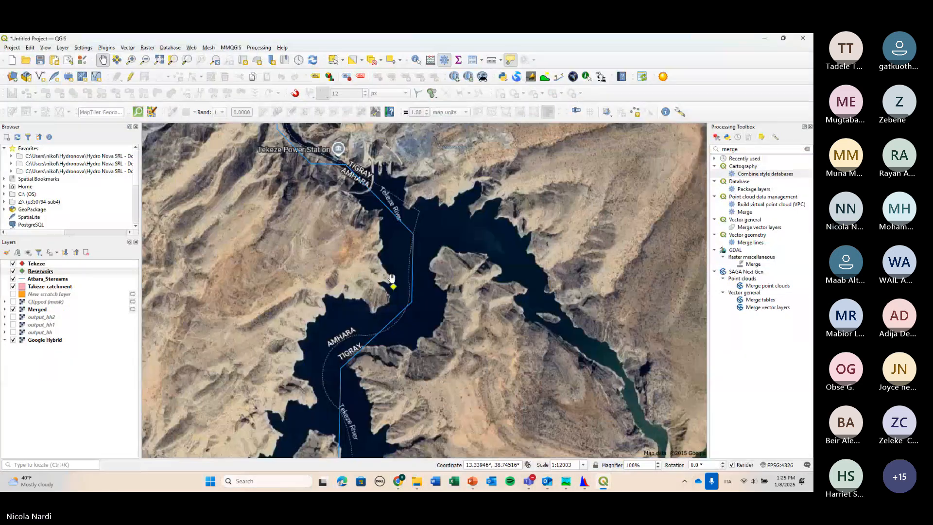
click(765, 38)
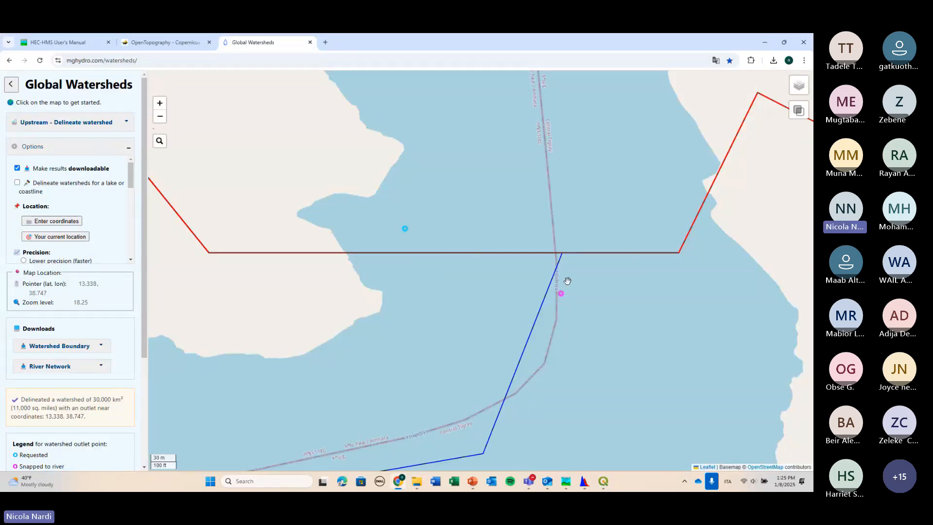
Examine the delineated Tekeze watershed in Global Watersheds, from the outlet near the dam to the full boundary and river network.
scroll(571, 286, down, 1)
scroll(571, 287, down, 3)
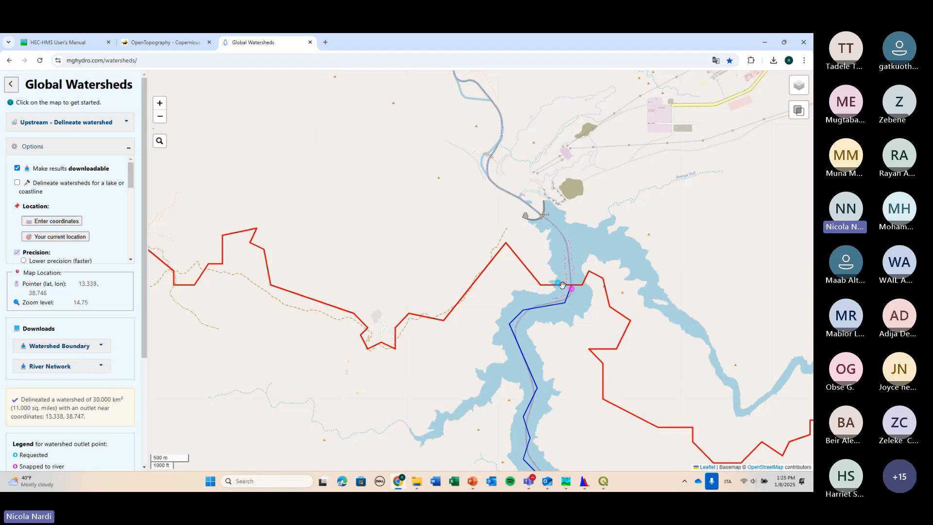
scroll(562, 285, down, 2)
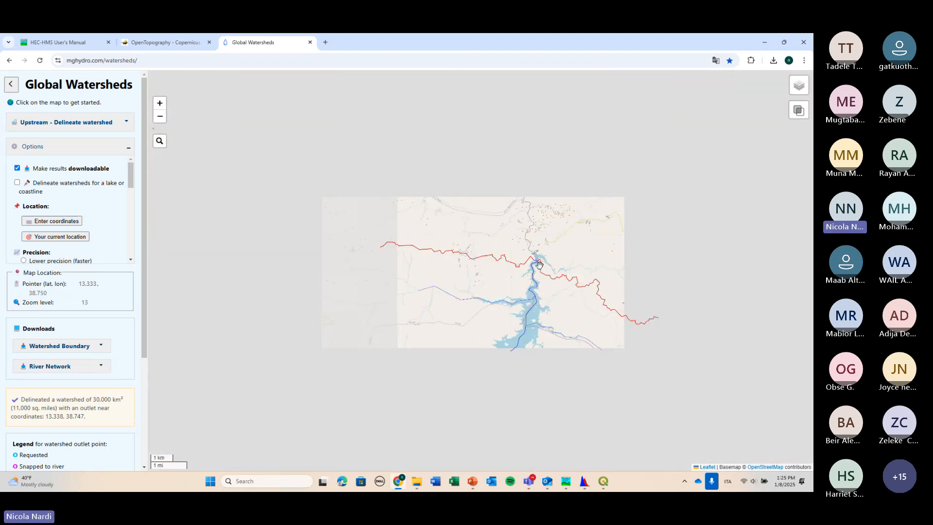
scroll(539, 264, down, 2)
scroll(555, 301, down, 2)
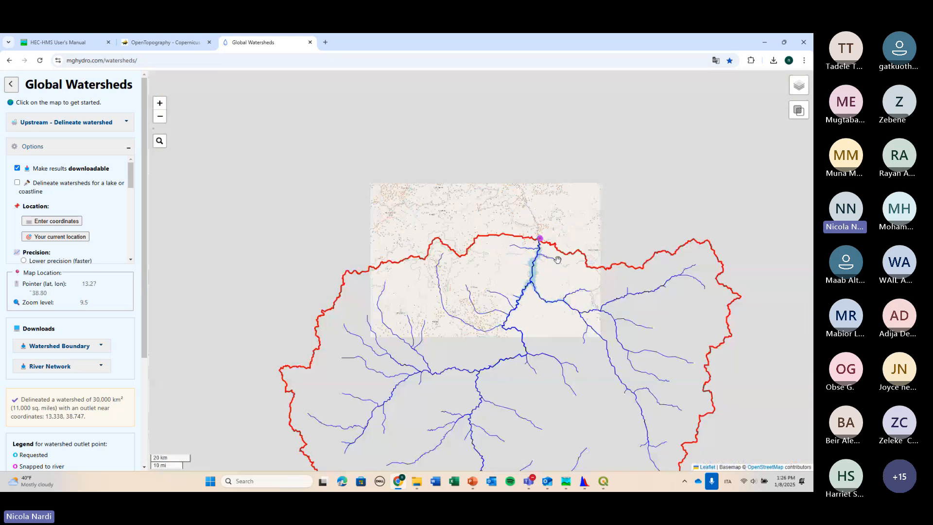
scroll(556, 225, down, 2)
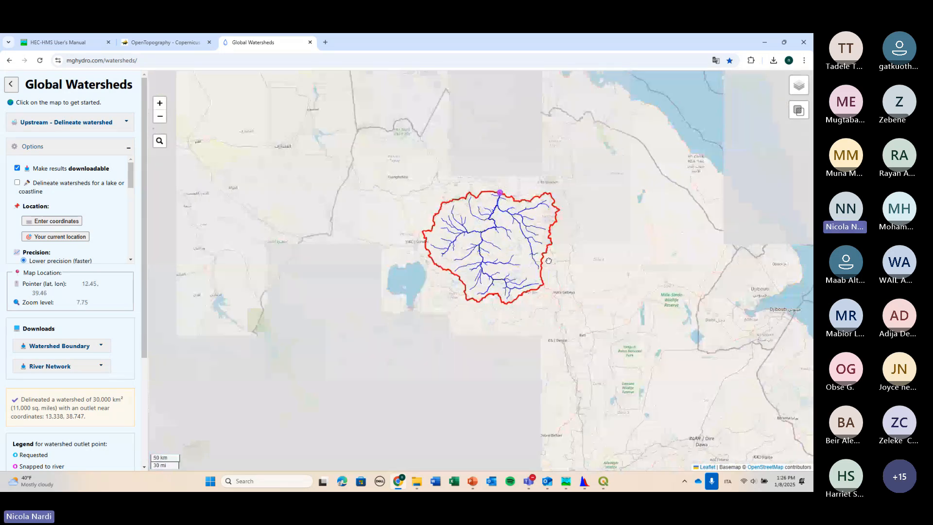
scroll(516, 241, up, 2)
drag(516, 241, 503, 188)
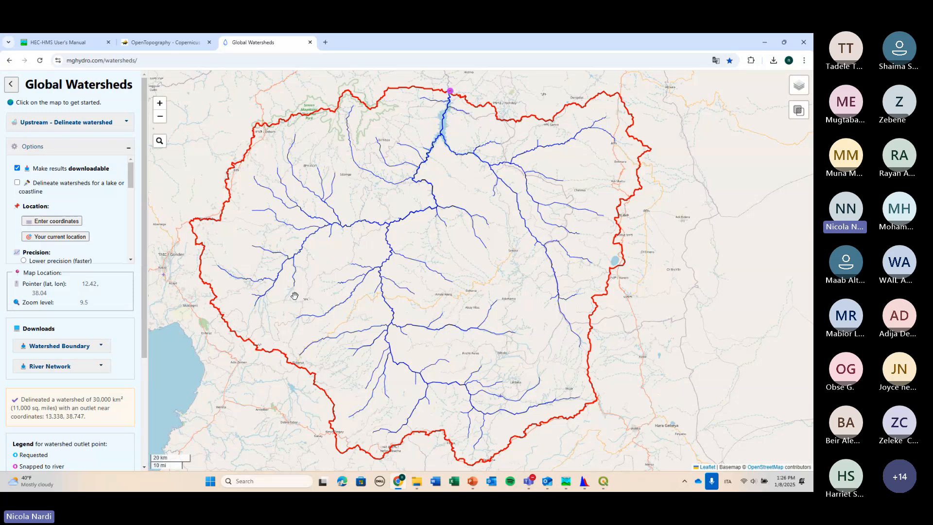
Download the Tekeze watershed boundary from Global Watersheds as a shapefile and open the downloaded archive.
scroll(125, 391, down, 3)
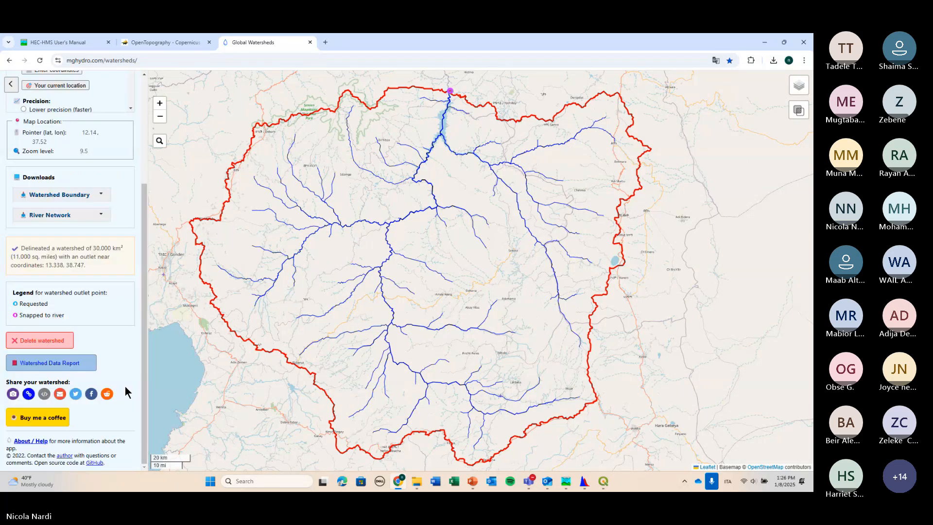
scroll(125, 391, up, 1)
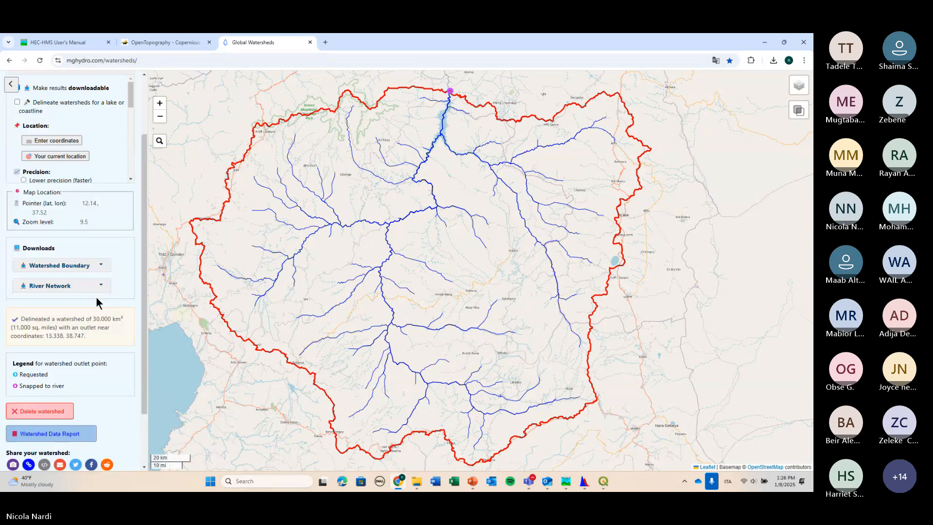
click(102, 267)
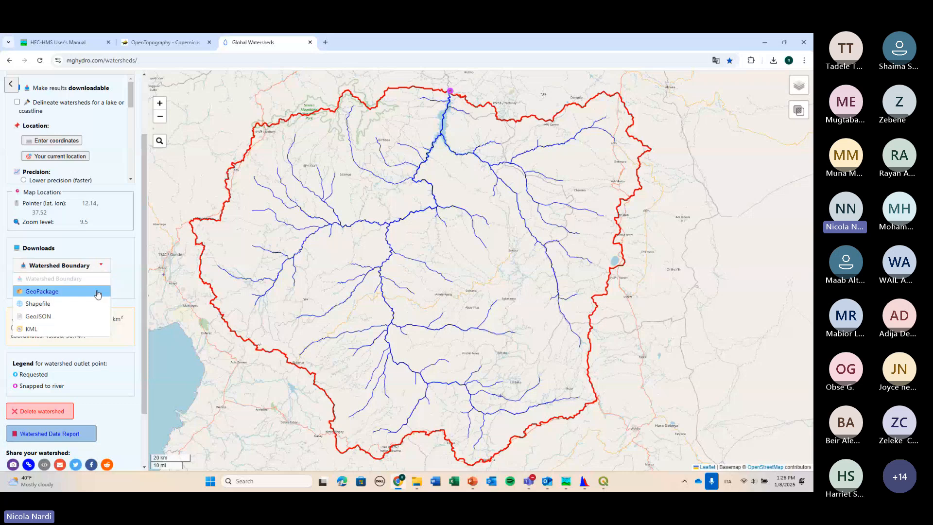
click(97, 293)
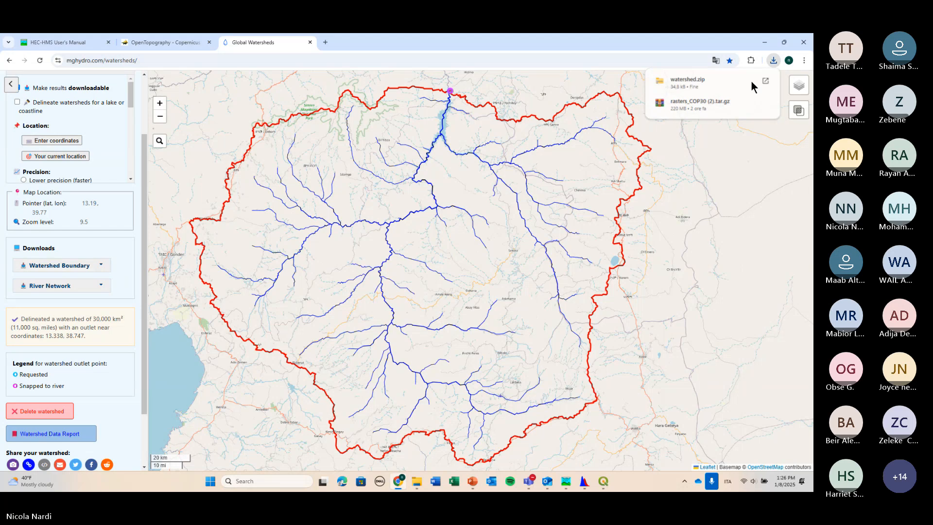
click(751, 81)
Try to add watershed.shp to the QGIS project's layers directly from inside the watershed.zip archive.
double_click(296, 156)
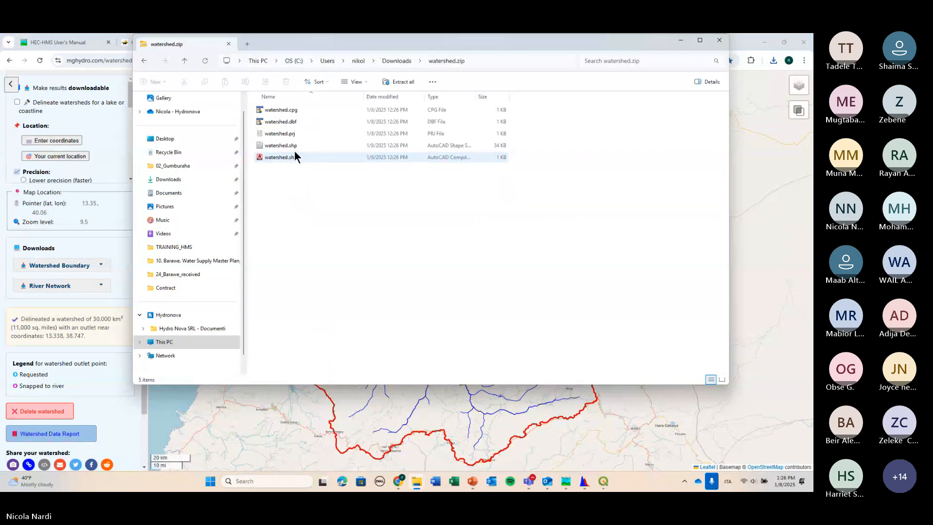
click(294, 147)
mouse_move(602, 483)
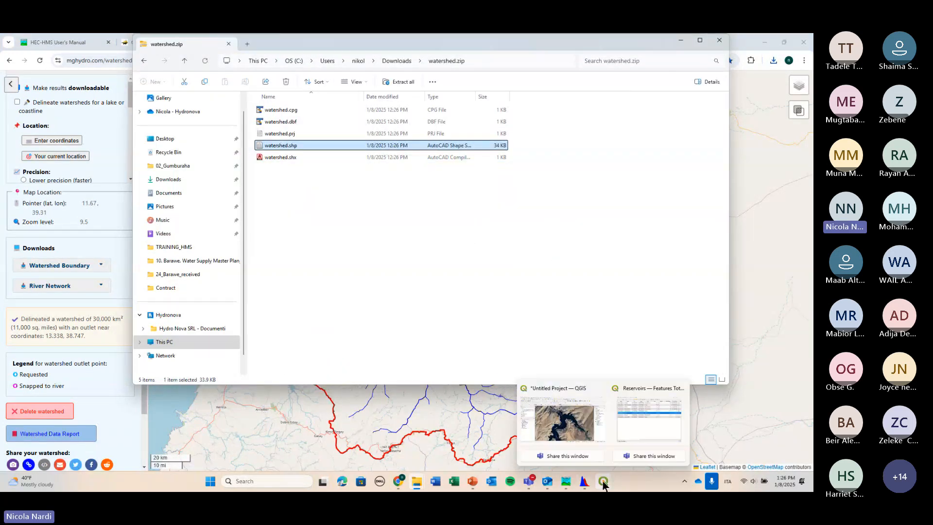
click(606, 431)
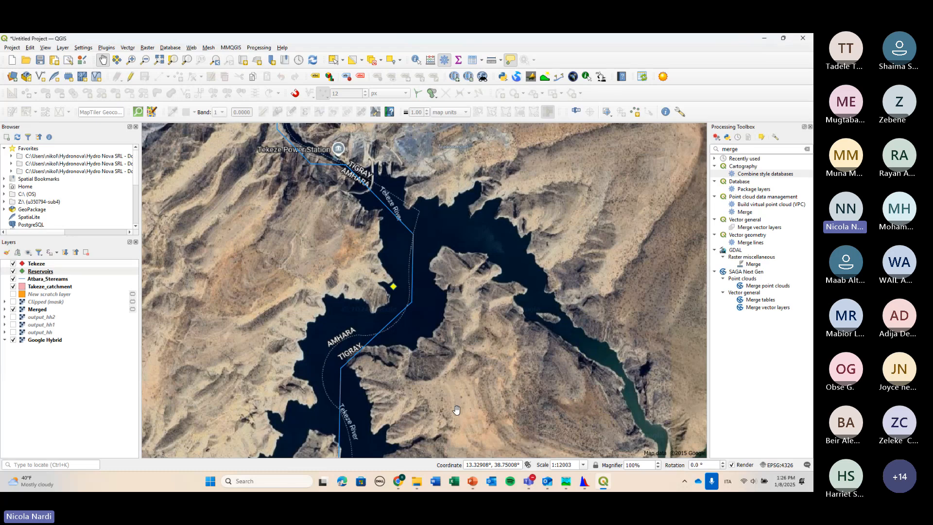
key(alt+Tab)
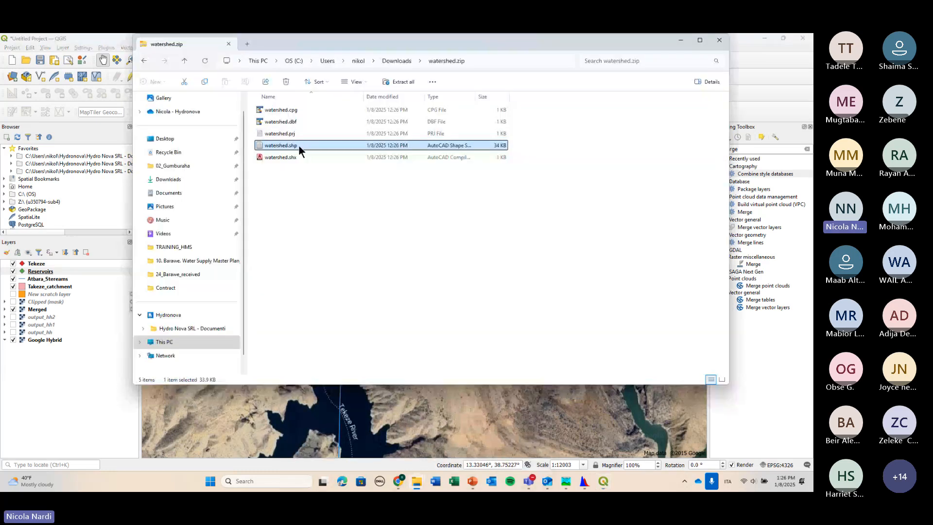
drag(298, 145, 65, 281)
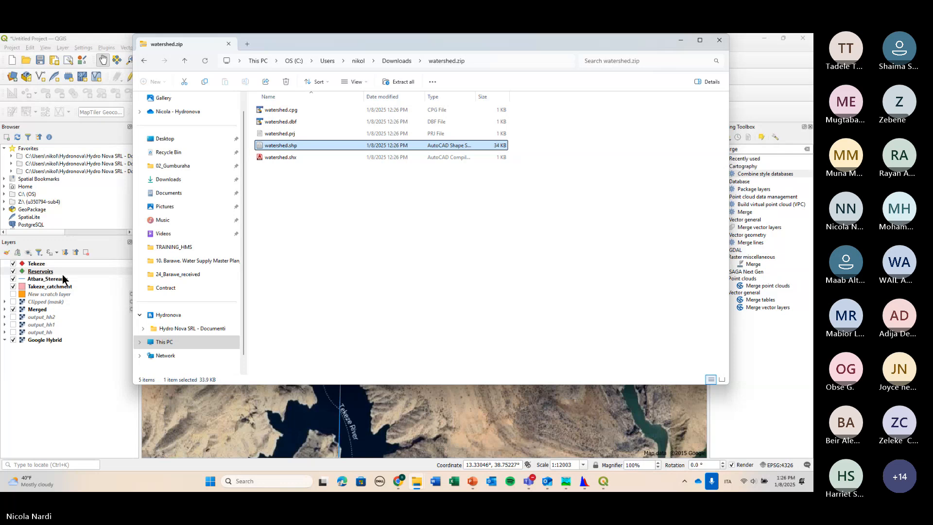
Extract watershed.zip in the Downloads folder to a folder of its own.
click(397, 61)
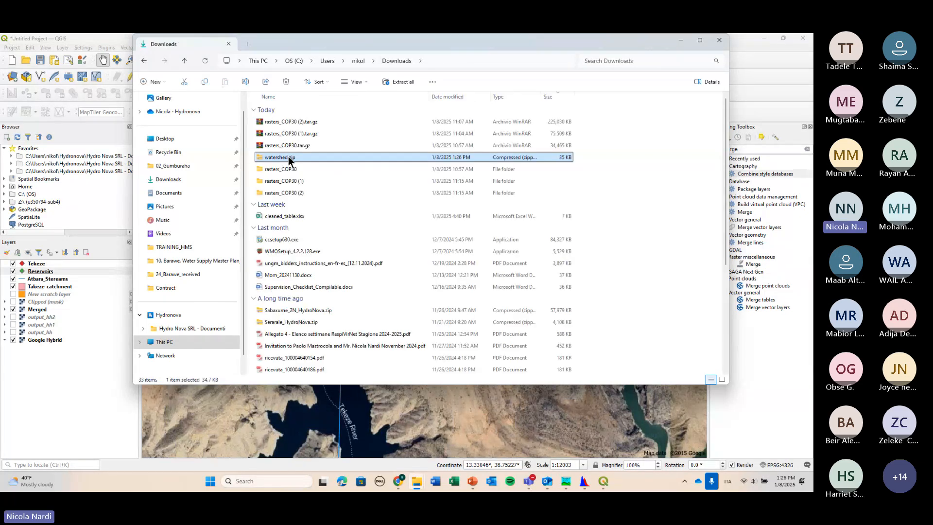
right_click(290, 160)
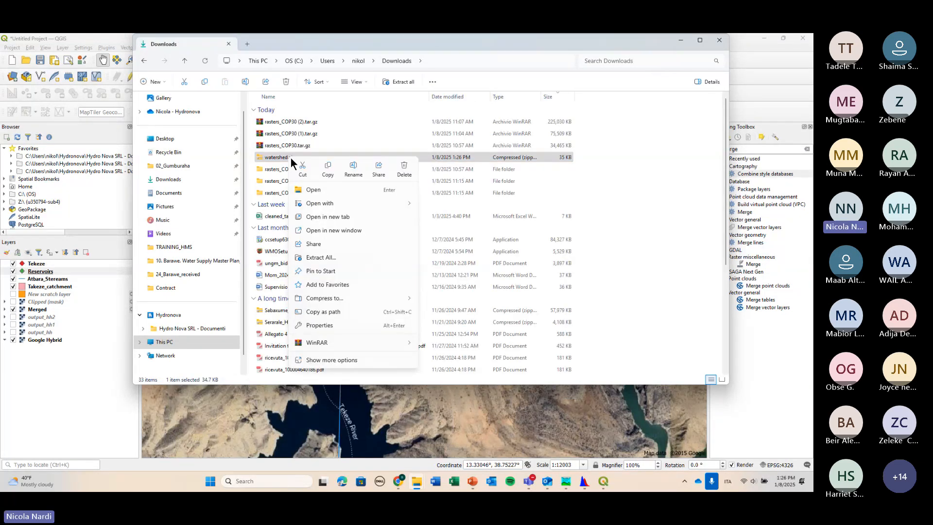
click(354, 258)
click(470, 342)
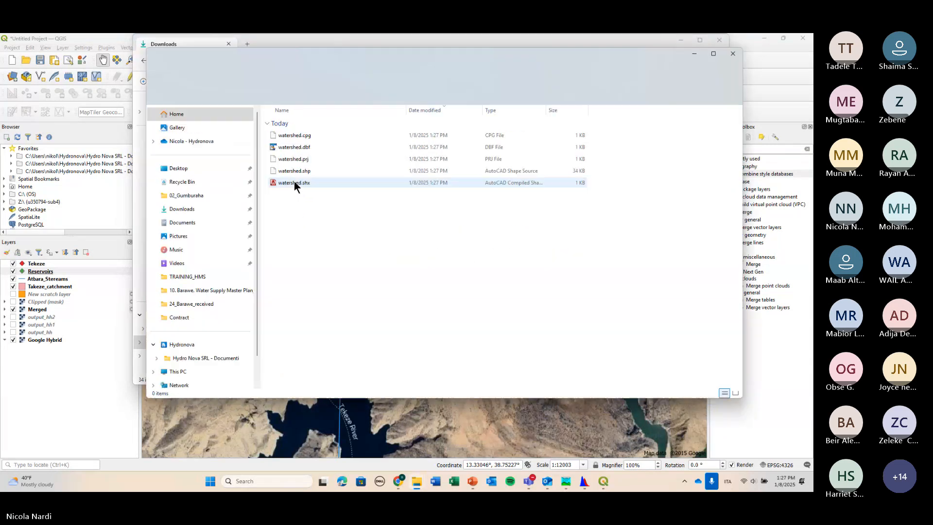
Add the extracted watershed.shp to the QGIS project and place the Takeze_catchment layer above it in the layer order.
click(283, 174)
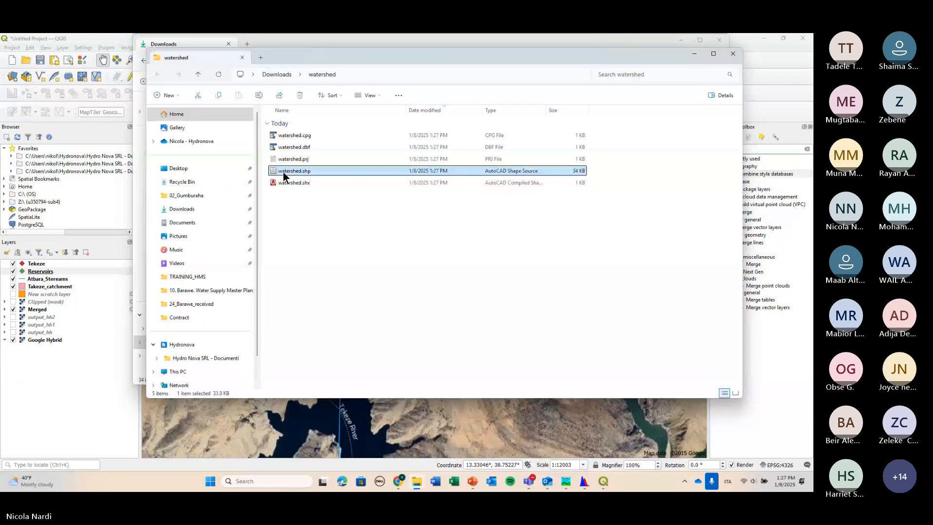
drag(283, 174, 76, 274)
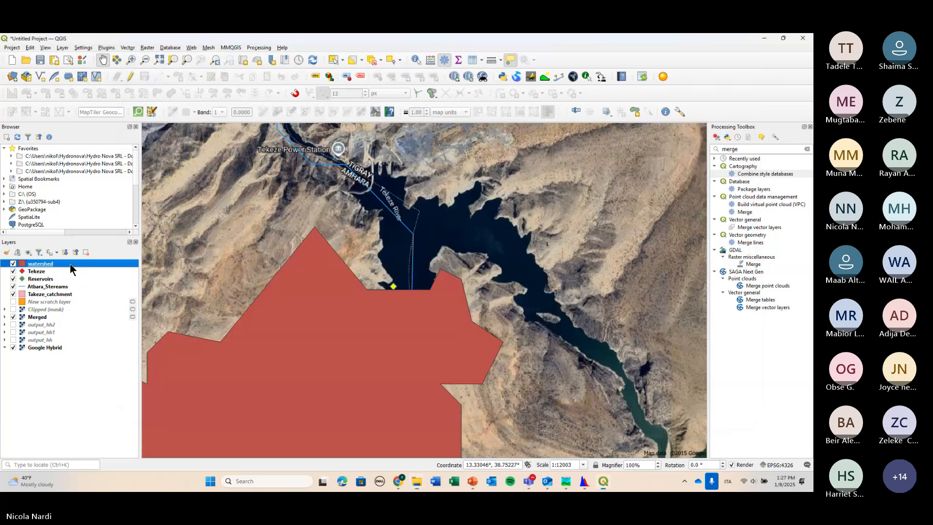
scroll(421, 273, down, 9)
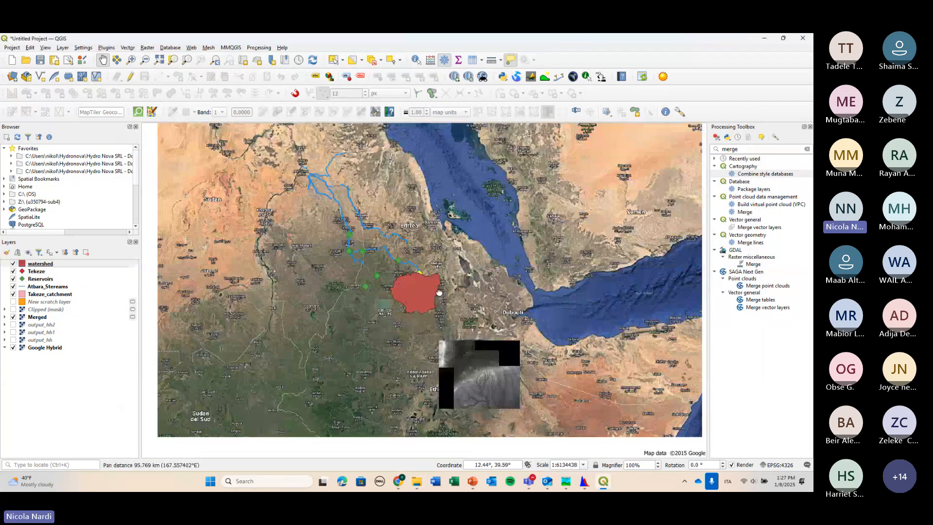
scroll(424, 289, up, 3)
scroll(413, 289, down, 1)
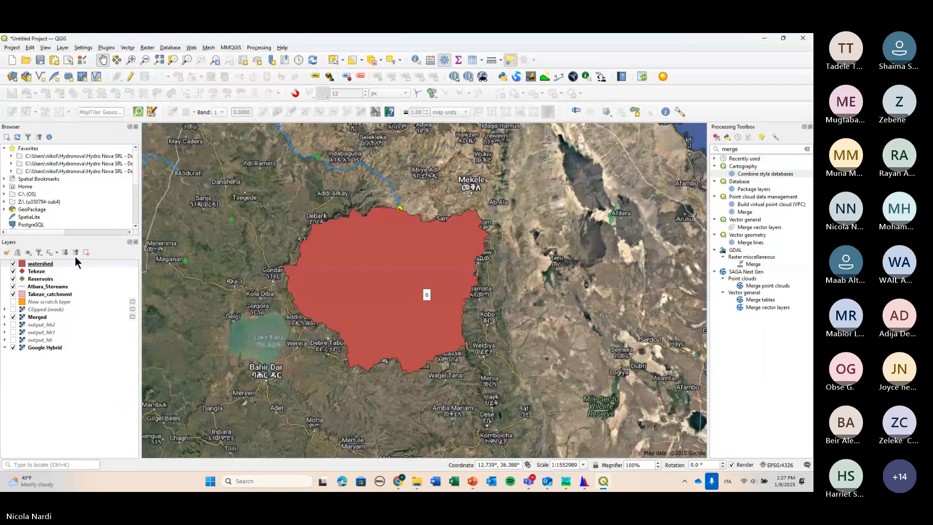
drag(53, 298, 49, 260)
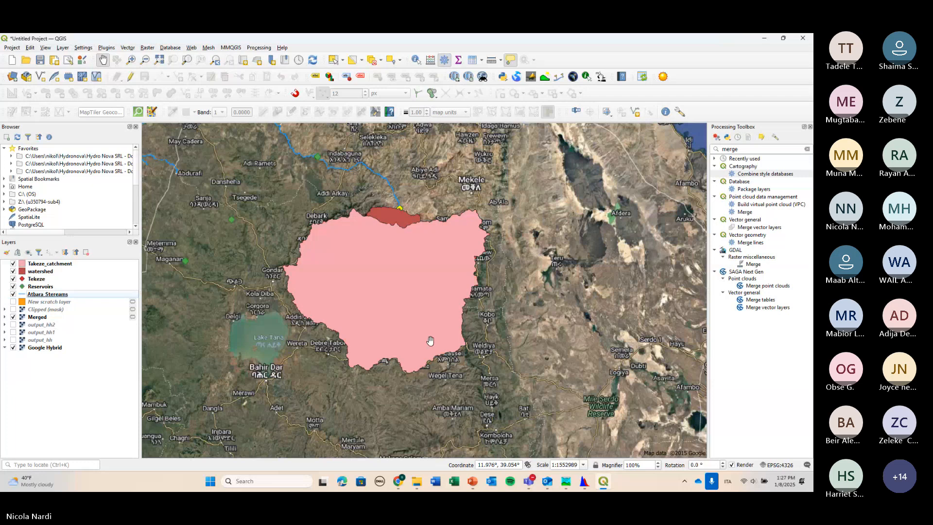
Compare the watershed layer with Takeze_catchment by temporarily hiding the latter, and check the shape against the Global Watersheds map.
scroll(418, 226, up, 1)
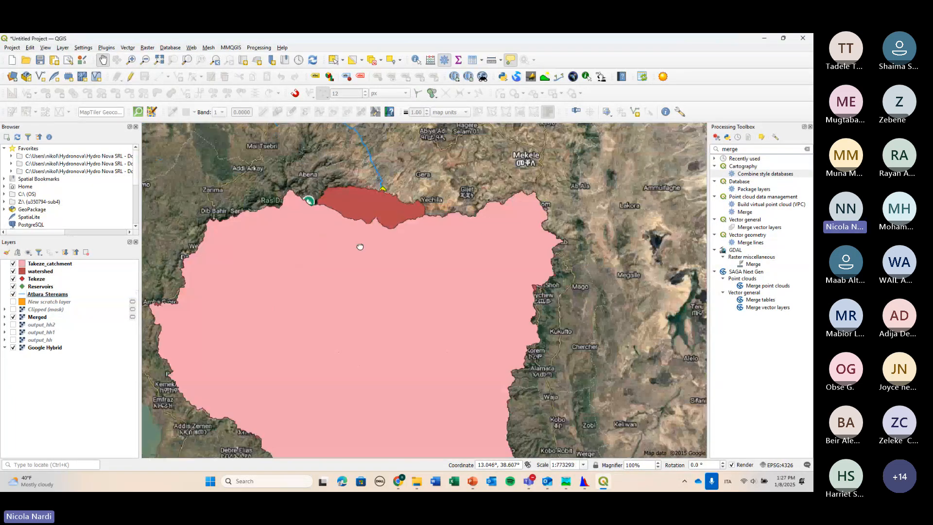
drag(358, 246, 385, 219)
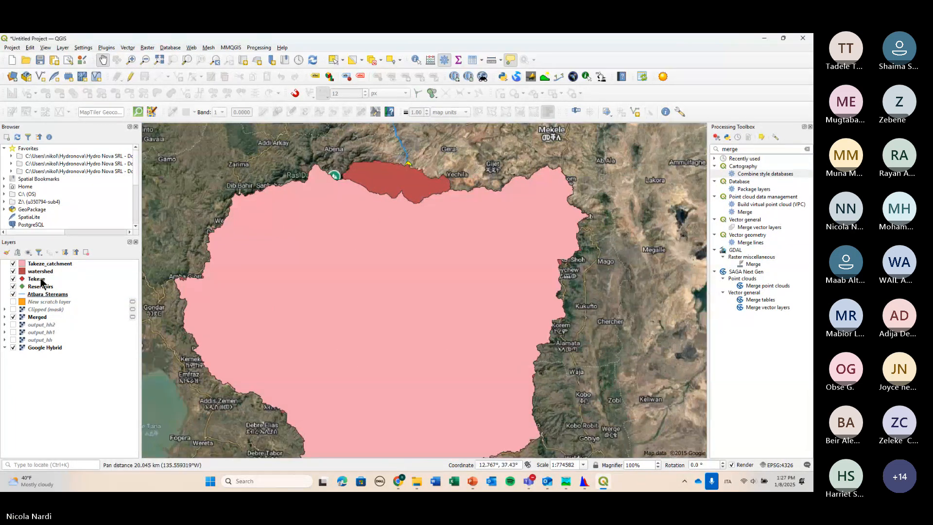
click(14, 266)
drag(438, 279, 437, 252)
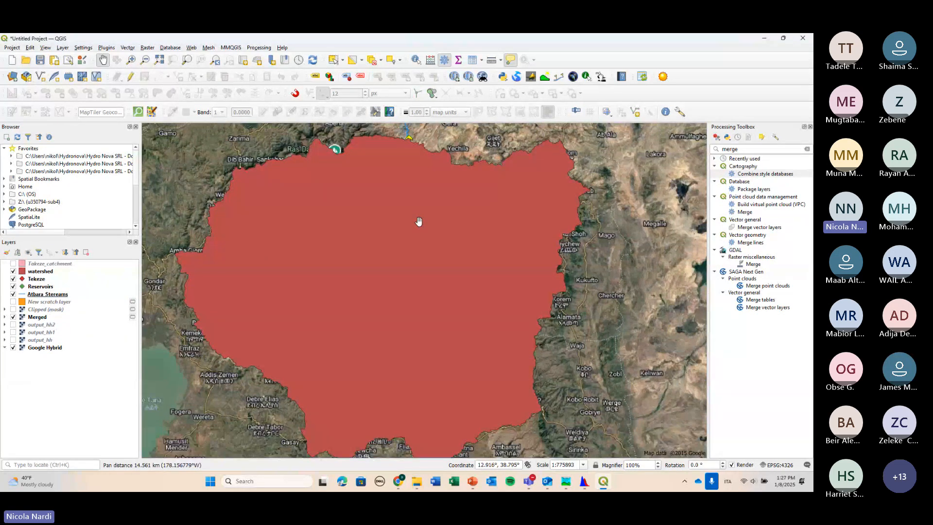
scroll(419, 222, down, 1)
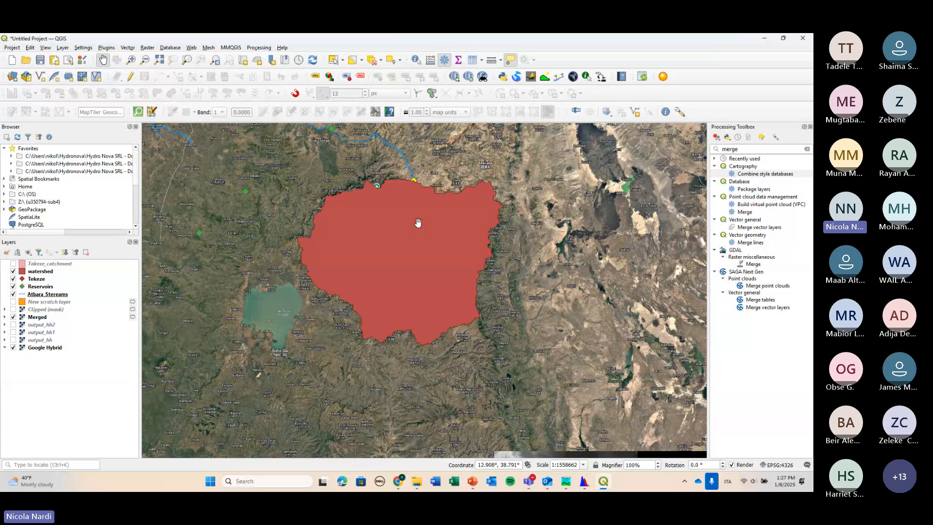
mouse_move(398, 481)
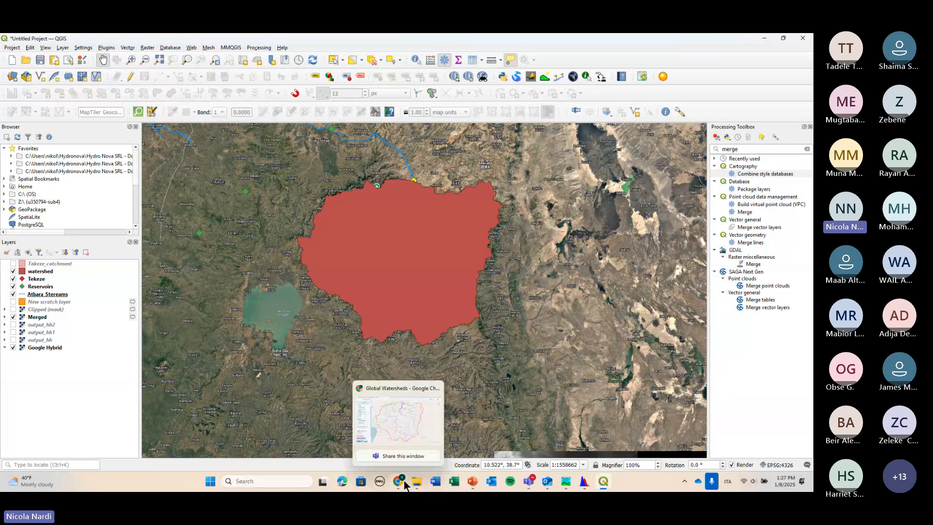
click(404, 436)
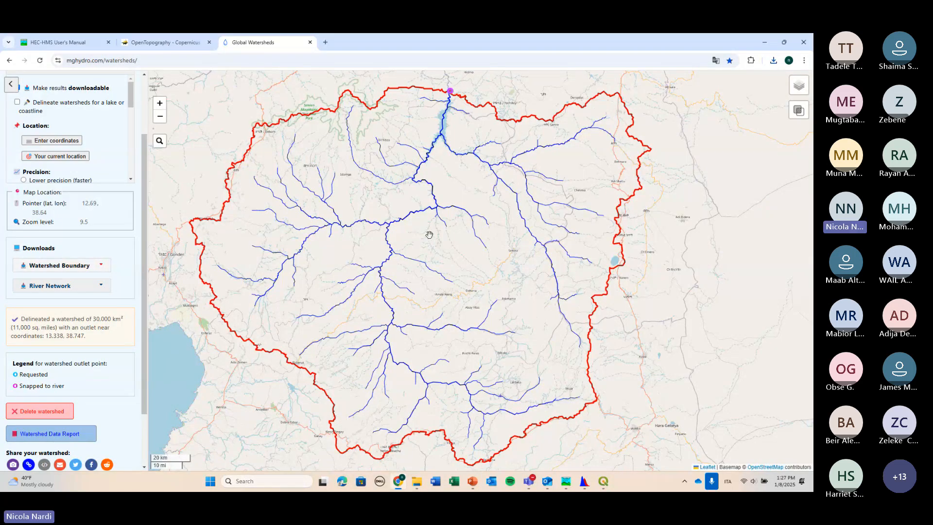
click(767, 42)
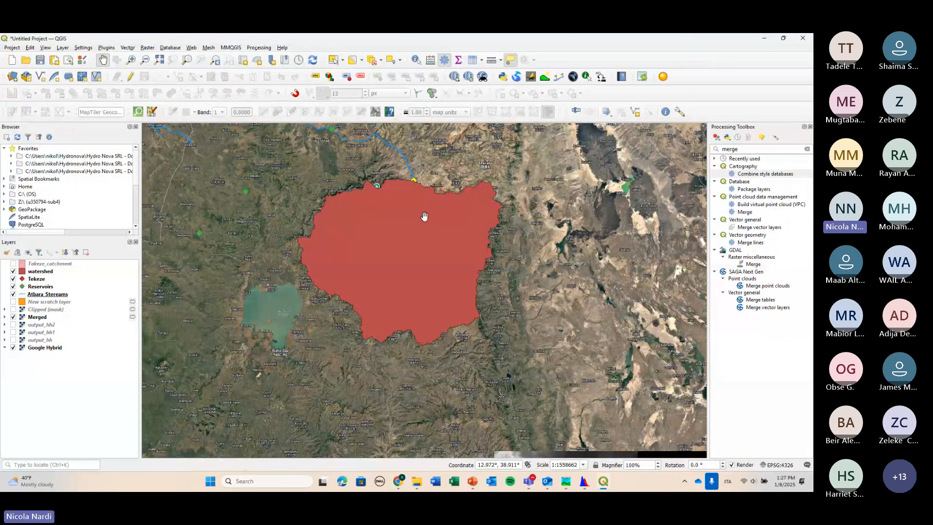
click(14, 263)
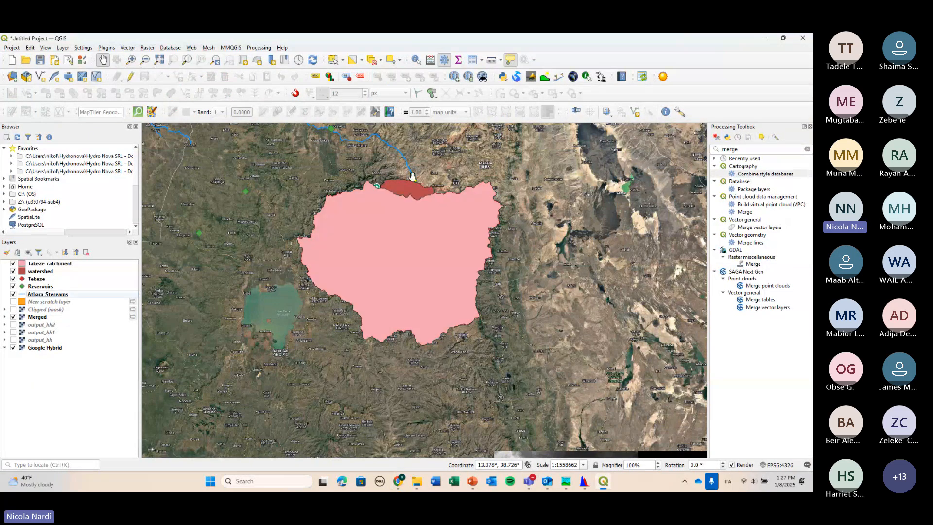
Examine up close how the watershed and Takeze_catchment boundaries match along the northwestern divide near Amegiagi.
scroll(412, 176, up, 1)
drag(410, 261, 447, 211)
scroll(233, 240, up, 3)
drag(274, 242, 320, 285)
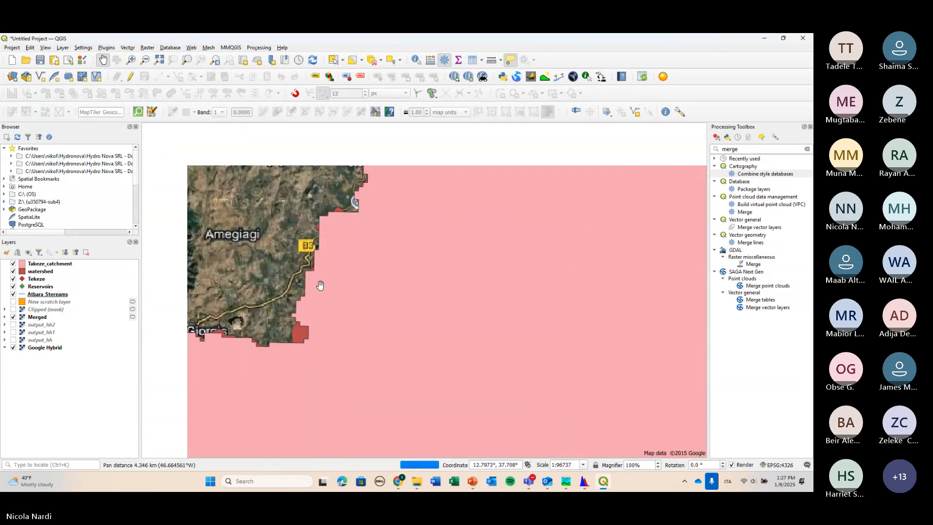
drag(317, 245, 330, 271)
drag(383, 215, 379, 279)
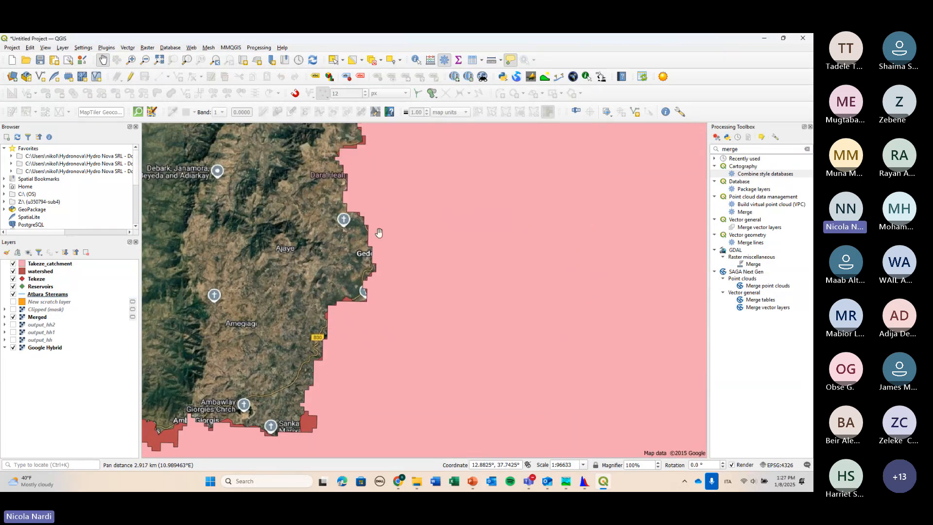
drag(369, 200, 370, 206)
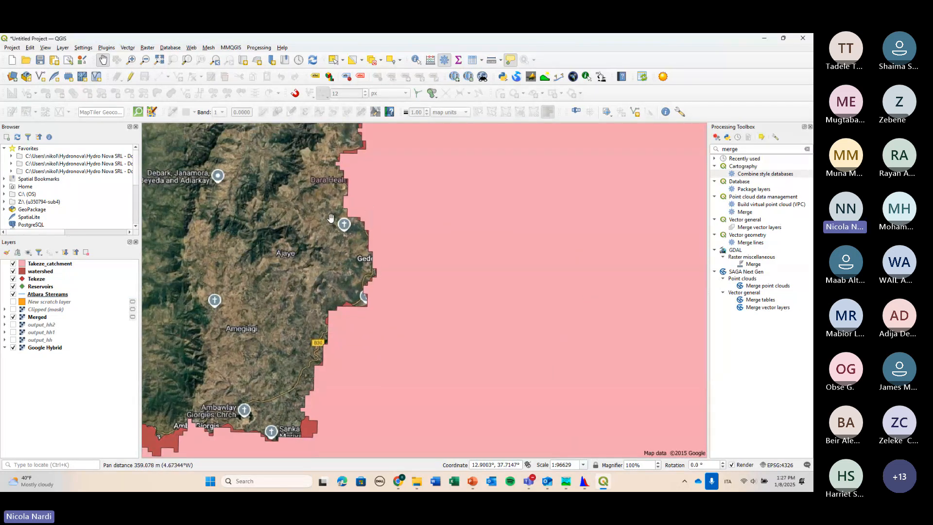
click(13, 264)
click(14, 264)
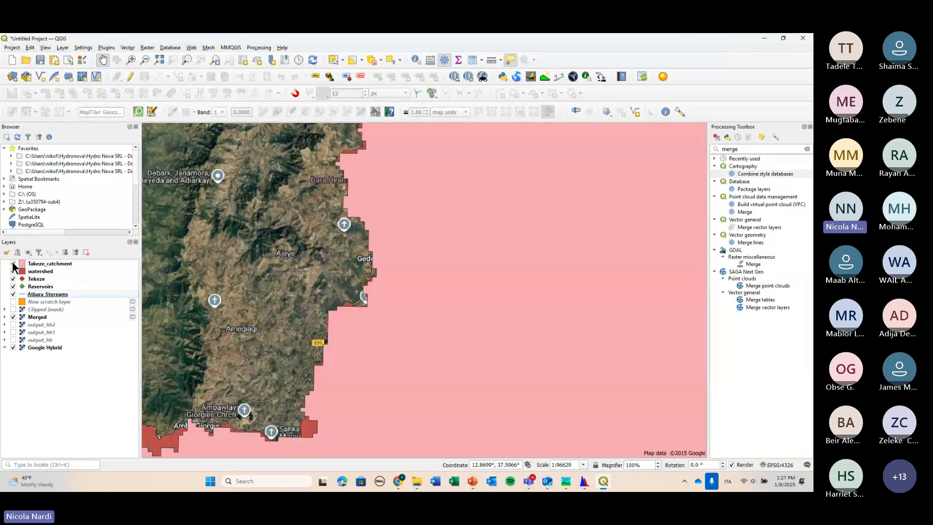
Follow both catchment boundaries along the western and southwestern divide past St. Zena Mariyam, and compare their full extents up to the northern outlet.
drag(253, 357, 401, 264)
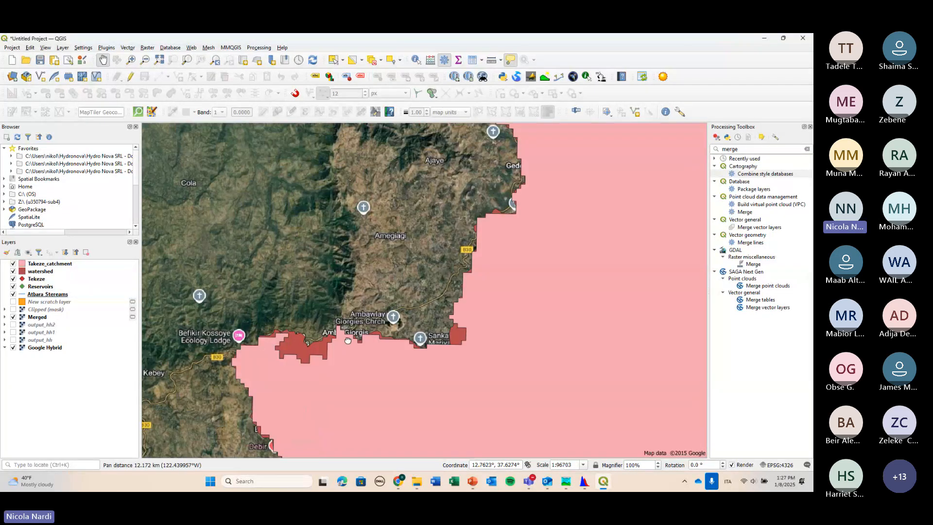
drag(348, 340, 347, 260)
drag(339, 354, 329, 226)
drag(358, 348, 343, 219)
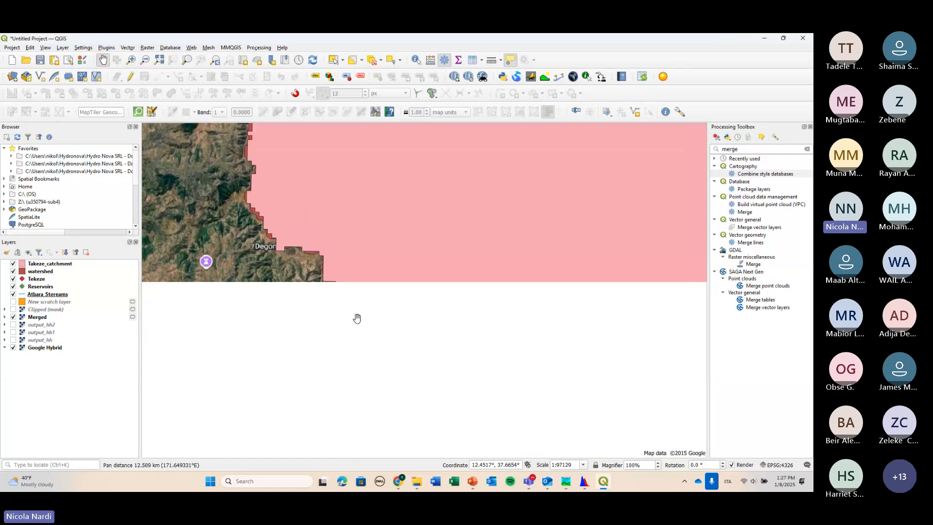
drag(358, 318, 345, 187)
drag(386, 296, 360, 178)
drag(450, 324, 358, 214)
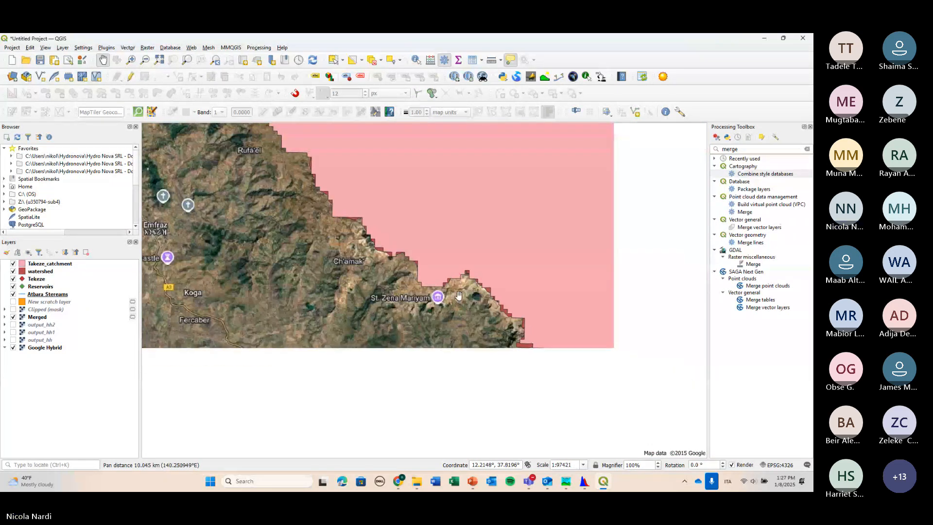
drag(428, 311, 248, 281)
drag(404, 305, 241, 343)
scroll(240, 342, down, 4)
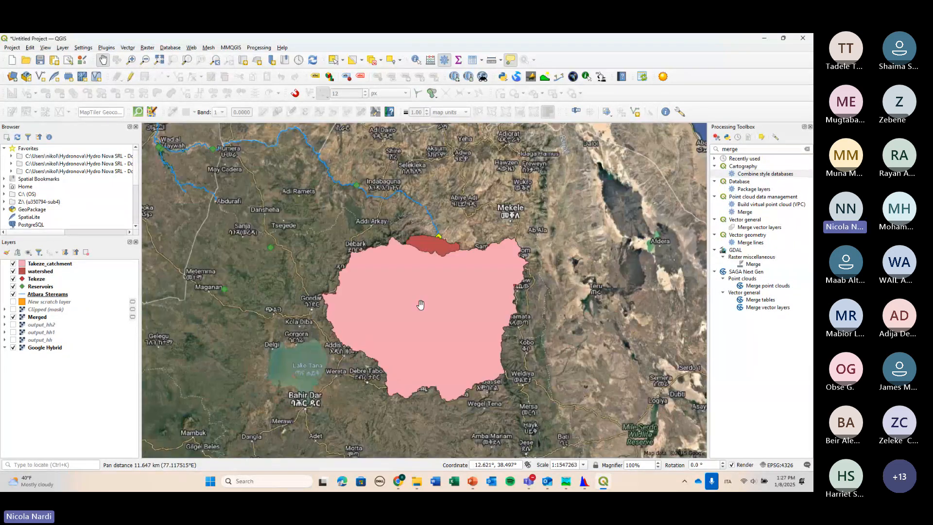
scroll(532, 254, up, 1)
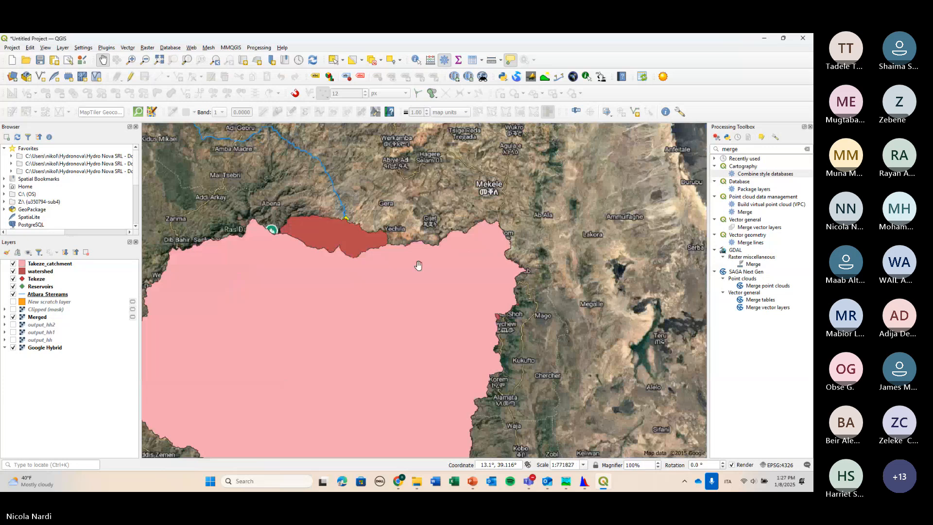
scroll(417, 266, down, 1)
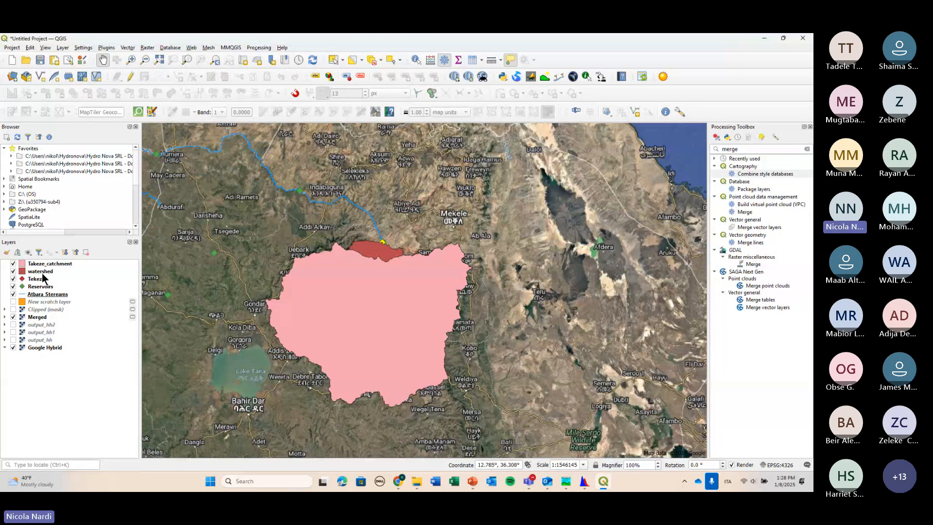
Place the watershed layer above Takeze_catchment in the layer order, and minimize QGIS and the file windows to return to the Teams meeting.
drag(41, 272, 31, 265)
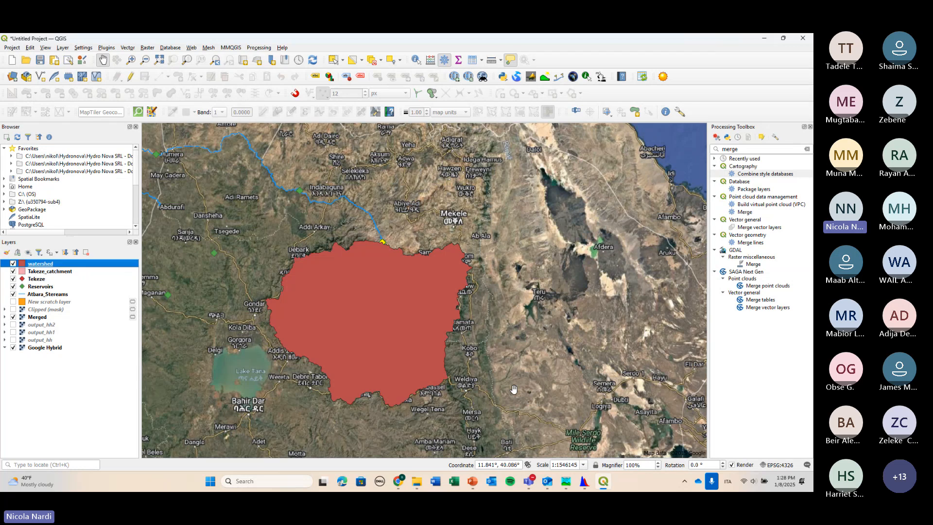
click(765, 38)
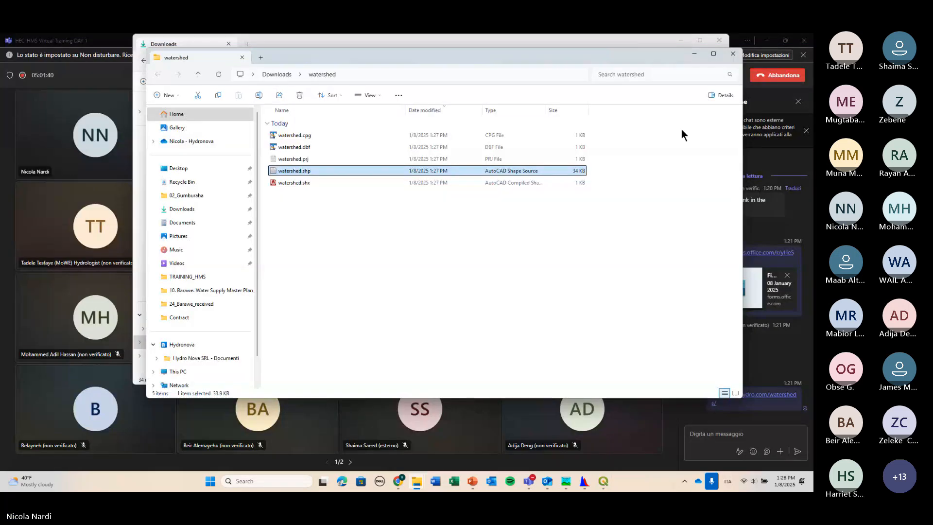
click(694, 53)
click(681, 40)
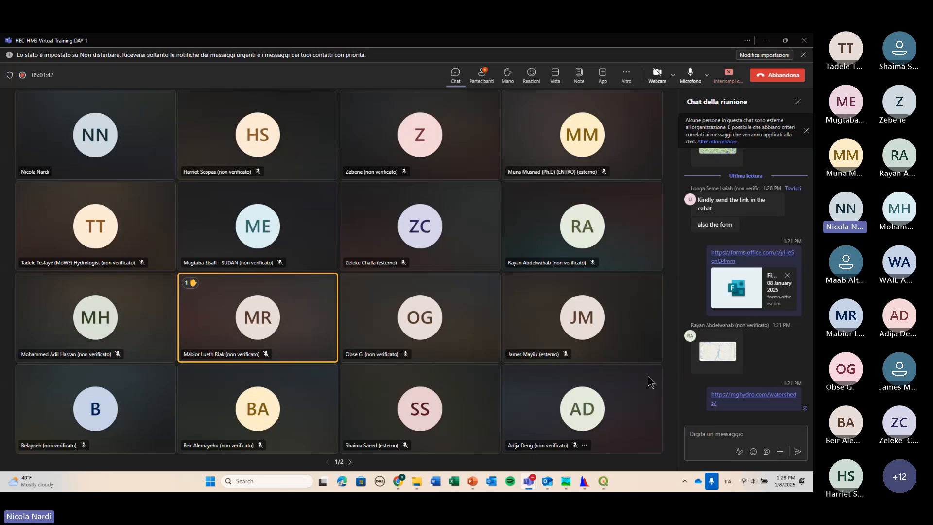
Check the meeting's participant list, admit the person waiting in the lobby, and return to the meeting chat.
click(480, 77)
click(481, 77)
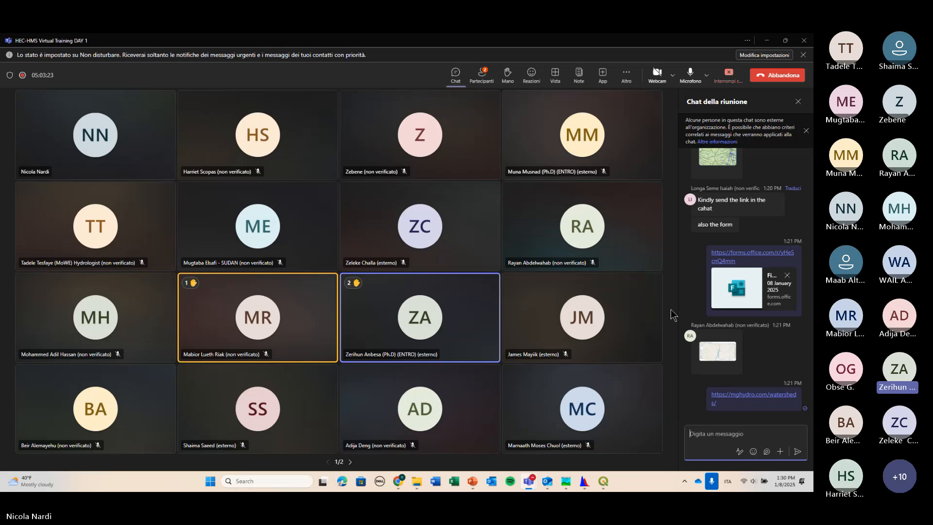
click(482, 76)
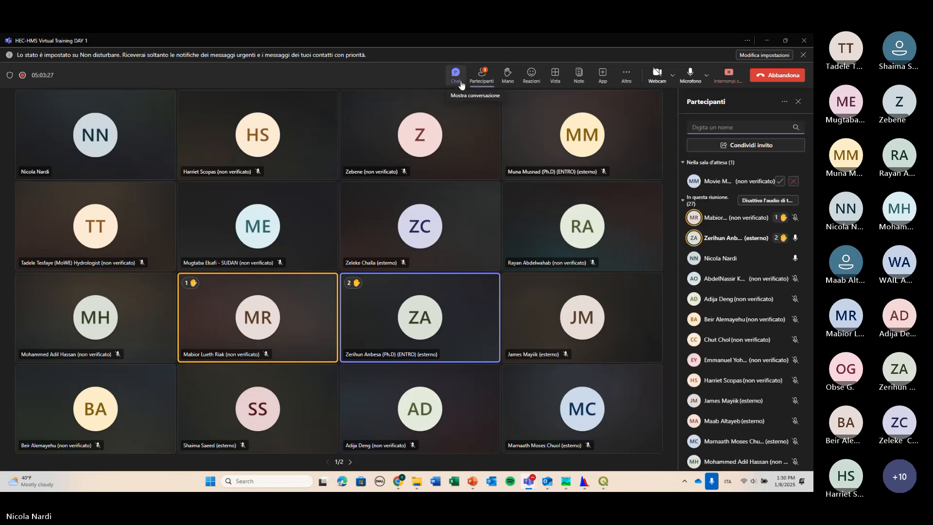
click(781, 181)
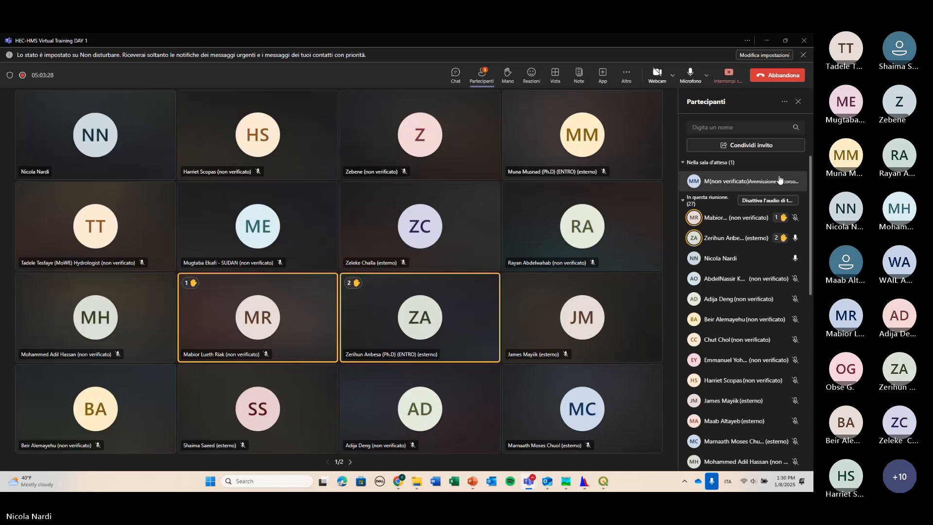
click(454, 76)
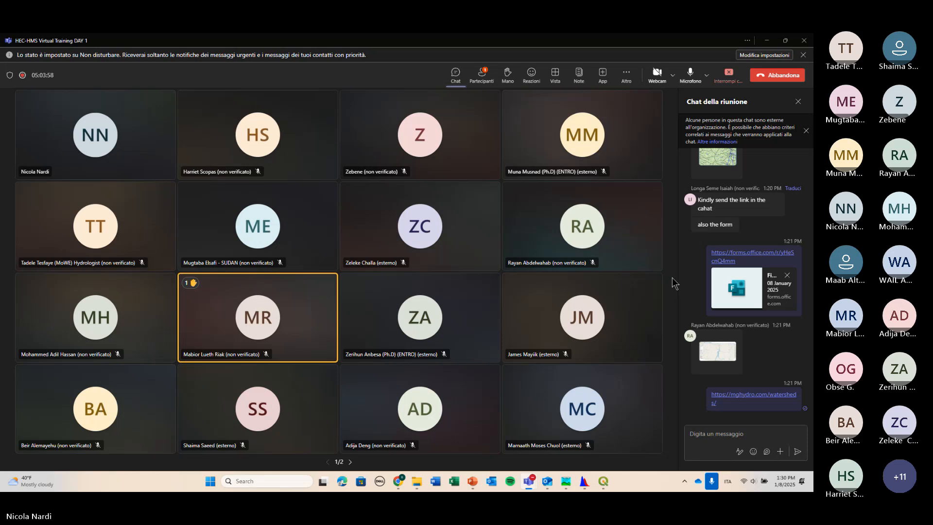
Dismiss the notice about external people in the meeting chat and stop sharing the screen.
click(805, 131)
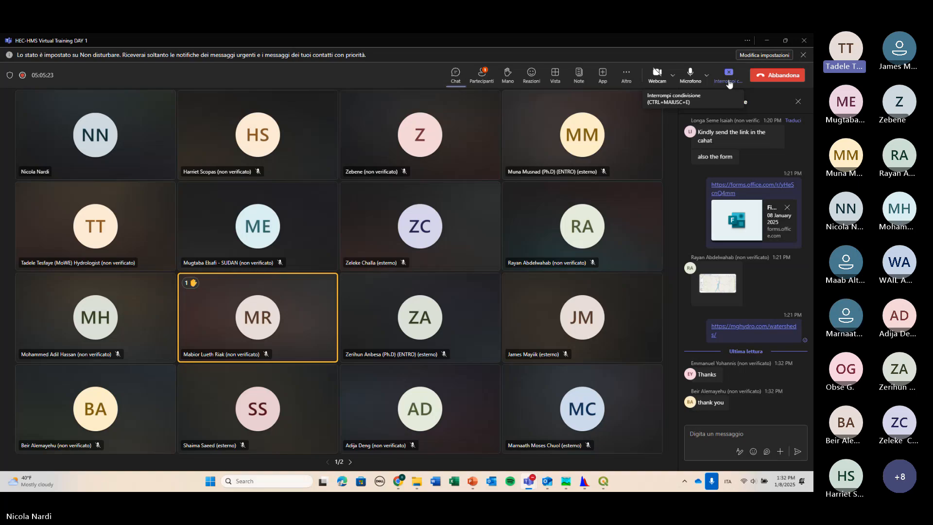
click(729, 84)
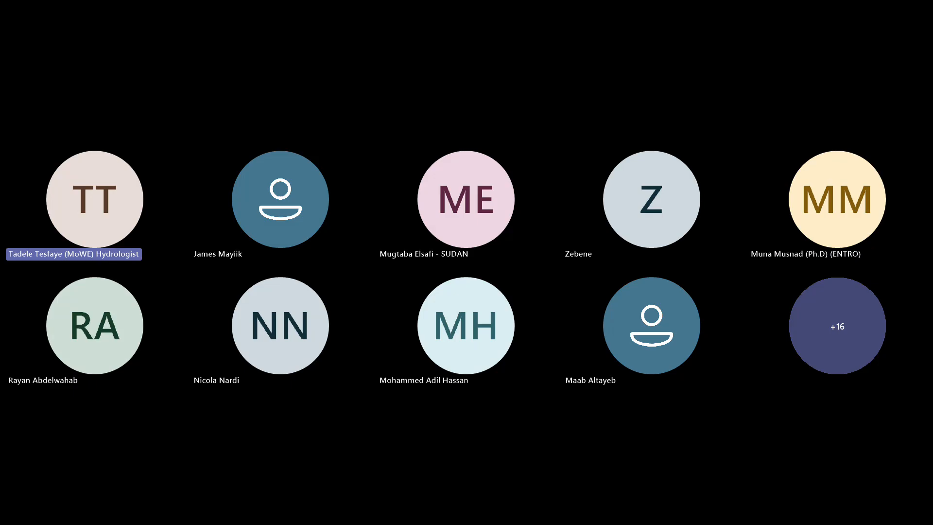